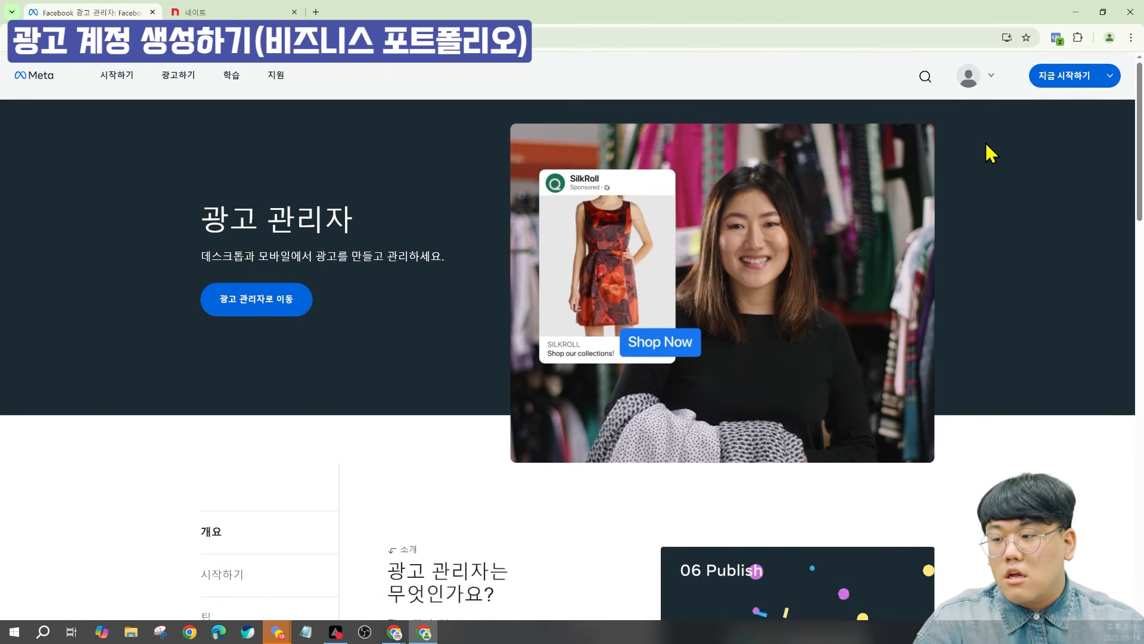
- Enter Ads Manager via 광고 관리자로 이동, reaching the Add payment info prompt (South Korea, KRW, Asia/Seoul)
left_click(280, 302)
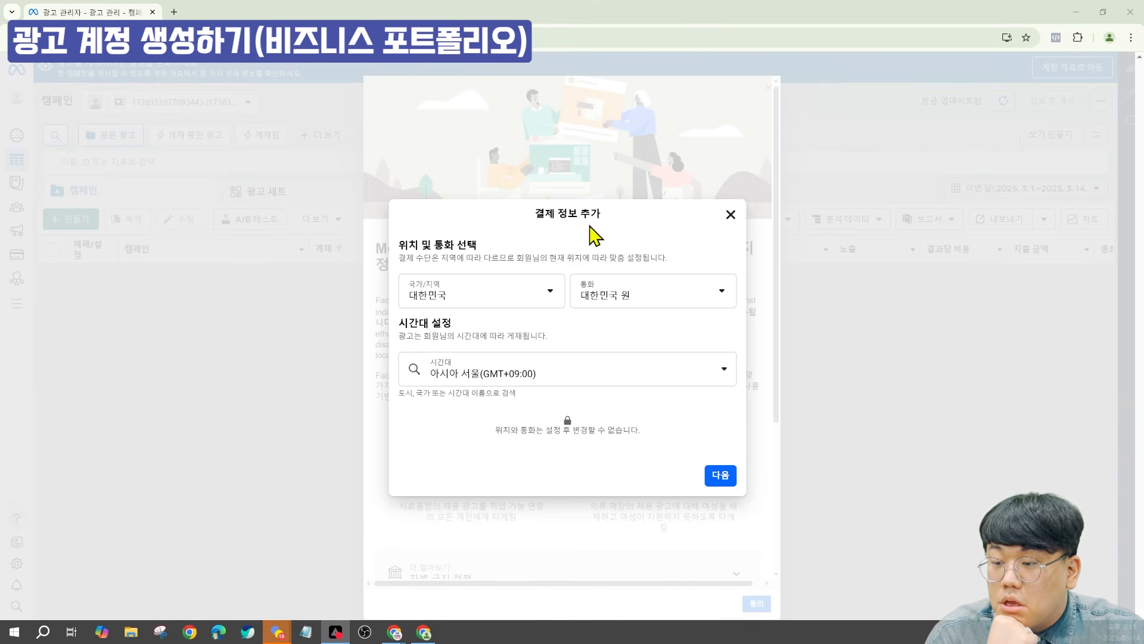
- Dismiss the 결제 정보 추가 payment details prompt
left_click_drag(536, 215, 612, 216)
left_click(612, 216)
left_click(731, 215)
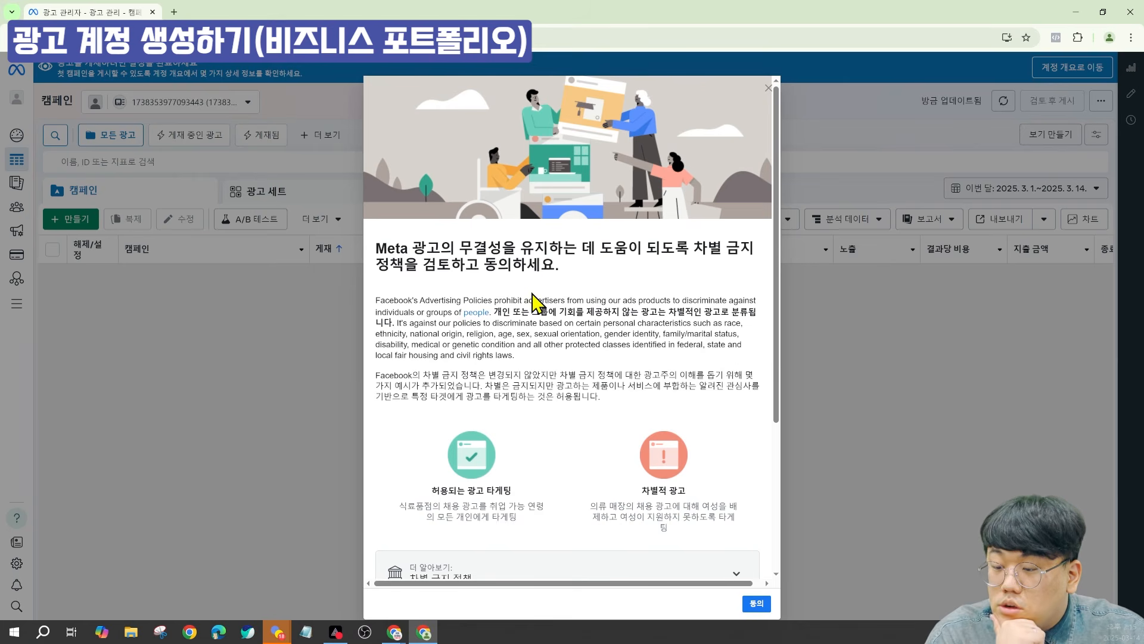
- Agree to the non-discrimination advertising policy to reach the empty campaign list
scroll(532, 298, "down", 4)
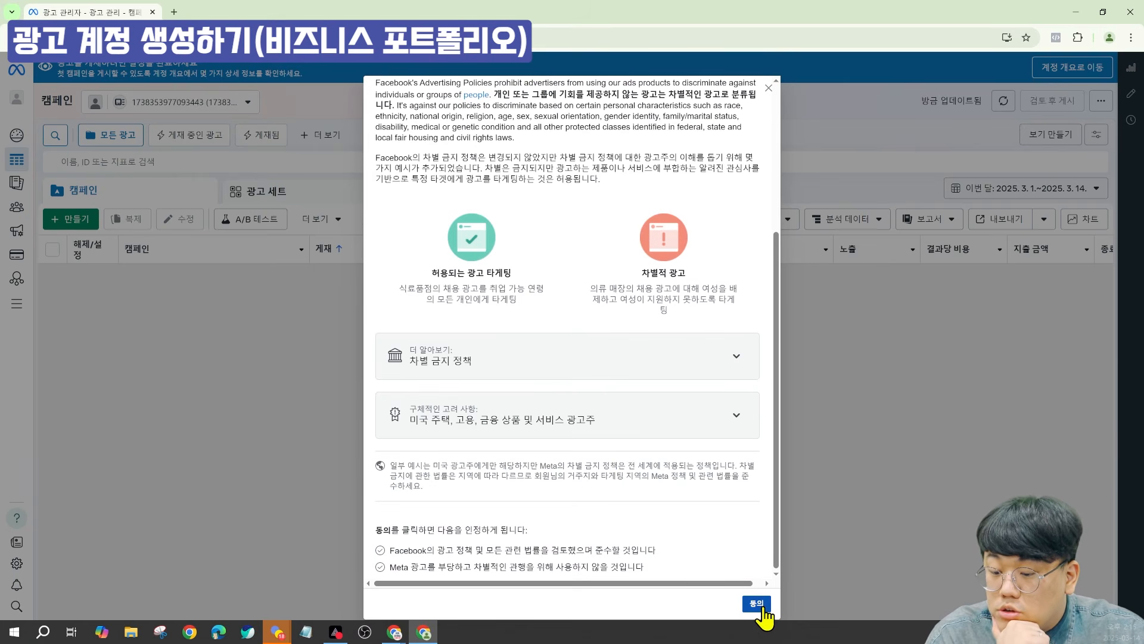
left_click(756, 603)
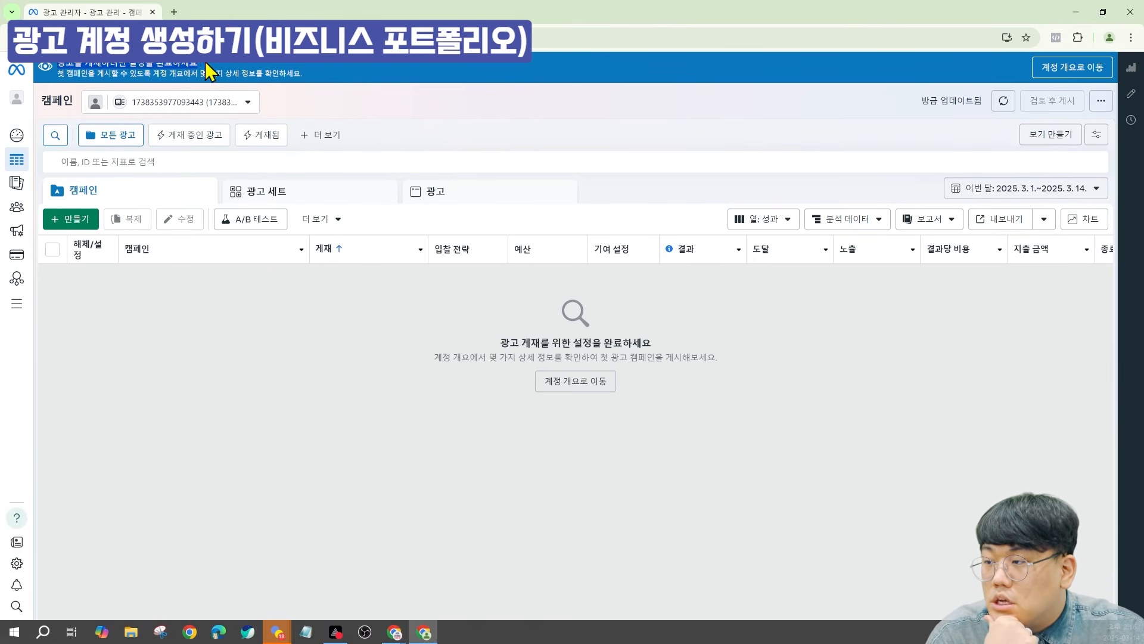
triple_click(296, 75)
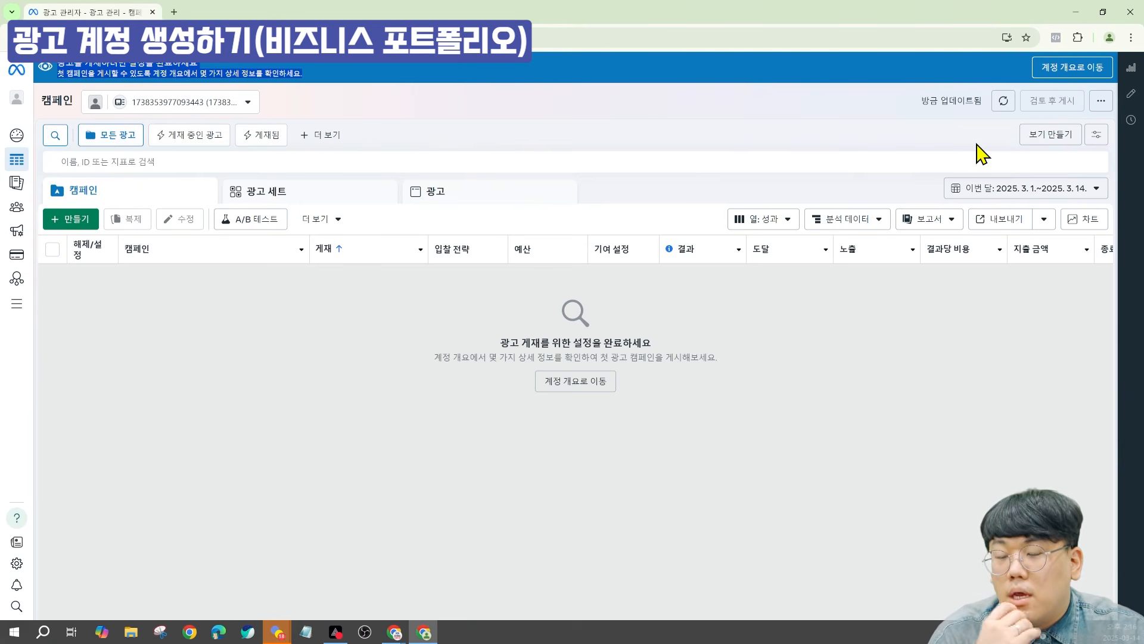
- Open the account overview from the banner and close the payment prompt to reveal the setup checklist
left_click(1057, 67)
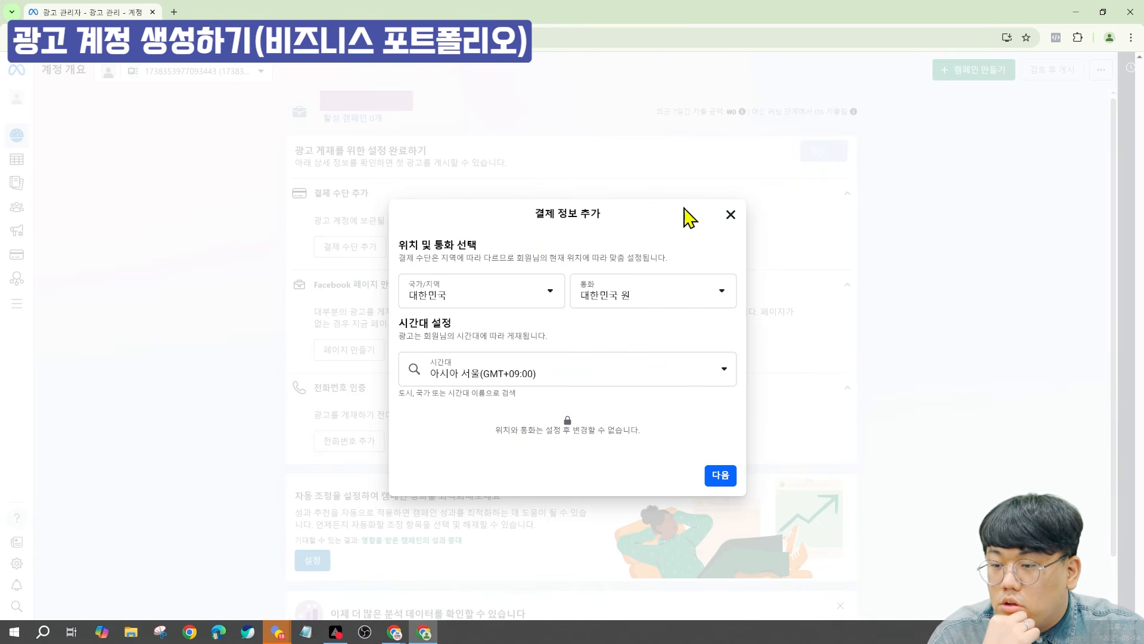
left_click(730, 214)
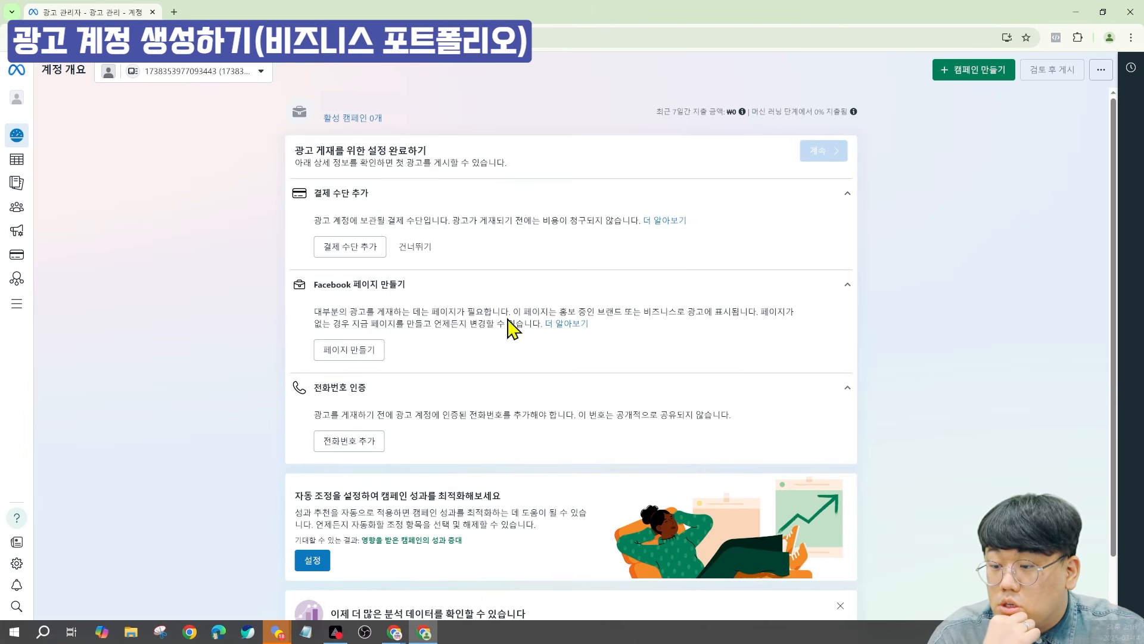
scroll(414, 441, "down", 1)
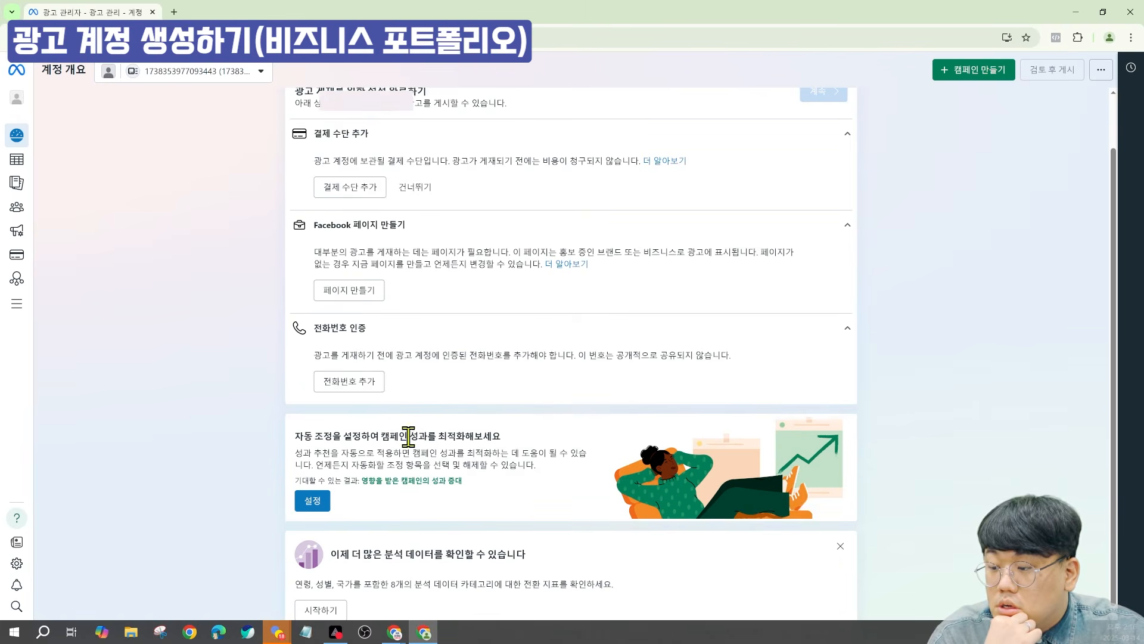
- Add a phone number with the KR +82 country code to the ad account
left_click(369, 388)
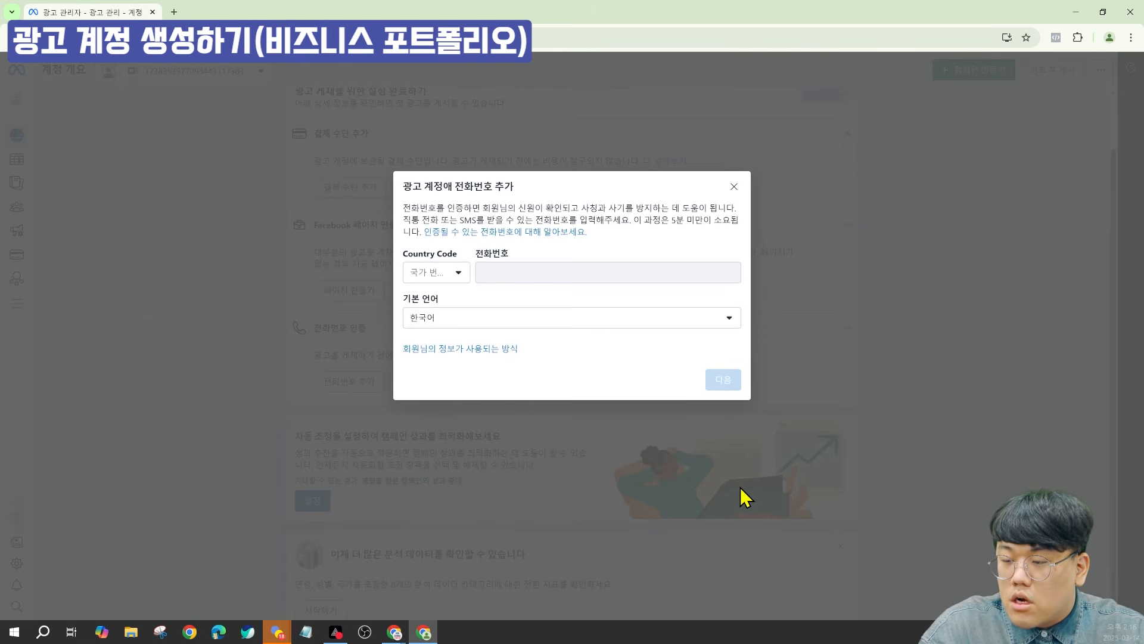
left_click(455, 274)
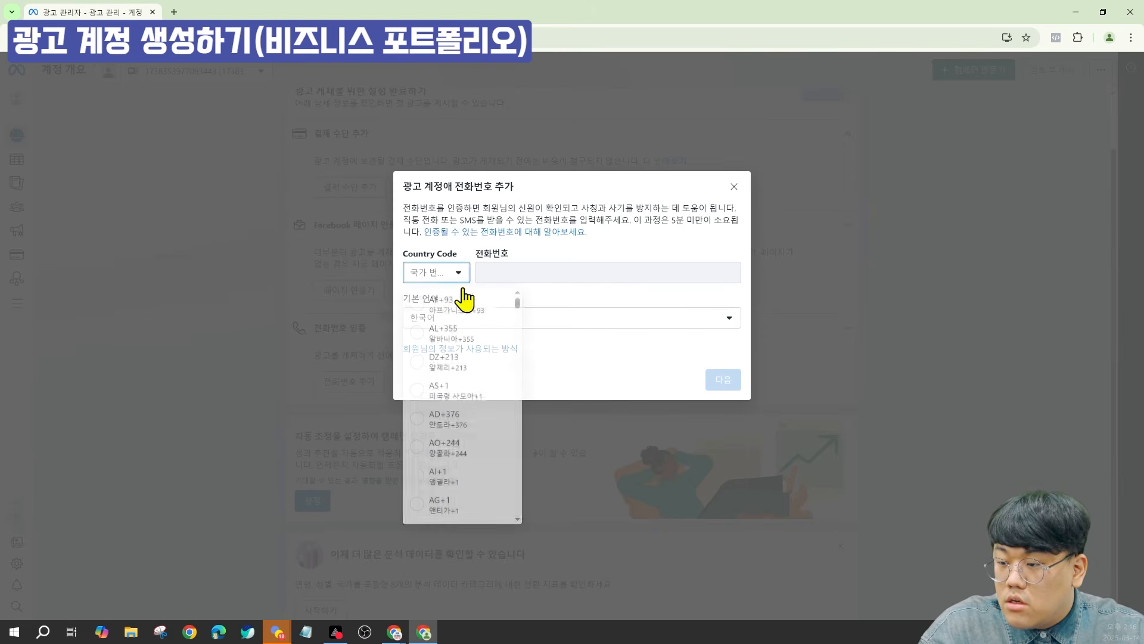
scroll(472, 384, "down", 10)
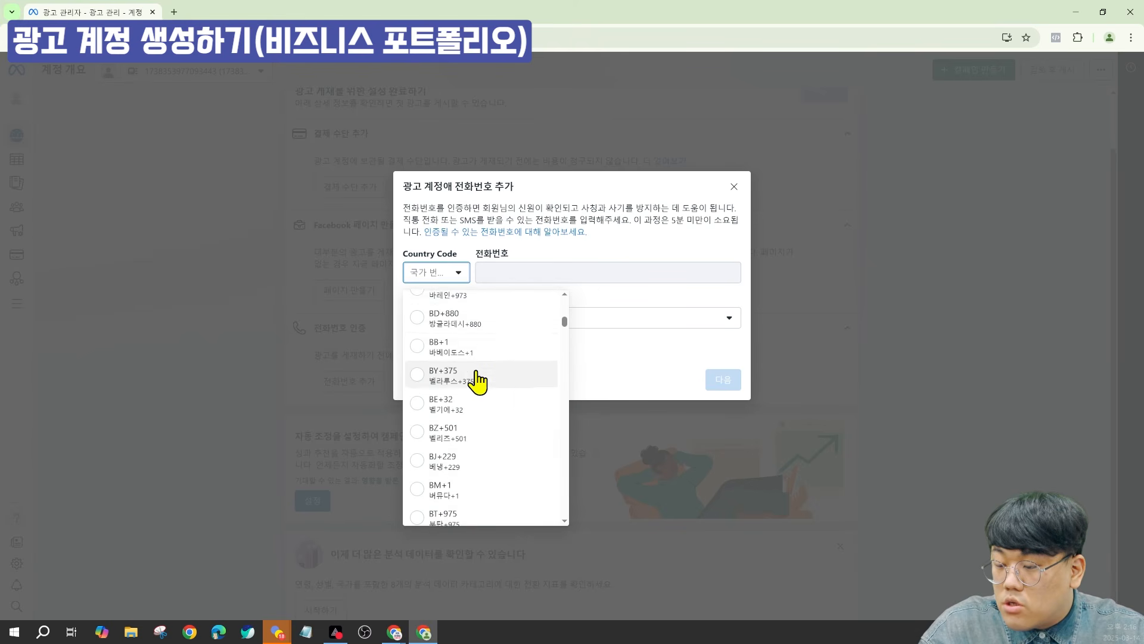
scroll(486, 381, "down", 10)
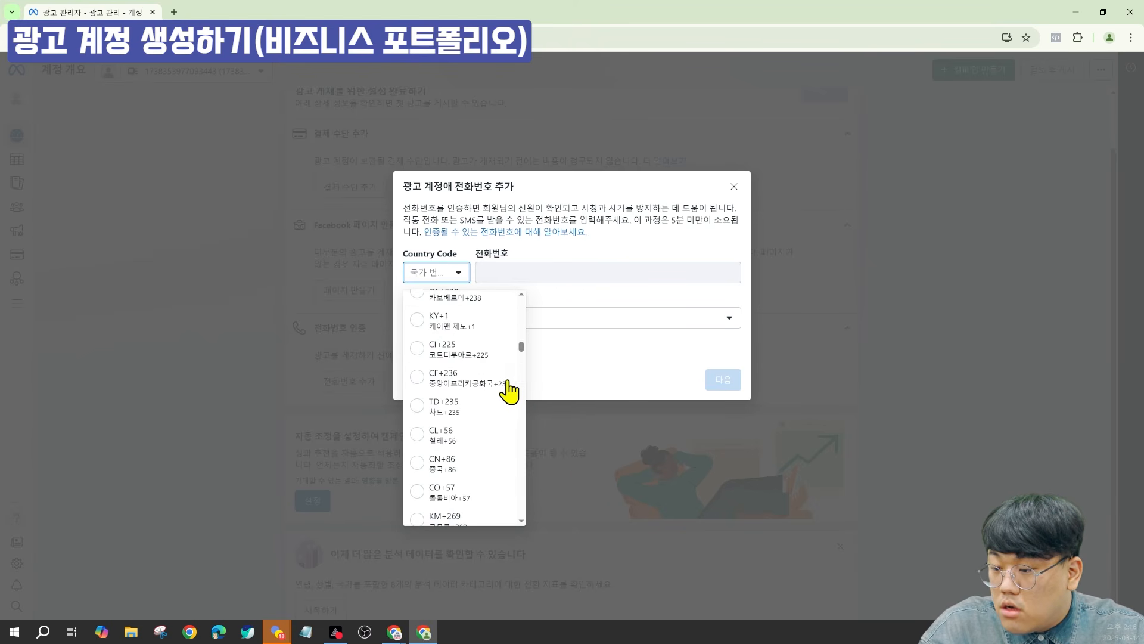
left_click_drag(517, 363, 519, 366)
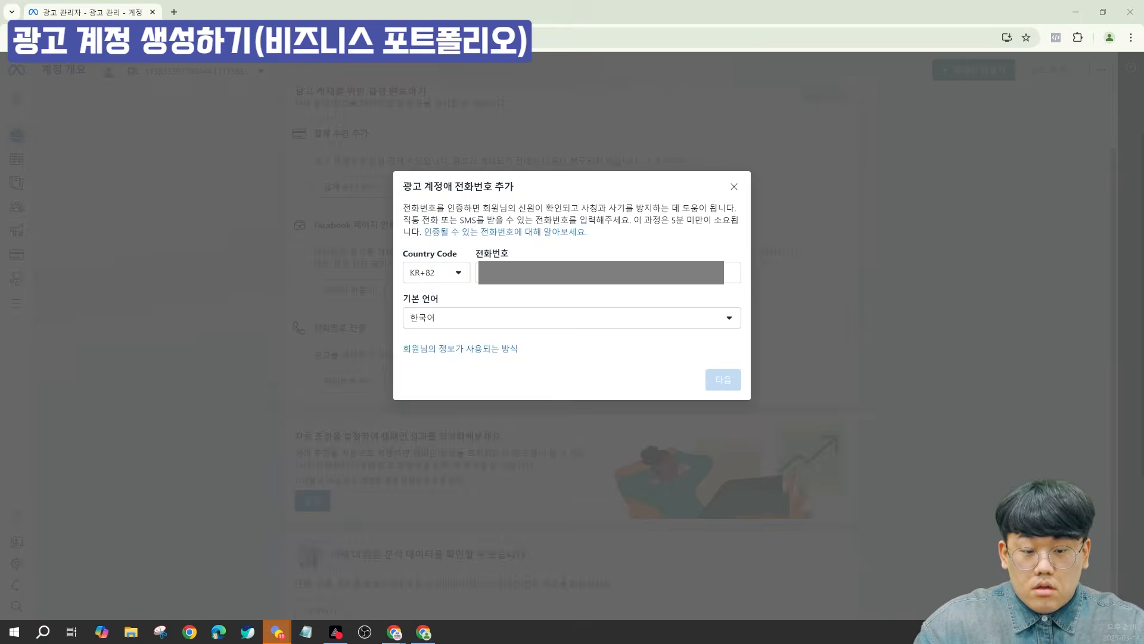
left_click(551, 270)
left_click(719, 385)
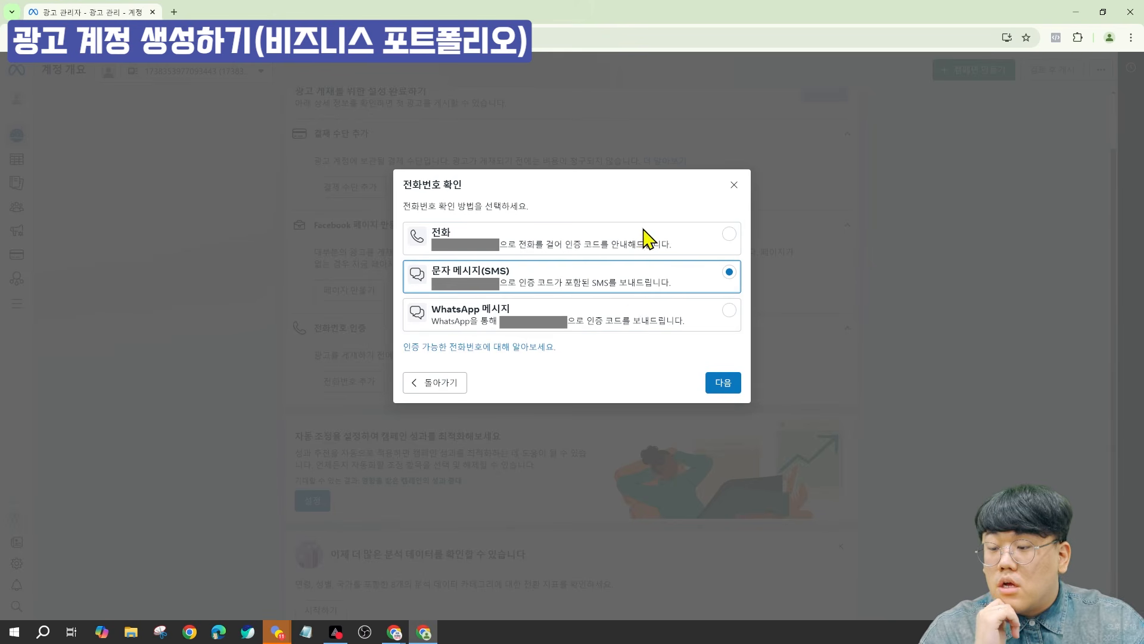
- Verify the phone number with the SMS code and close the confirmation
left_click(718, 384)
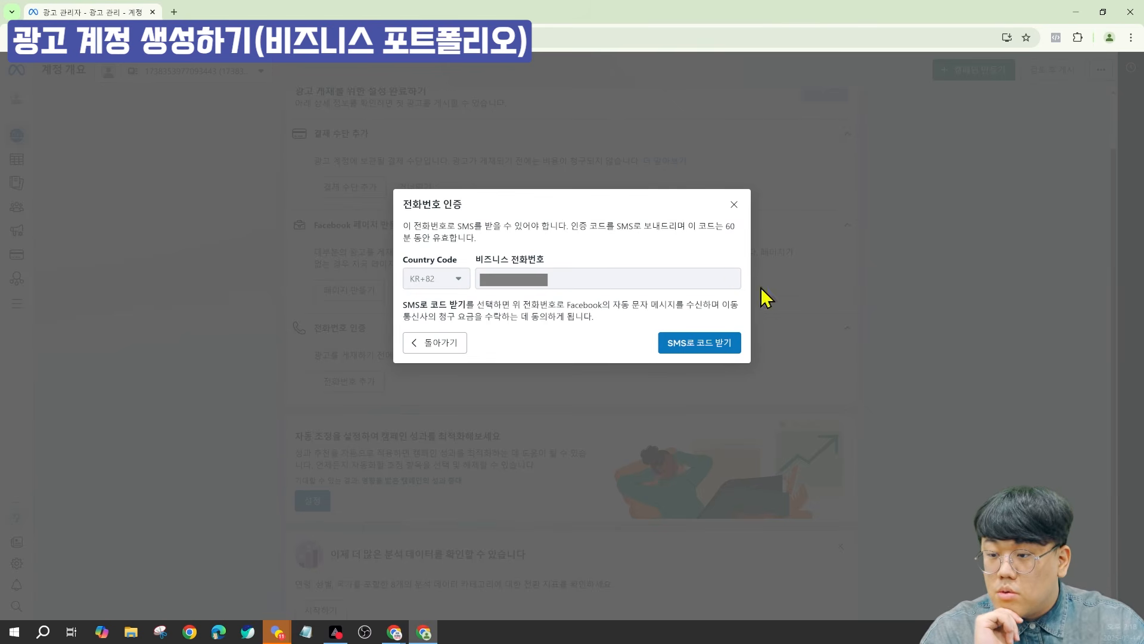
left_click(680, 348)
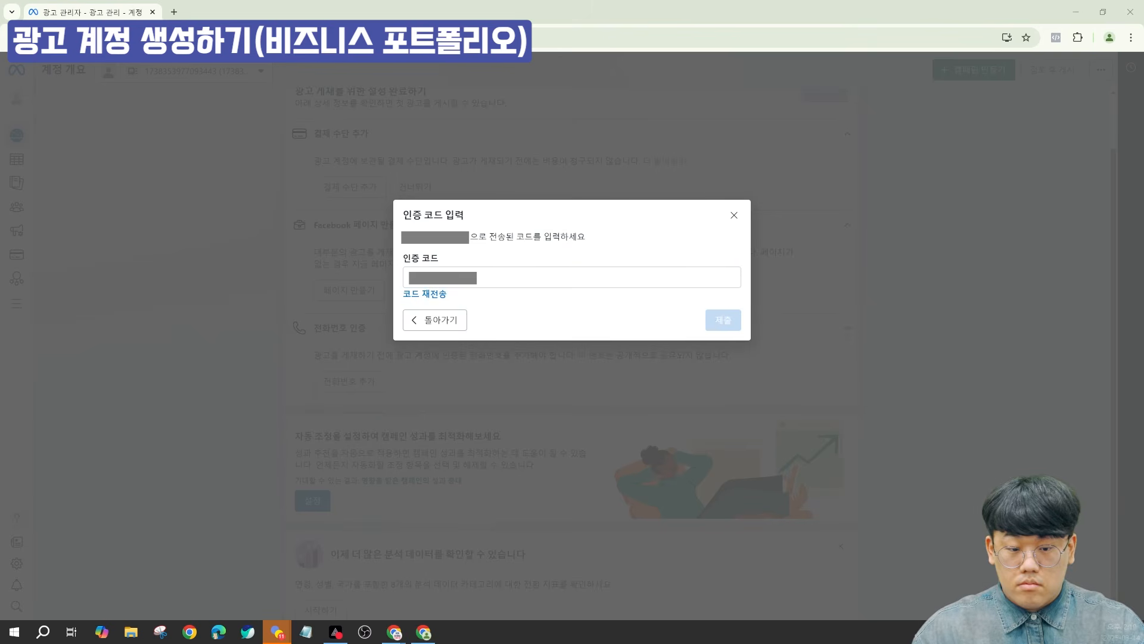
left_click(409, 280)
key("ctrl+v")
left_click(732, 318)
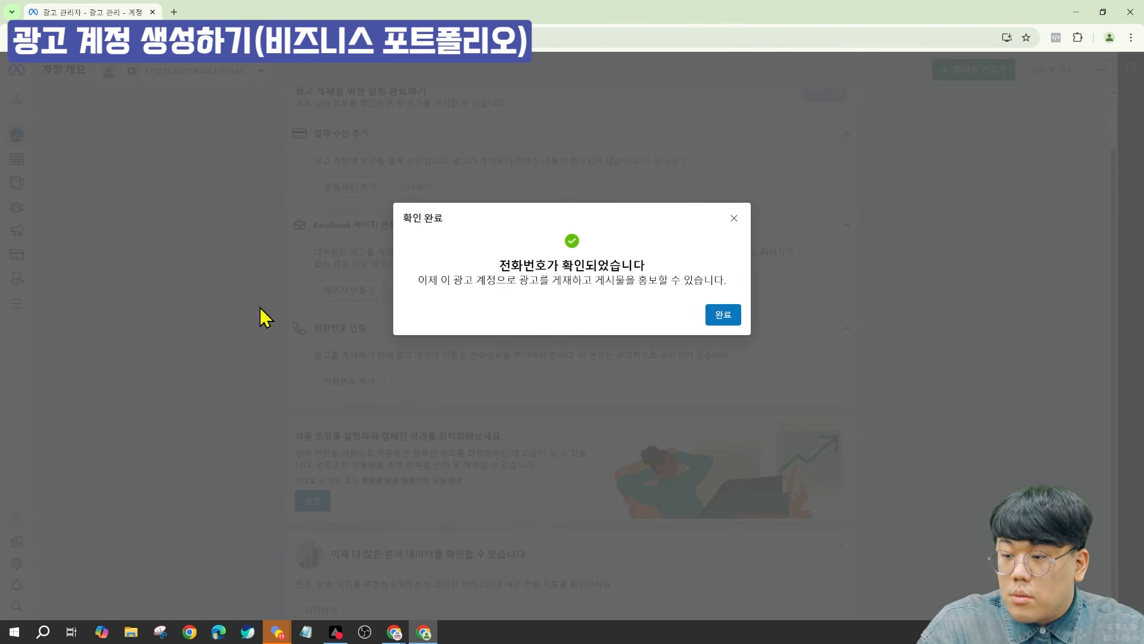
left_click(726, 315)
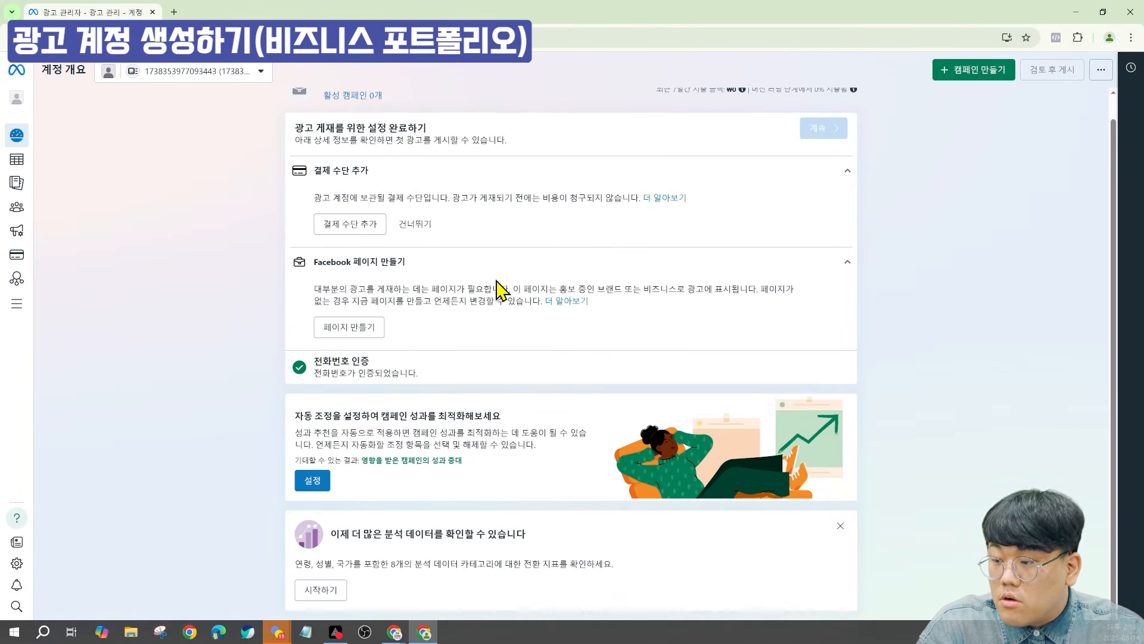
- Skip the 결제 수단 추가 payment method step for now
left_click_drag(313, 366, 404, 369)
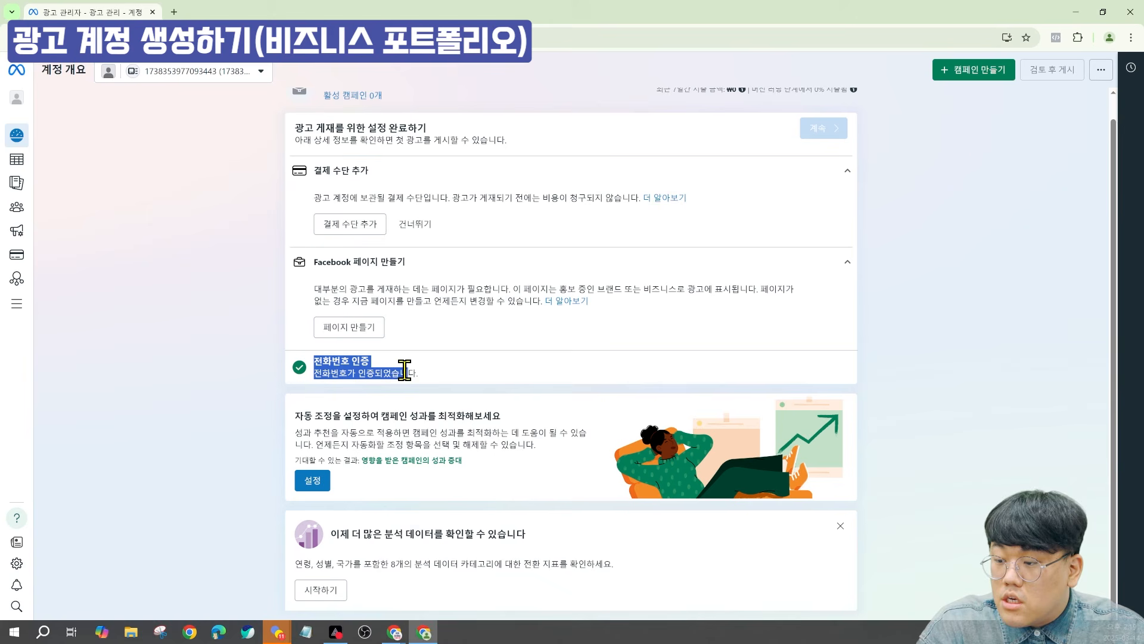
left_click(451, 377)
left_click(414, 224)
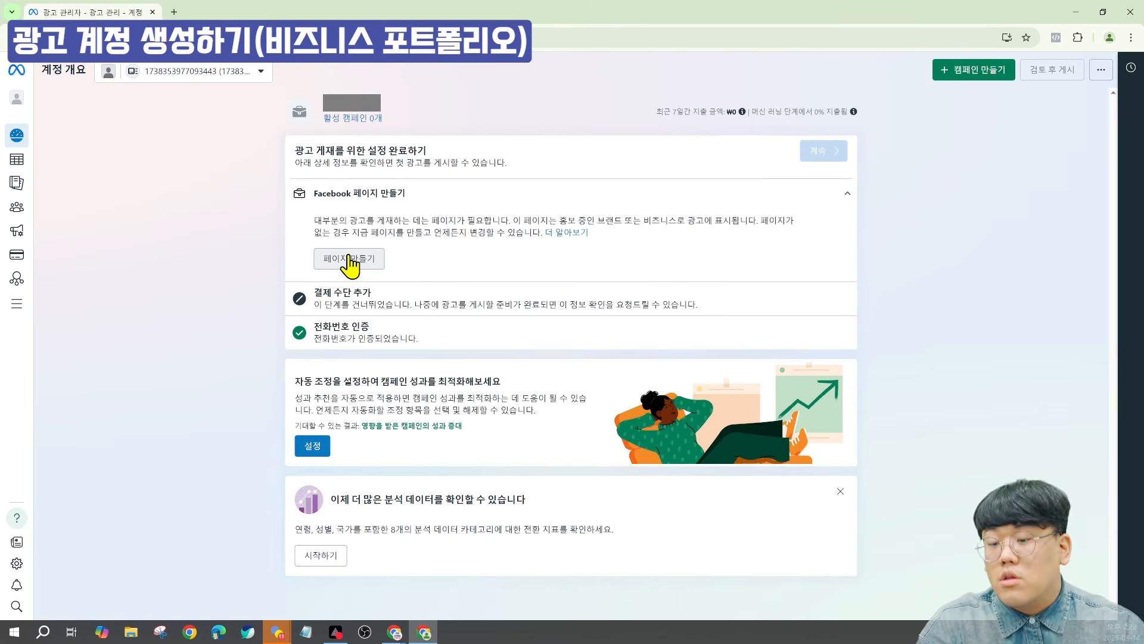
- Start a new Facebook Page named 마케팅학교디비분교
left_click(351, 262)
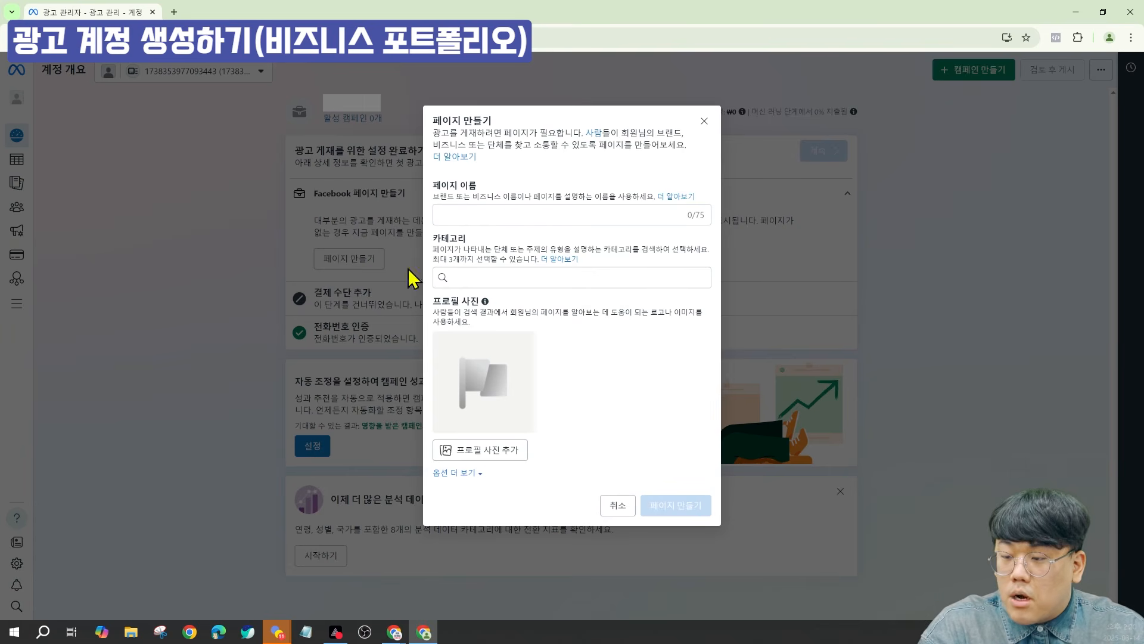
left_click(578, 215)
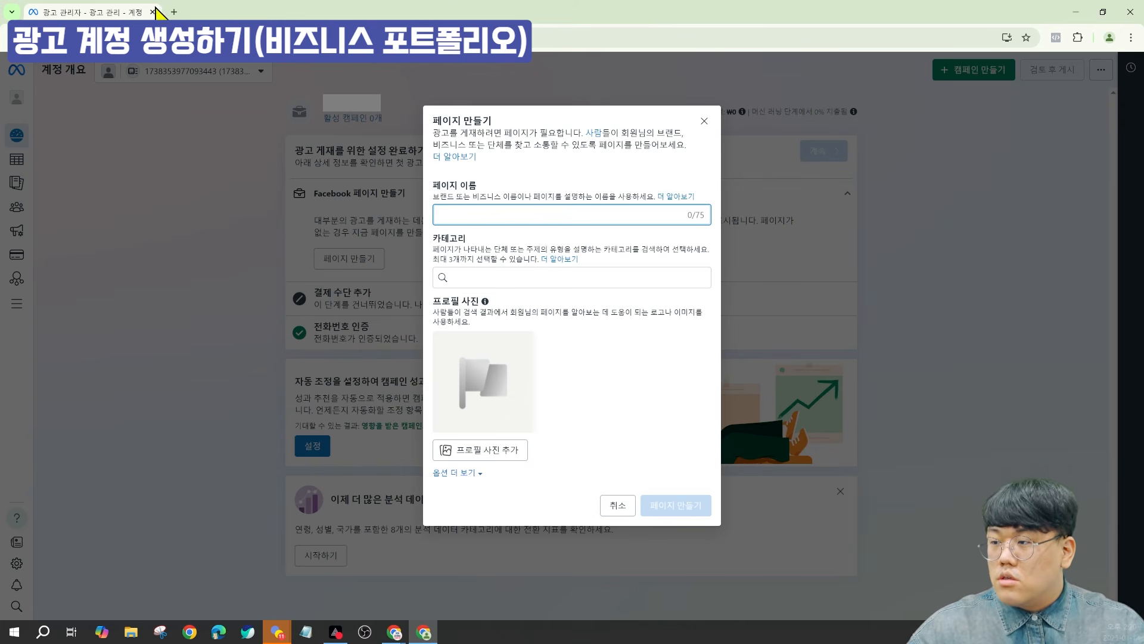
type("마케")
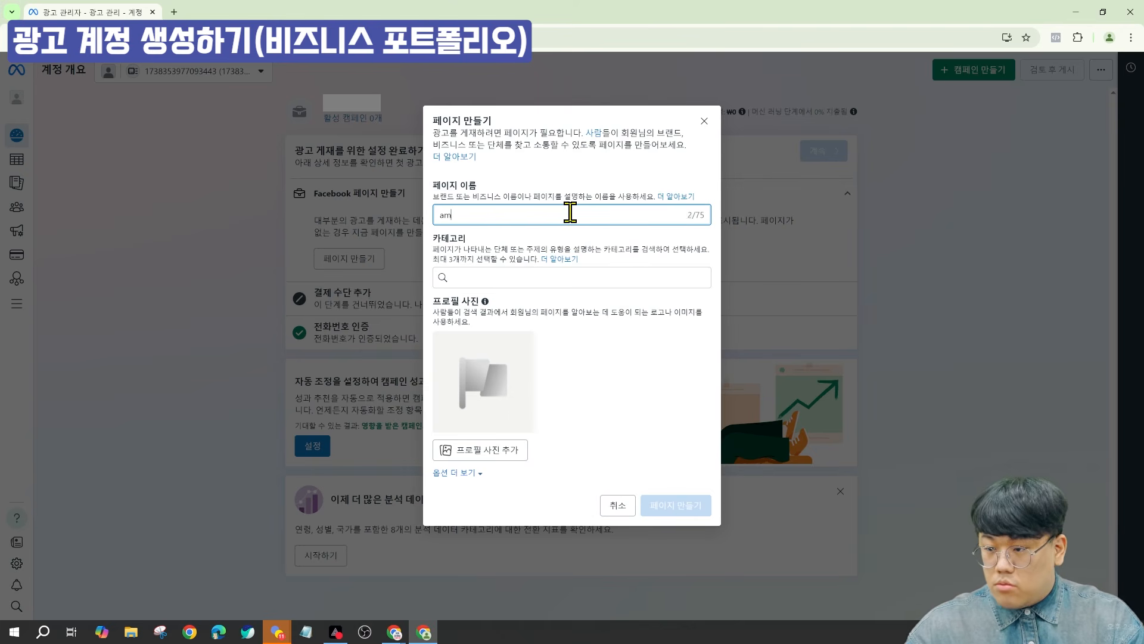
type("팅학교디")
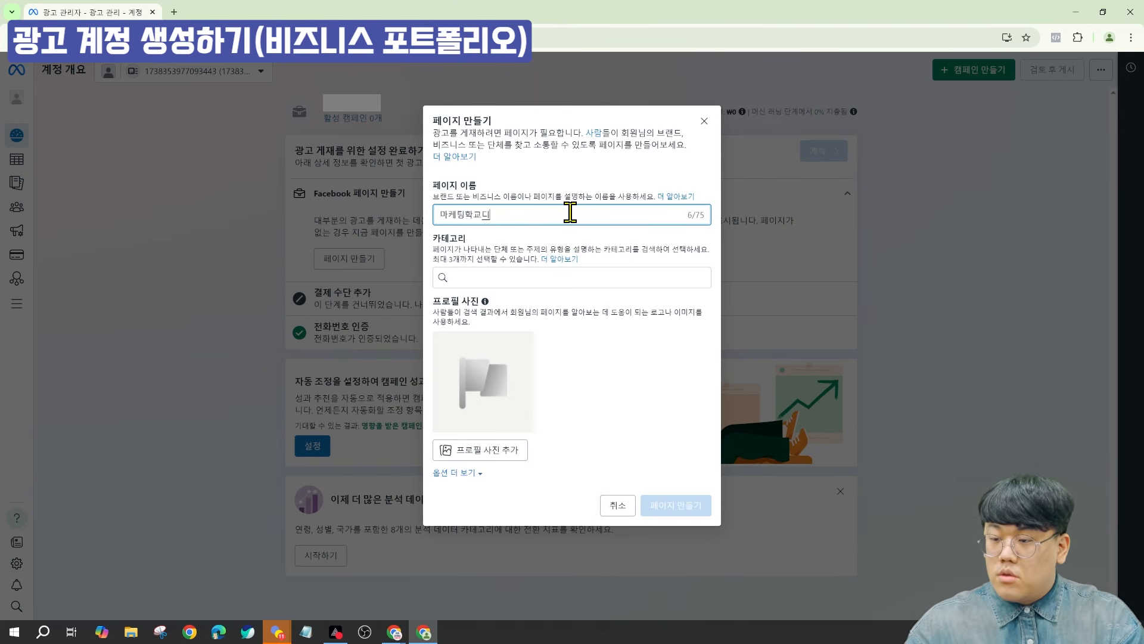
type("비분교")
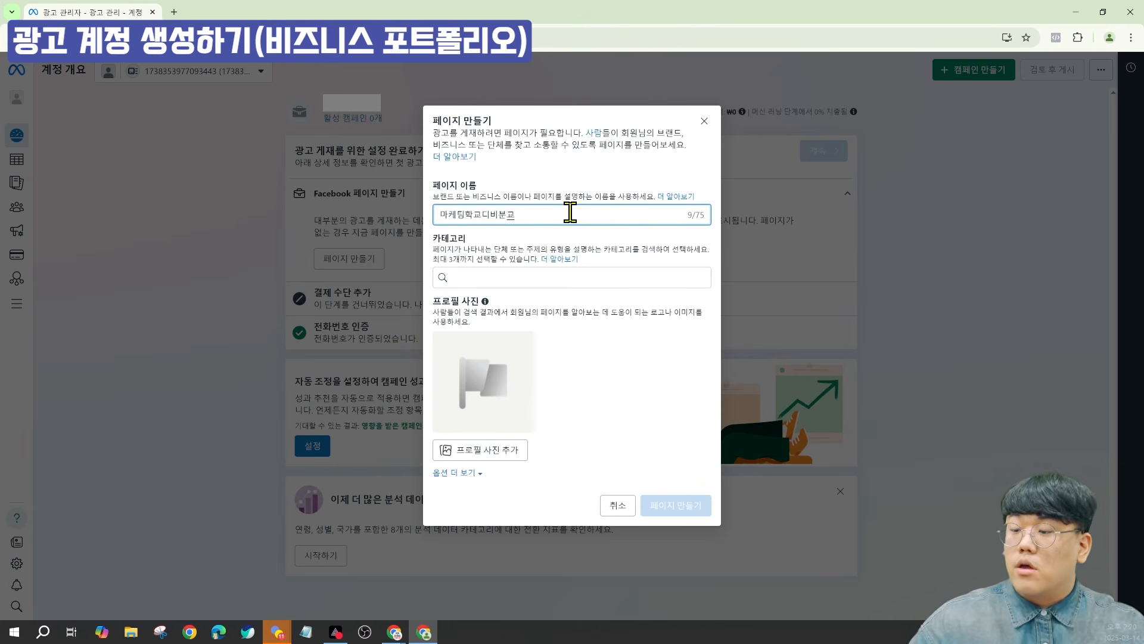
double_click(539, 216)
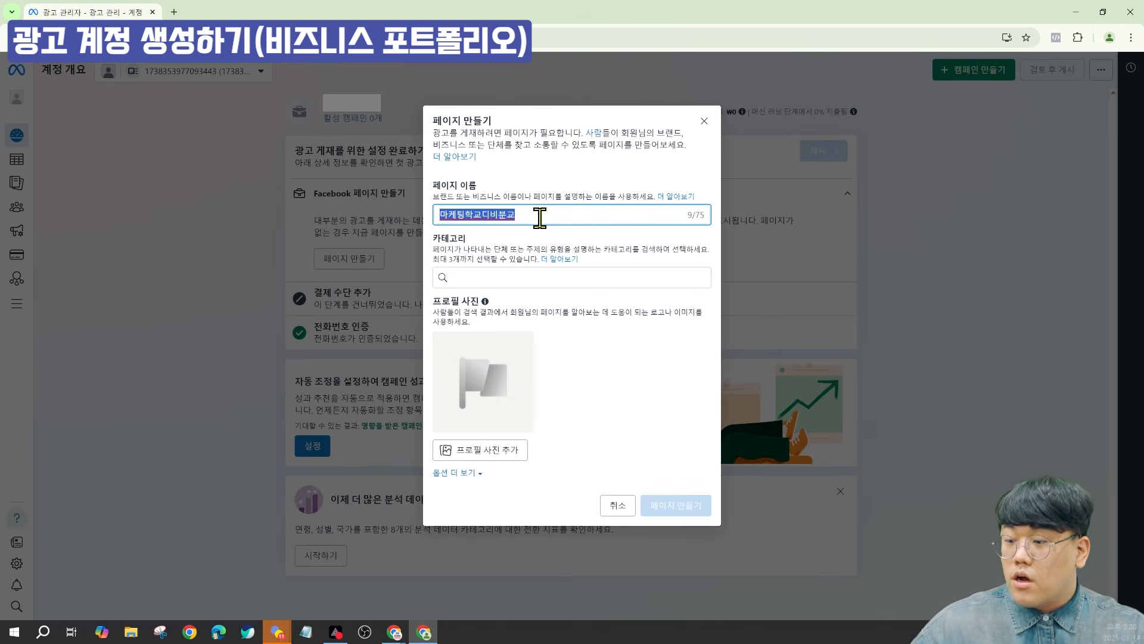
- Set the page category to 마케팅 대행사
left_click(595, 280)
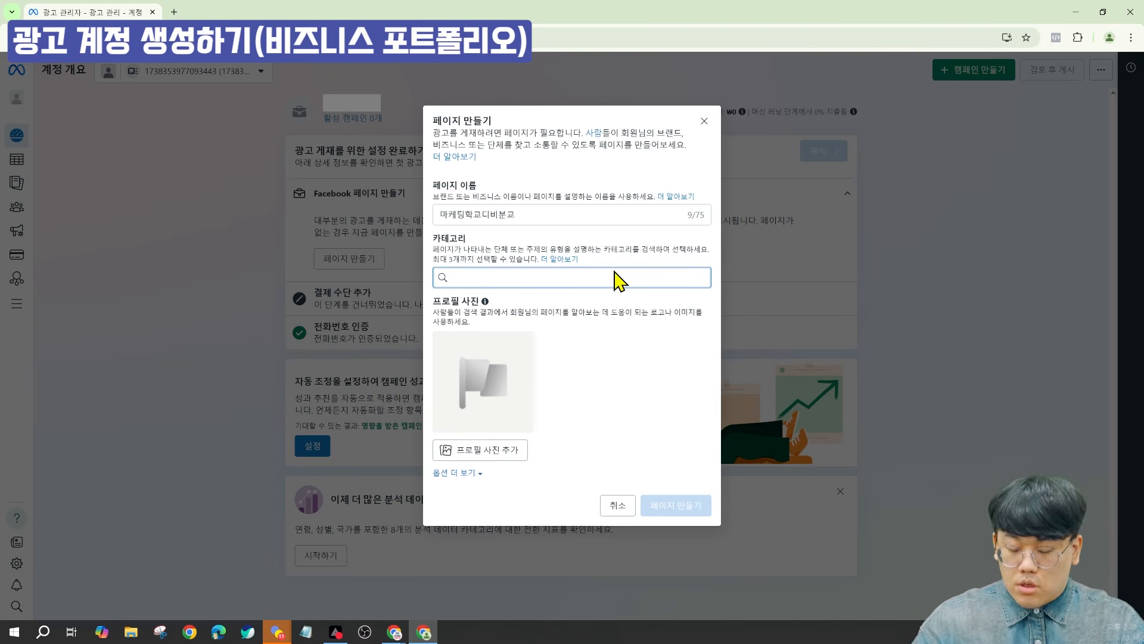
type("마케팅")
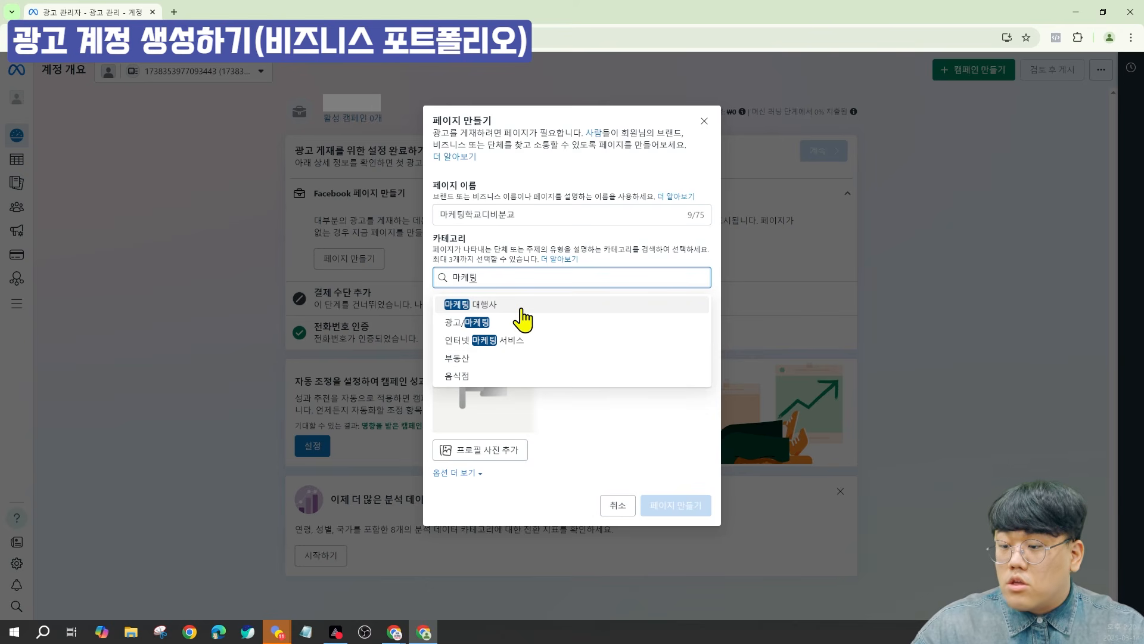
left_click(523, 319)
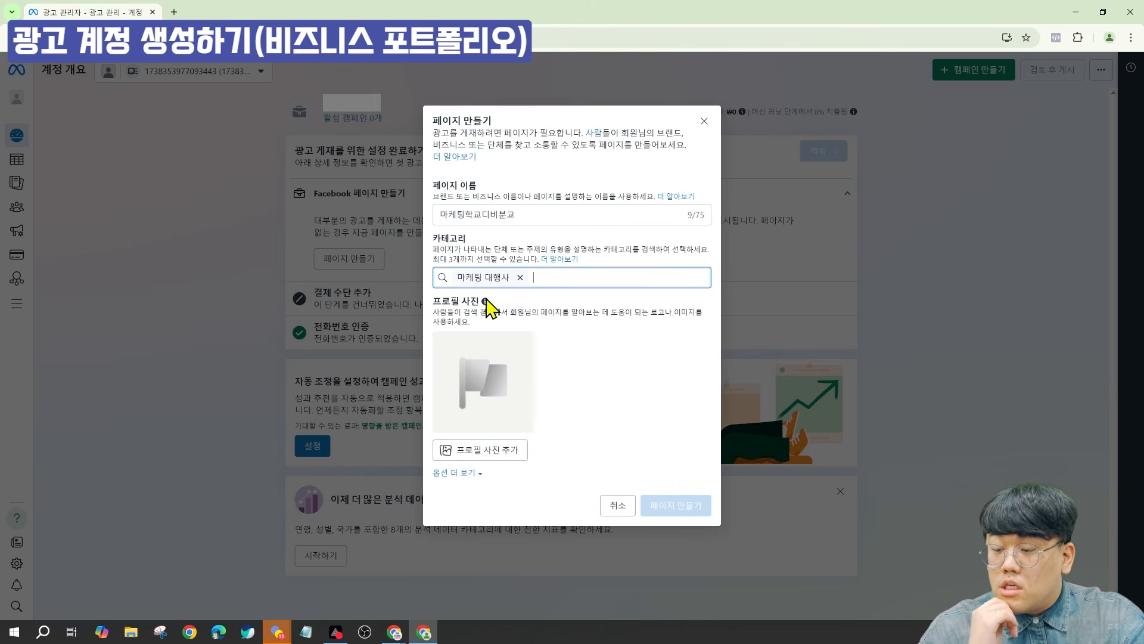
mouse_move(487, 300)
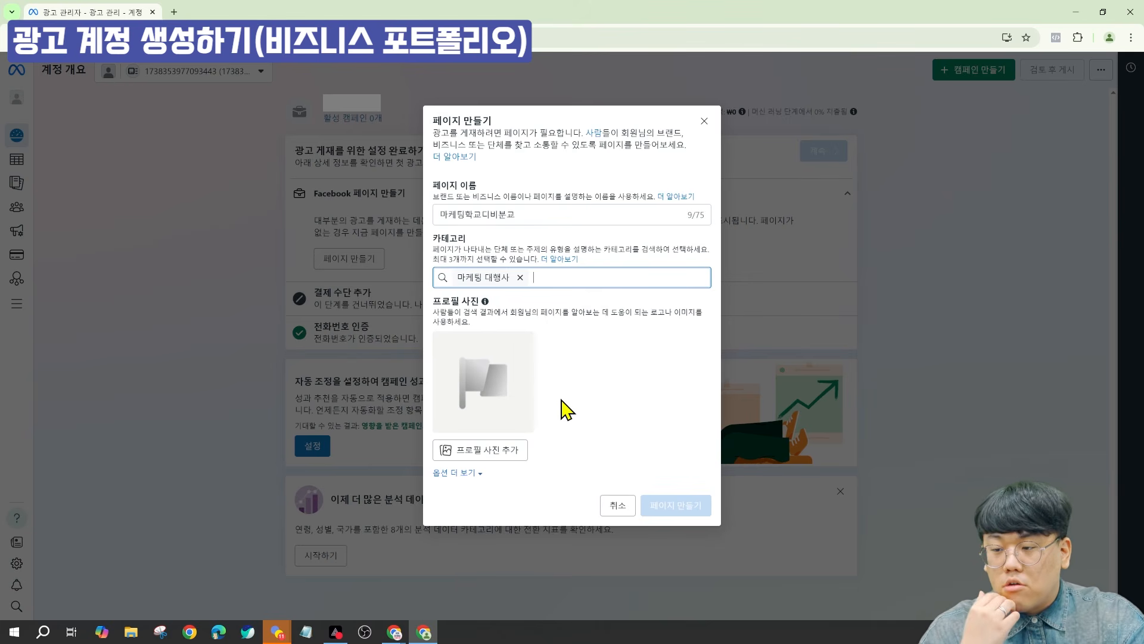
- Upload the DALL·E logo image as the profile picture and create the page
left_click(511, 450)
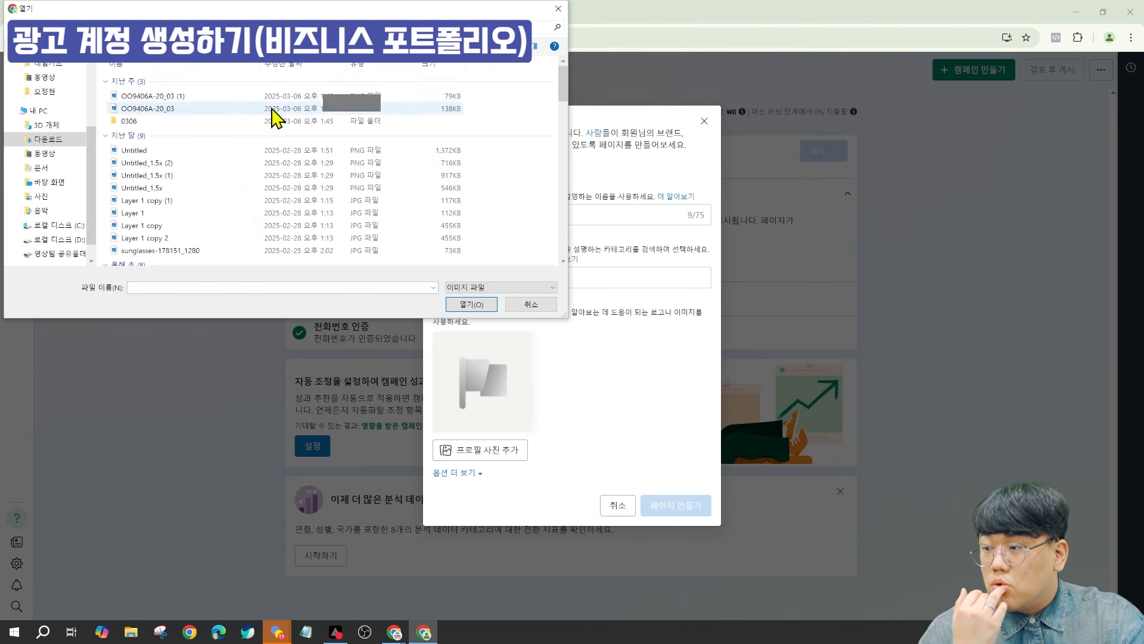
left_click(530, 304)
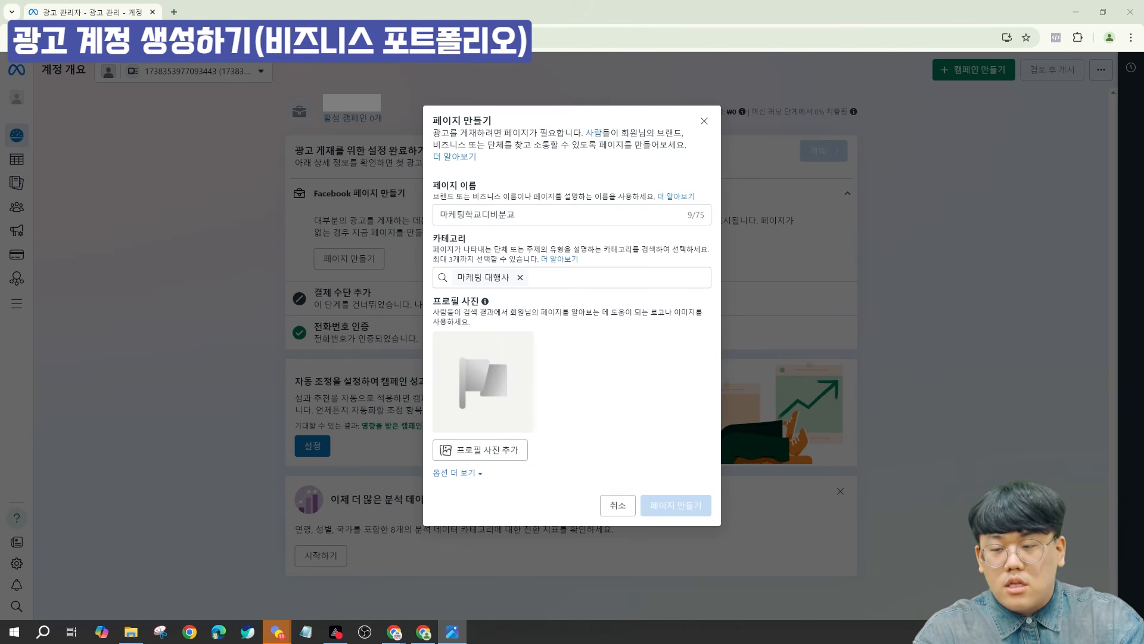
double_click(502, 213)
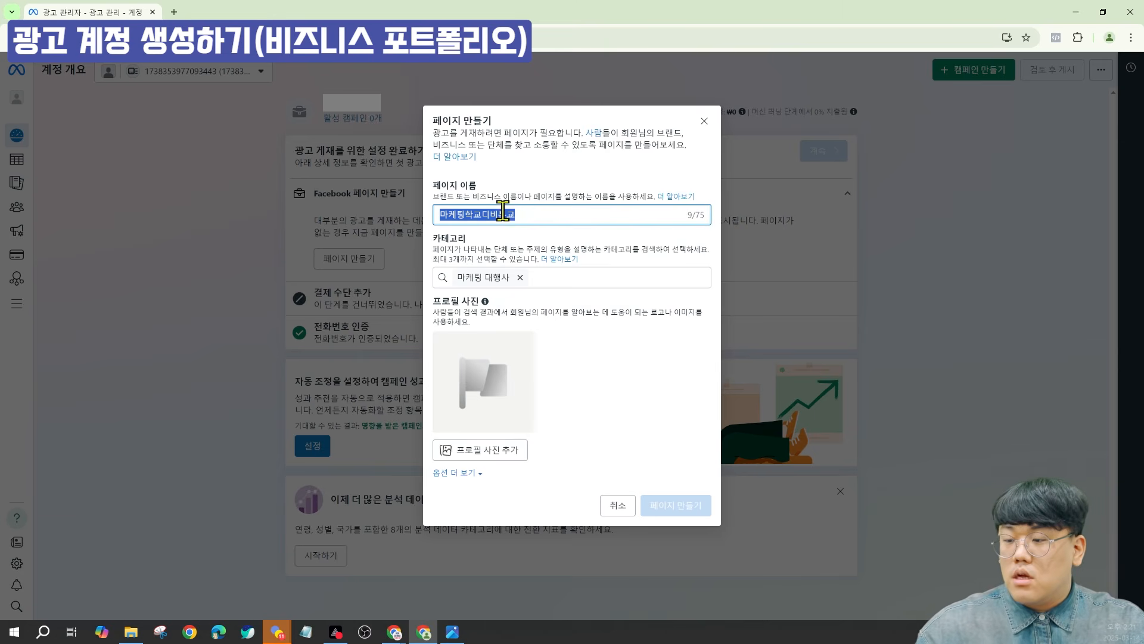
left_click(502, 451)
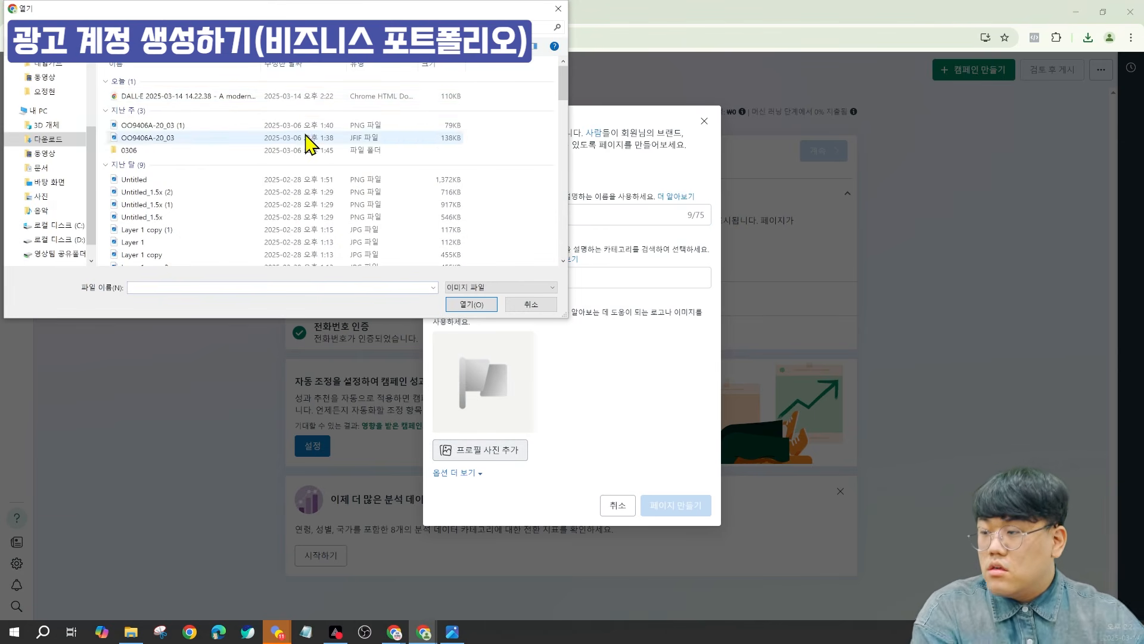
double_click(305, 97)
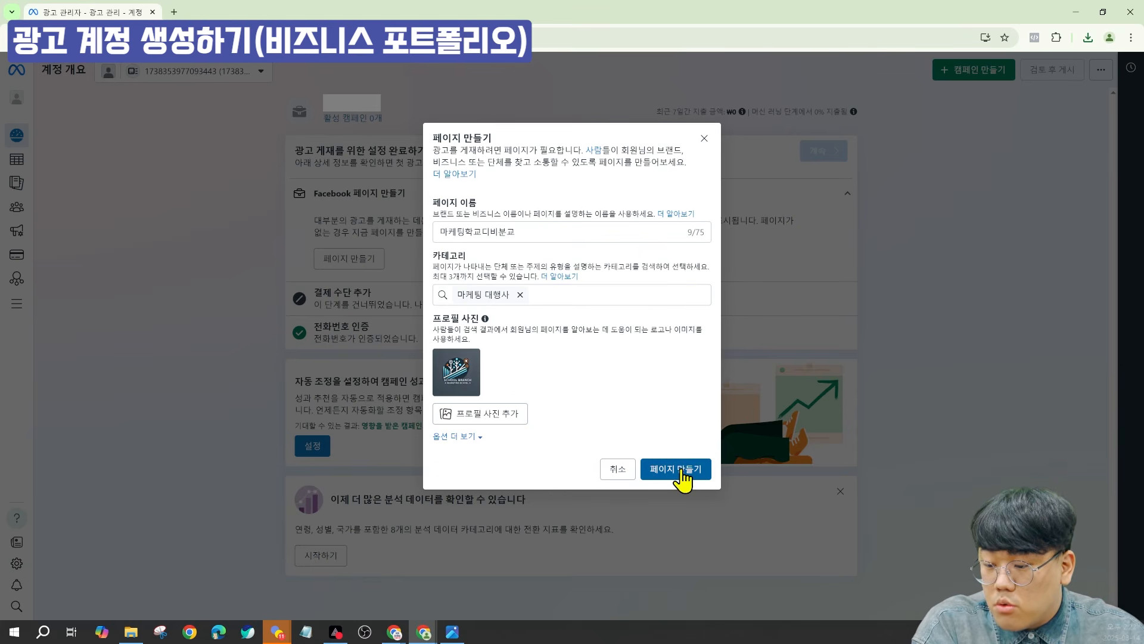
left_click(679, 469)
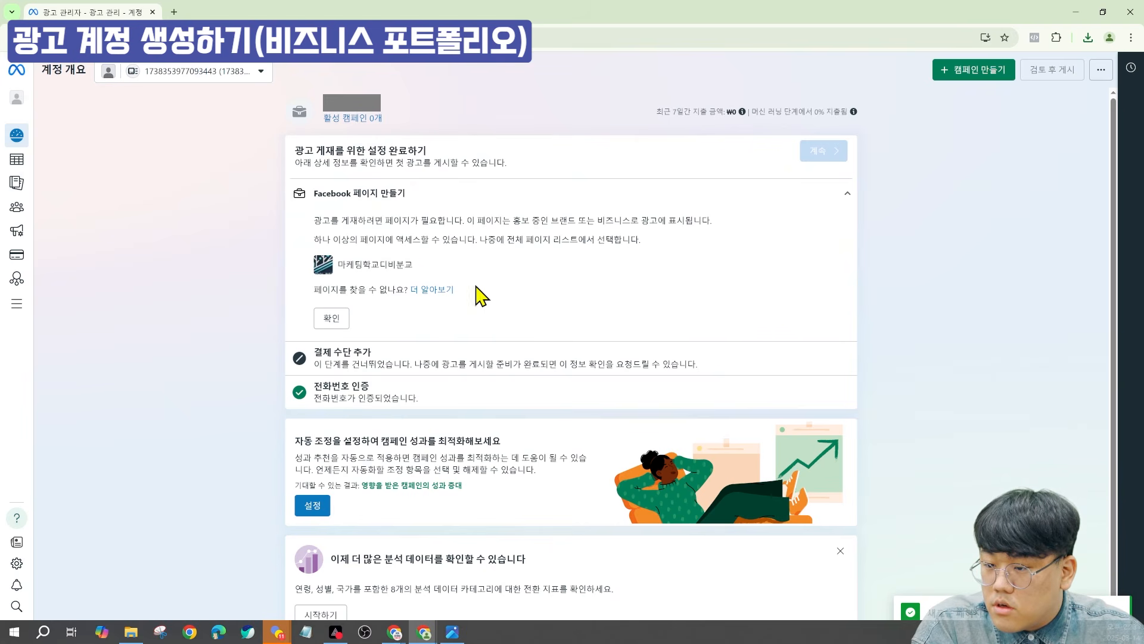
- Confirm 마케팅학교디비분교 as the ad account's Facebook Page and continue to a new campaign
left_click_drag(344, 264, 431, 263)
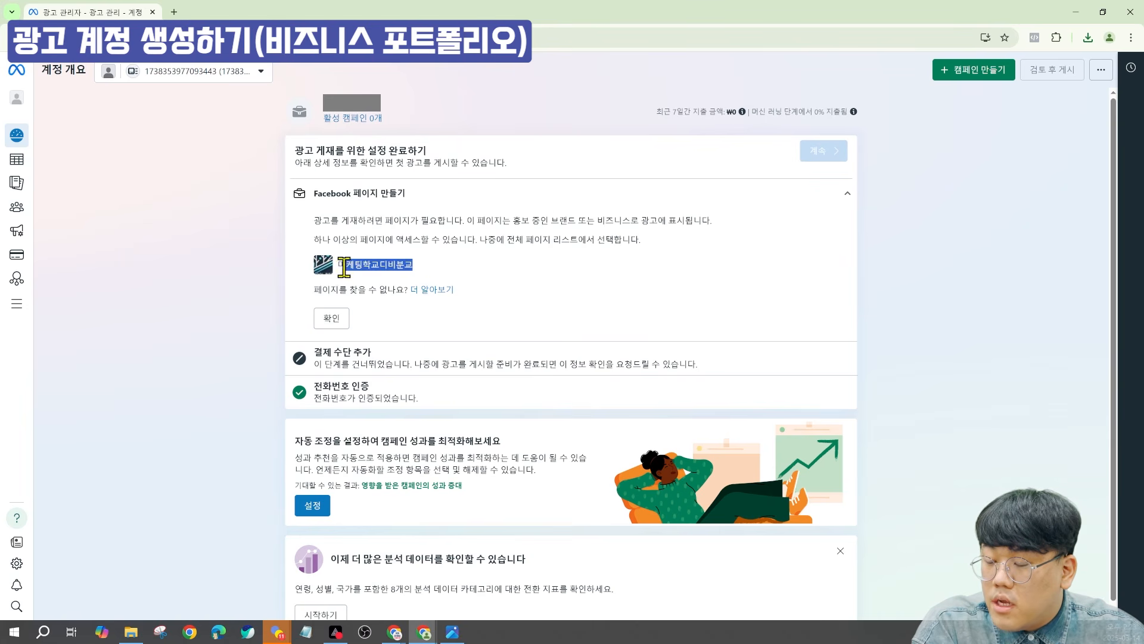
left_click_drag(339, 265, 427, 269)
left_click(329, 316)
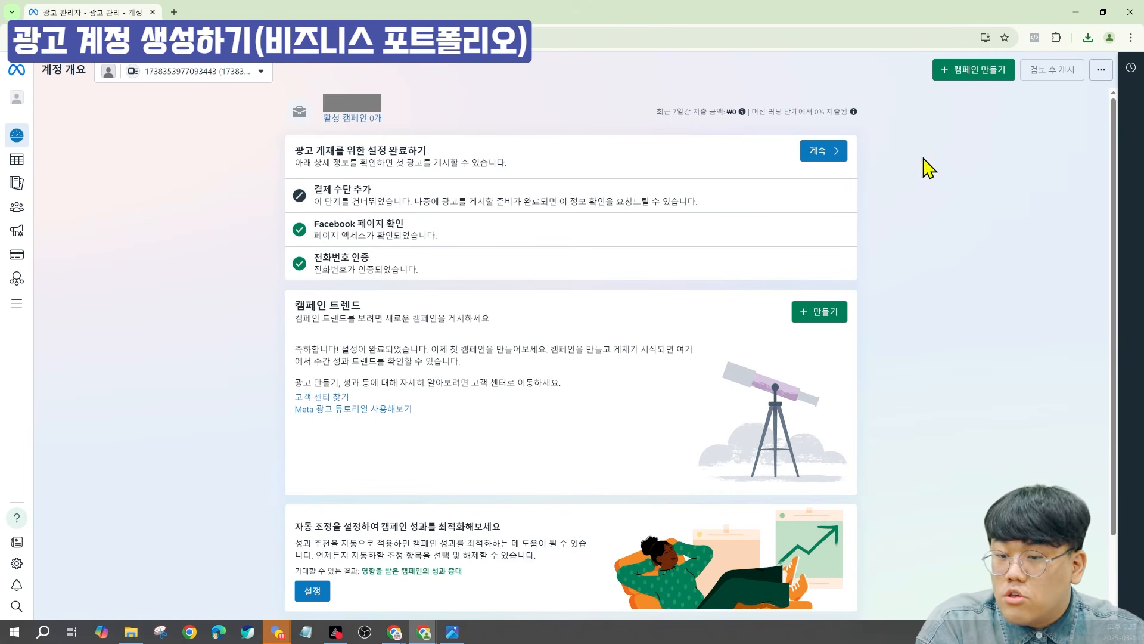
left_click(833, 154)
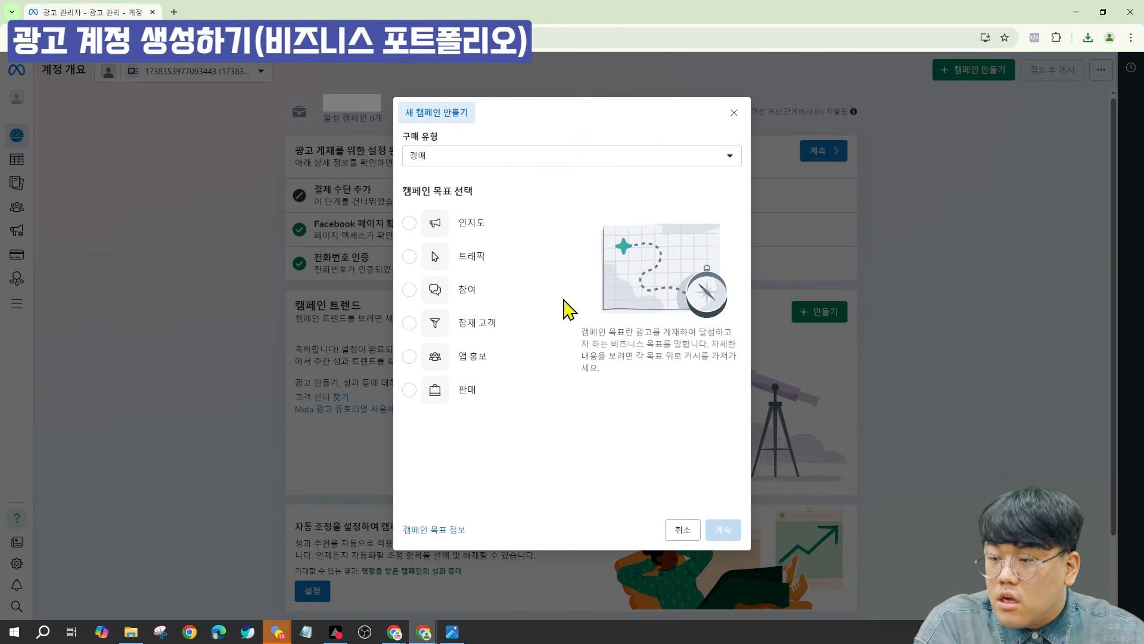
- Switch to Events Manager and open the account and business portfolio selector
mouse_move(475, 307)
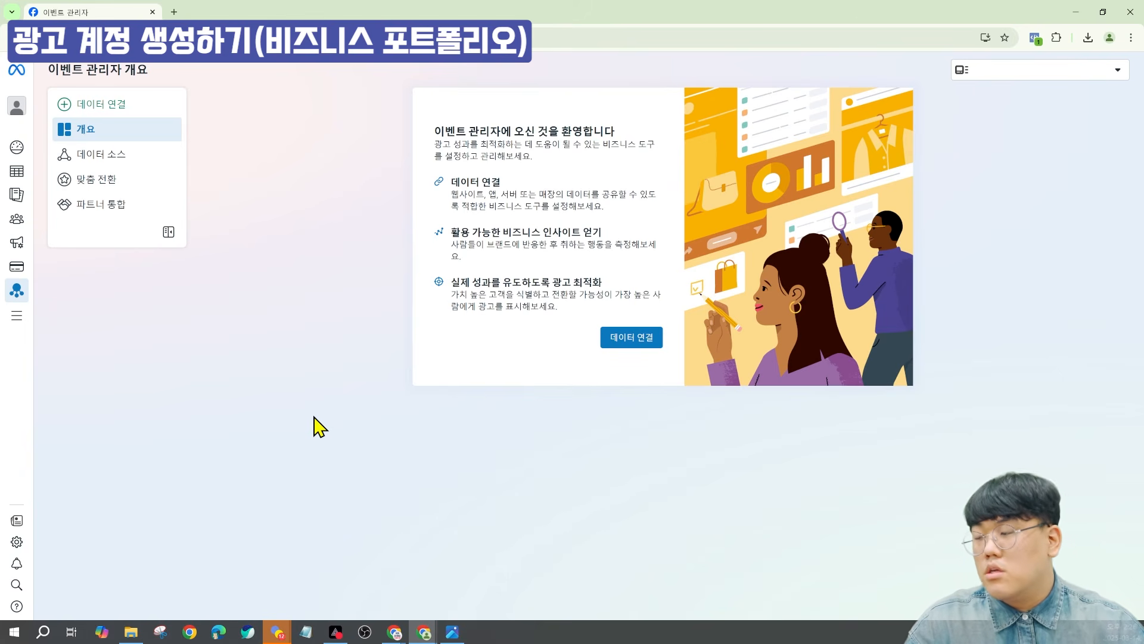
mouse_move(13, 148)
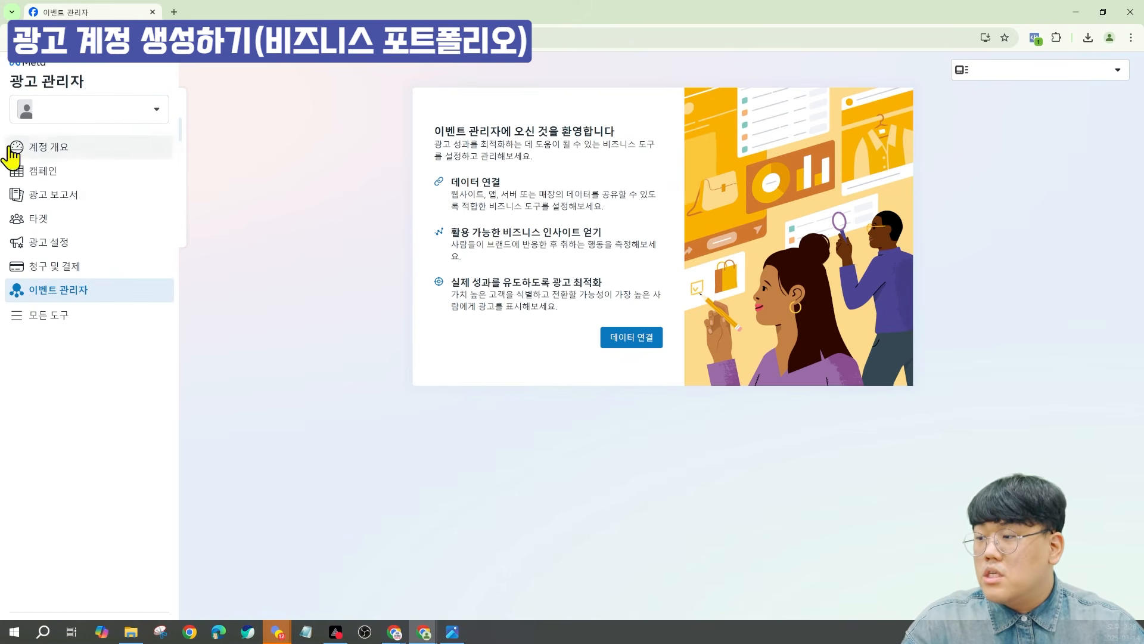
left_click(96, 116)
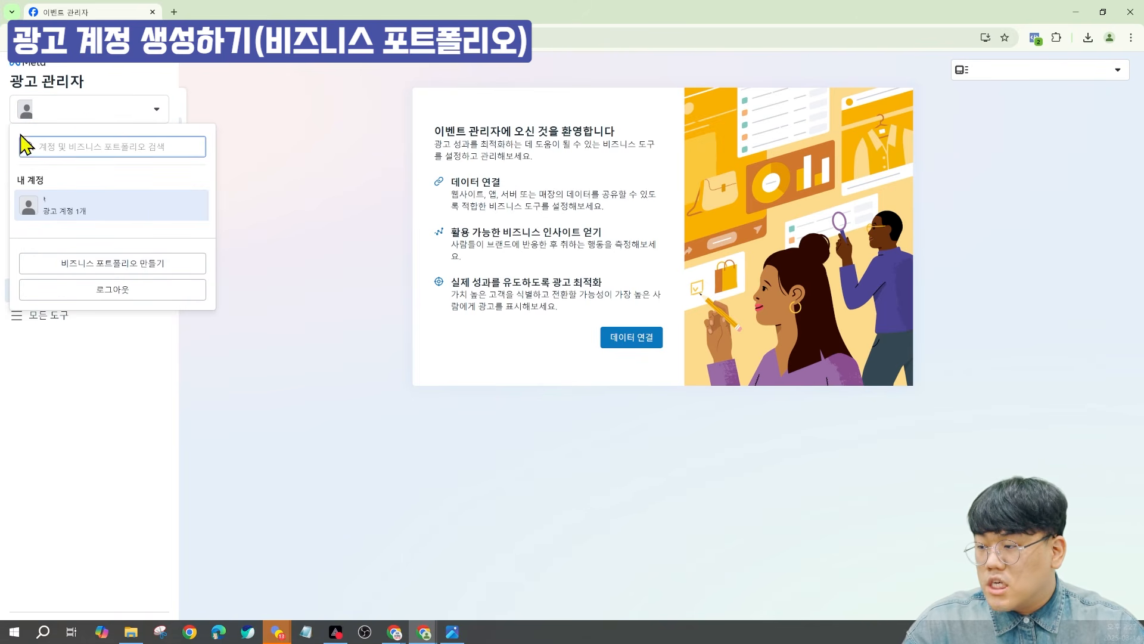
- Start a new business portfolio named 마케팅학교
left_click(132, 272)
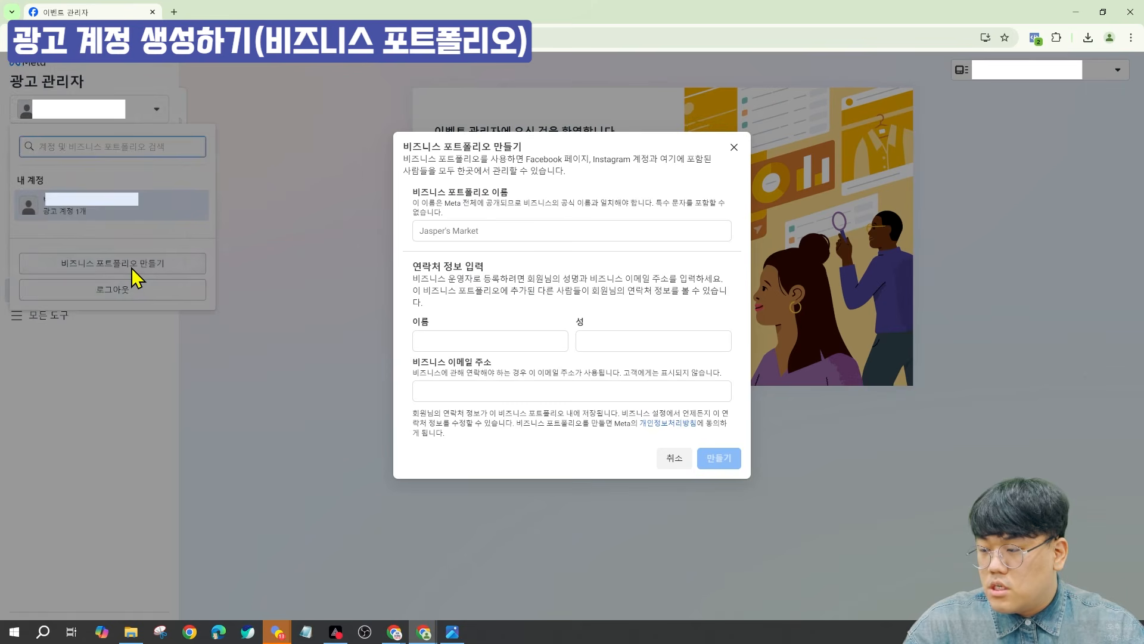
left_click(560, 230)
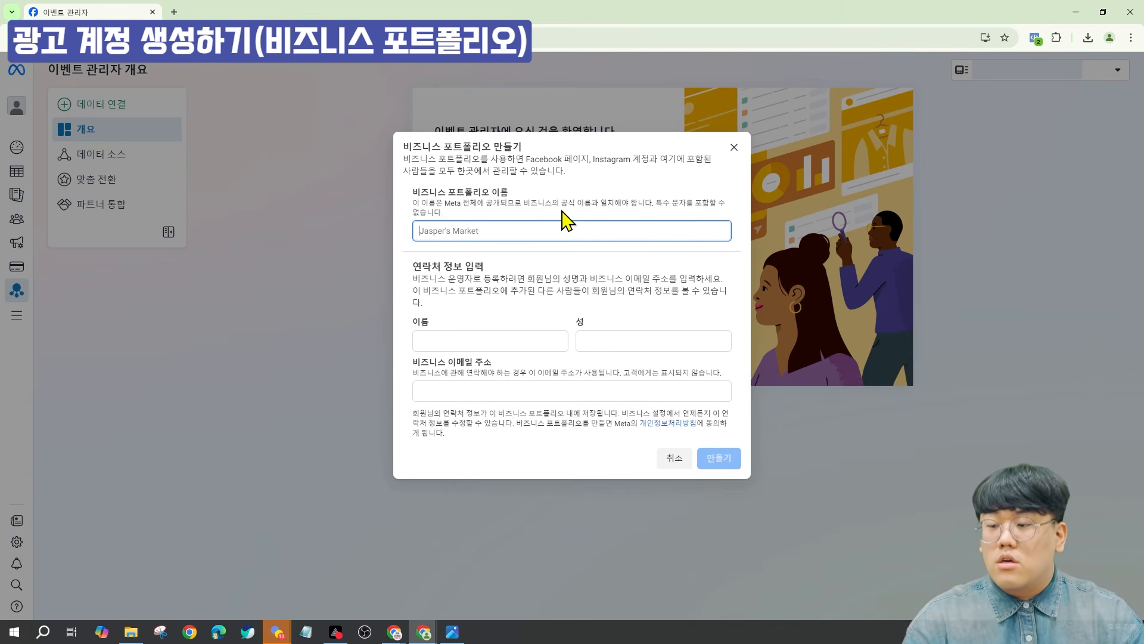
type("마케팅핵")
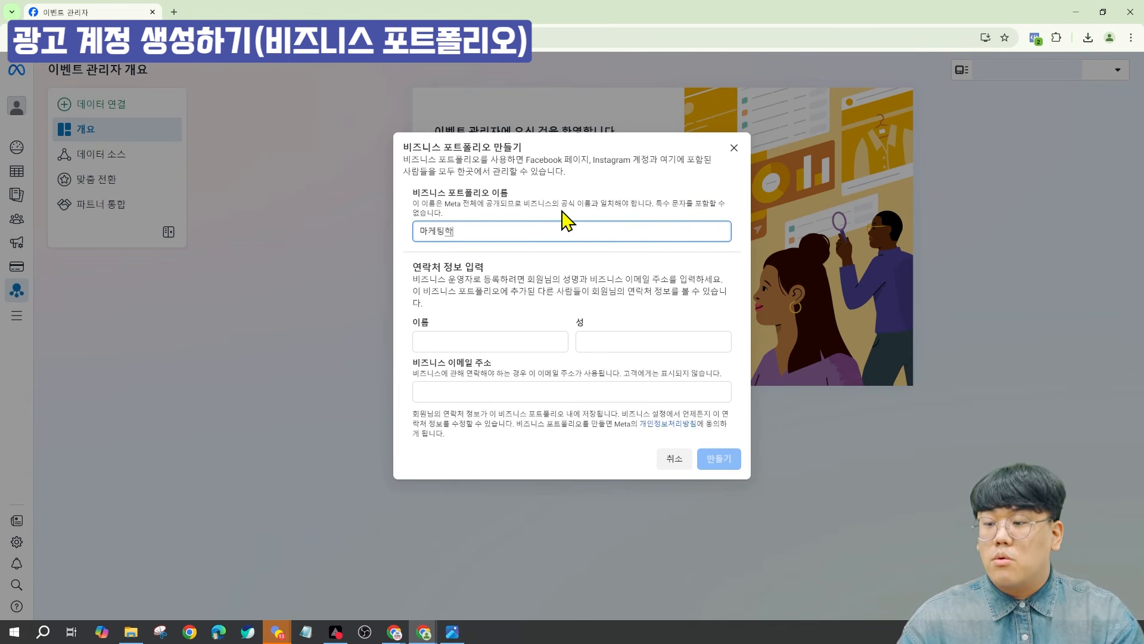
key("BackSpace")
type("학교")
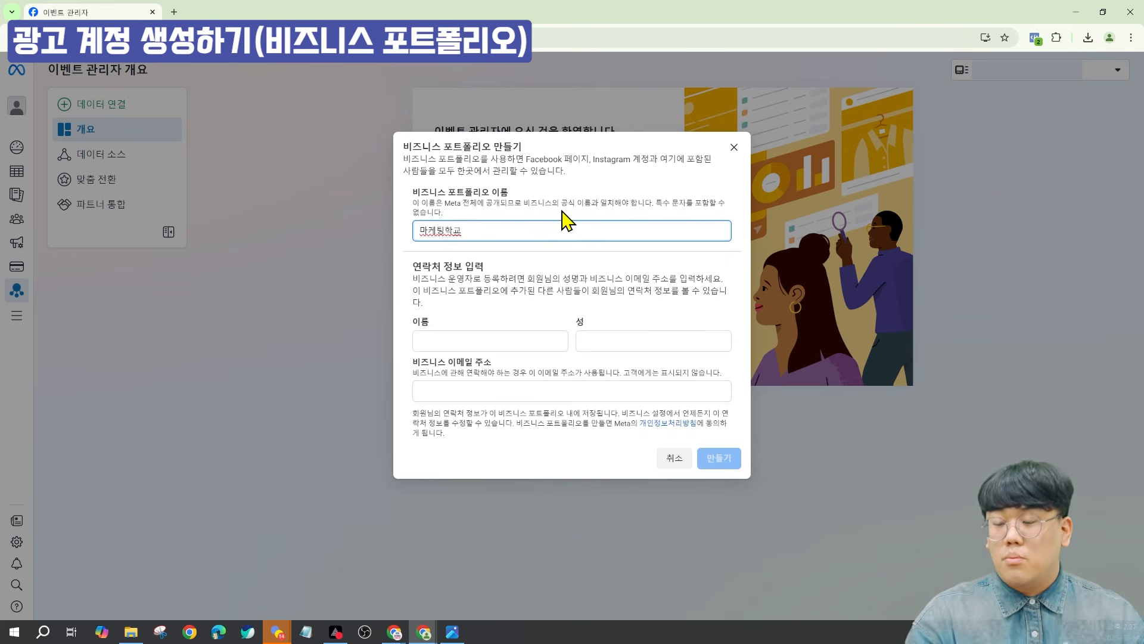
- Fill in the contact's first name, last name and business e-mail, then create the portfolio
left_click(524, 336)
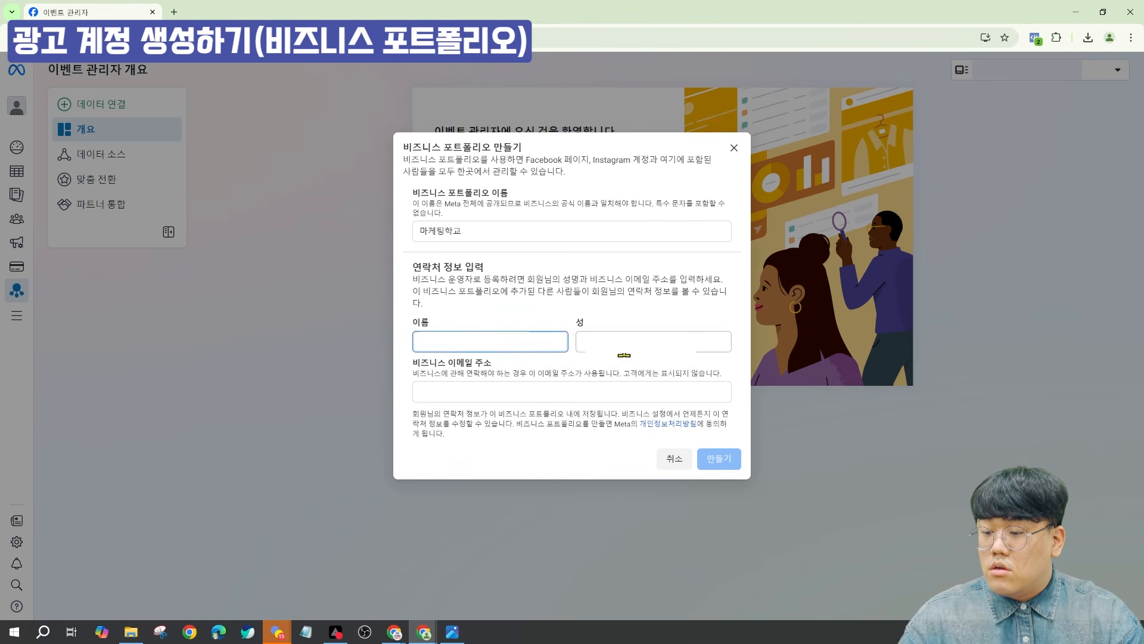
left_click(646, 334)
left_click(664, 386)
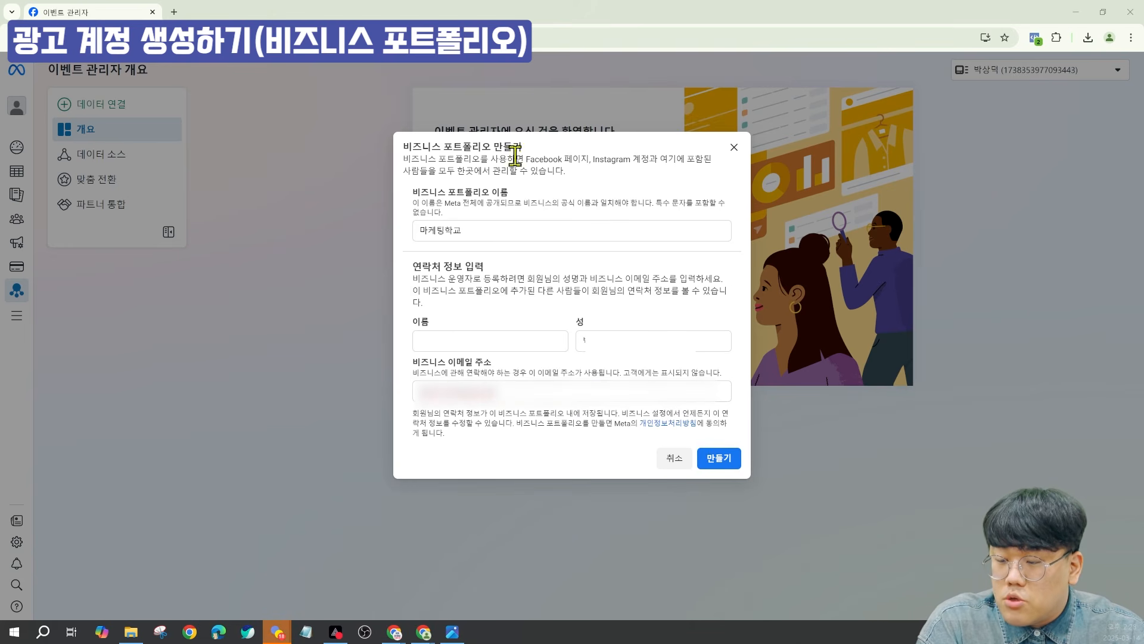
left_click(724, 468)
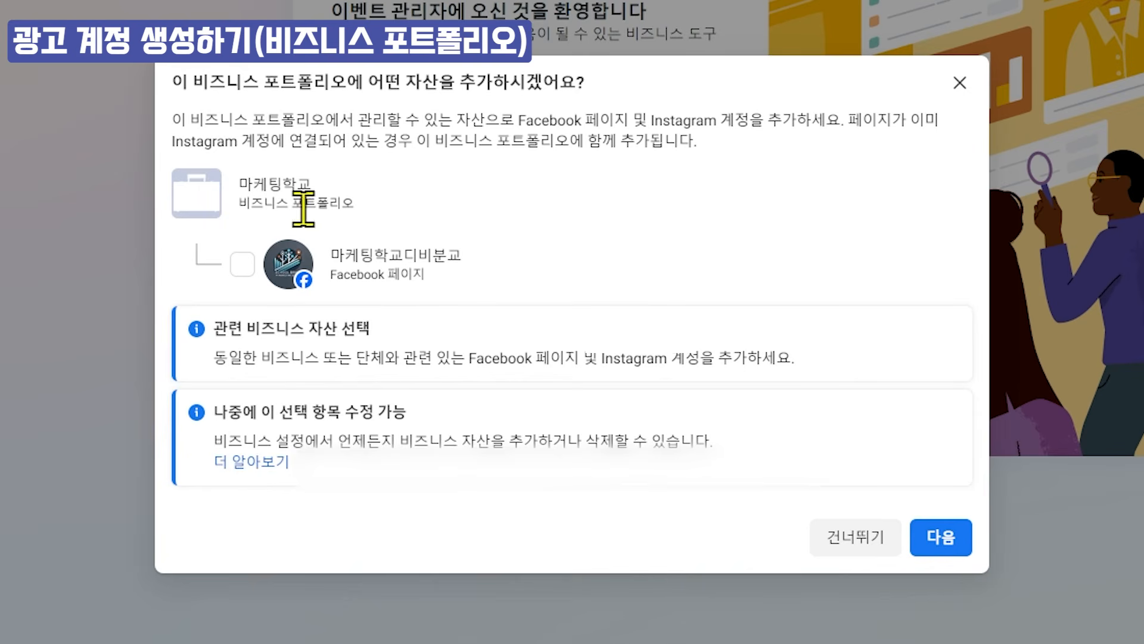
- Add the 마케팅학교디비분교 page as the portfolio's only asset, skip adding people, and confirm
left_click_drag(173, 81, 772, 114)
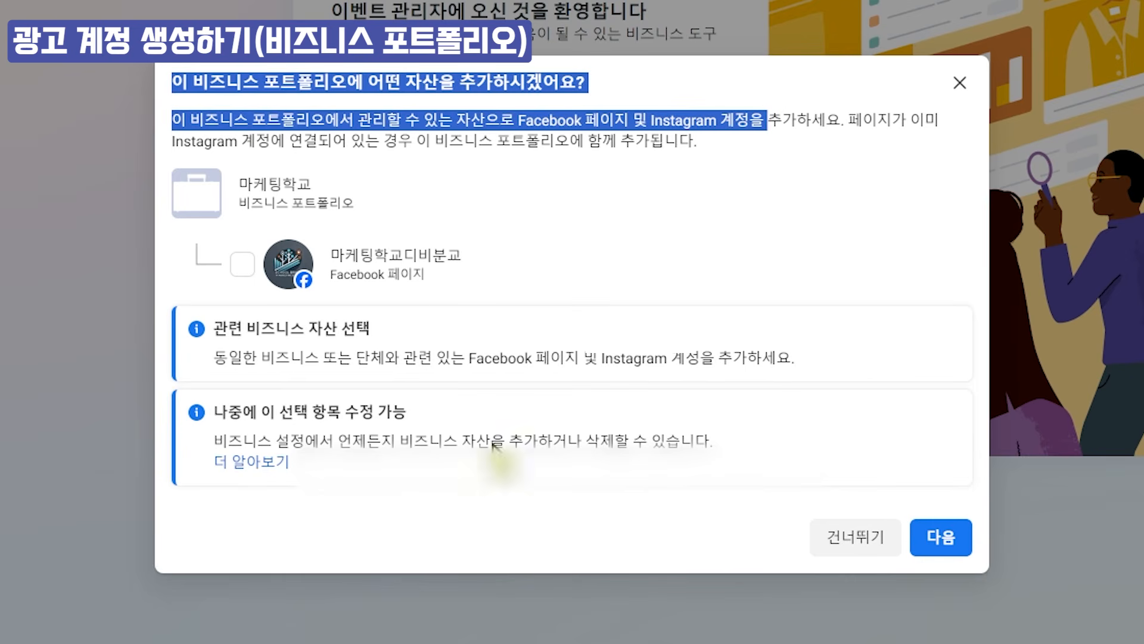
left_click(242, 264)
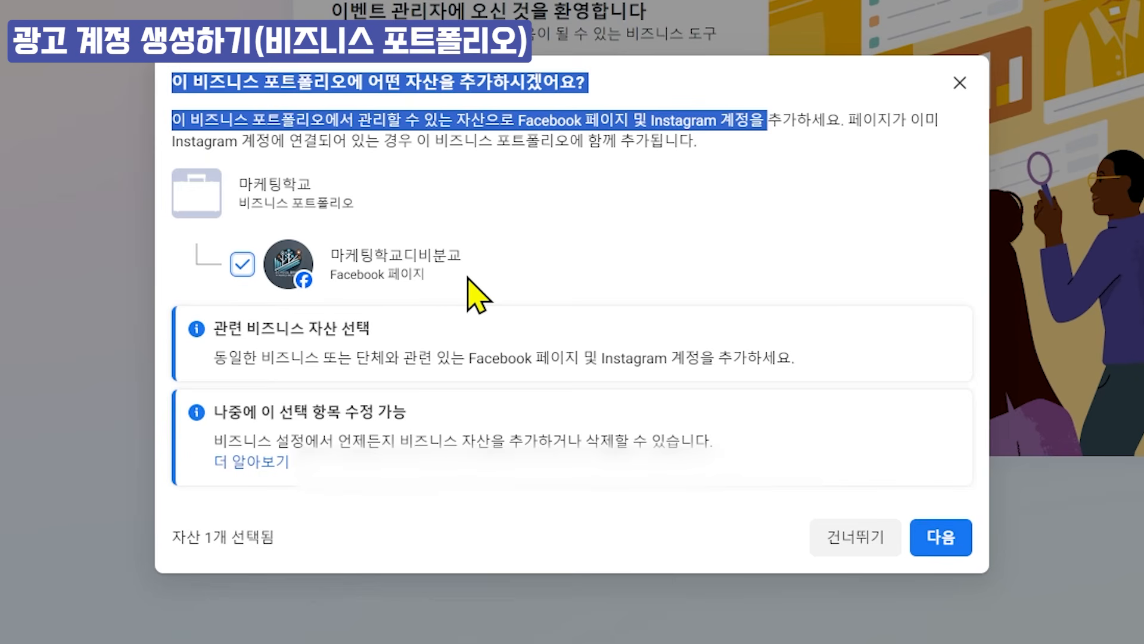
left_click(929, 539)
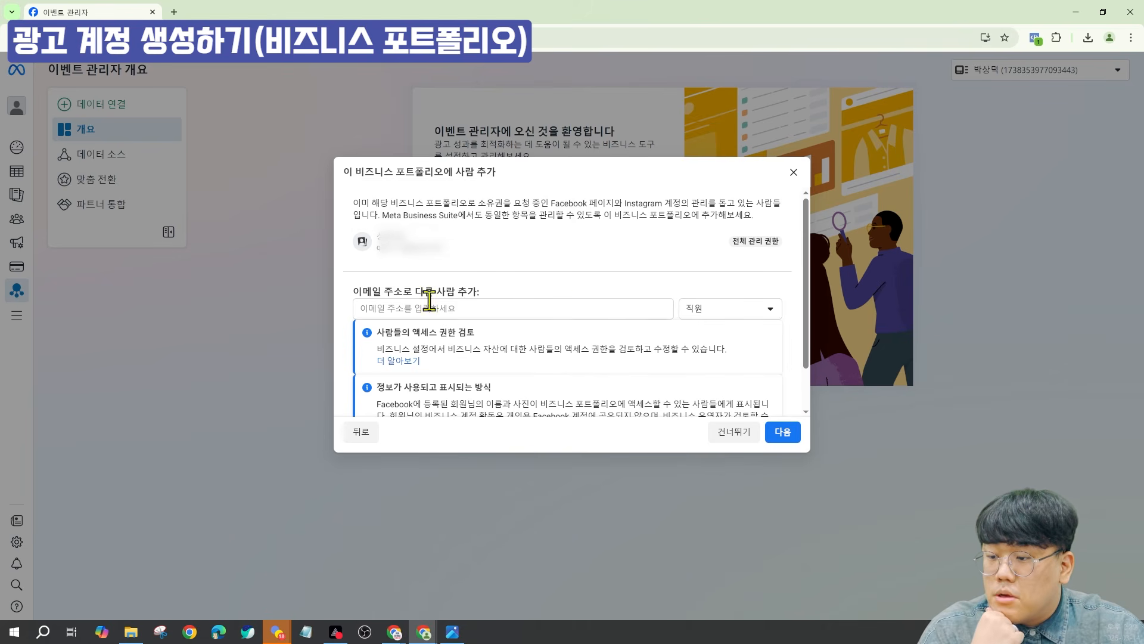
scroll(605, 330, "down", 2)
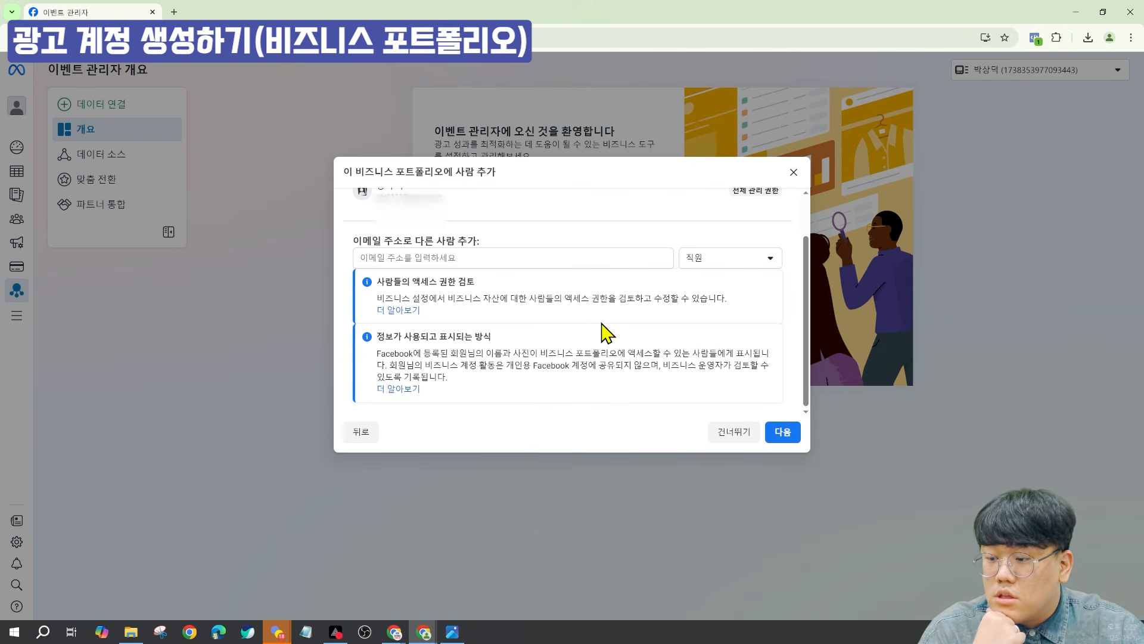
left_click(781, 433)
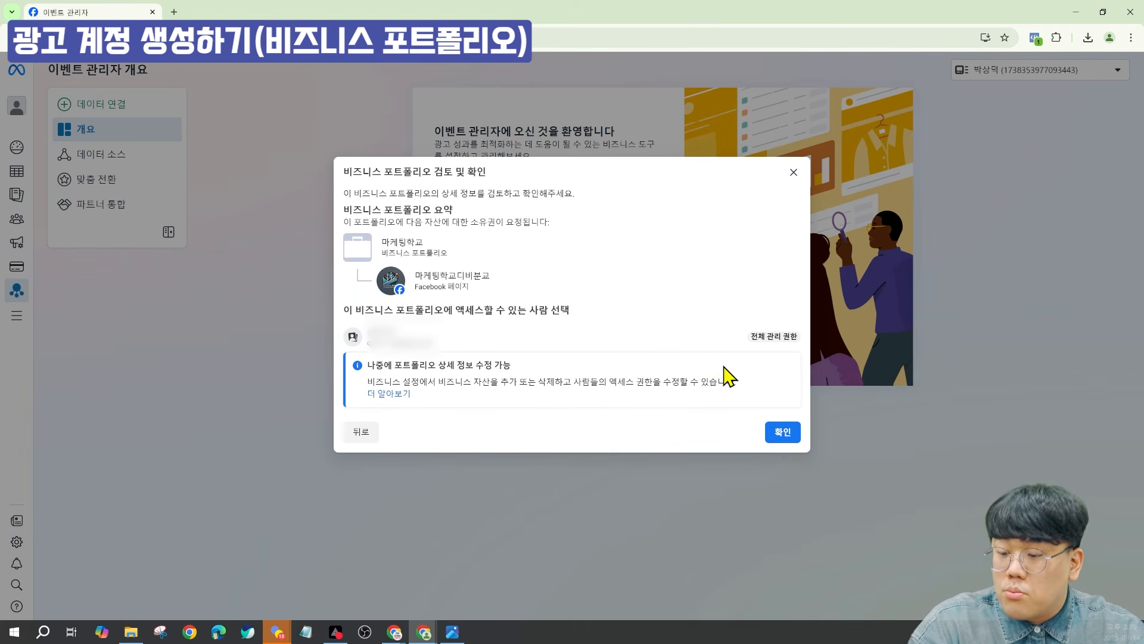
left_click(775, 432)
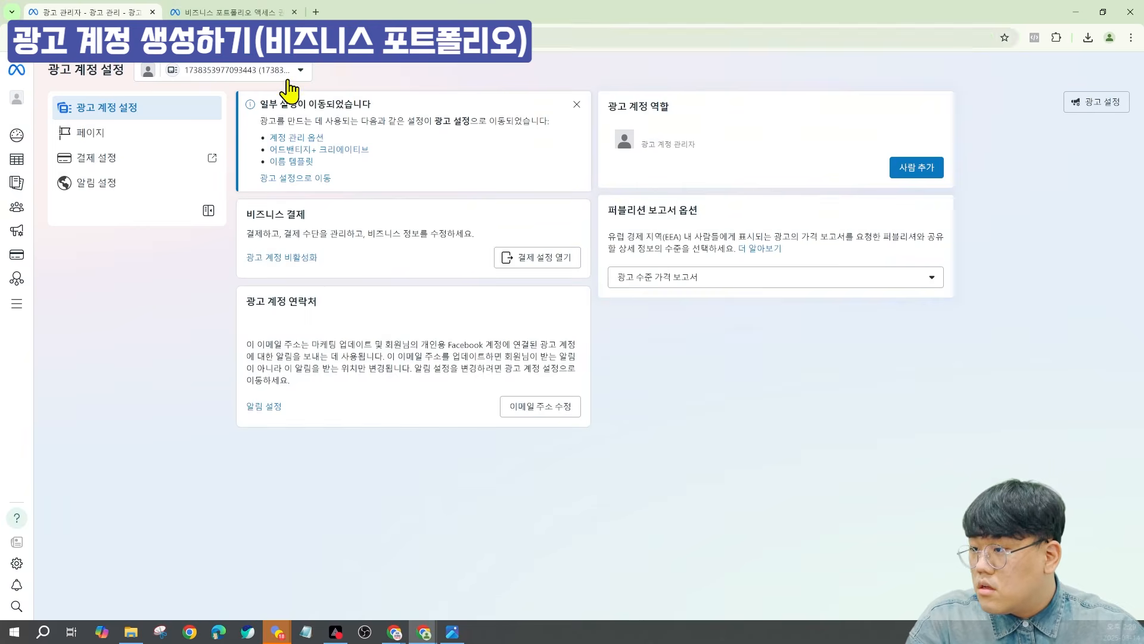
left_click(288, 76)
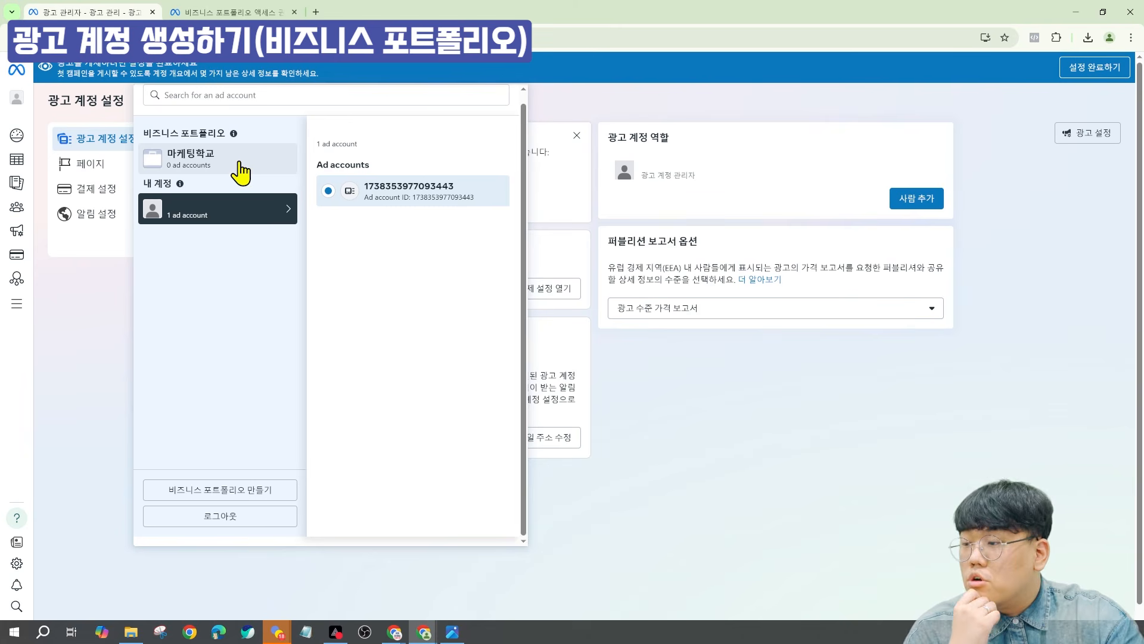
- Confirm 마케팅학교 has no ad accounts, then go to Business Settings via All Tools
mouse_move(232, 141)
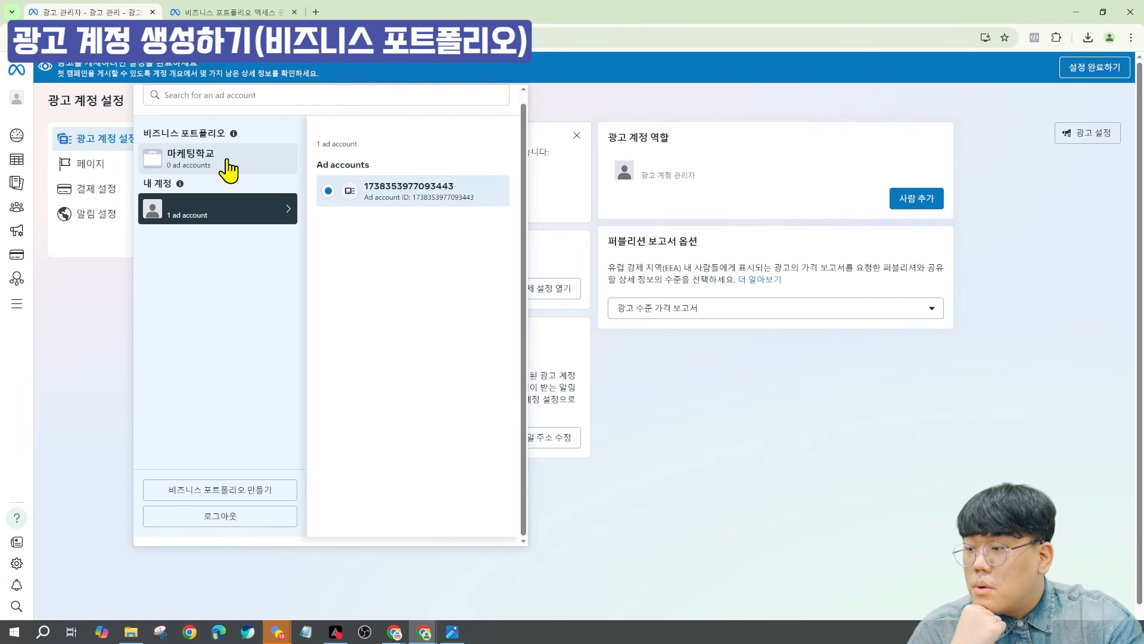
mouse_move(180, 185)
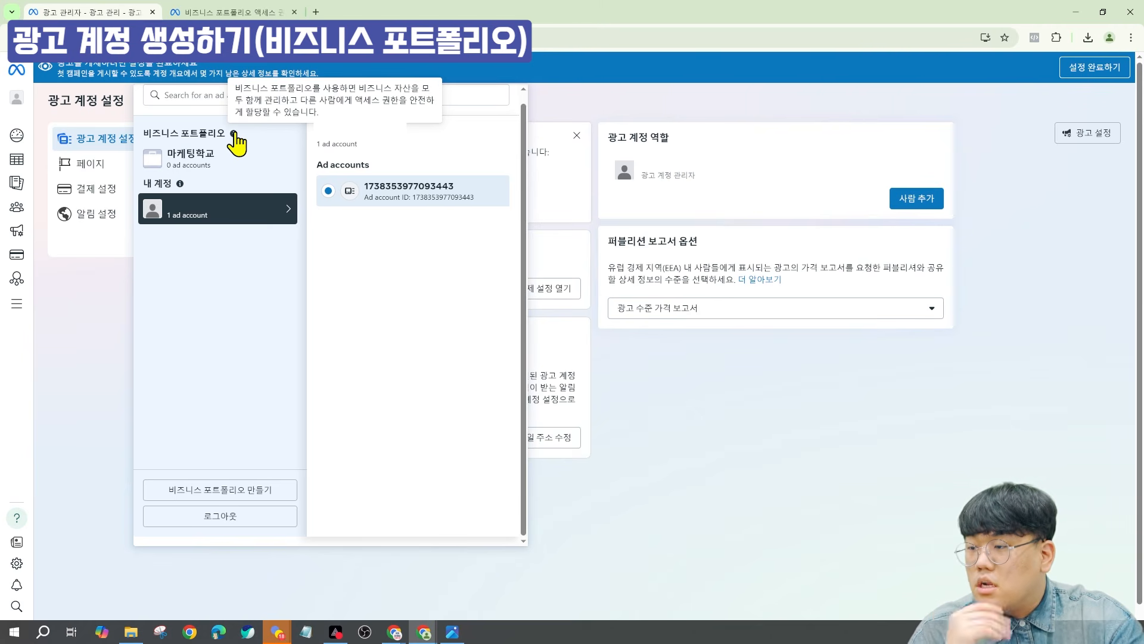
left_click(231, 165)
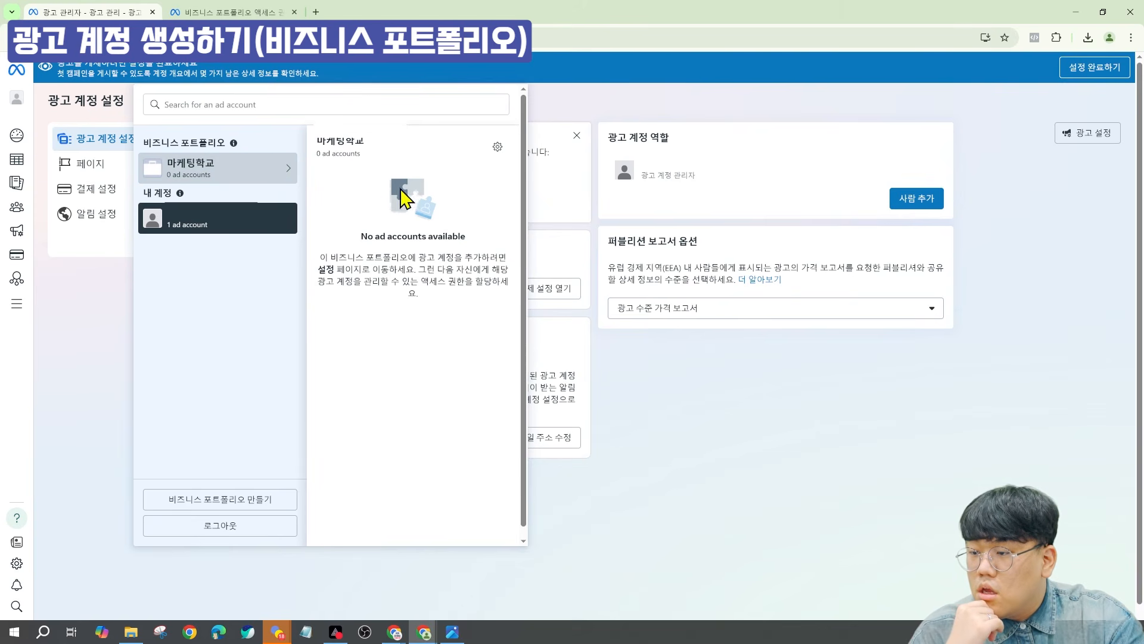
left_click(24, 304)
left_click(520, 135)
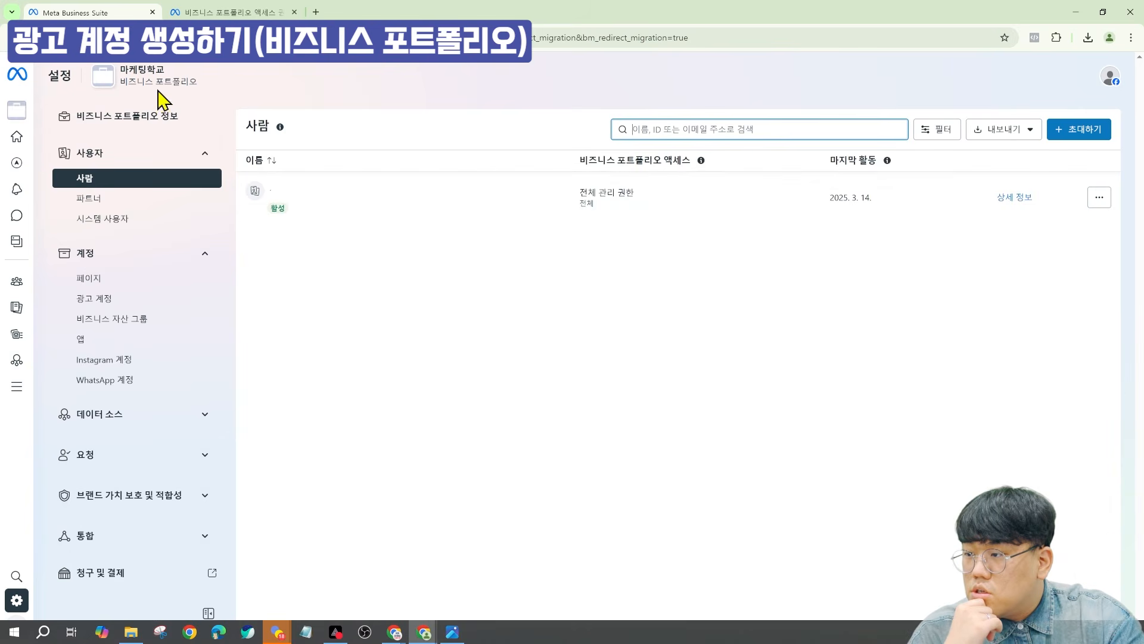
- Begin inviting a new person from the 마케팅학교 portfolio's People list
left_click_drag(119, 70, 209, 92)
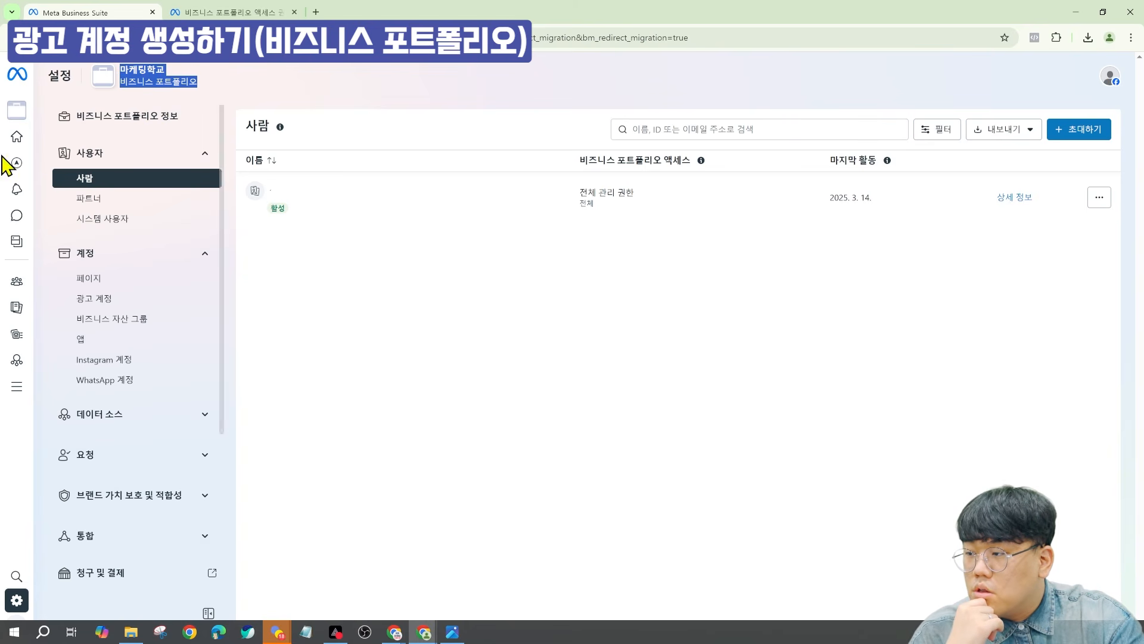
mouse_move(10, 107)
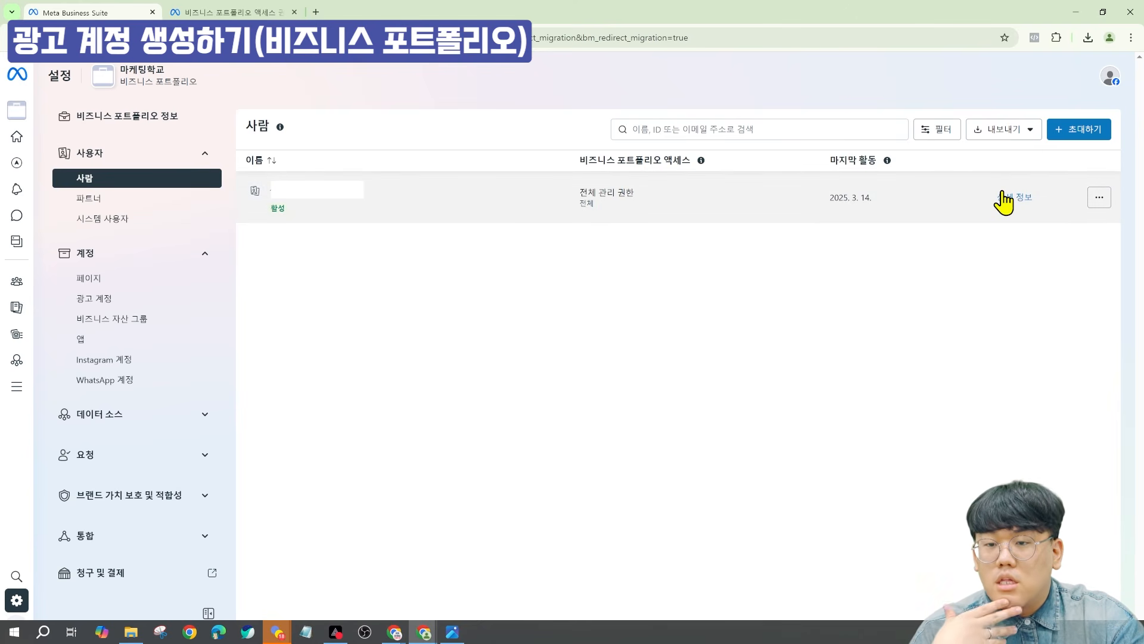
left_click(1067, 138)
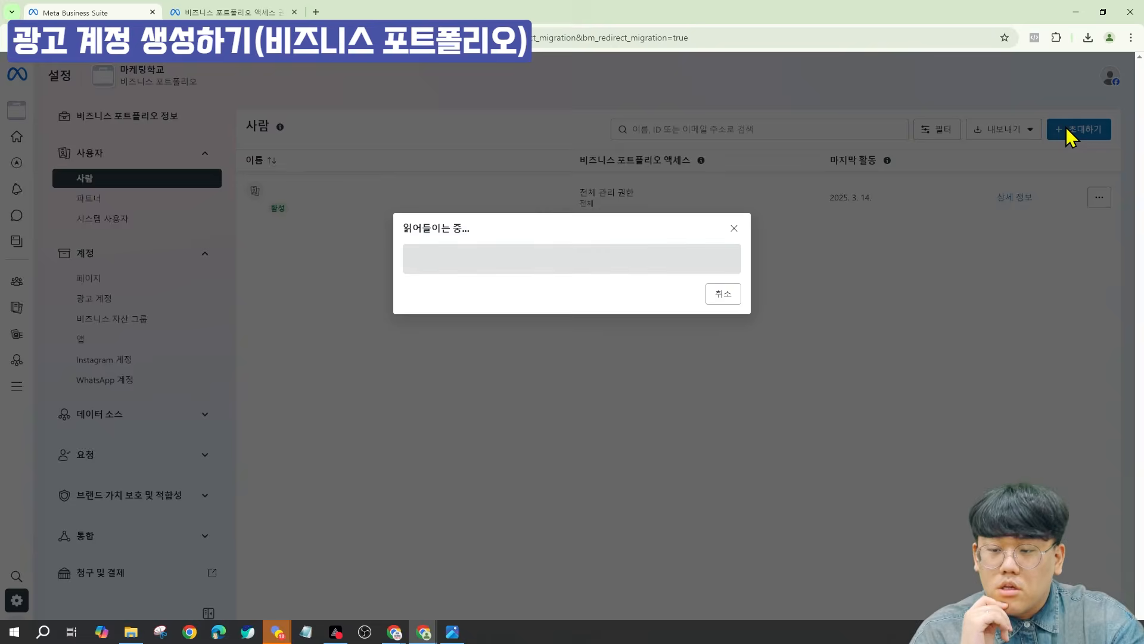
- Leave temporary access off and pass the access step, with advanced financial permissions revealed
left_click(574, 238)
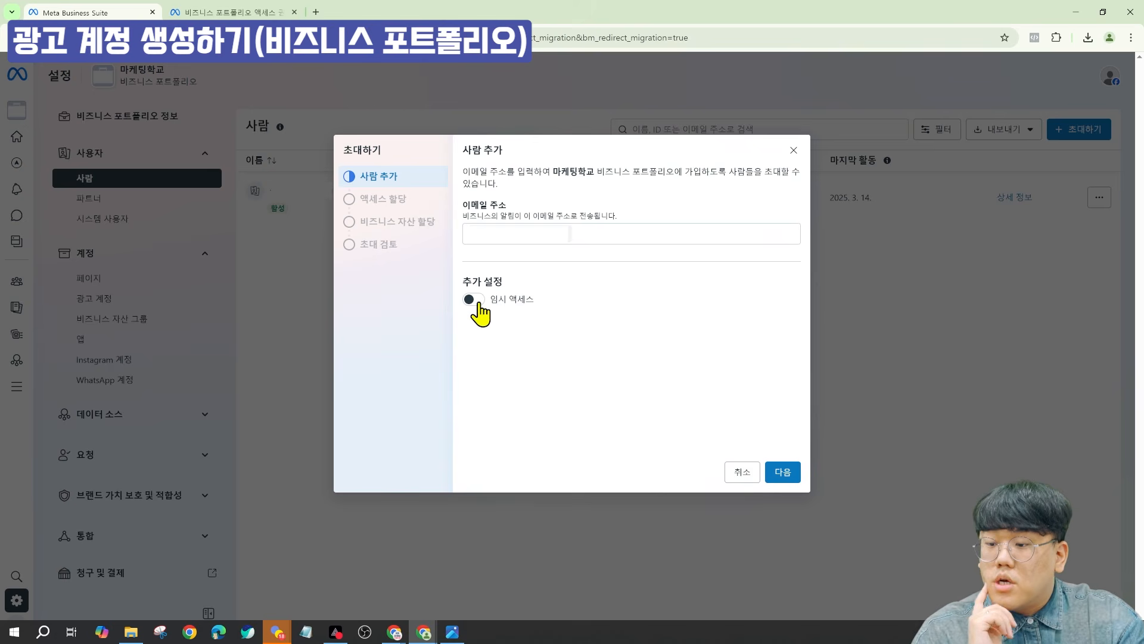
left_click(474, 299)
left_click(474, 299)
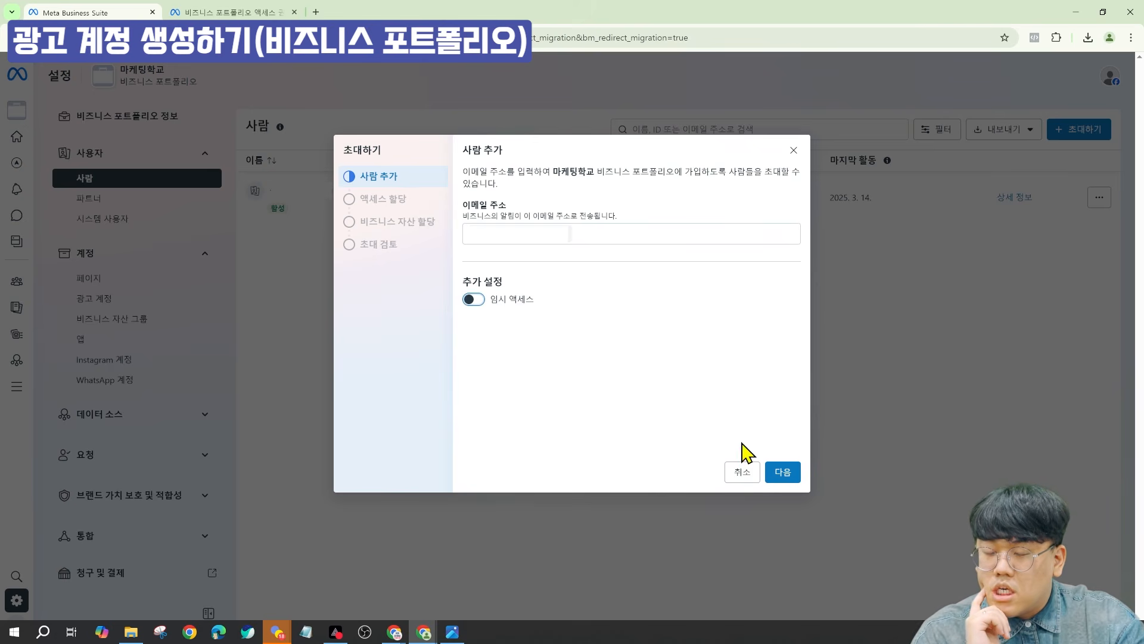
left_click(785, 472)
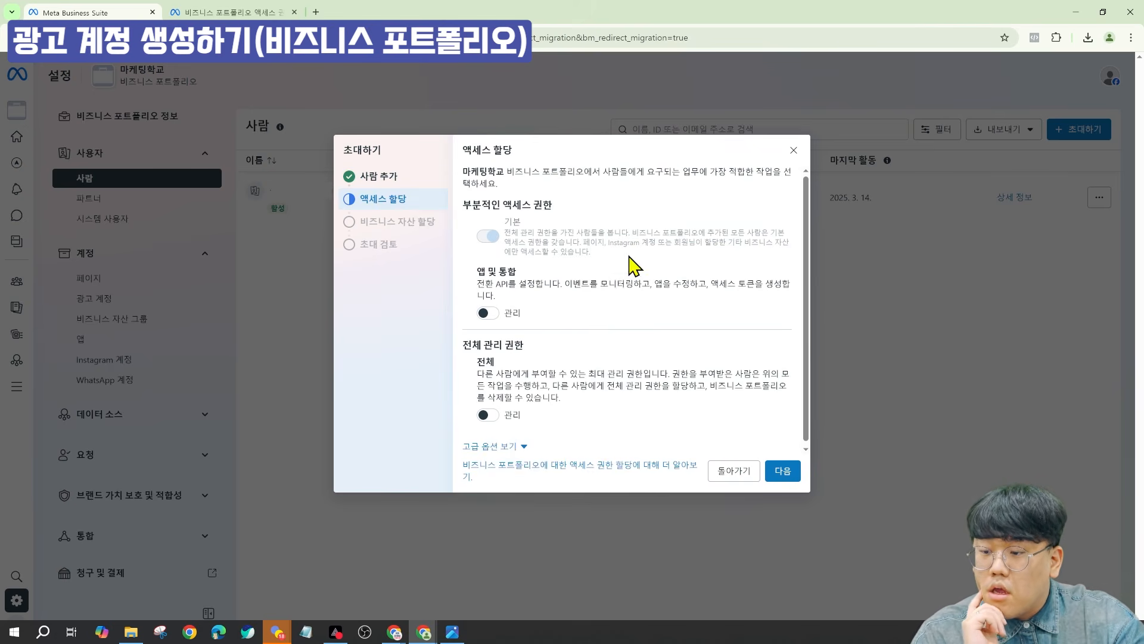
scroll(630, 247, "down", 1)
left_click(514, 444)
scroll(602, 366, "down", 2)
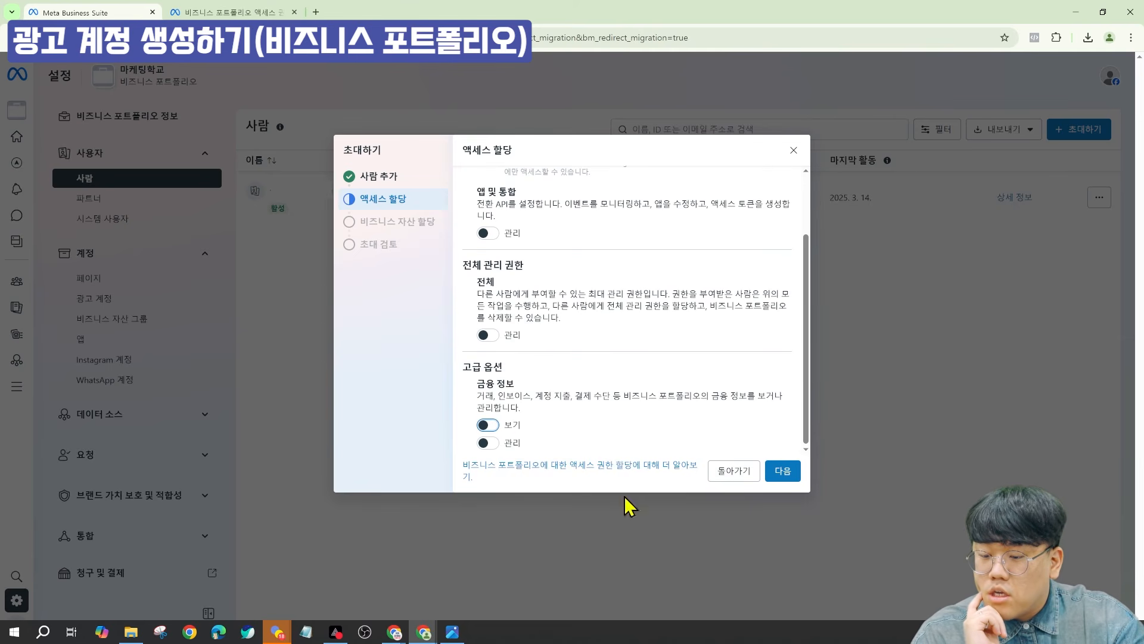
scroll(563, 411, "up", 1)
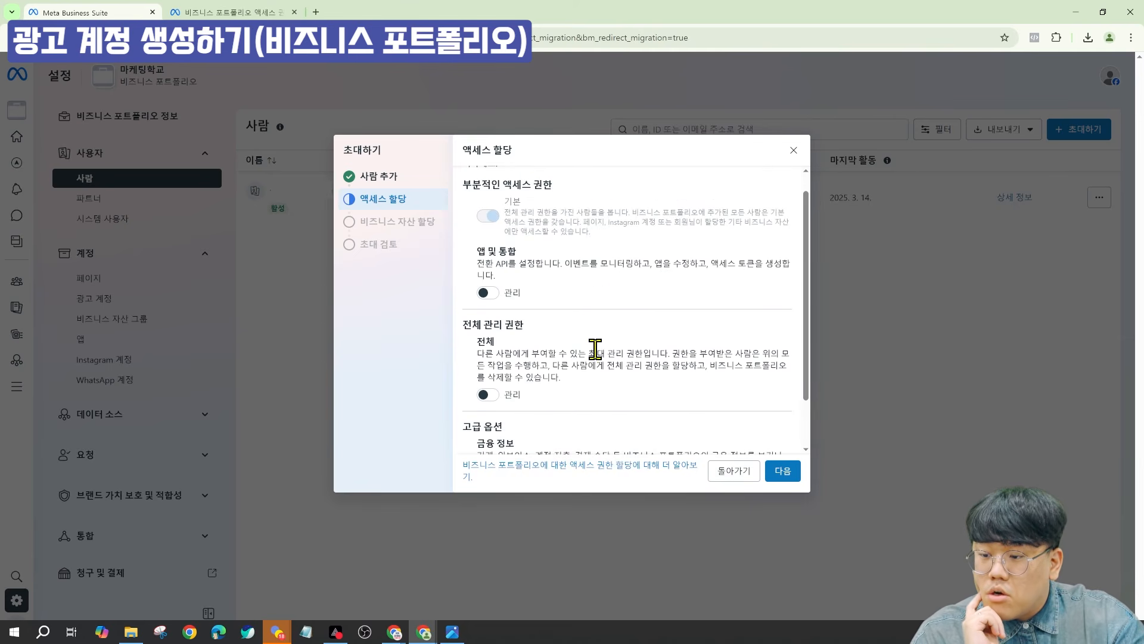
scroll(602, 331, "up", 1)
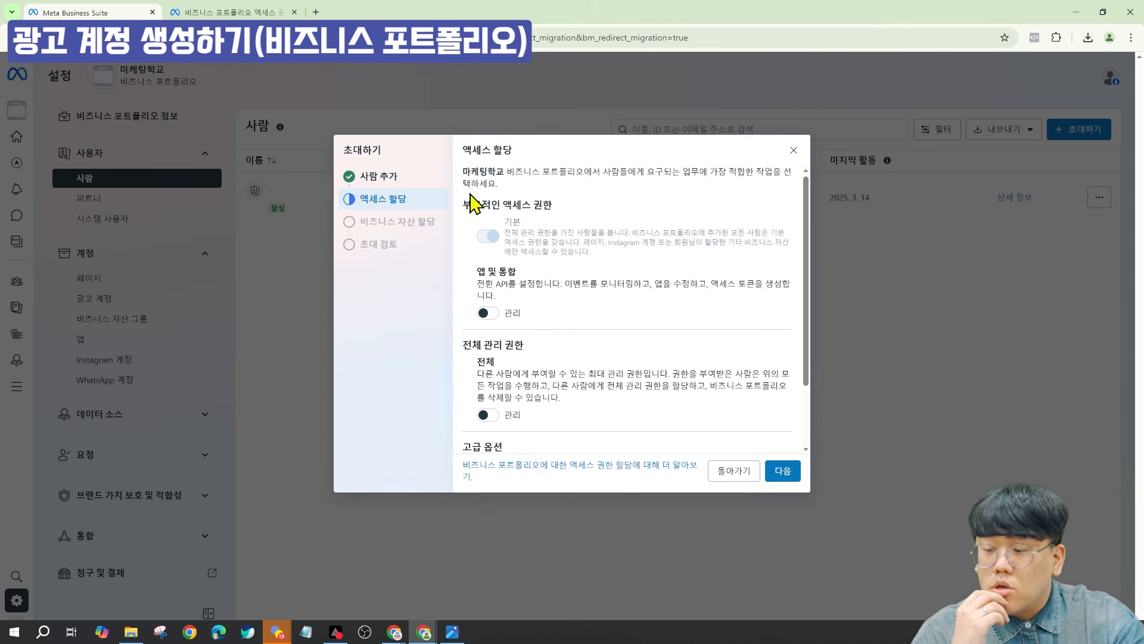
left_click(783, 470)
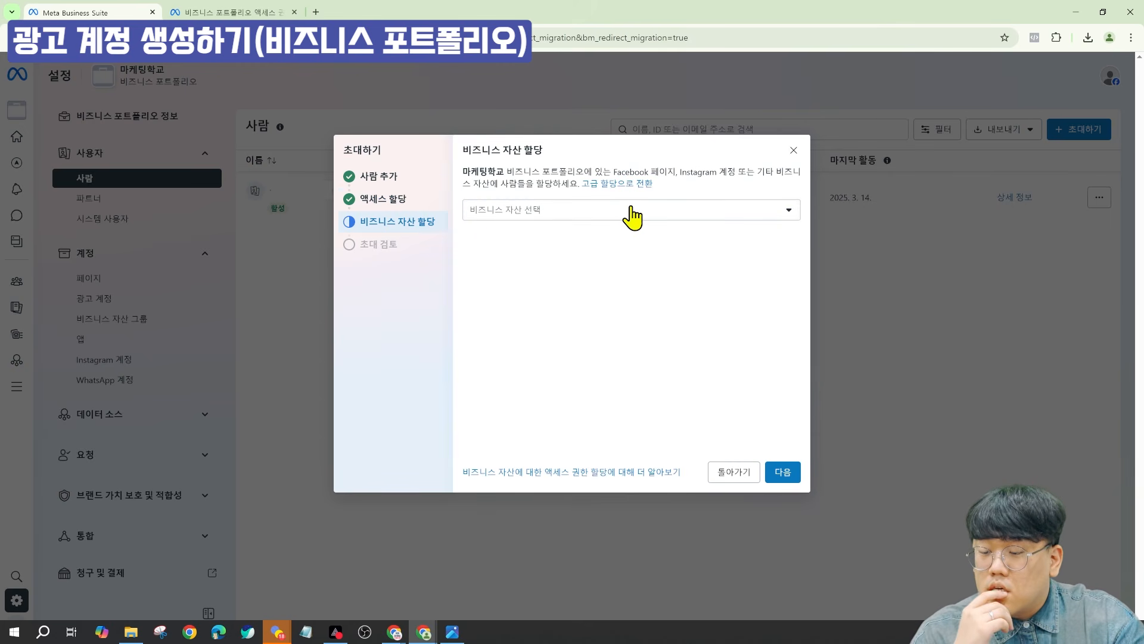
- Pick the 마케팅학교디비분교 page as the invite's asset, review permissions, then discard the invitation
left_click(631, 210)
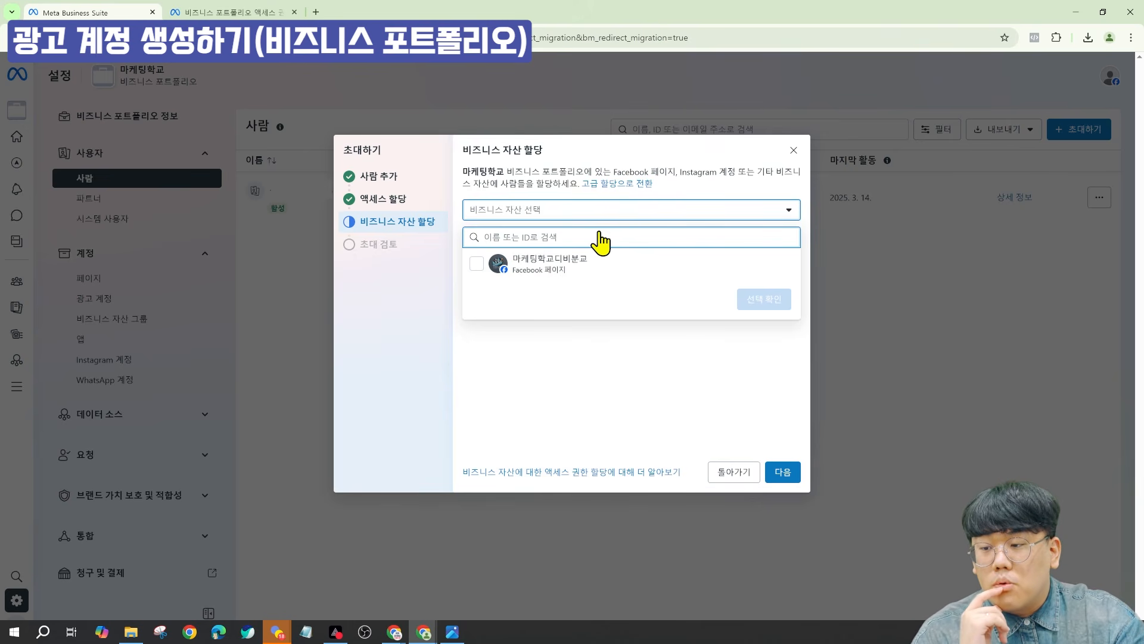
left_click(641, 210)
left_click(644, 210)
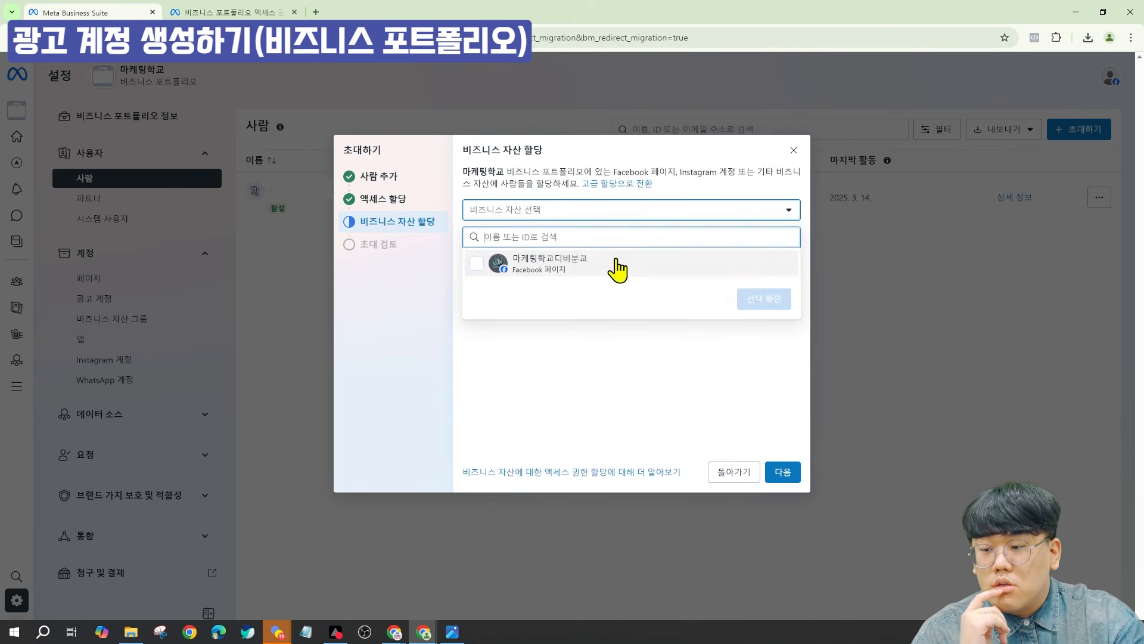
left_click(620, 263)
left_click(764, 307)
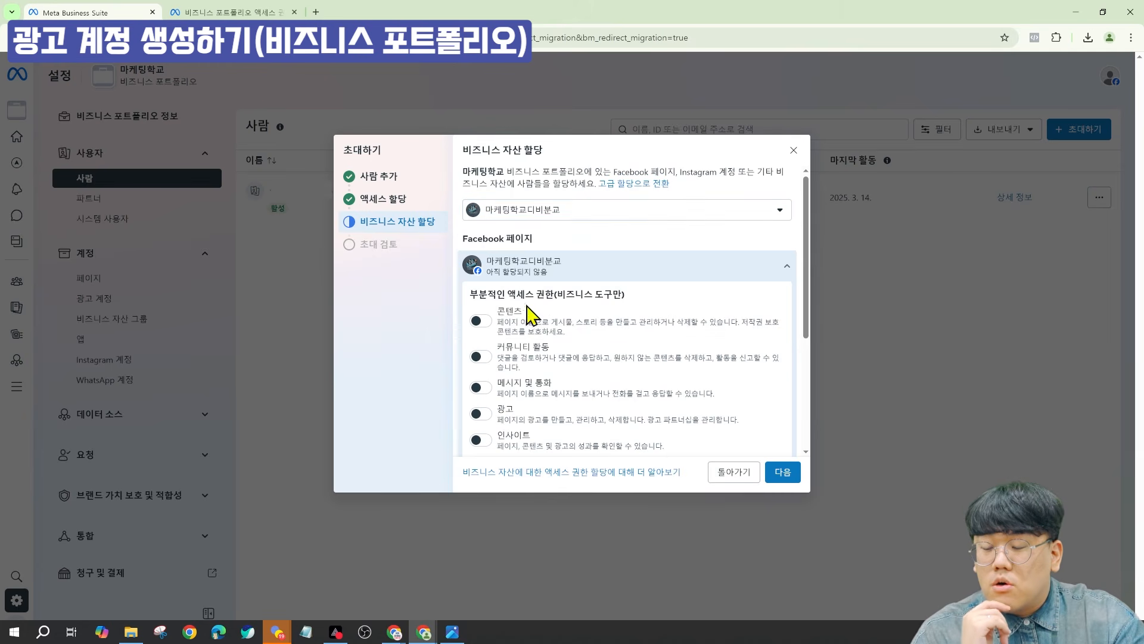
scroll(524, 304, "down", 1)
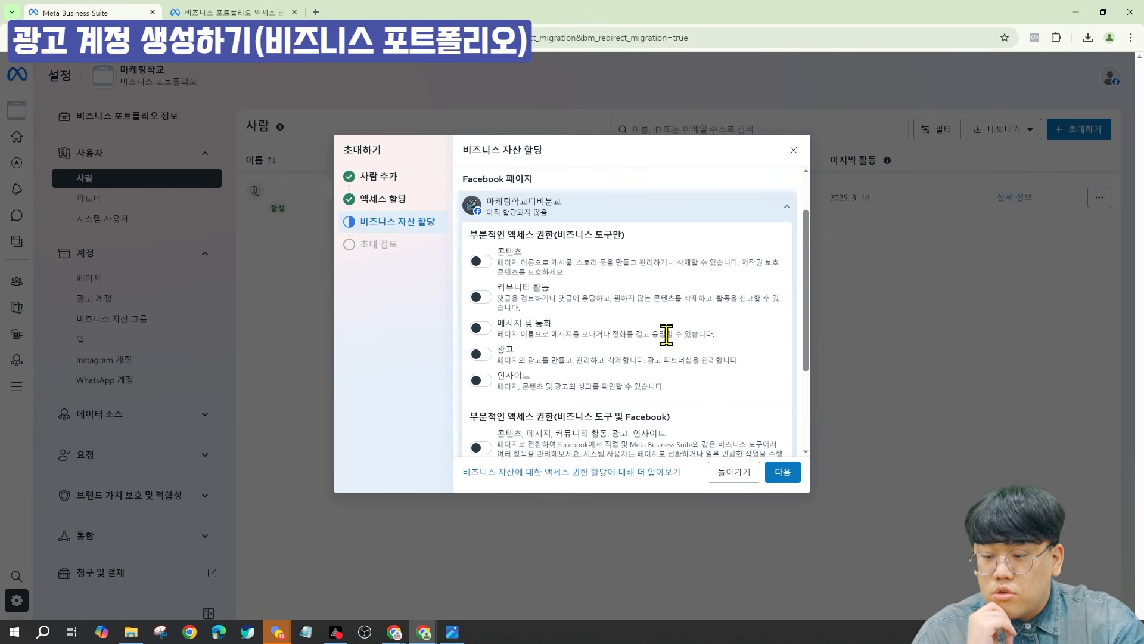
scroll(666, 332, "down", 3)
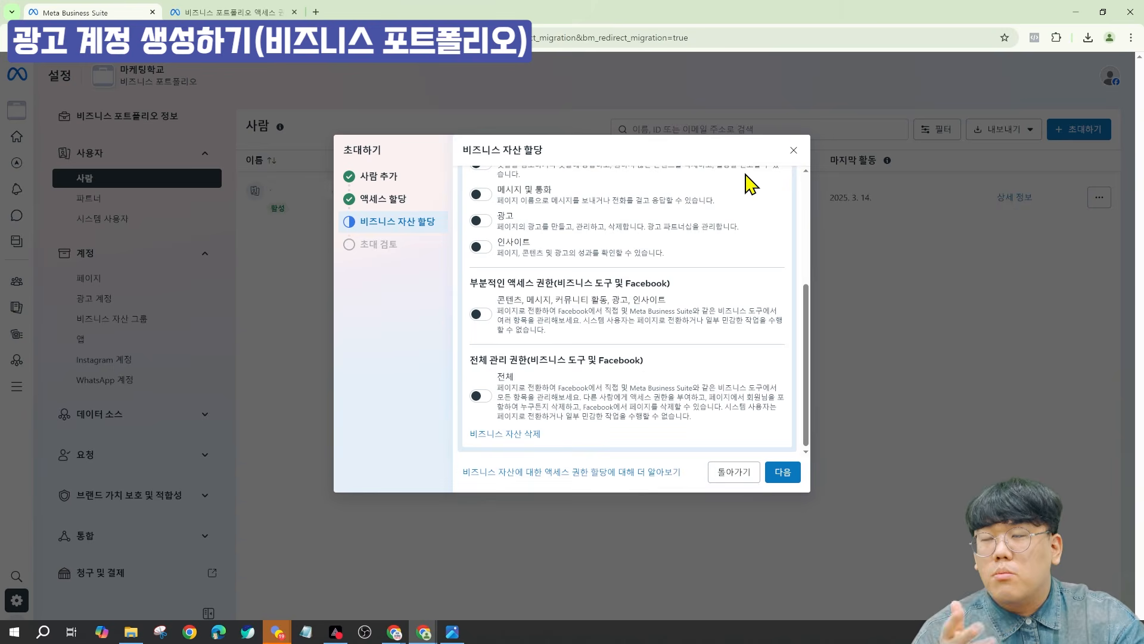
left_click(793, 150)
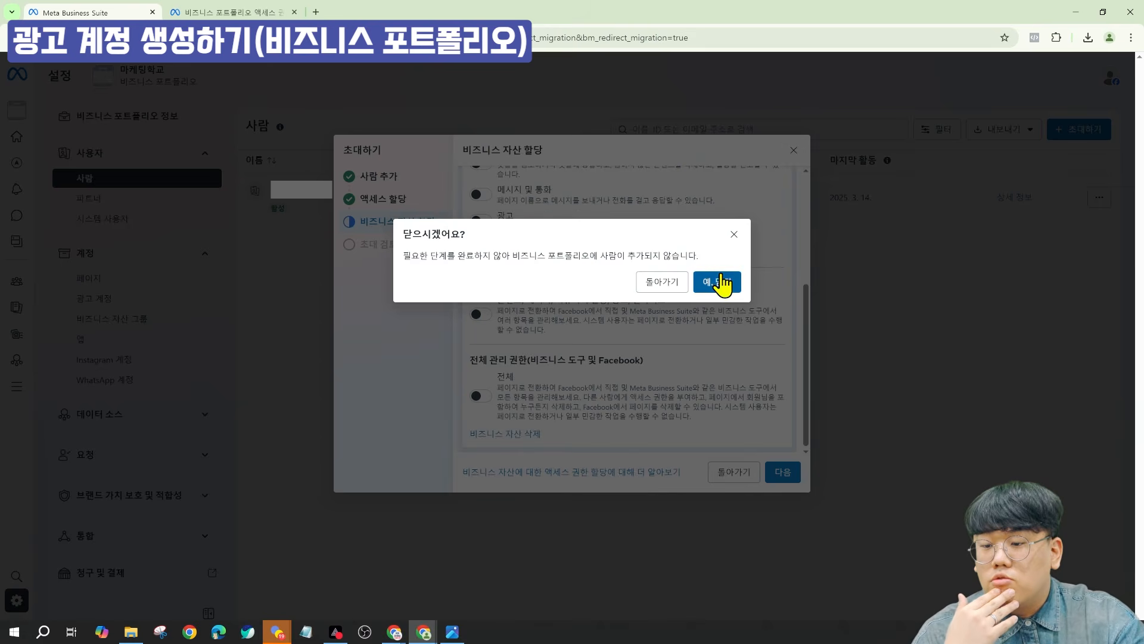
left_click(721, 282)
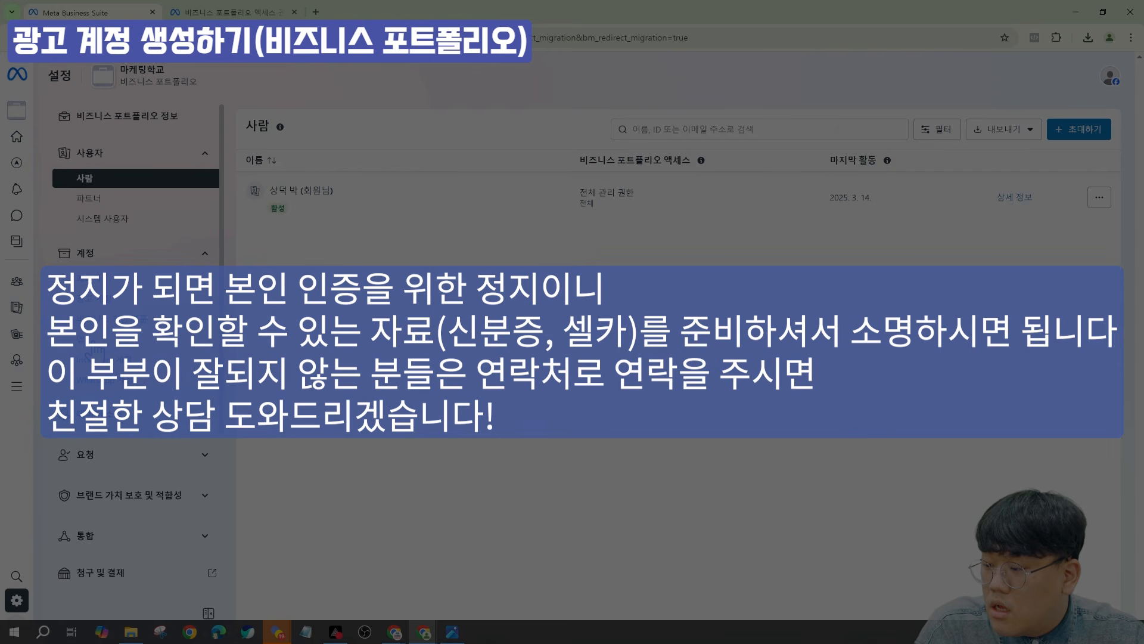
- Scroll through the 마케팅학교디비분교 page settings showing one full-control person
scroll(174, 248, "down", 3)
scroll(123, 294, "up", 2)
scroll(177, 167, "up", 1)
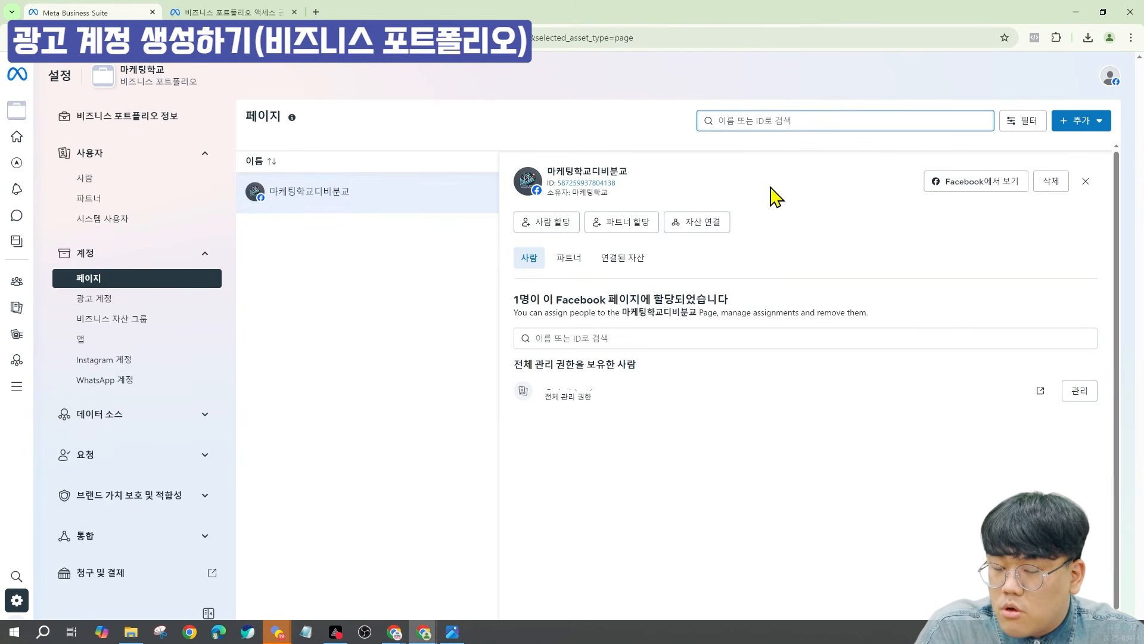
- Open the 마케팅학교디비분교 page on Facebook in a new tab
left_click(953, 187)
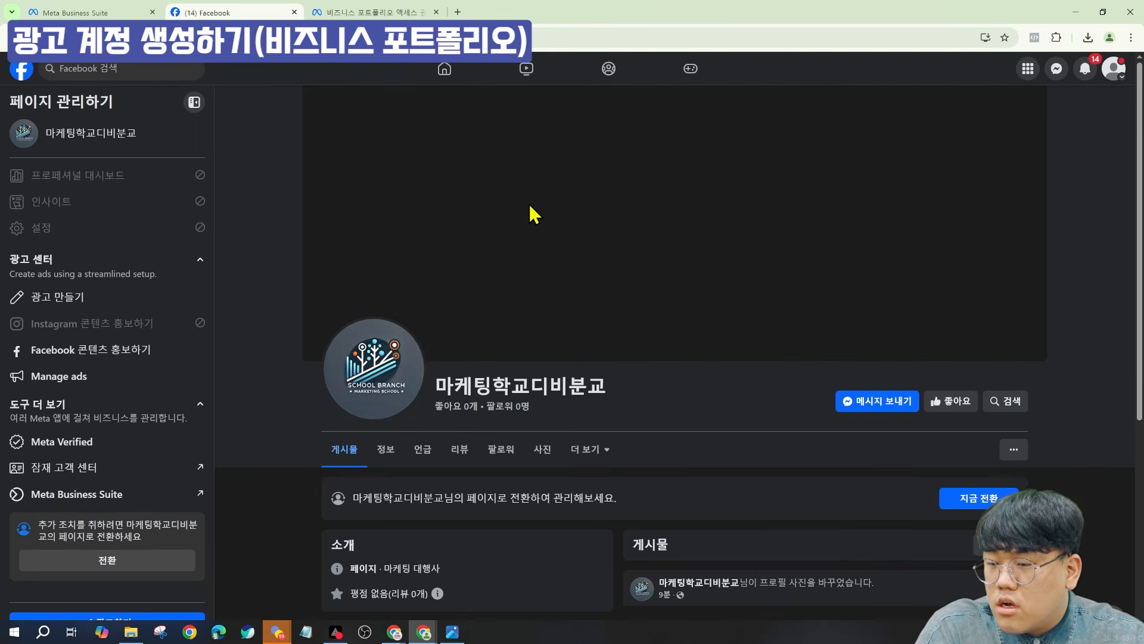
- Scroll through the 마케팅학교디비분교 Facebook page, then return to the Meta Business Suite tab
scroll(530, 216, "down", 7)
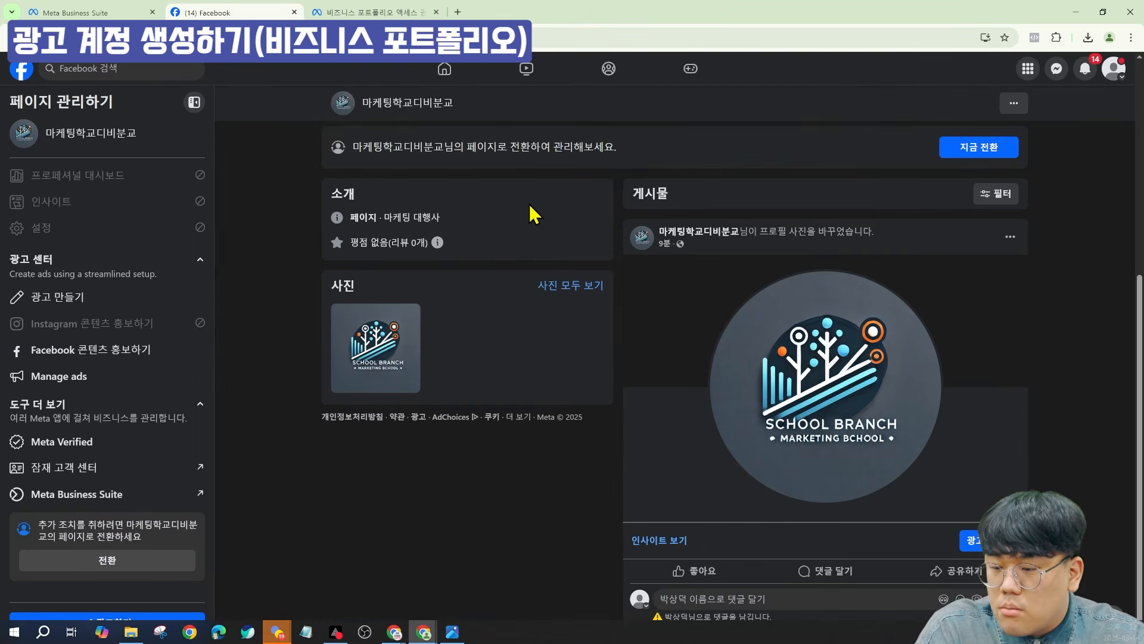
scroll(385, 368, "up", 7)
scroll(705, 420, "down", 5)
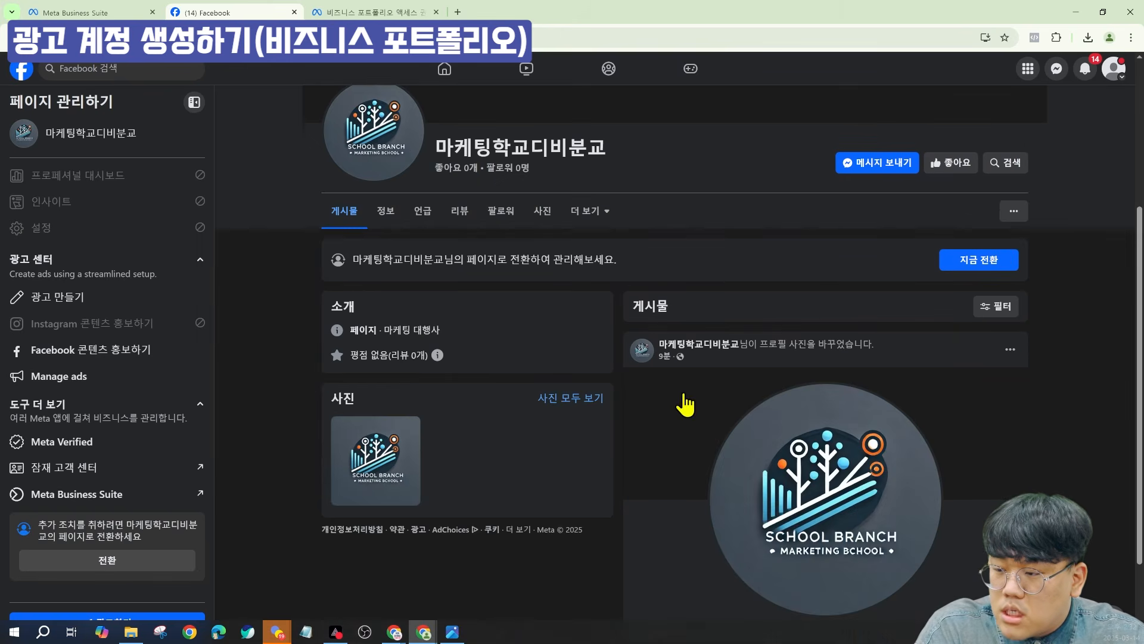
scroll(613, 403, "up", 3)
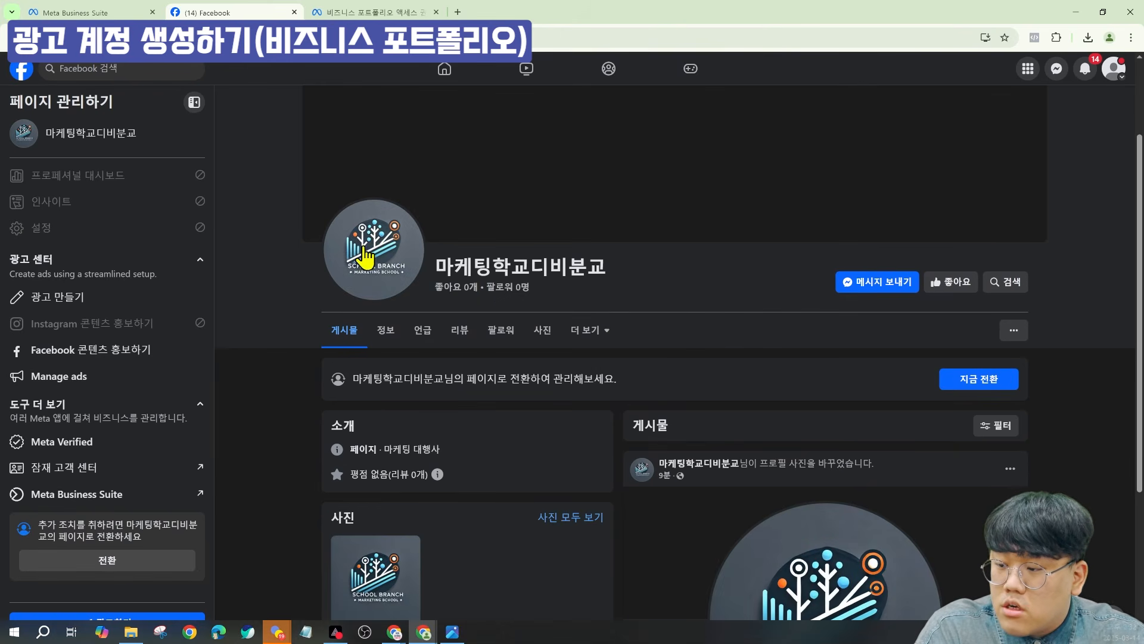
scroll(332, 263, "up", 2)
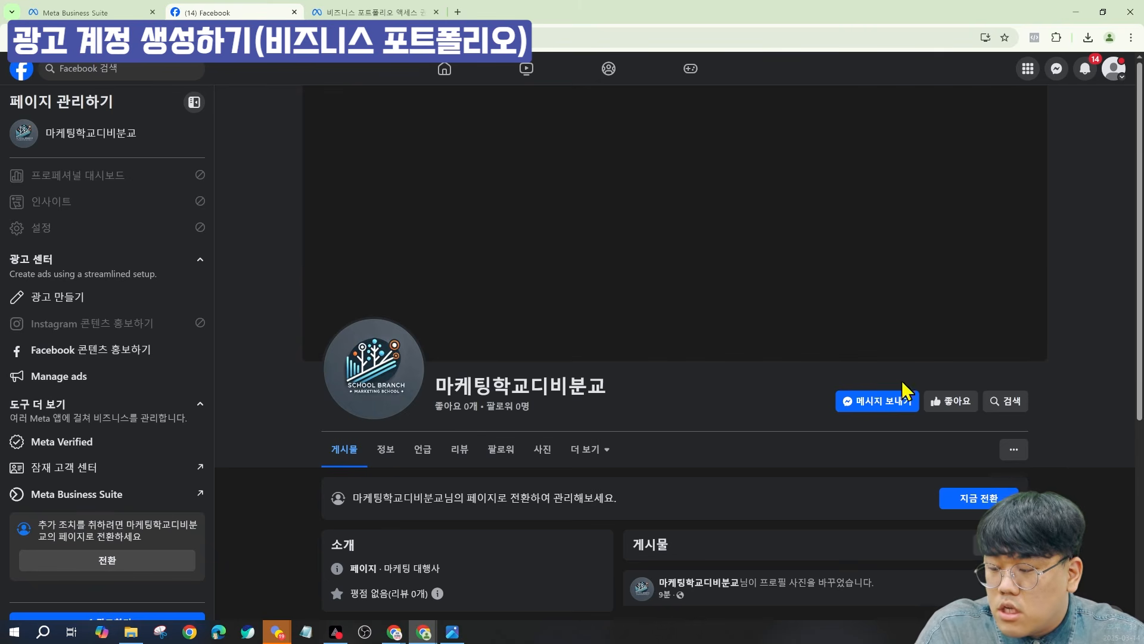
scroll(824, 477, "down", 4)
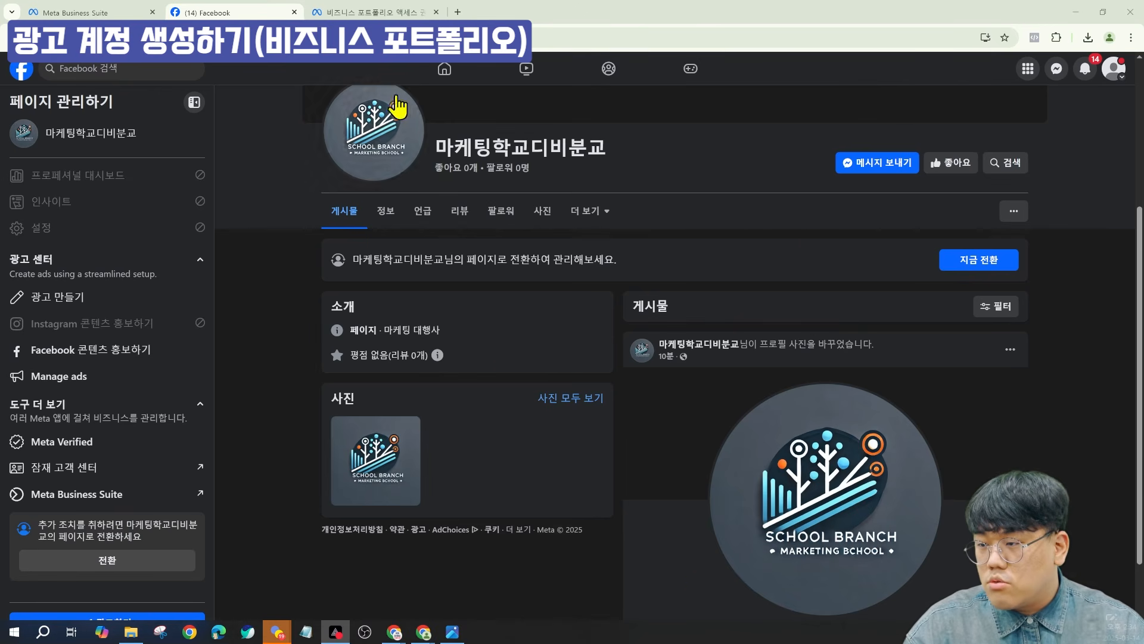
left_click(102, 10)
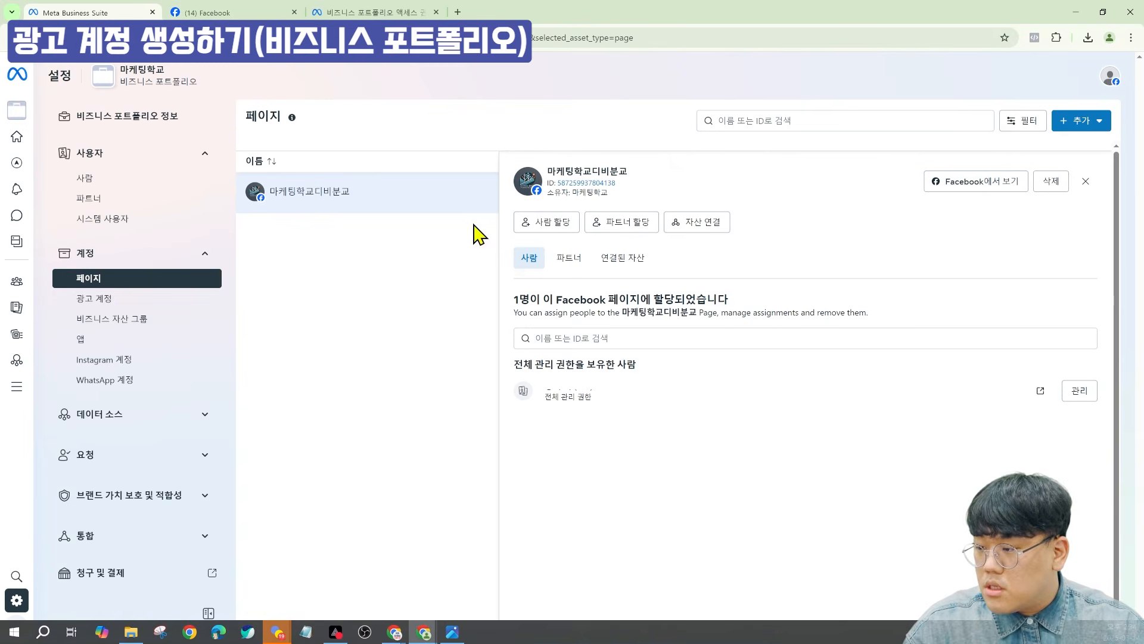
- Open the empty Ad accounts list and bring up the add-ad-account options
left_click(135, 300)
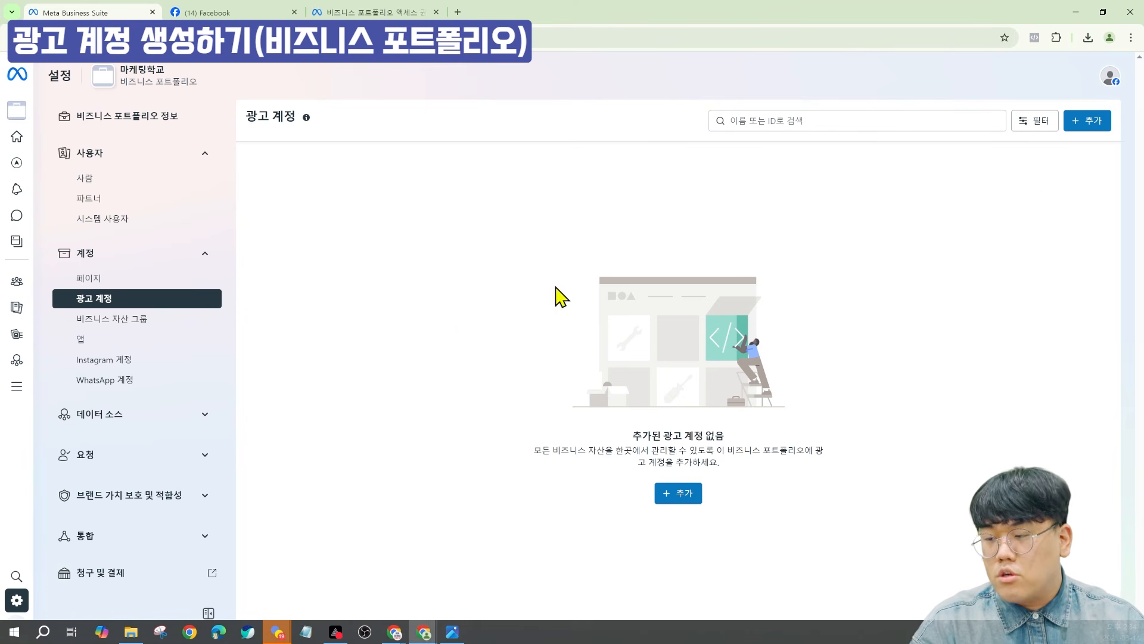
left_click(680, 496)
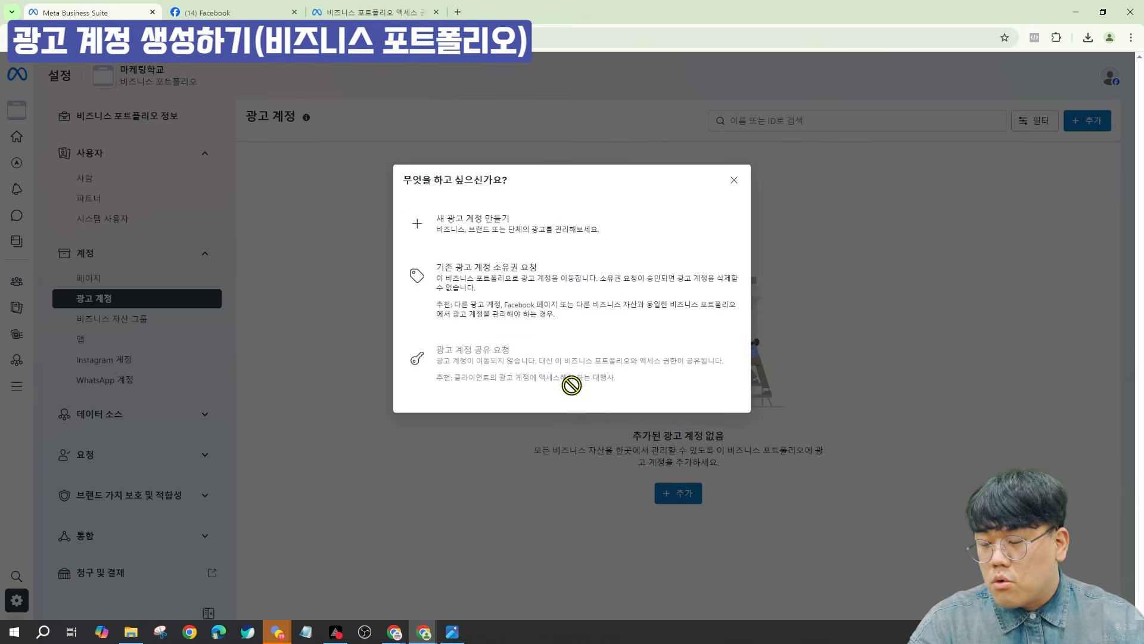
- Start a new ad account named with 마케팅학교 plus the owner's name, time zone Asia/Seoul
left_click(549, 248)
left_click(562, 220)
type("ㅇ")
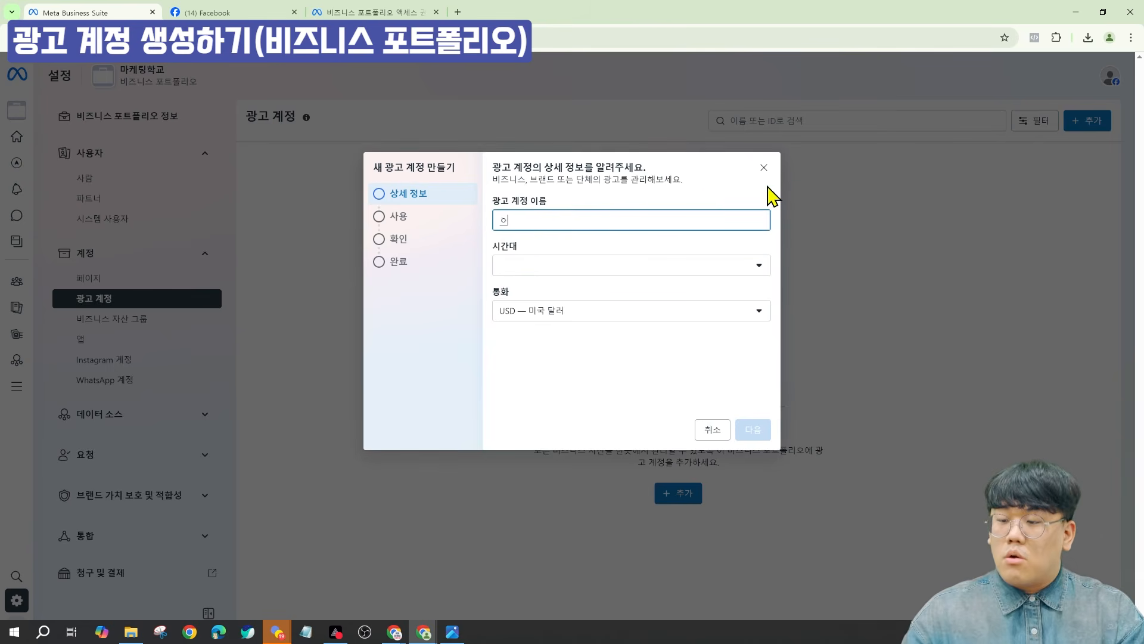
key("BackSpace")
type("마케팅학교")
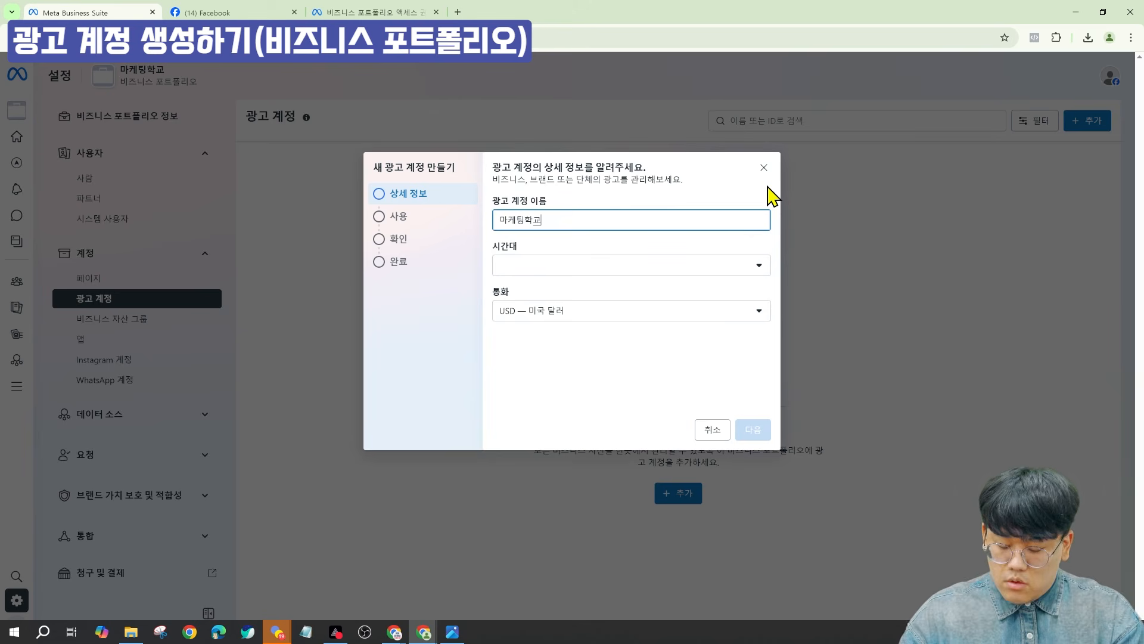
type("_이정우")
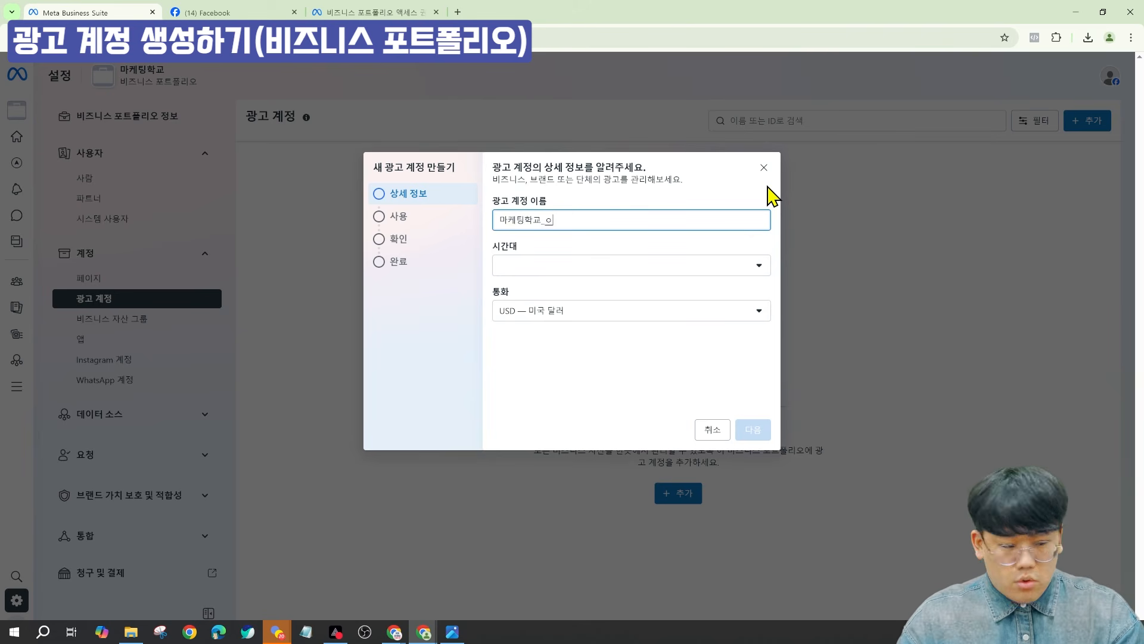
left_click(668, 265)
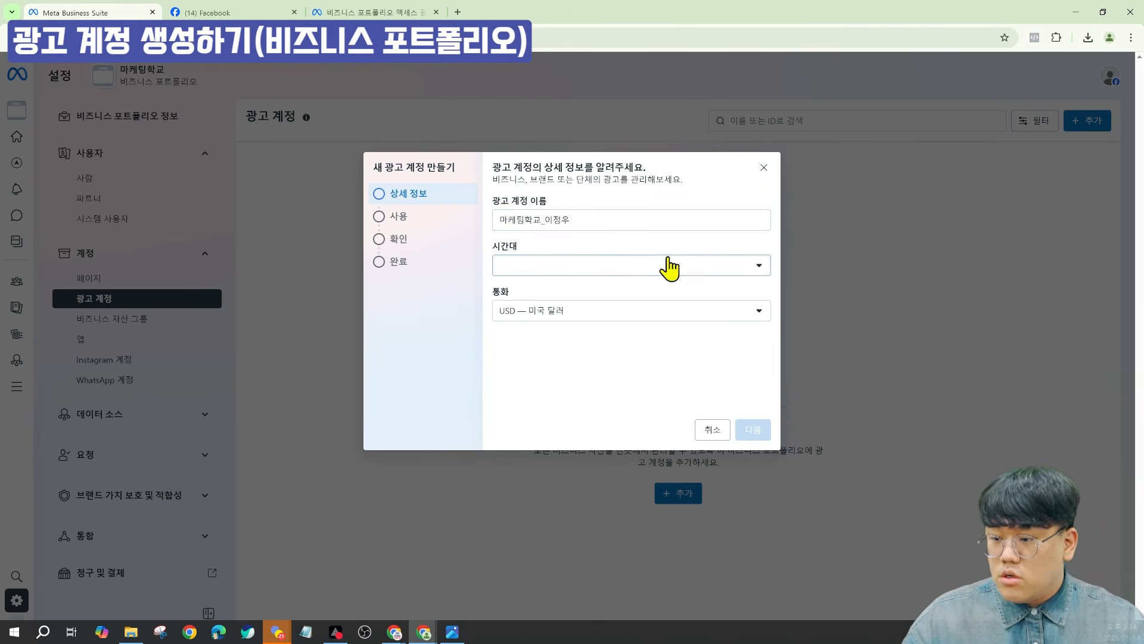
left_click(681, 293)
type("SE")
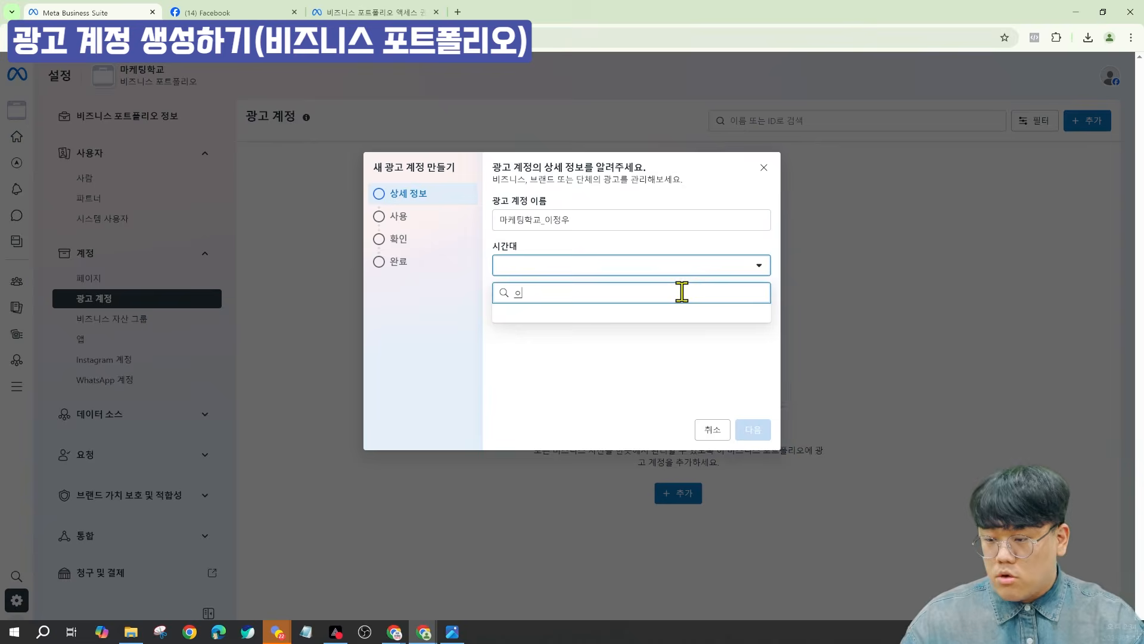
type("OYU")
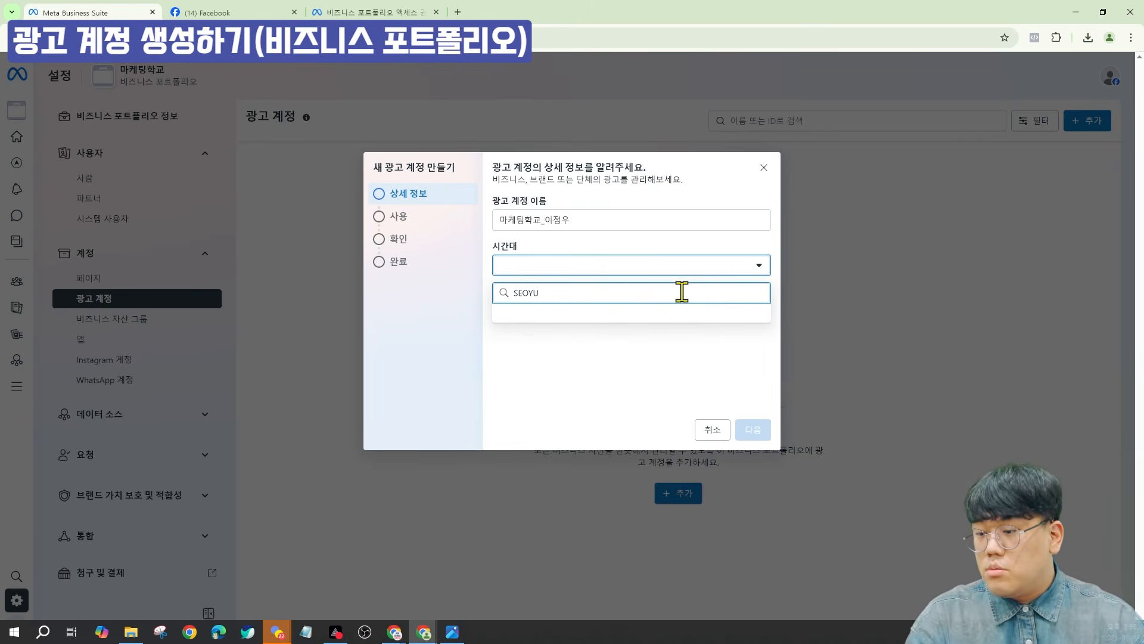
key("BackSpace")
key("BackSpace")
left_click(646, 317)
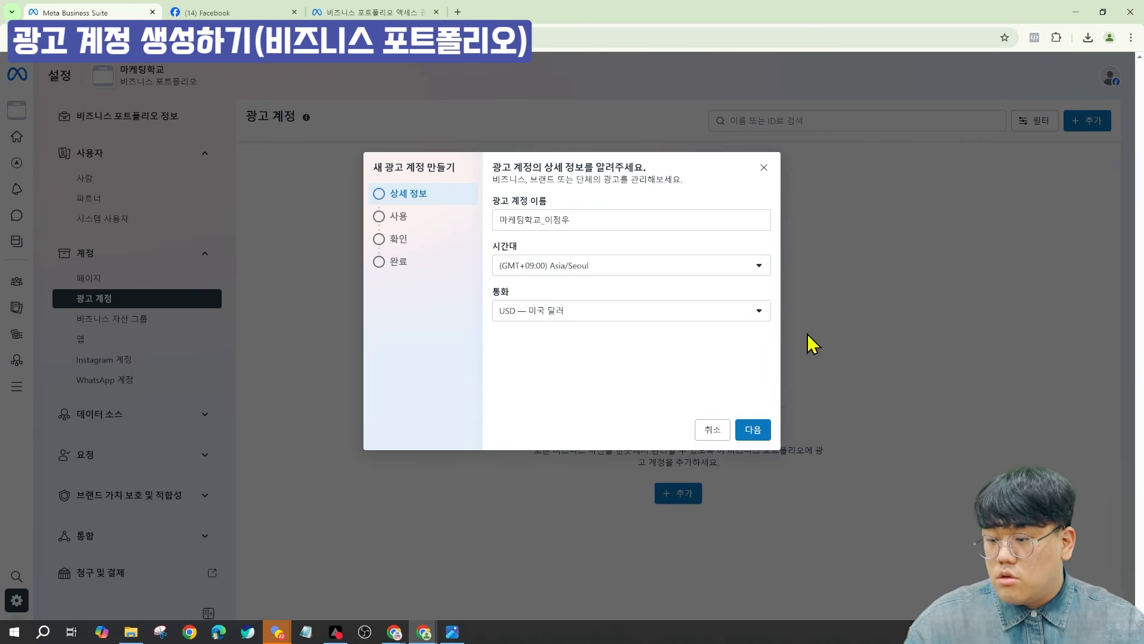
- Mark the account as for your own business, accept the terms, and create it
left_click(748, 430)
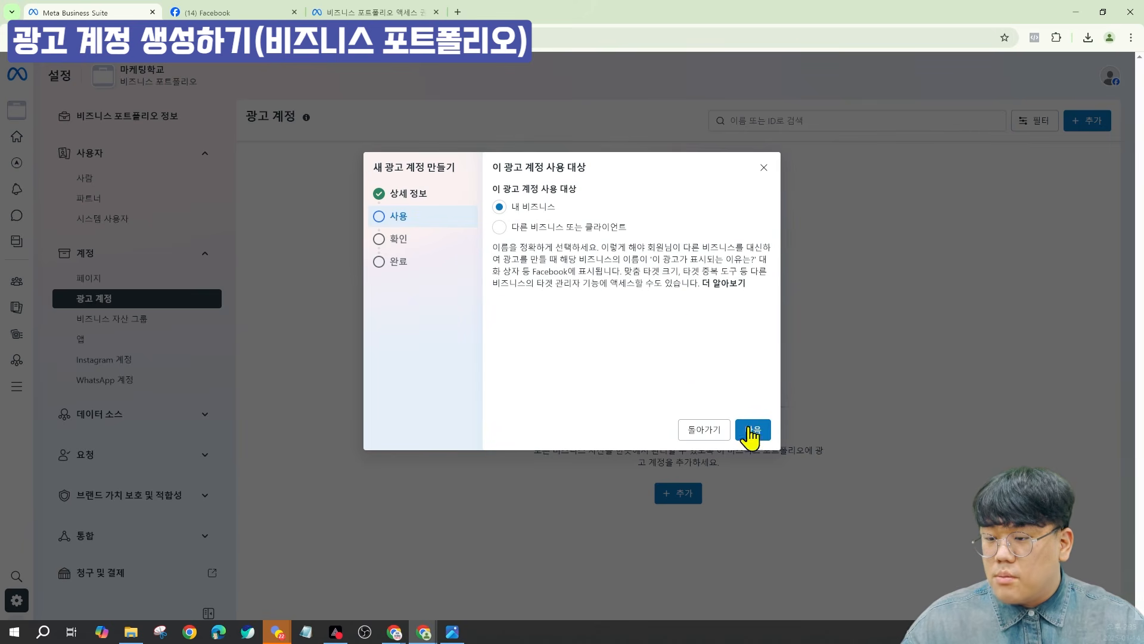
left_click(751, 431)
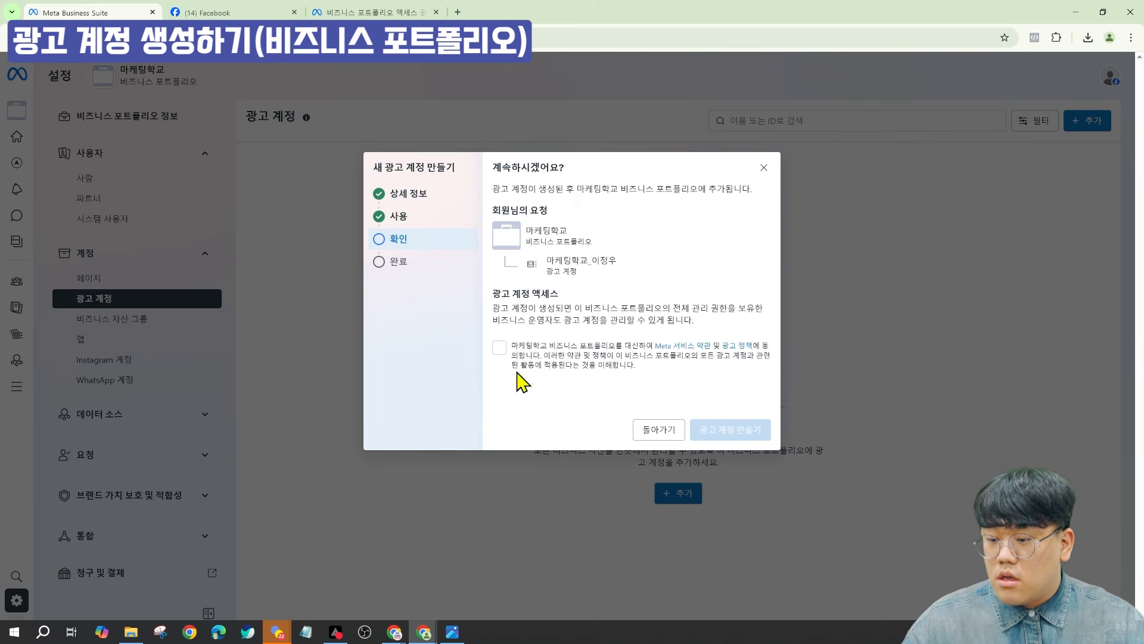
left_click(499, 348)
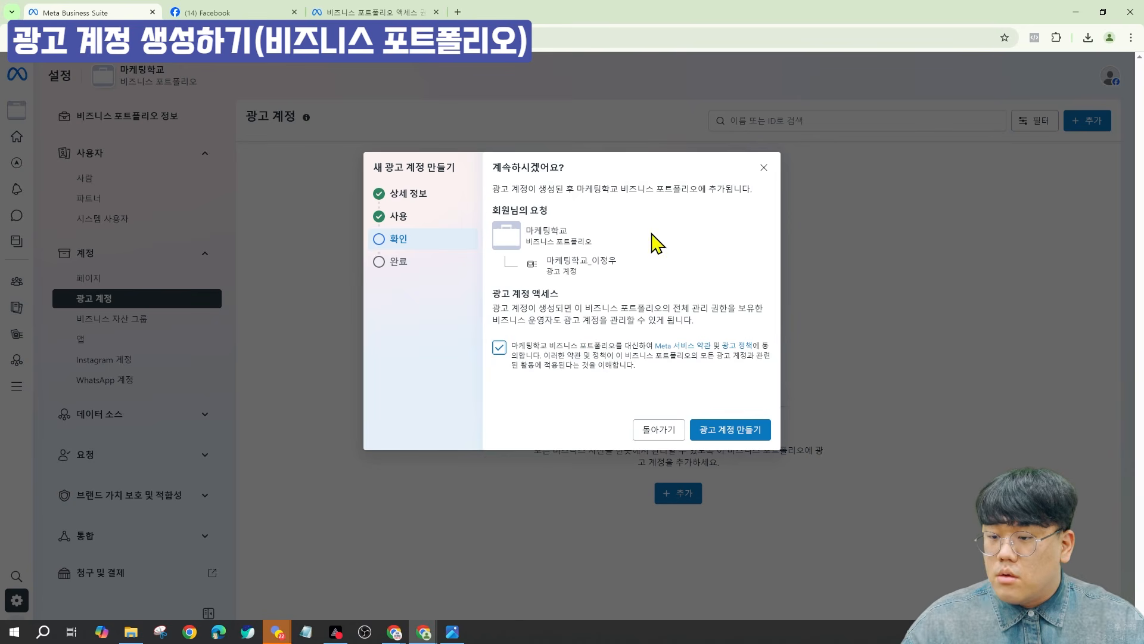
left_click_drag(574, 189, 830, 217)
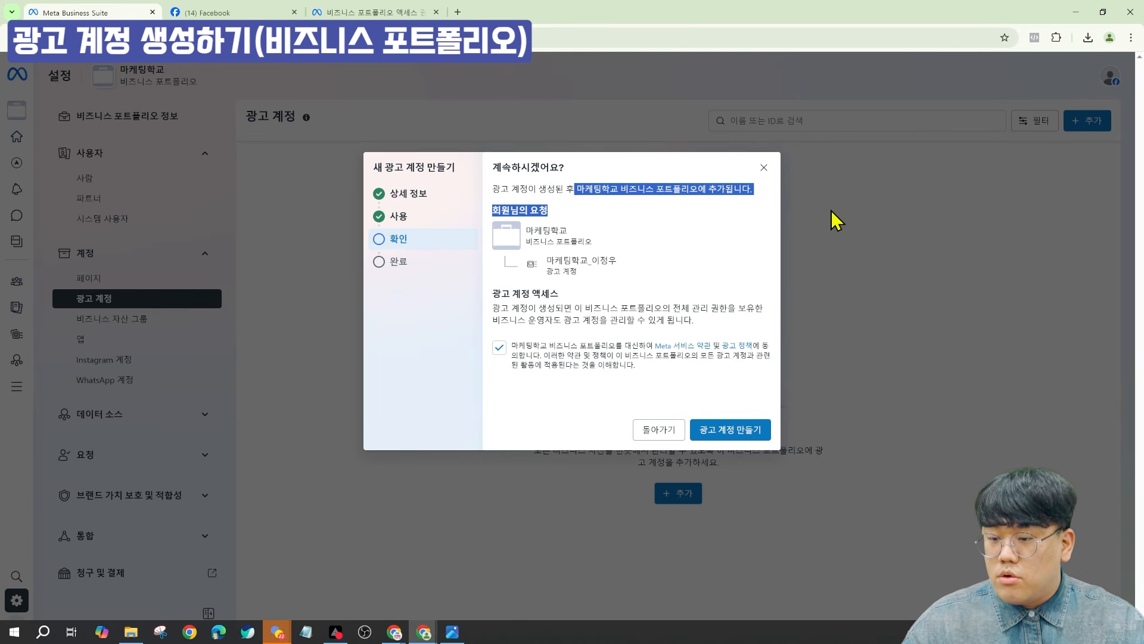
left_click(737, 438)
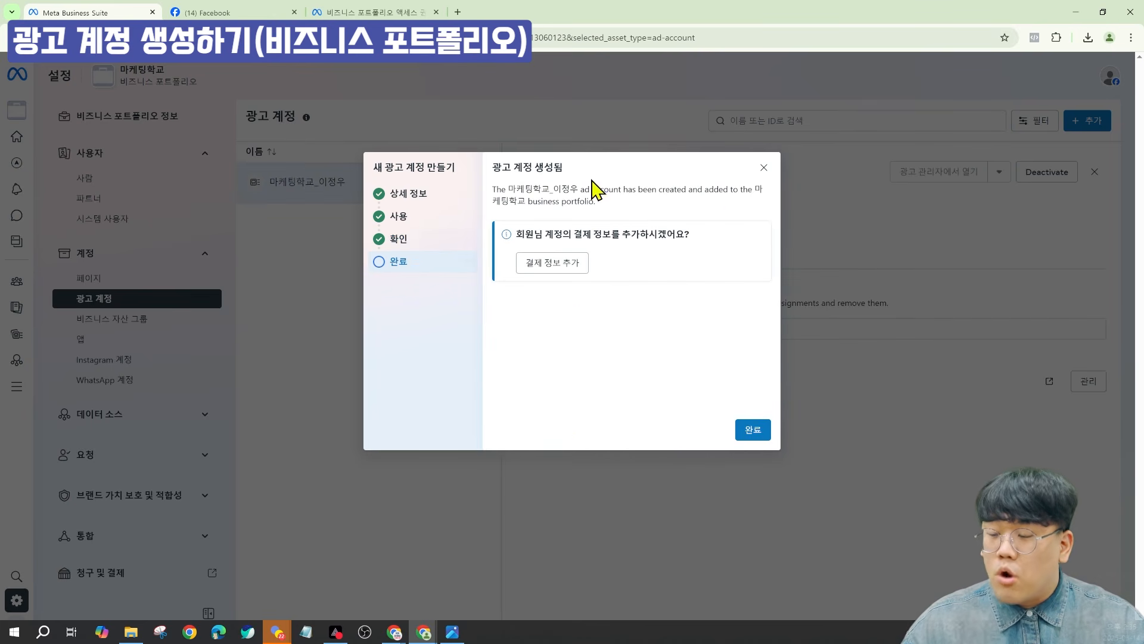
left_click_drag(525, 234, 786, 248)
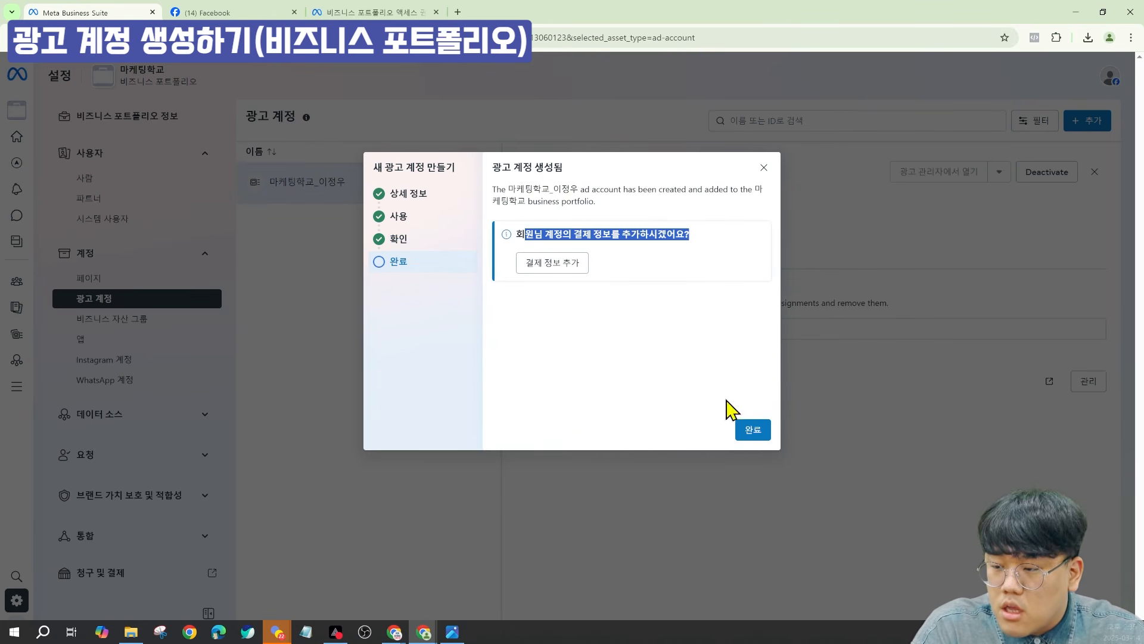
left_click(739, 429)
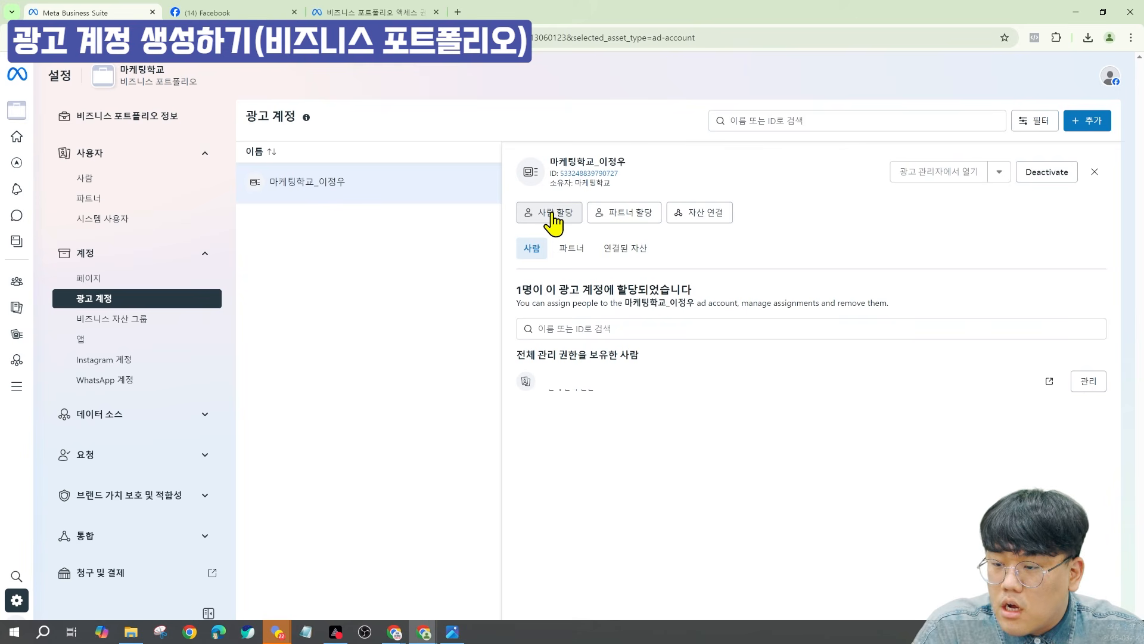
left_click(645, 219)
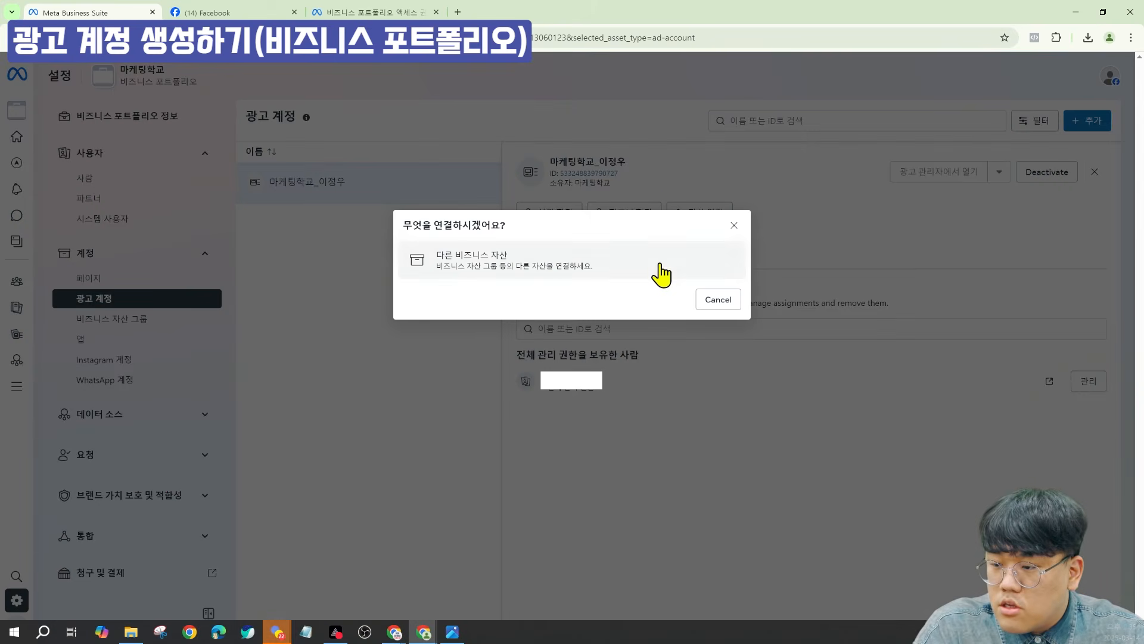
left_click(628, 277)
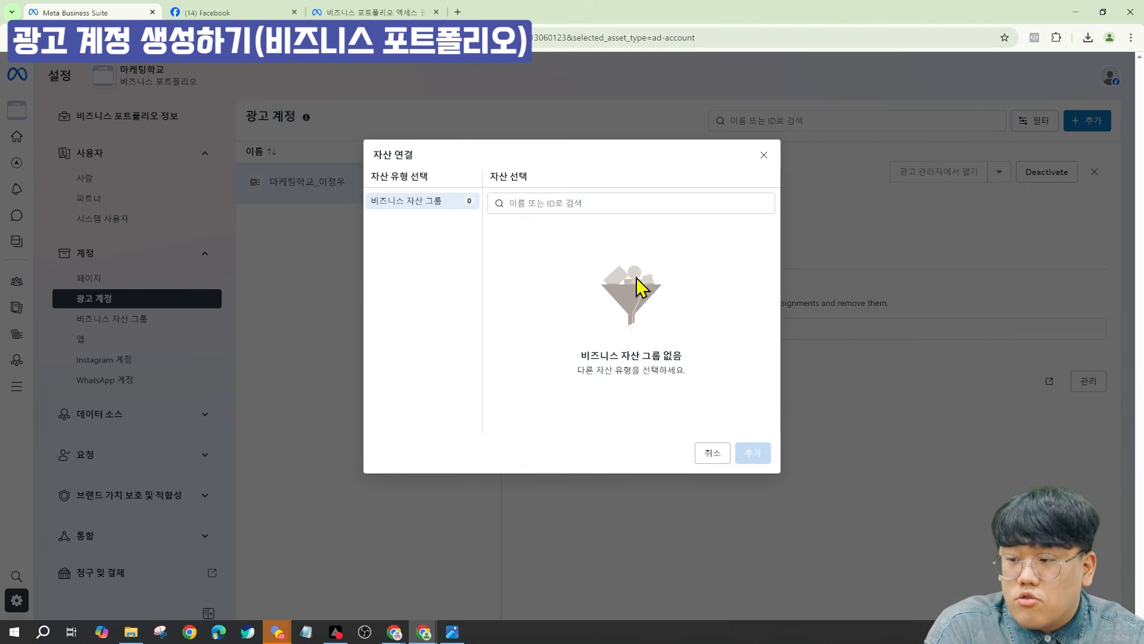
left_click(763, 154)
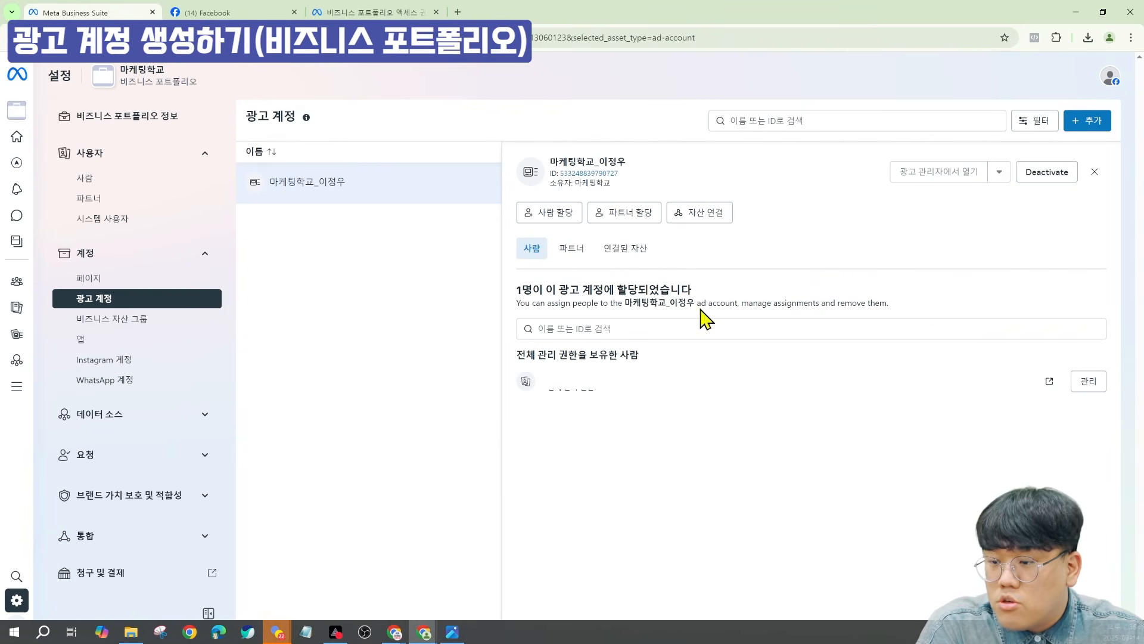
- Open the Instagram accounts page, review the + 추가 ownership request dialog, and cancel it
left_click(116, 365)
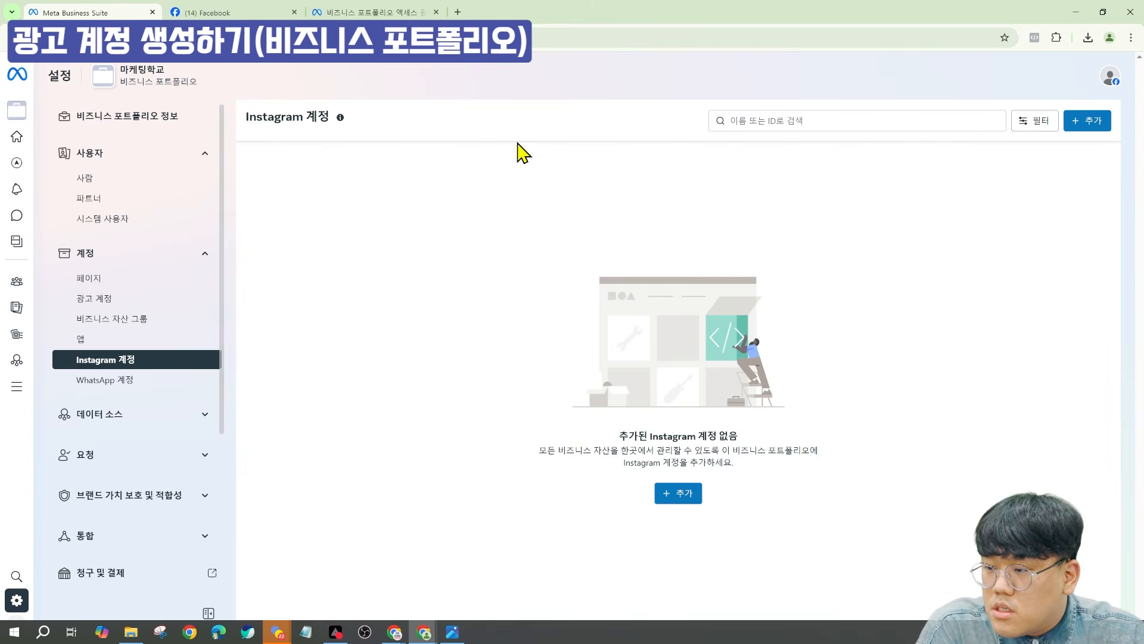
left_click(678, 493)
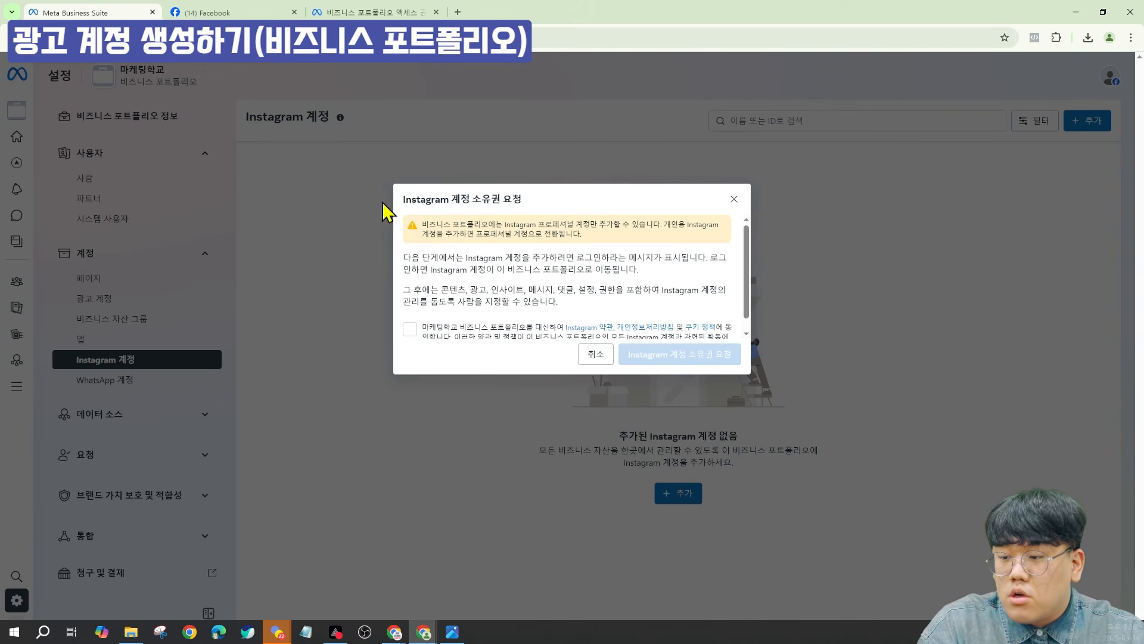
left_click_drag(423, 220, 588, 224)
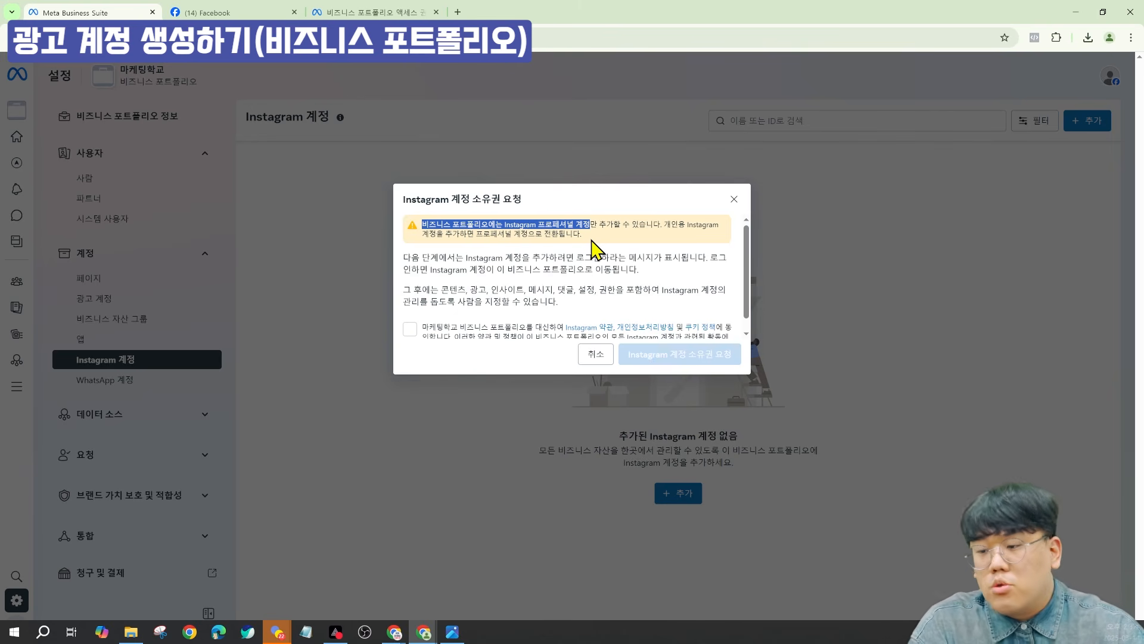
left_click(595, 354)
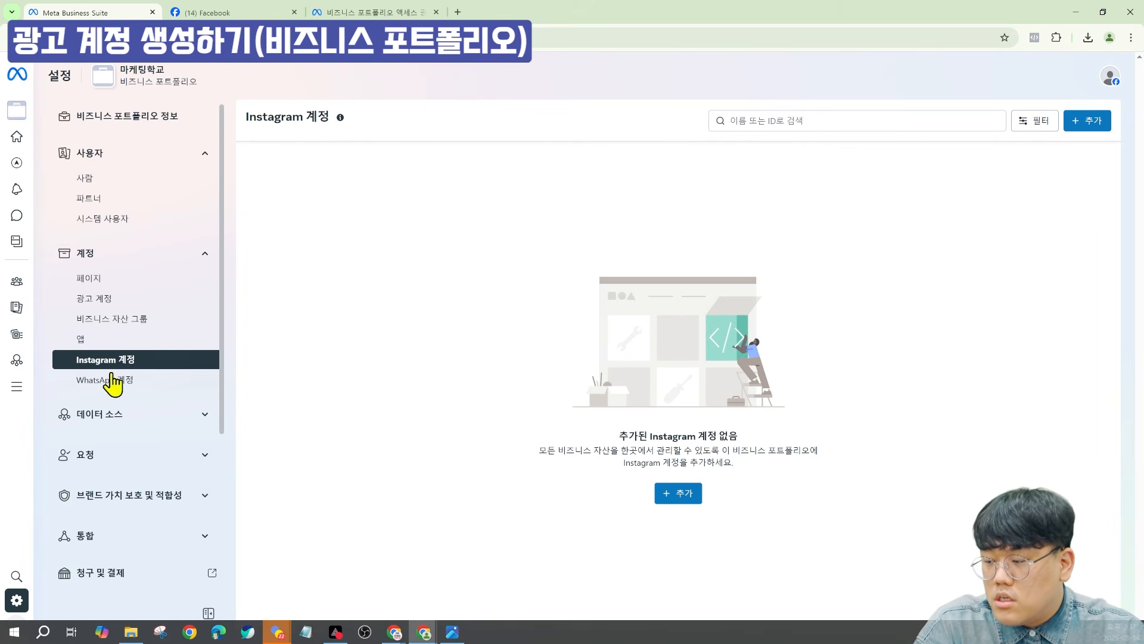
- Expand 데이터 소스 in the settings sidebar and open 청구 및 결제 in a new tab
scroll(111, 375, "down", 4)
left_click(183, 175)
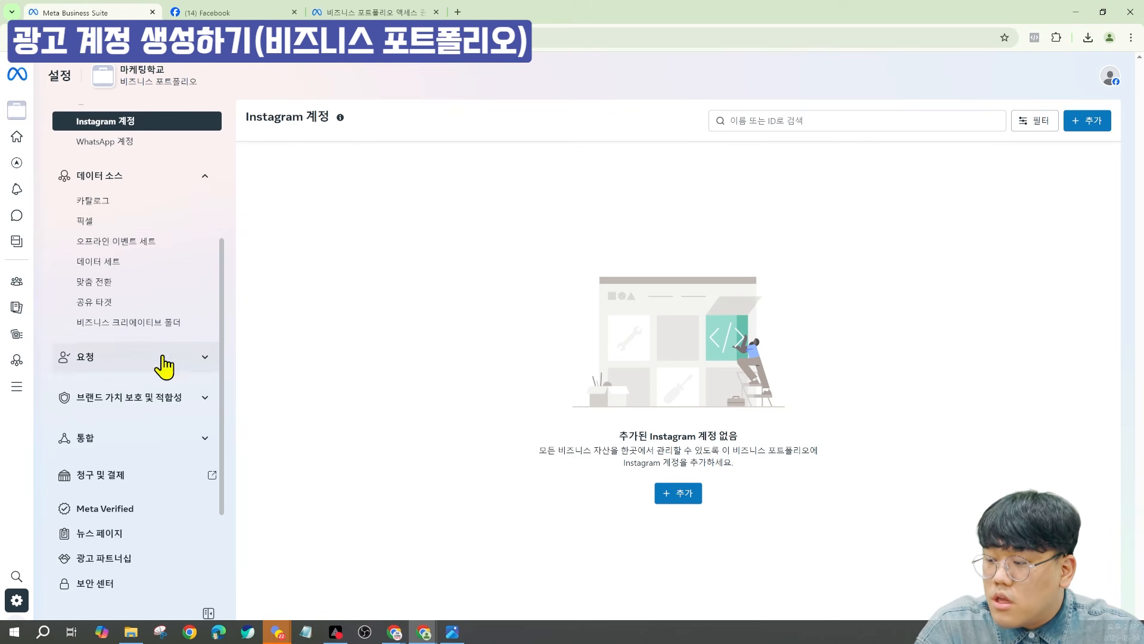
left_click(166, 493)
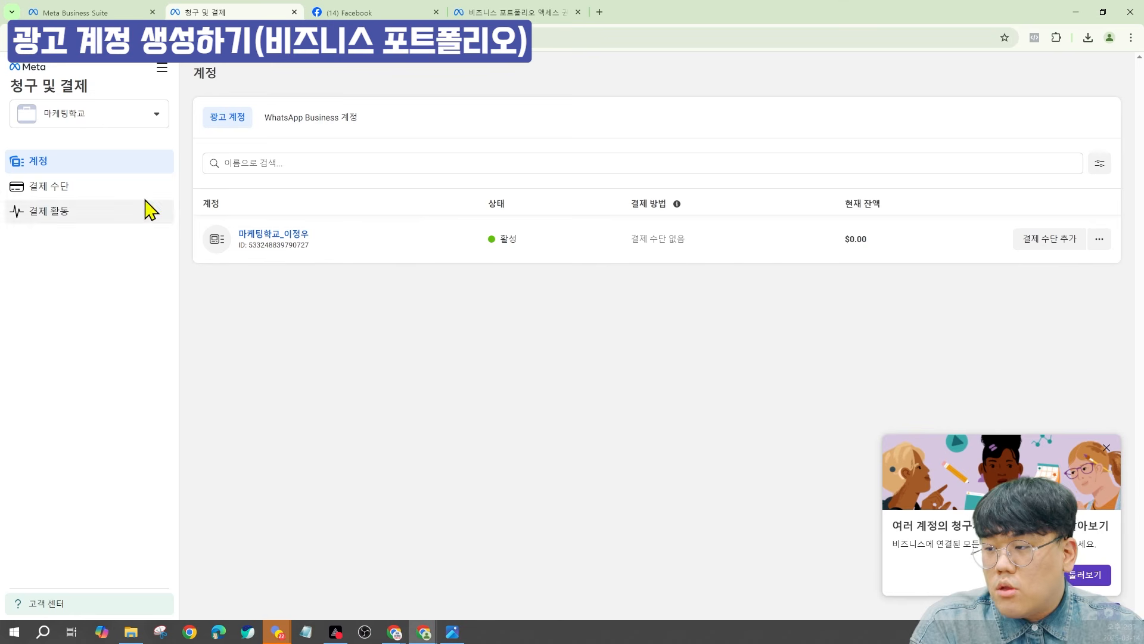
- Assign yourself the 재무 정보 편집자 role while starting a new payment method under 결제 수단
left_click(111, 201)
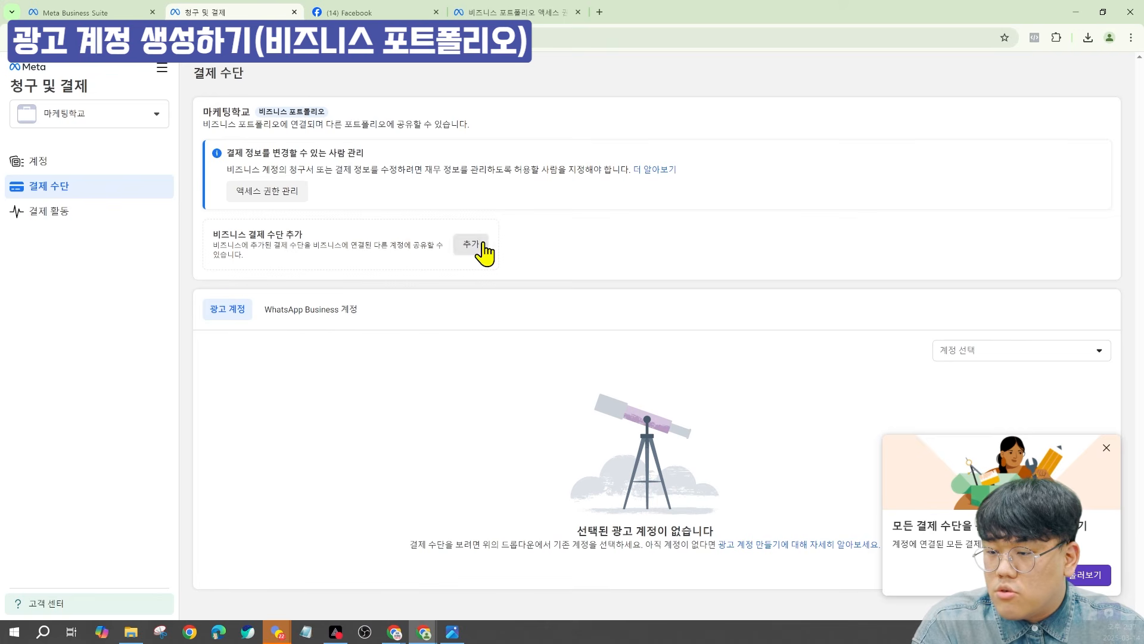
left_click(267, 197)
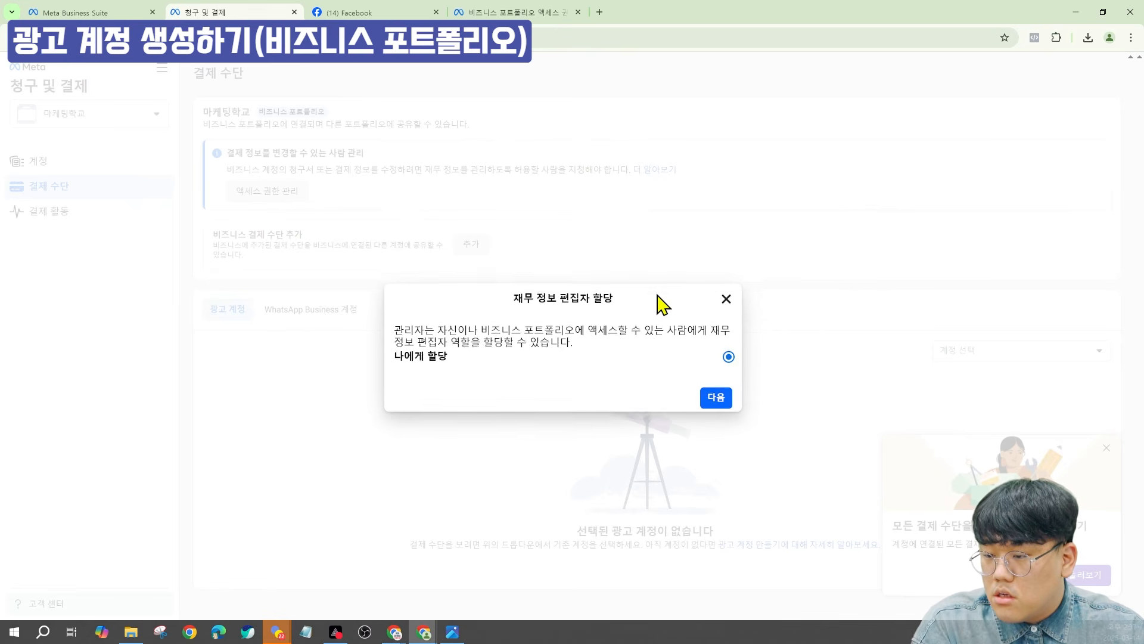
left_click(715, 393)
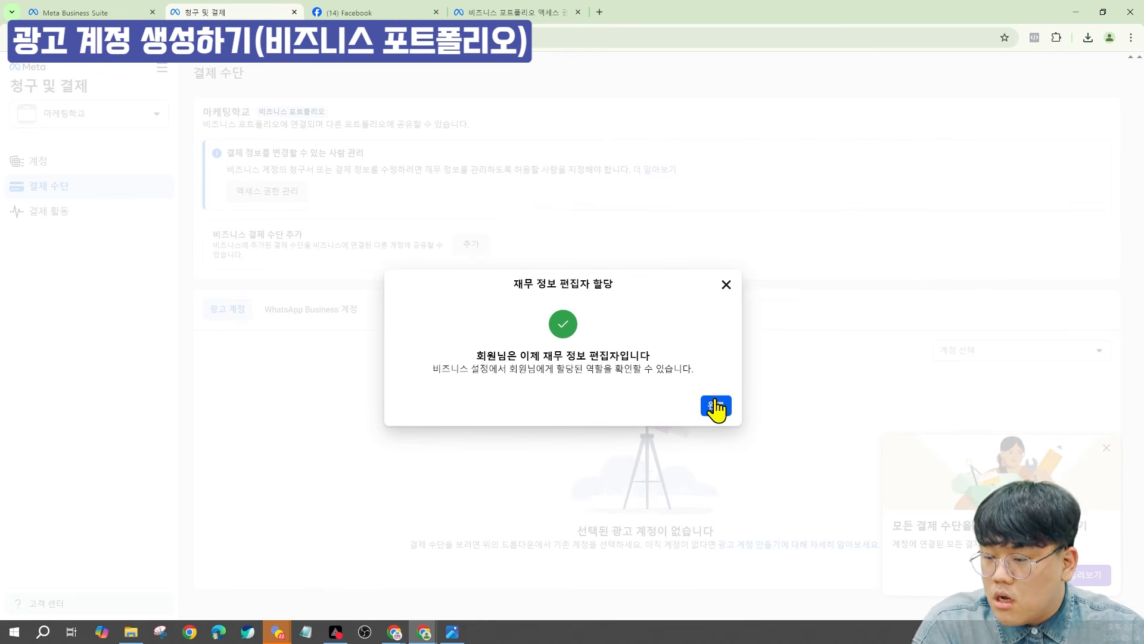
left_click(715, 405)
left_click(470, 249)
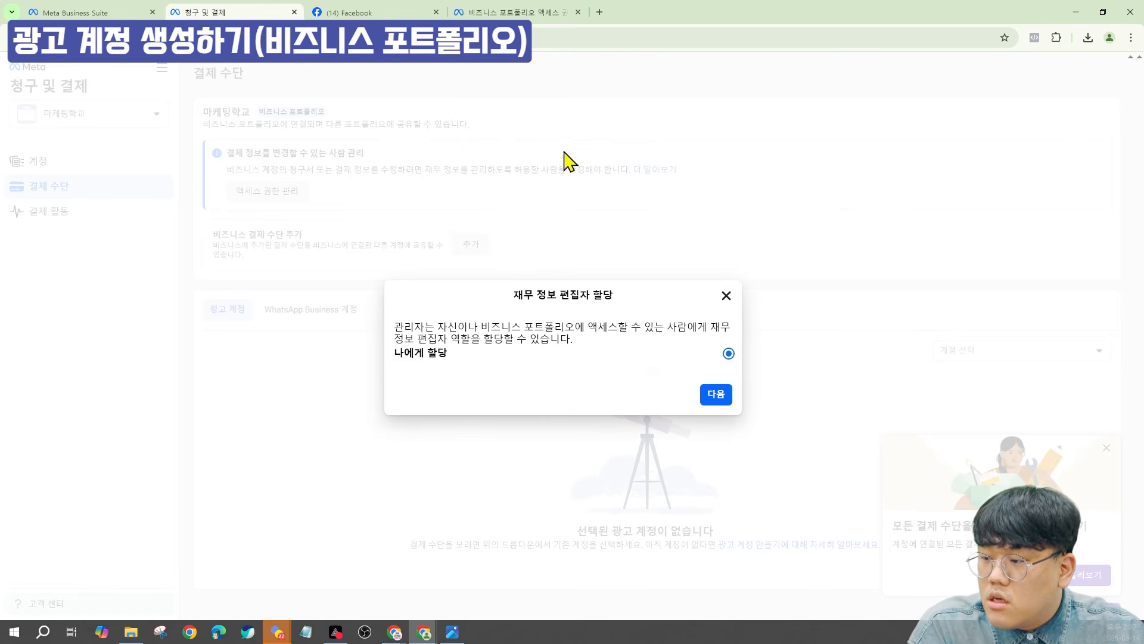
left_click(715, 395)
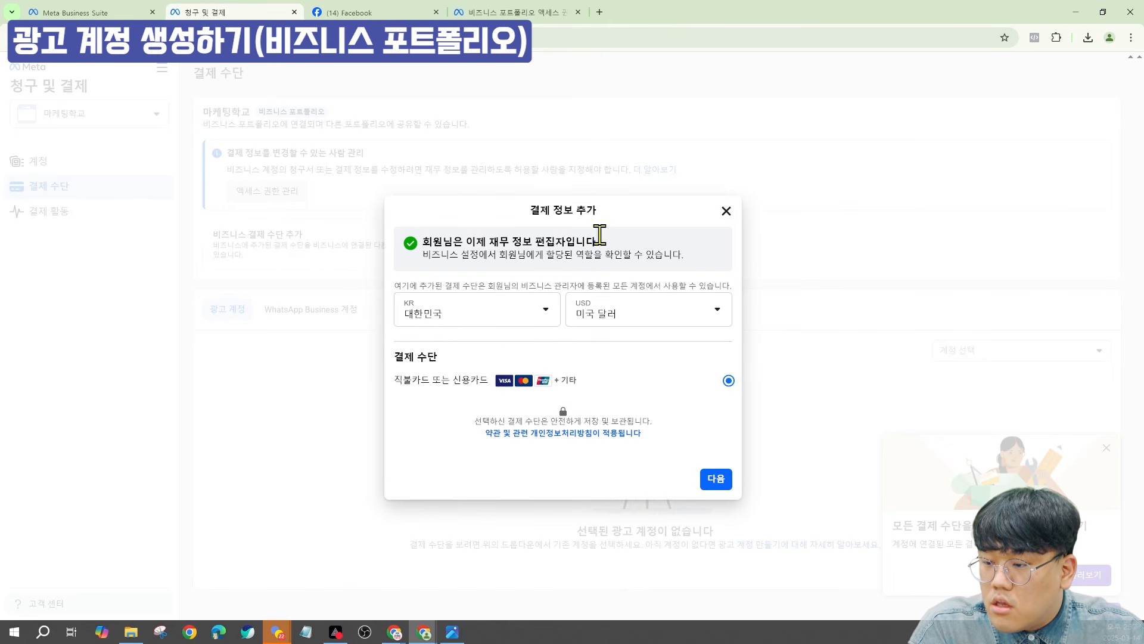
- Choose 대한민국 원 as the currency and continue to the card details form
left_click(623, 312)
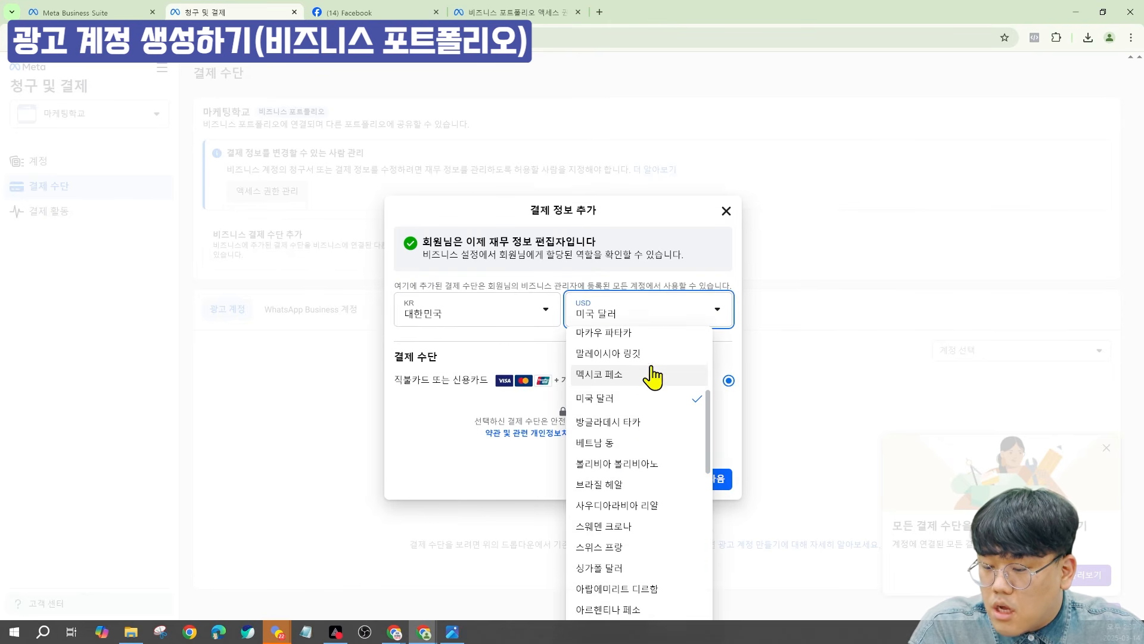
scroll(652, 387, "up", 3)
left_click(646, 434)
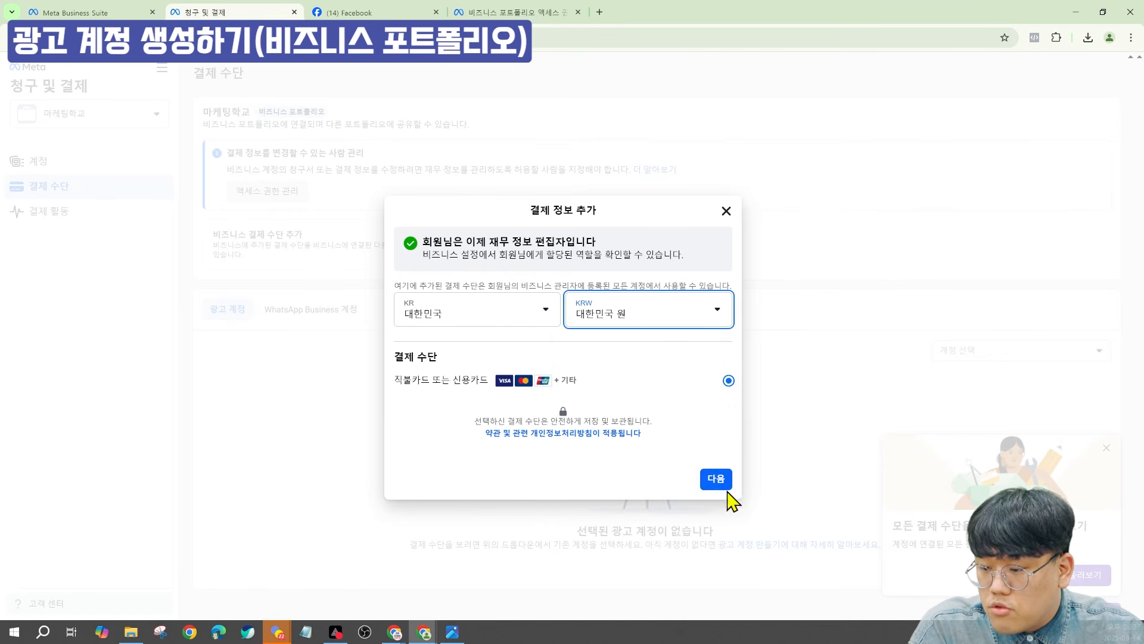
left_click(715, 479)
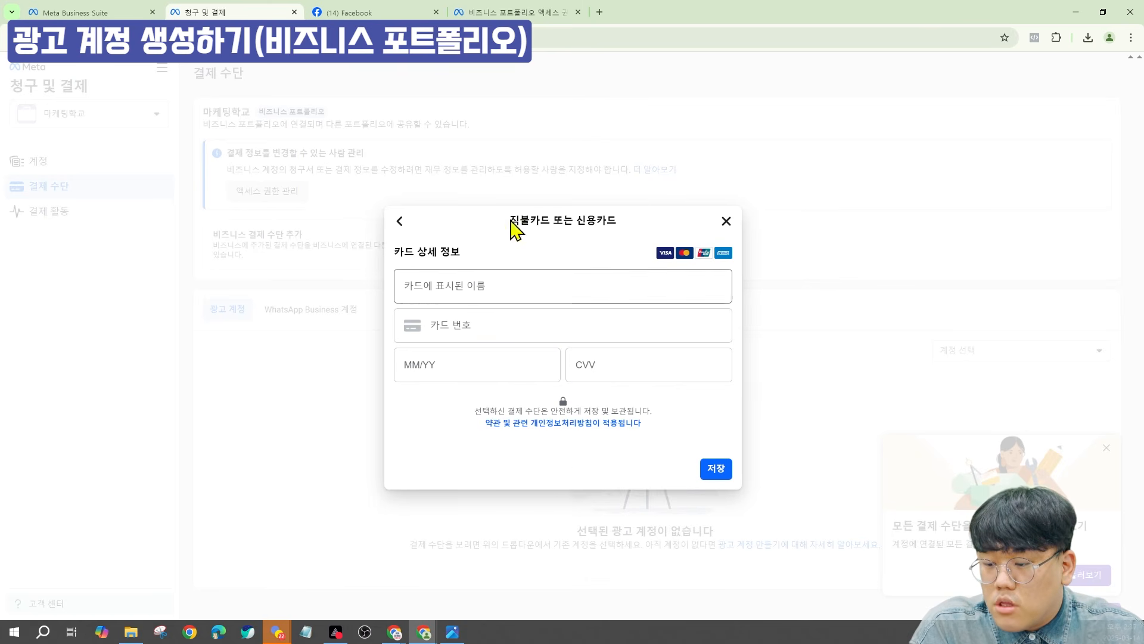
- Close the empty card form unsaved and return to the ad accounts list
left_click(711, 476)
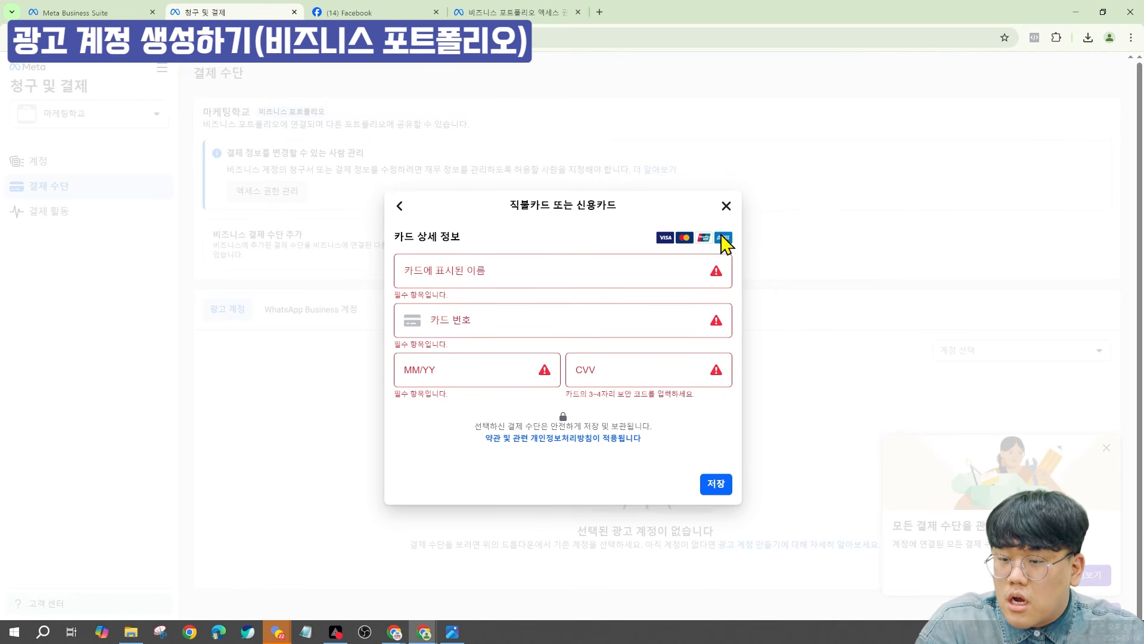
left_click(725, 206)
left_click(123, 162)
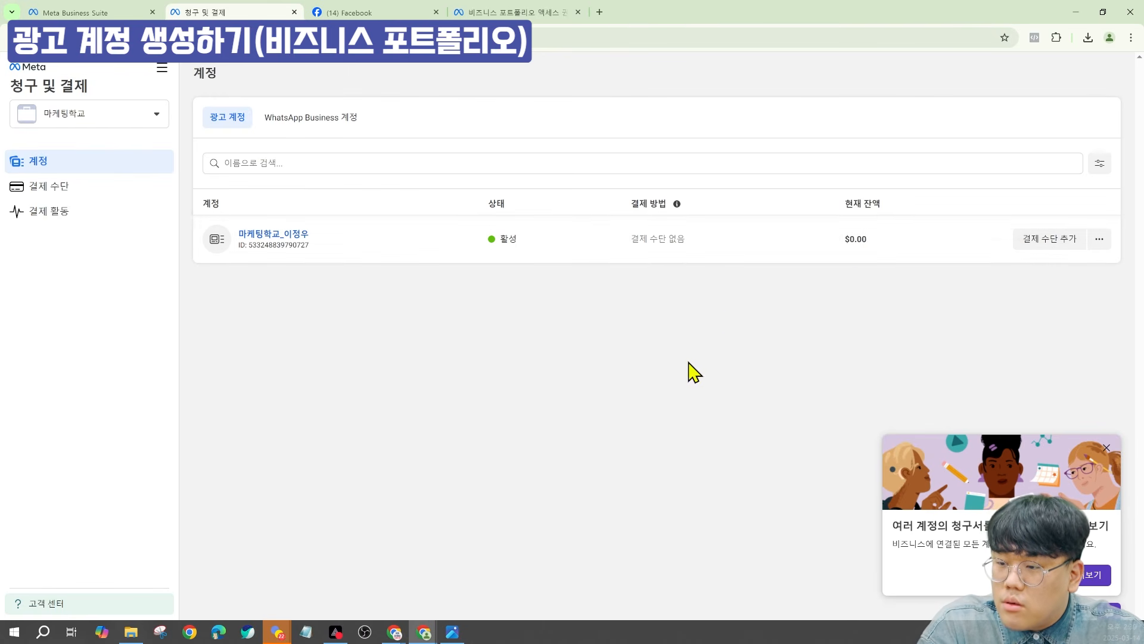
- Open 결제 수단 추가 on the ad account row, then close it without adding payment
left_click(1038, 245)
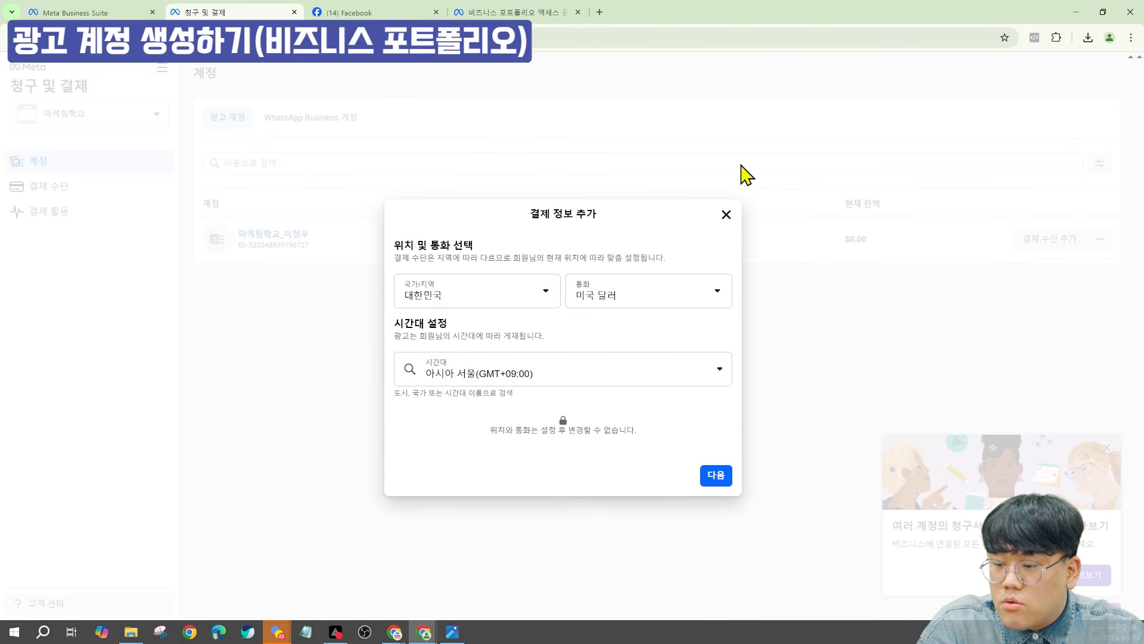
left_click(726, 215)
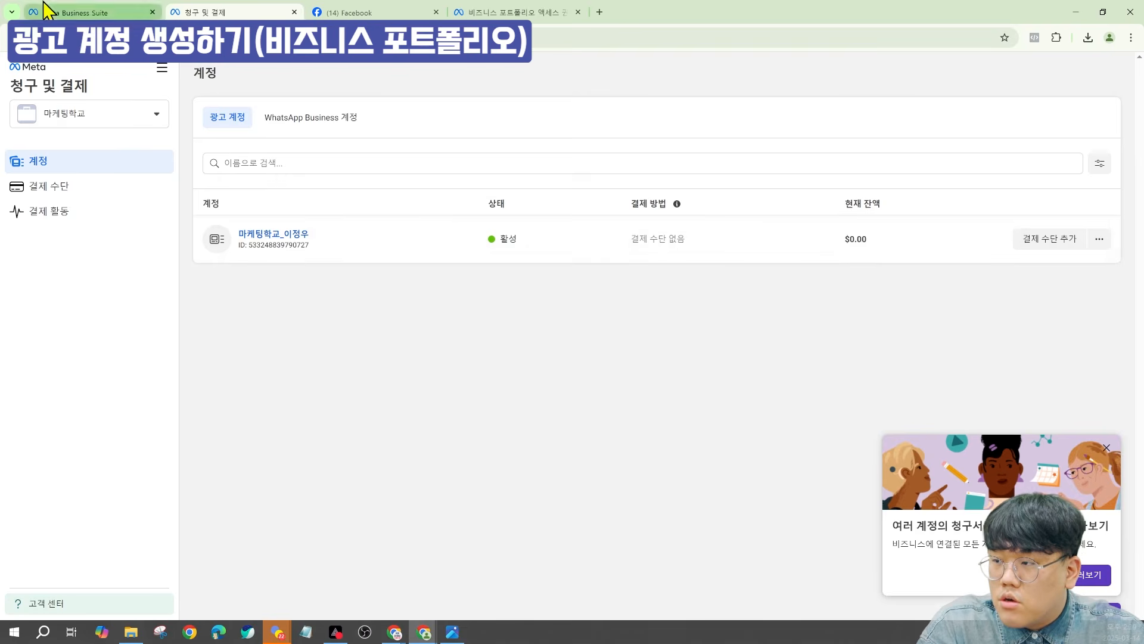
left_click(89, 12)
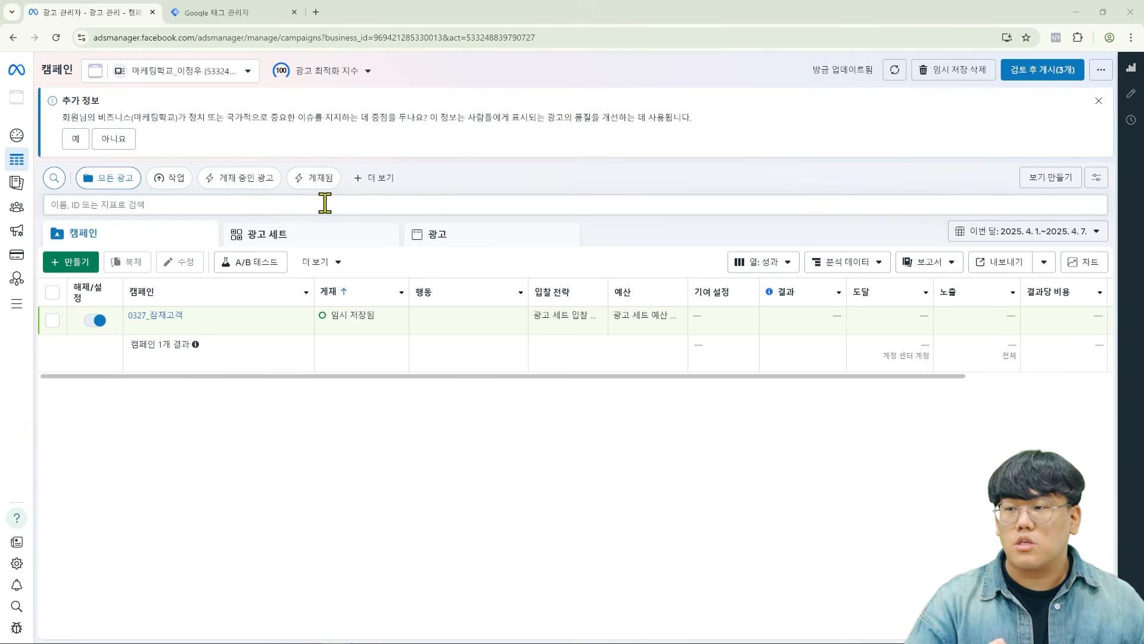
- Dismiss the optimization score popup and delete the draft campaign 0327_잠재고객
left_click(284, 13)
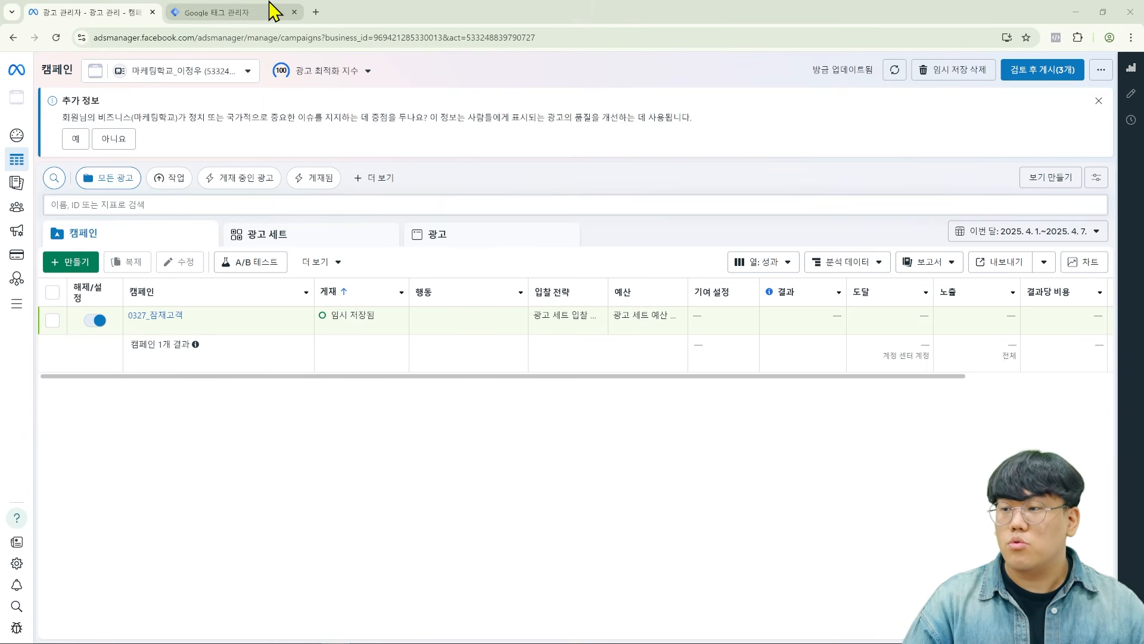
left_click(269, 35)
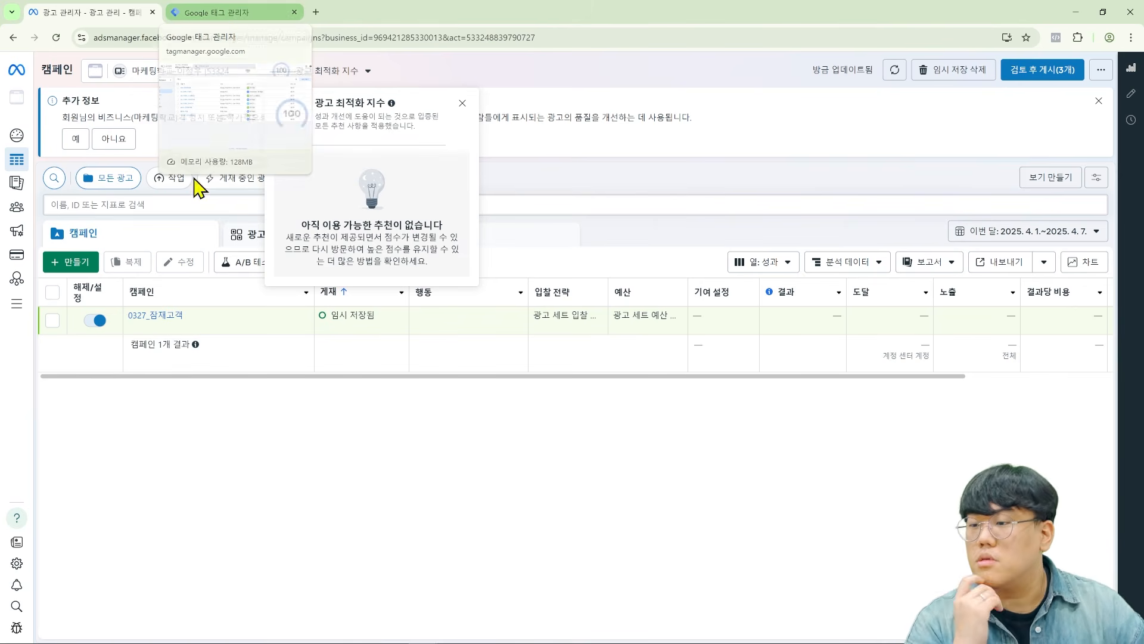
left_click(461, 106)
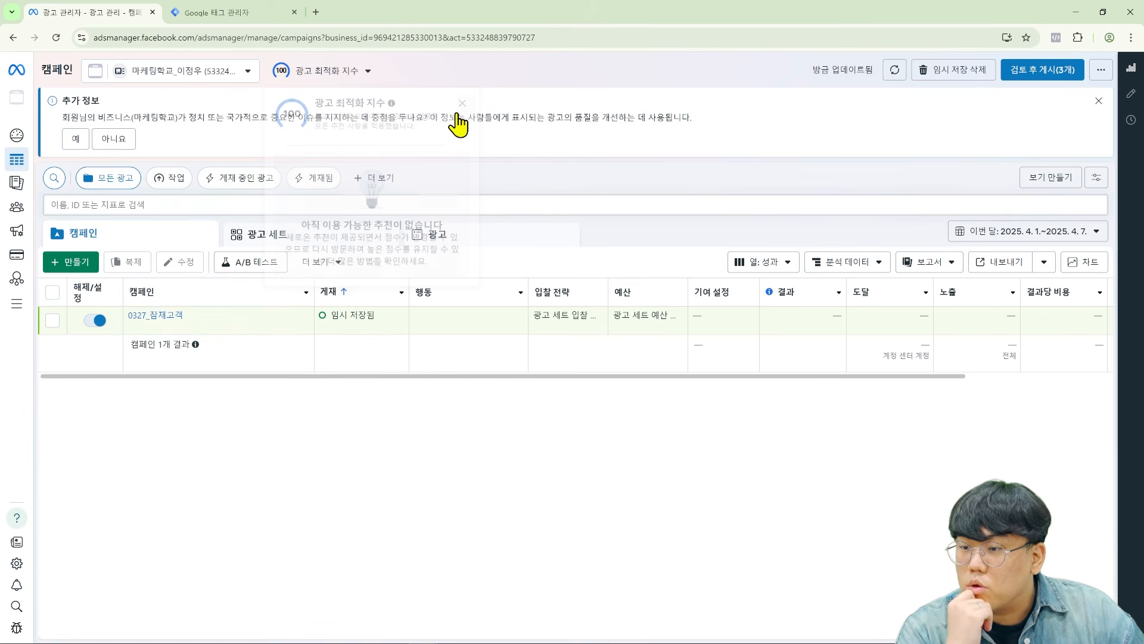
left_click(55, 293)
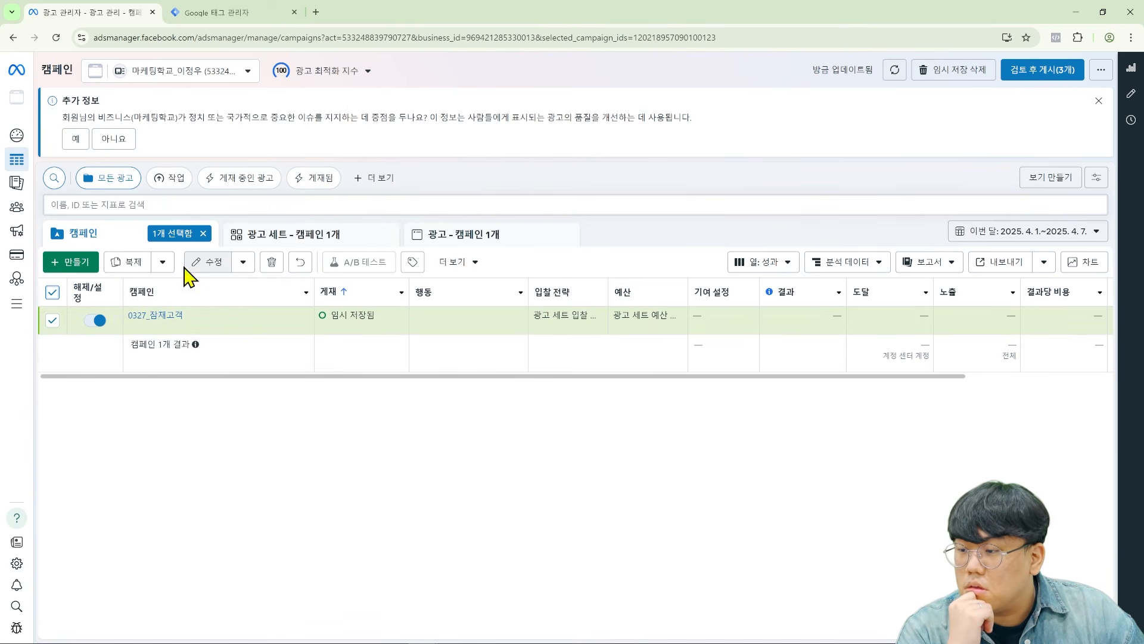
left_click(271, 262)
left_click(683, 271)
mouse_move(21, 306)
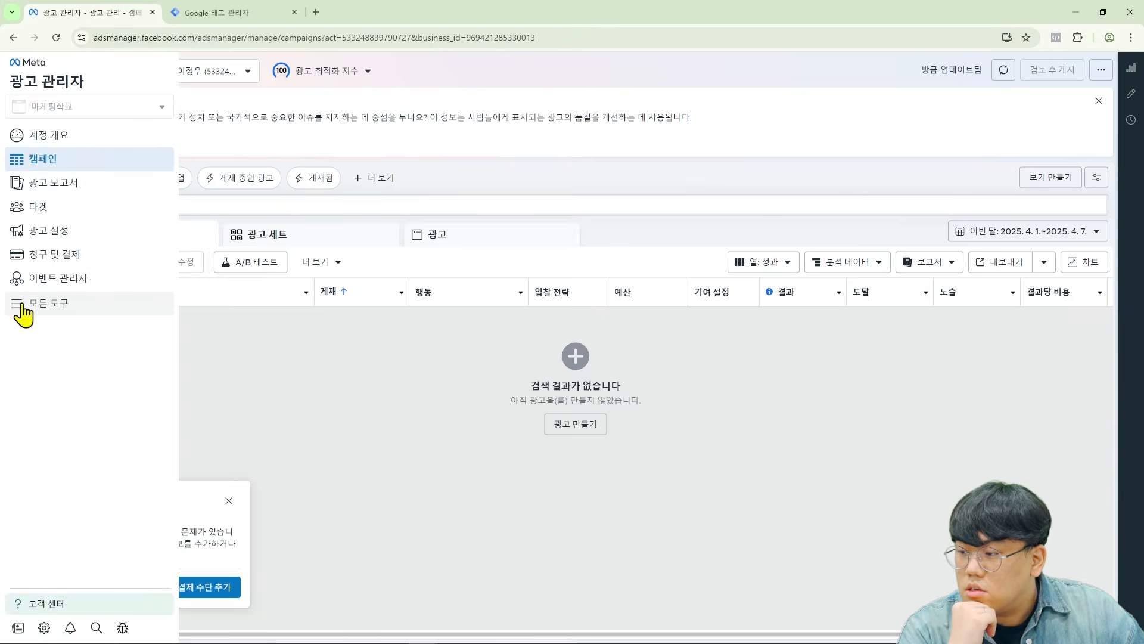
- Create a new web dataset in Events Manager, named with the school name and owner's name
left_click(51, 287)
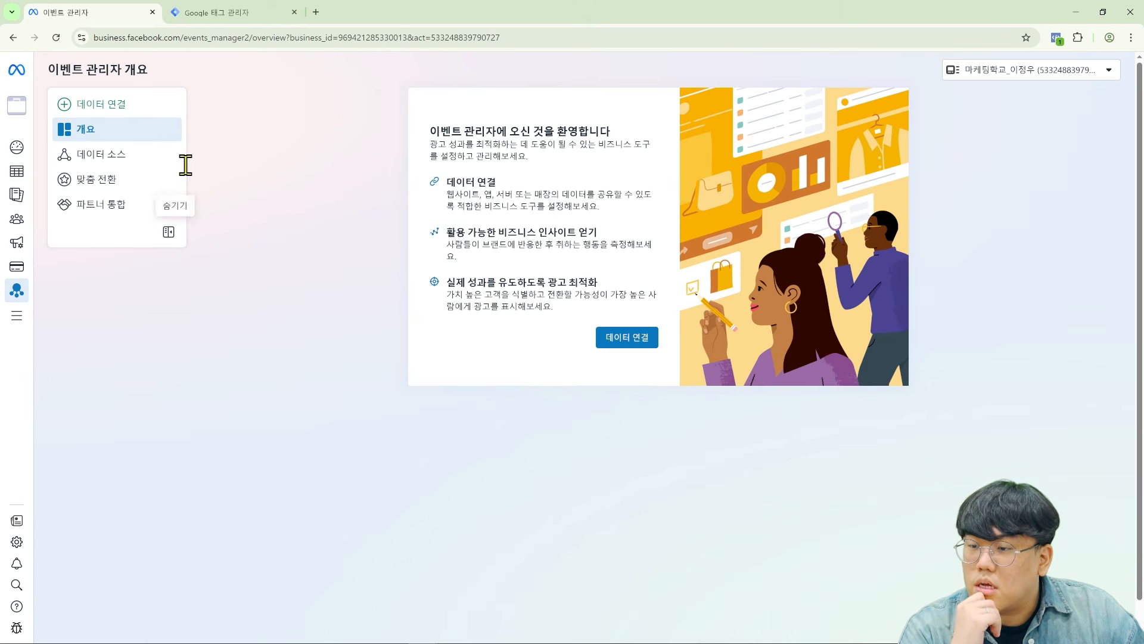
left_click(136, 109)
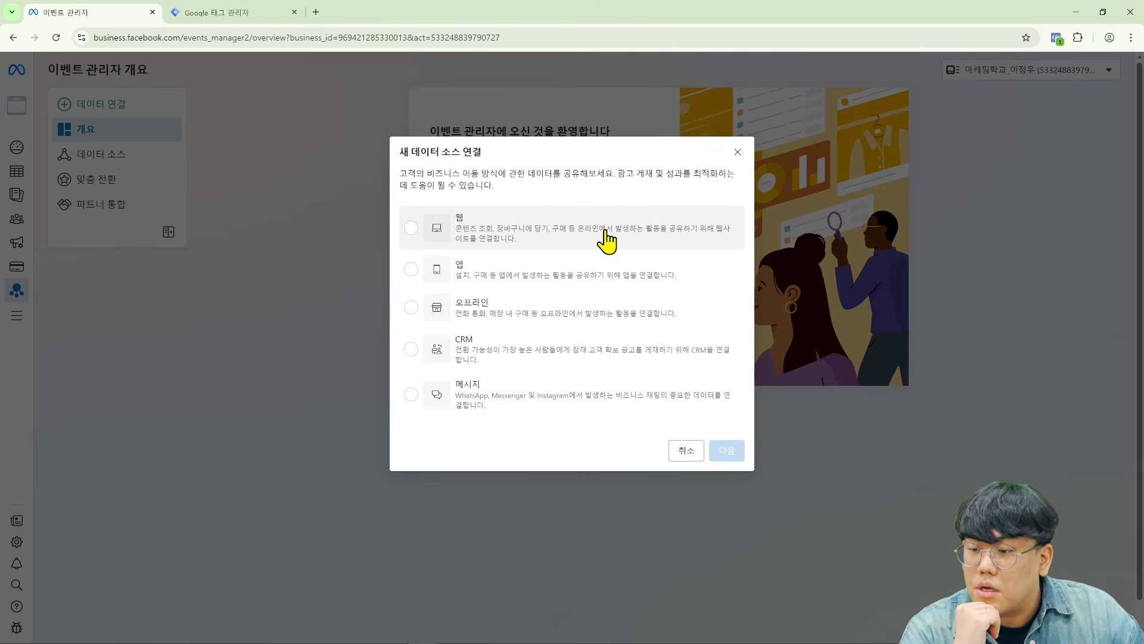
left_click(607, 240)
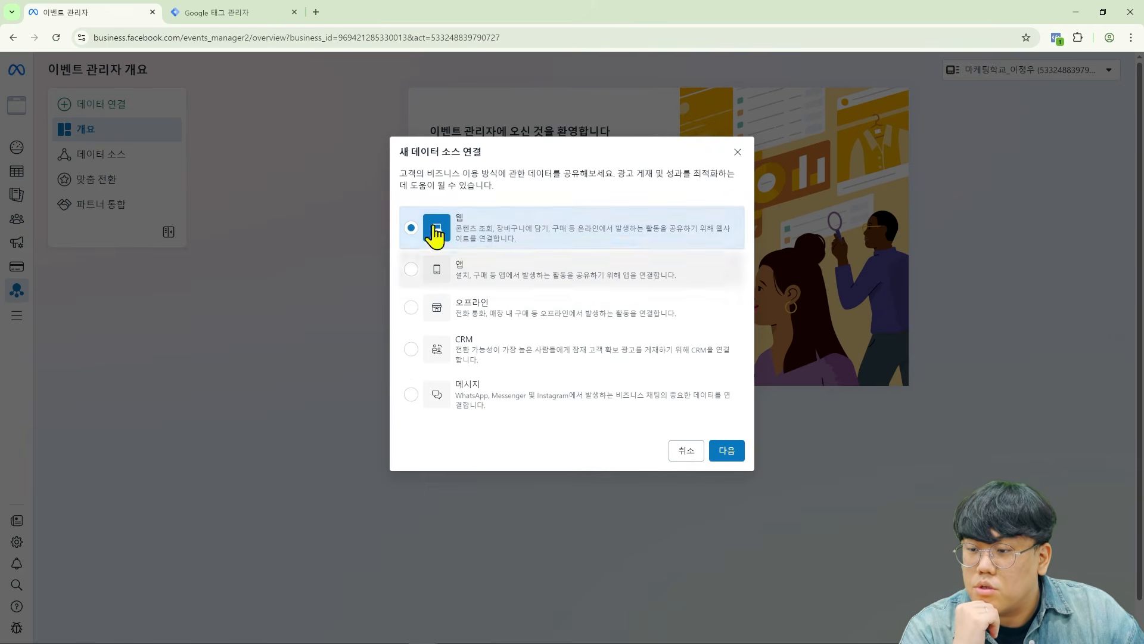
left_click(726, 451)
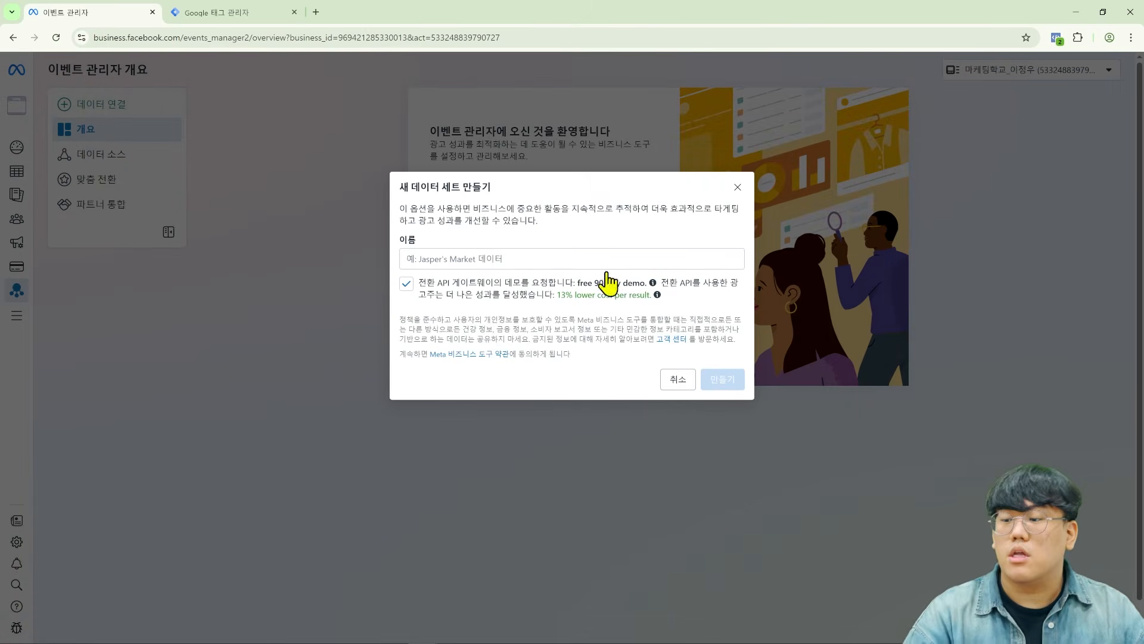
left_click(531, 260)
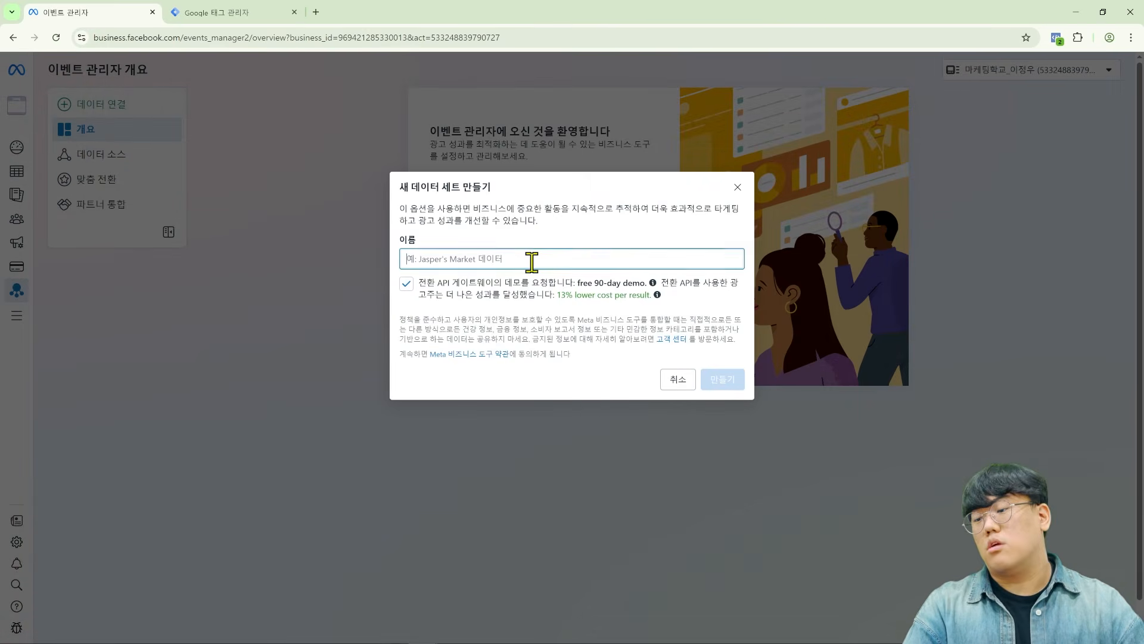
type("맠케팅학")
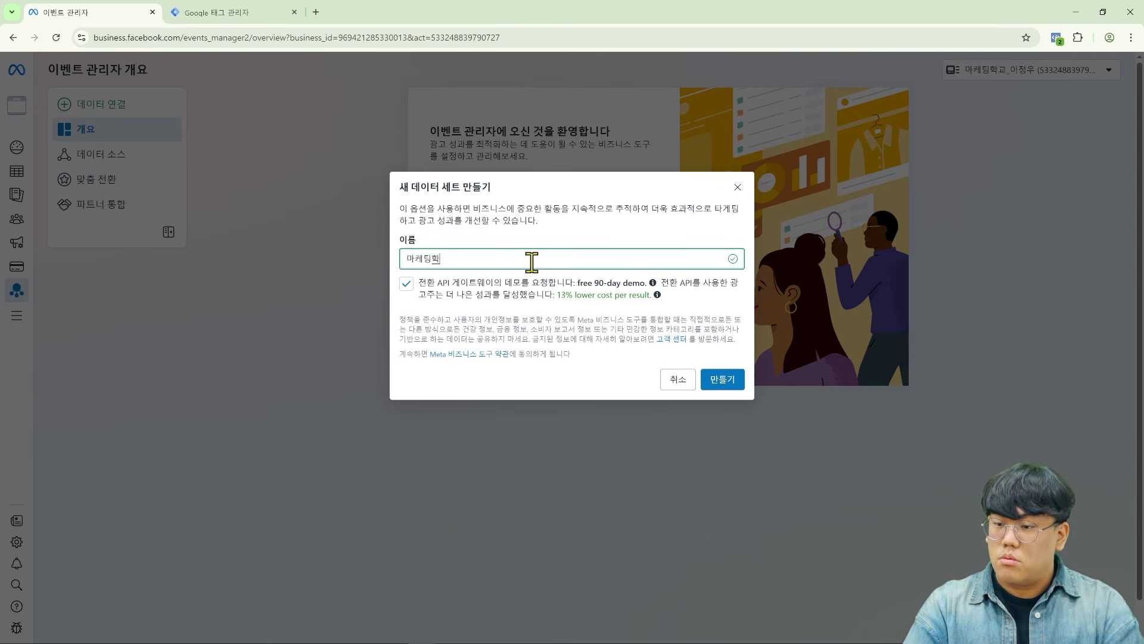
type("교 이정우")
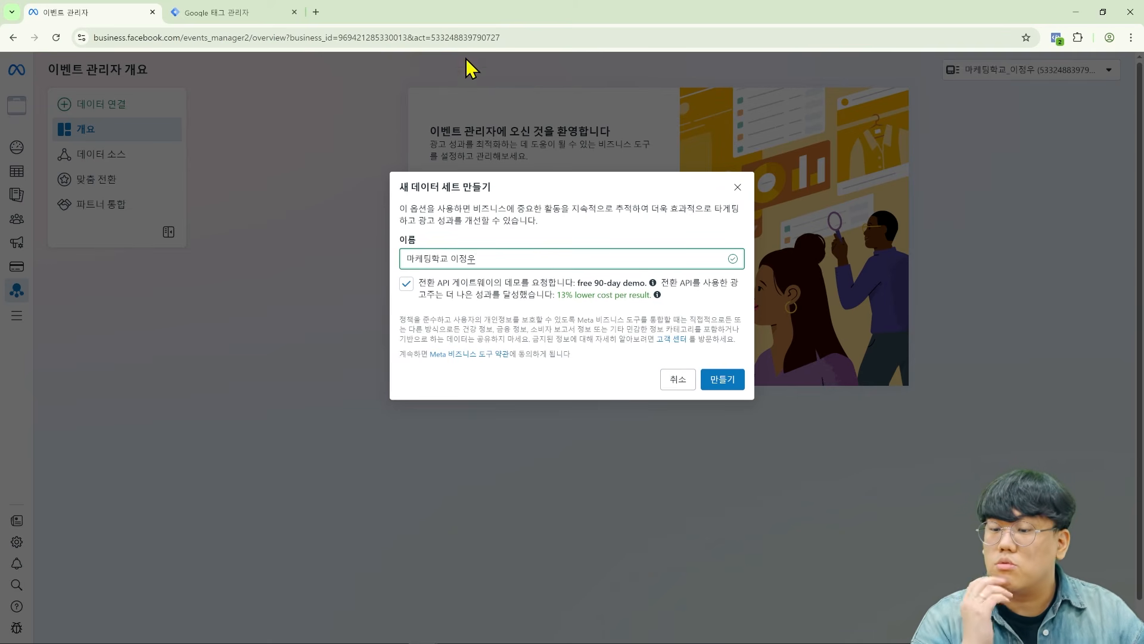
left_click(496, 260)
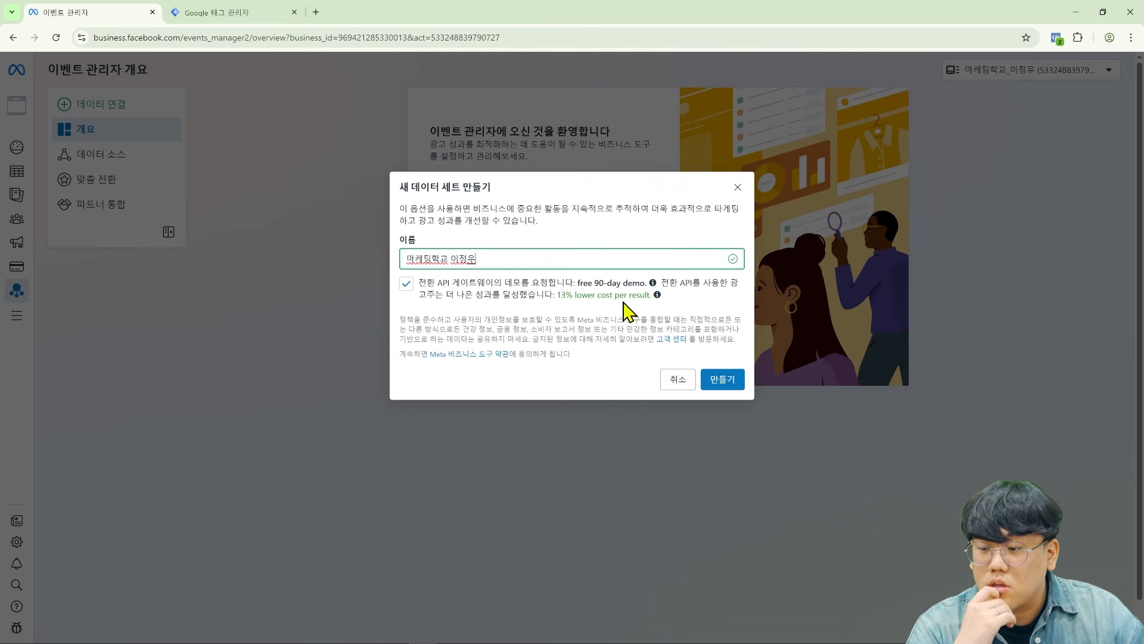
left_click(732, 378)
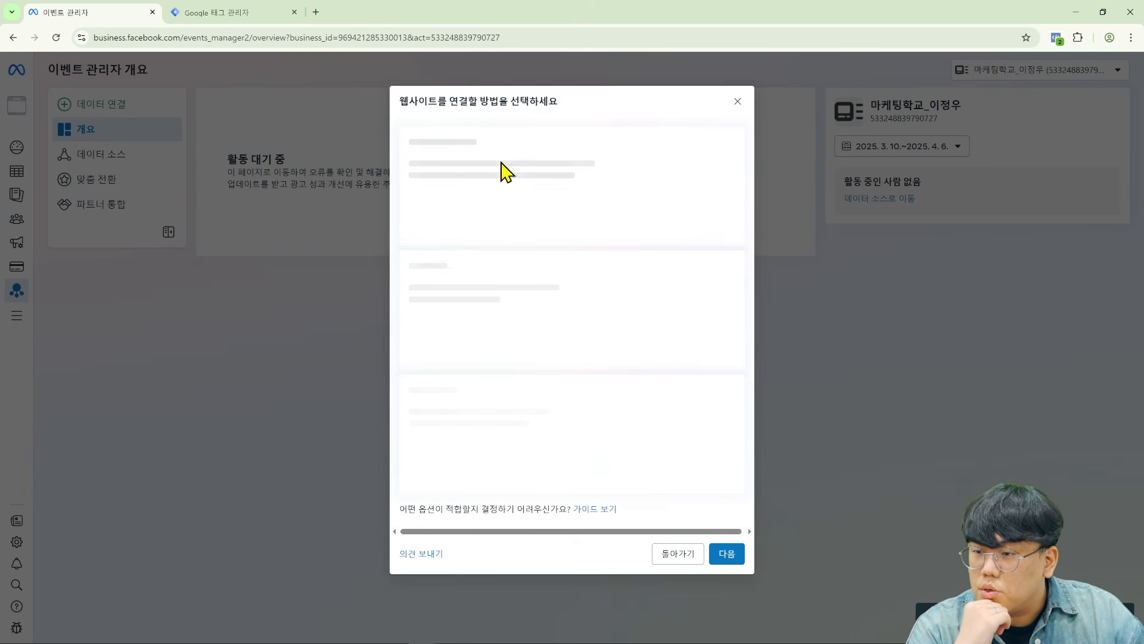
- Choose 직접 설정 with Meta 픽셀 전용 and advance to the pixel base code page
left_click_drag(409, 101, 608, 110)
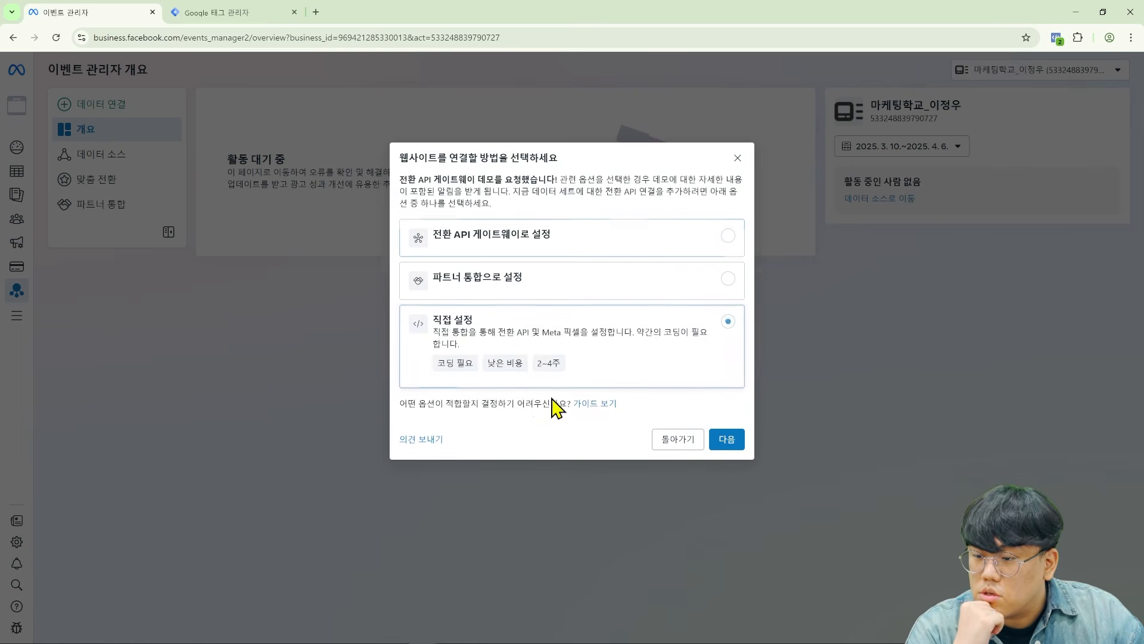
left_click(724, 441)
left_click(656, 351)
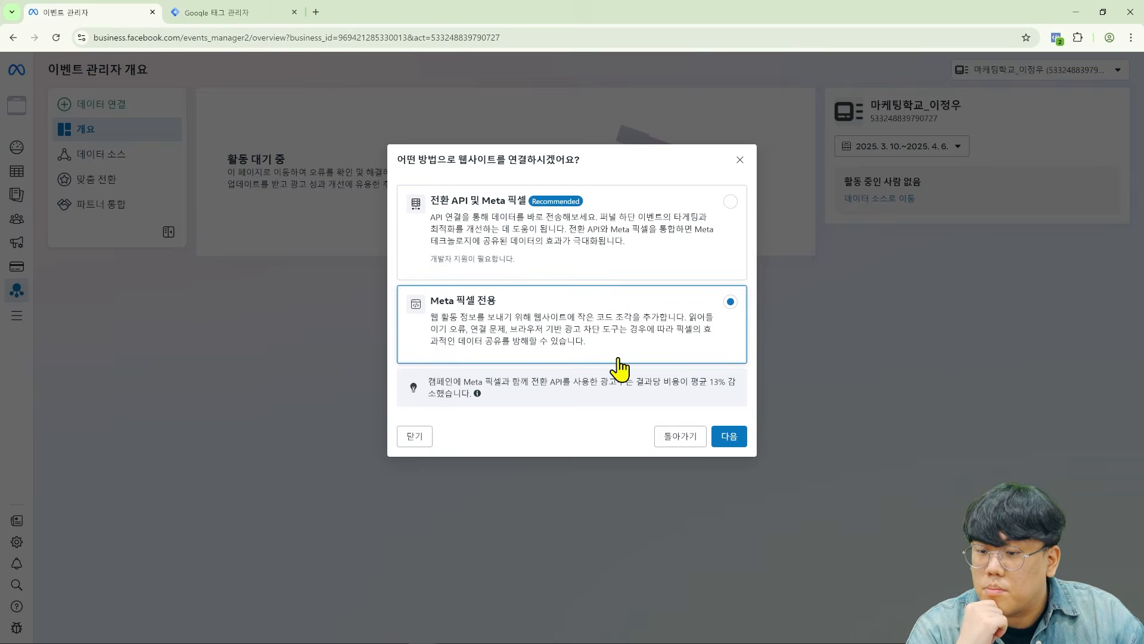
left_click(729, 435)
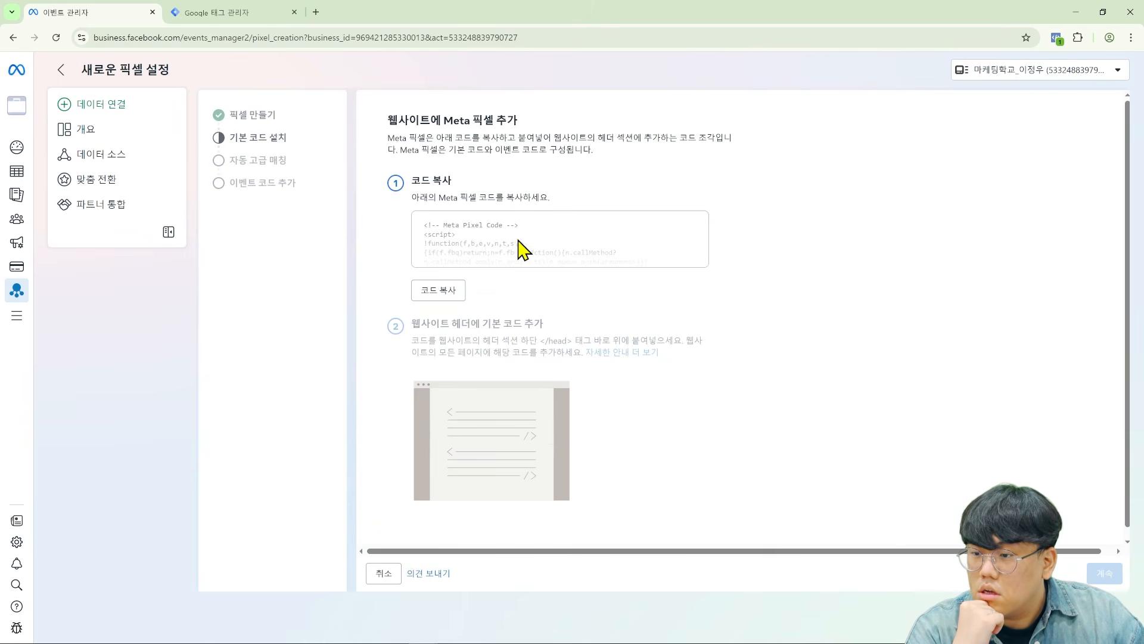
- Copy the Meta pixel base code and switch to the Google Tag Manager tab
left_click_drag(413, 198, 606, 210)
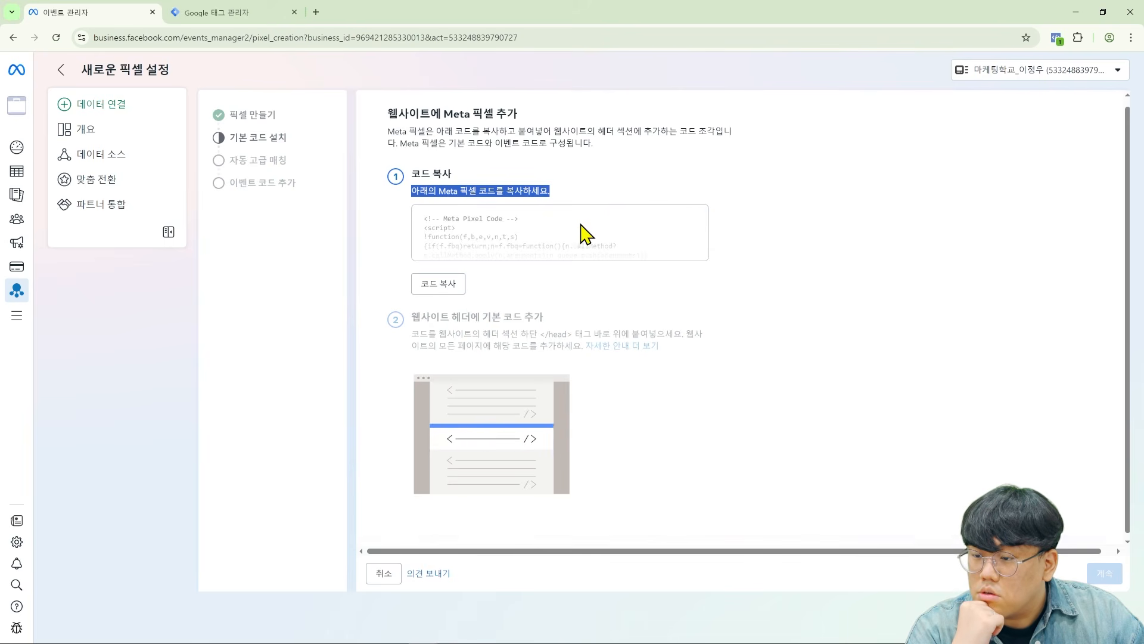
left_click(443, 282)
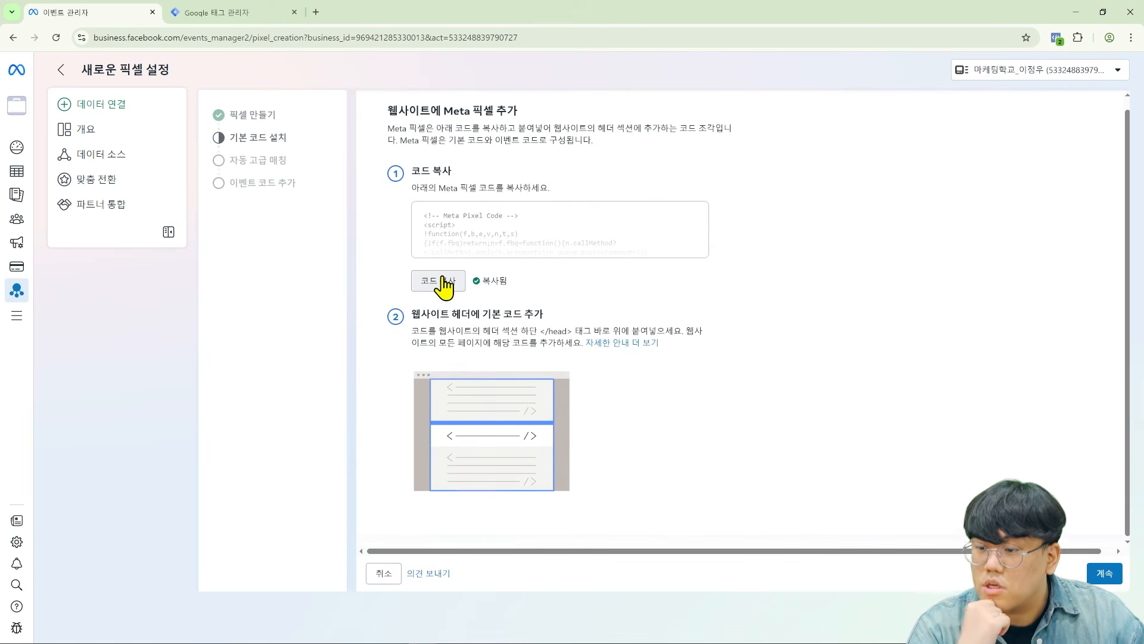
left_click(241, 11)
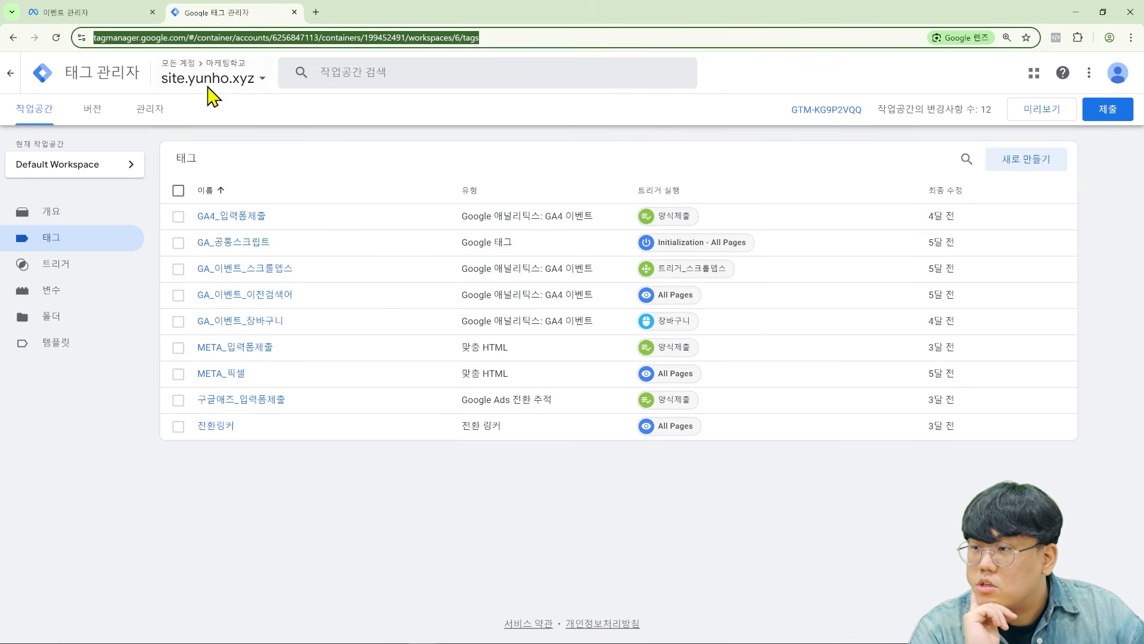
- Load site.yunho.xyz in a new Chrome tab, then return to the Tag Manager tab
left_click(316, 12)
type("ㄴ")
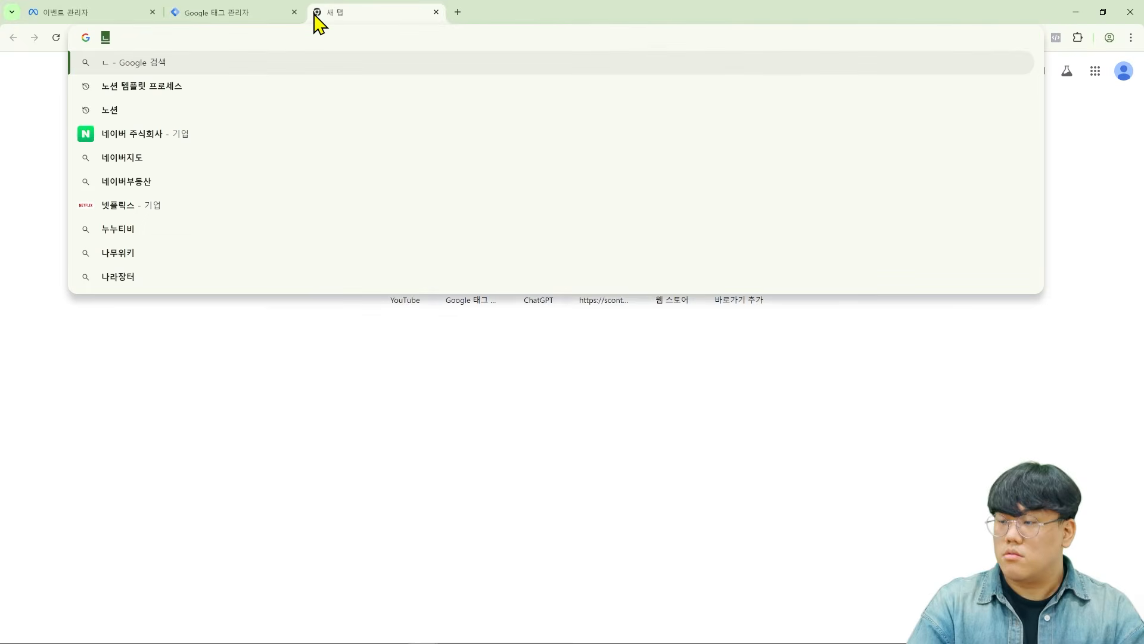
key("BackSpace")
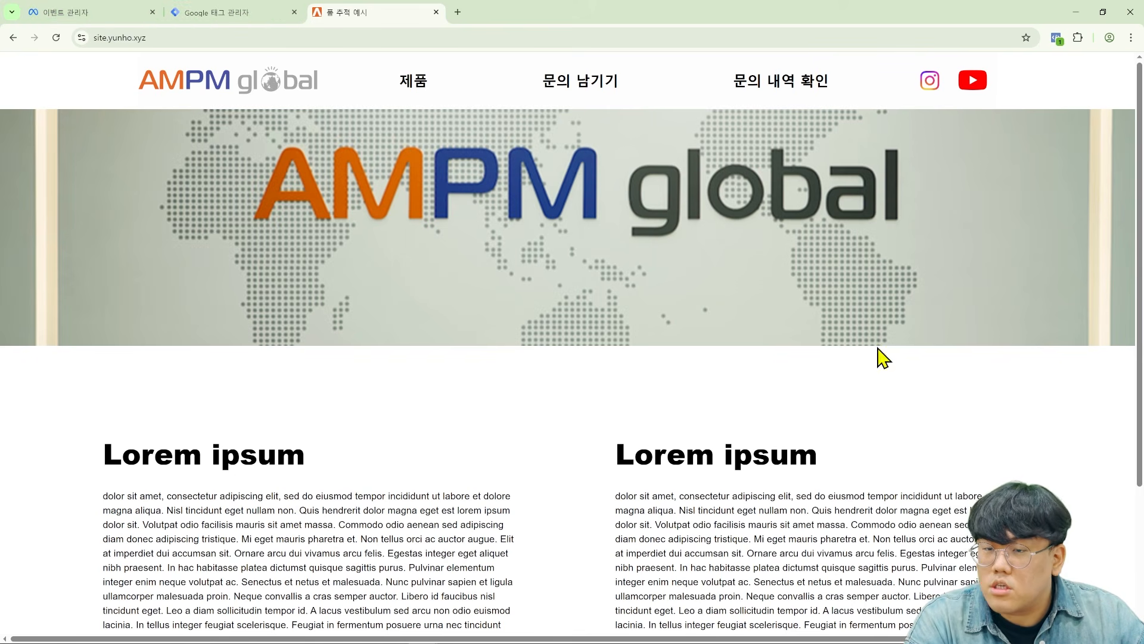
left_click(275, 12)
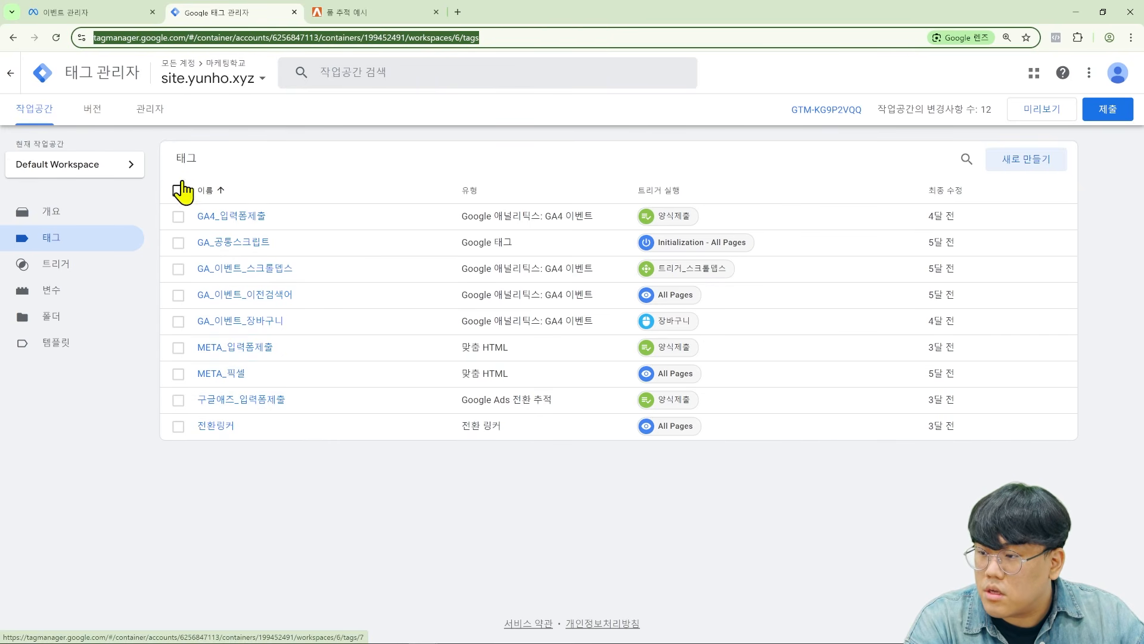
- Create a new tag named META_픽셀_메타용 that fires on All Pages
left_click(1026, 173)
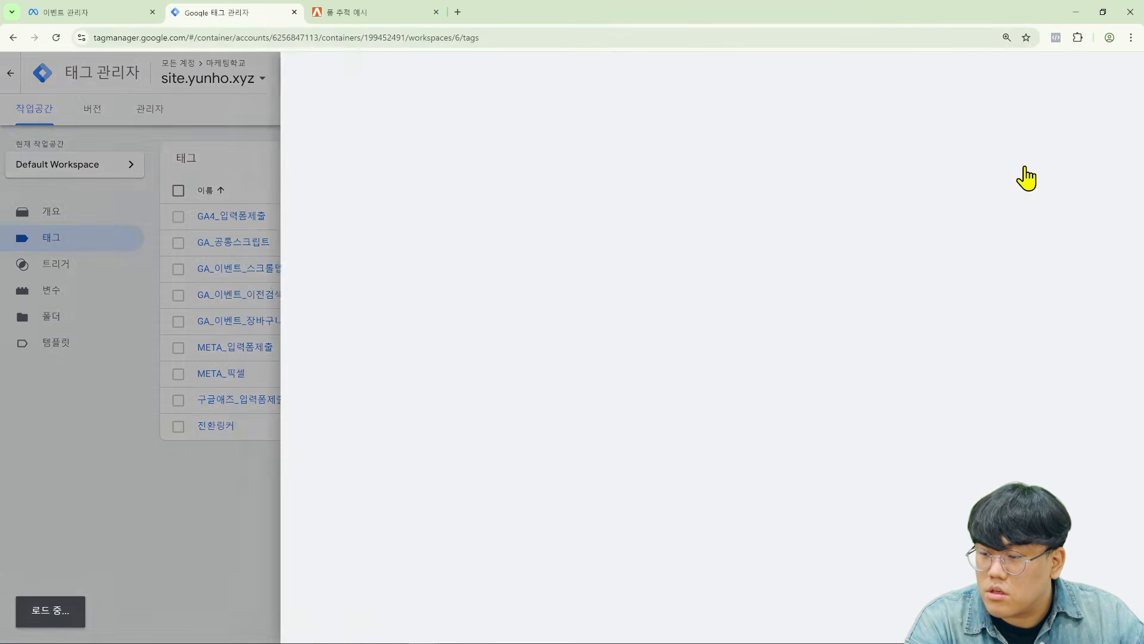
left_click(382, 68)
type("META_픽셀_")
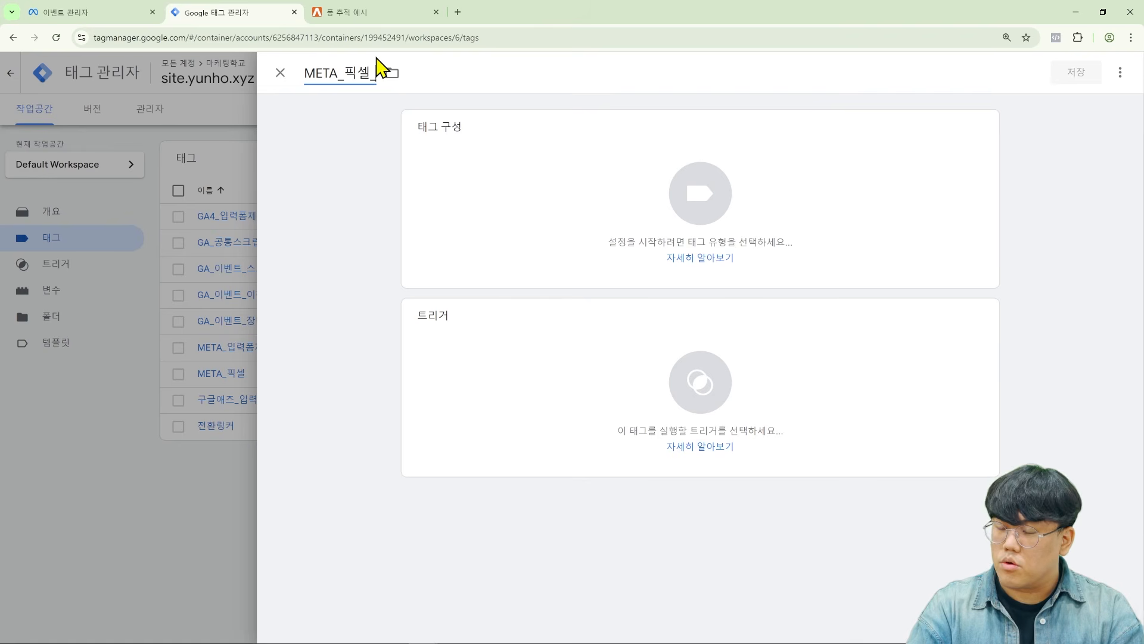
type("페이스북")
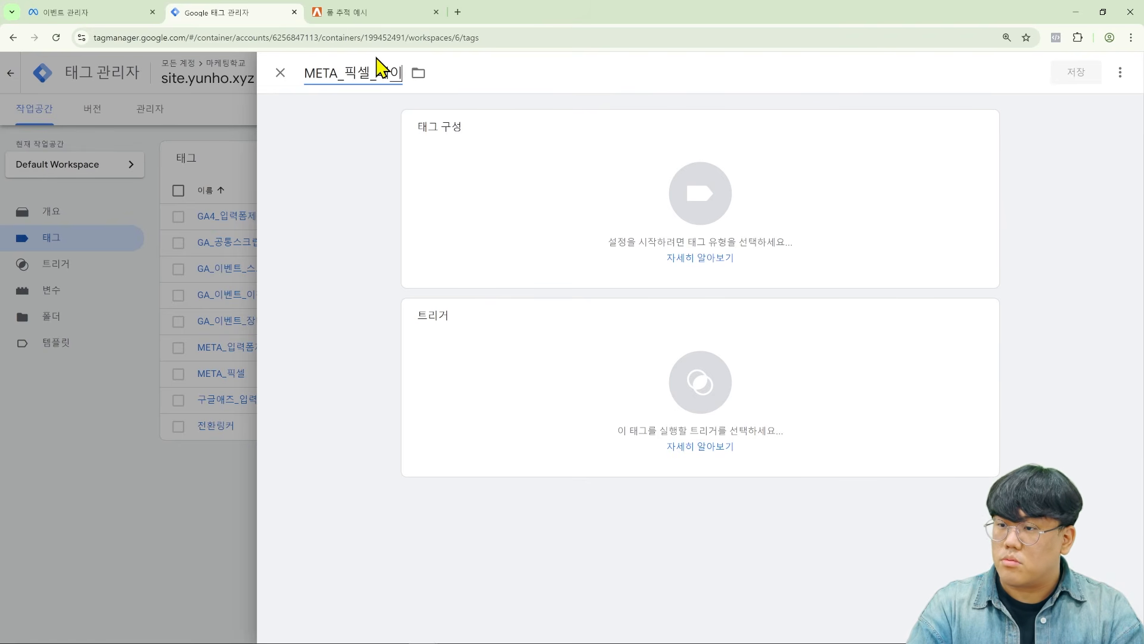
key("BackSpace")
key("BackSpace")
key("BackSpace")
key("BackSpace")
key("BackSpace")
key("BackSpace")
type("장타용")
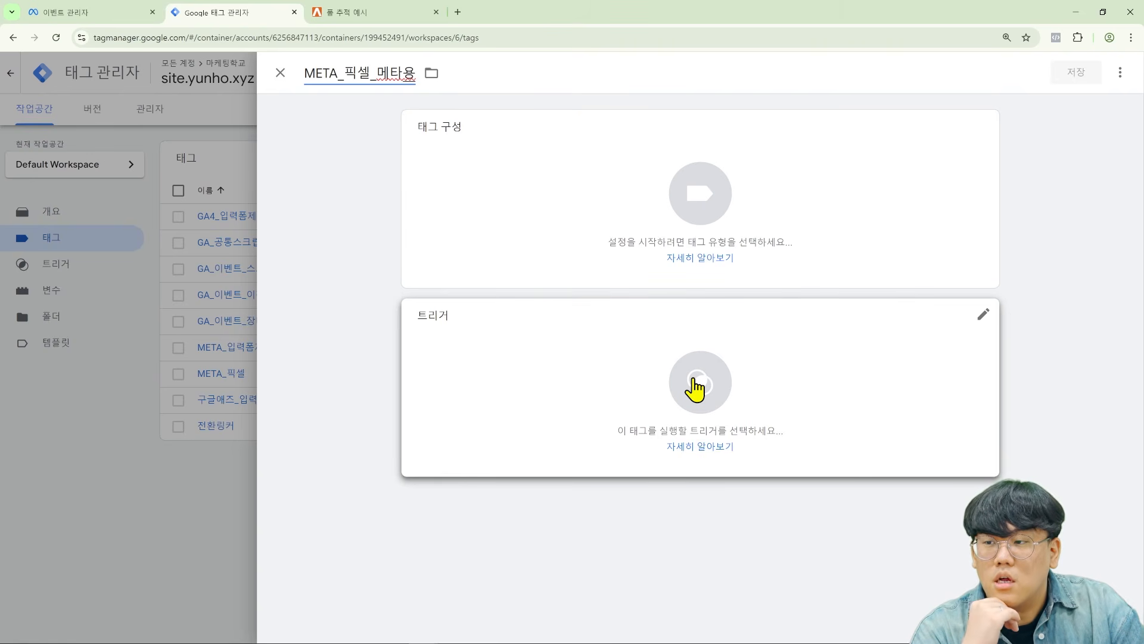
left_click(656, 382)
left_click(605, 143)
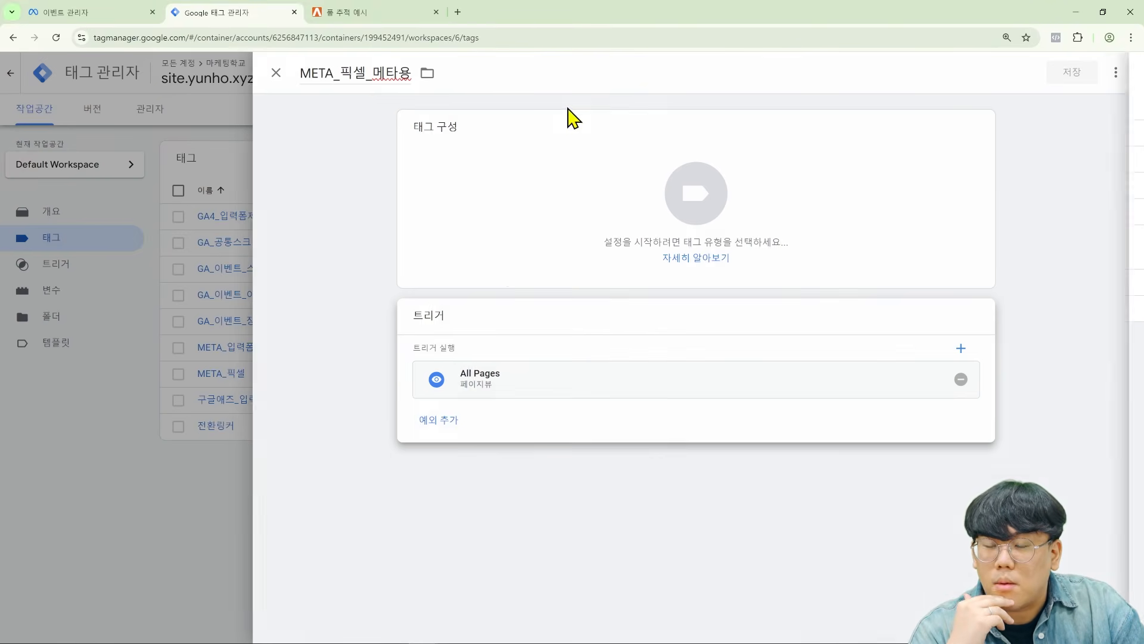
- Make it a Custom HTML tag containing the pasted Meta Pixel base code and save it
left_click(606, 242)
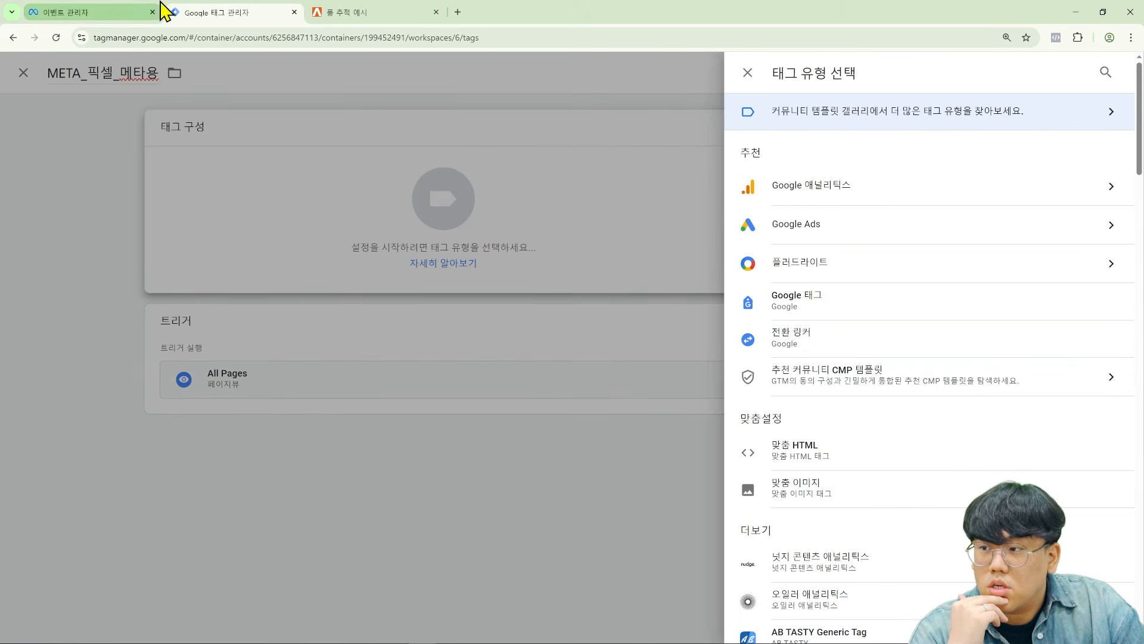
left_click(136, 12)
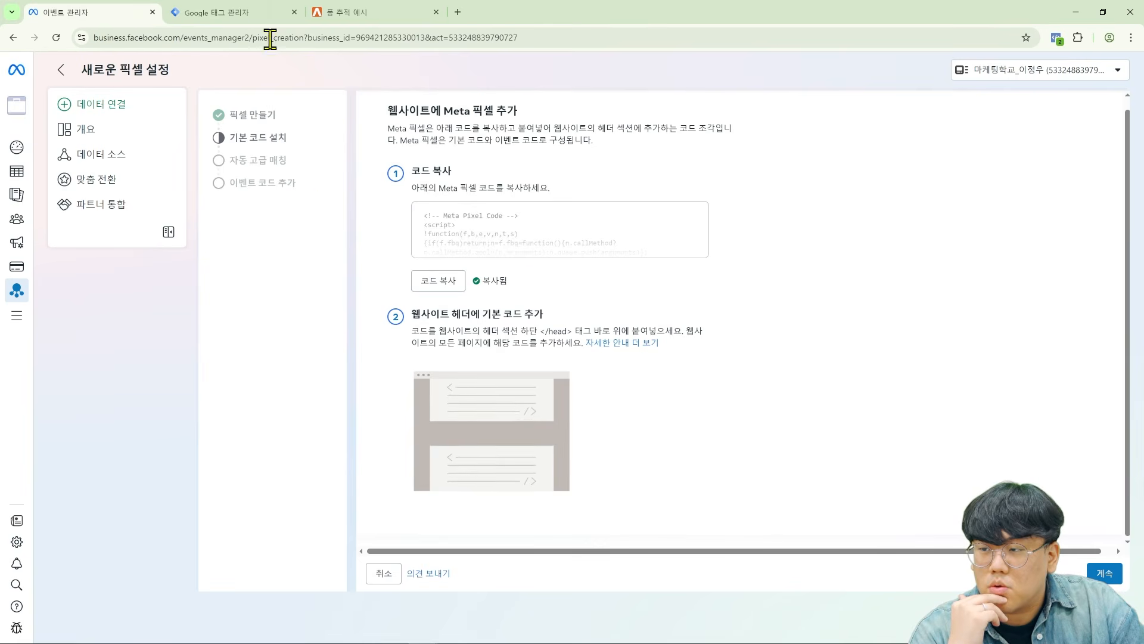
left_click(226, 12)
scroll(1047, 248, "down", 2)
left_click(895, 344)
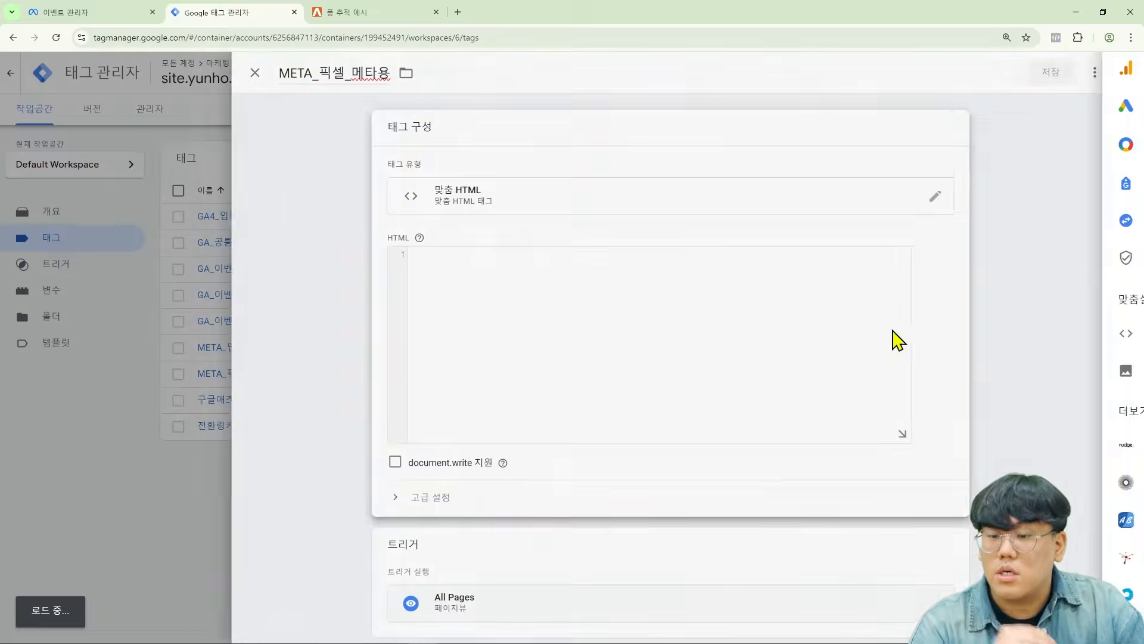
left_click(643, 370)
key("ctrl+v")
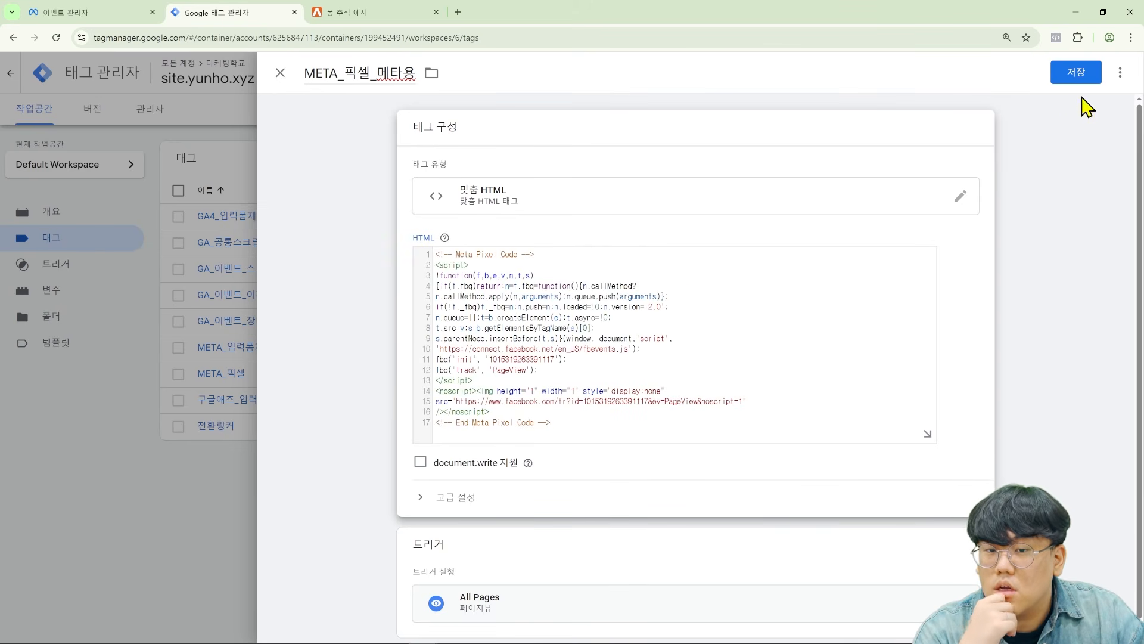
left_click(1073, 76)
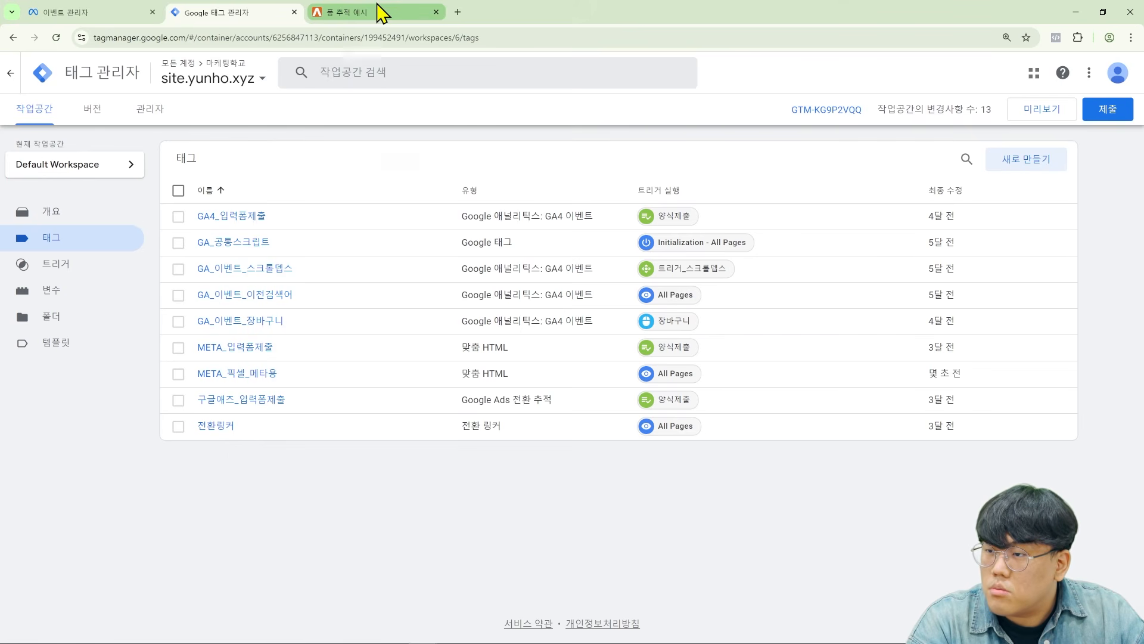
- Return to the Meta pixel setup and complete the add-code-to-header step
mouse_move(378, 12)
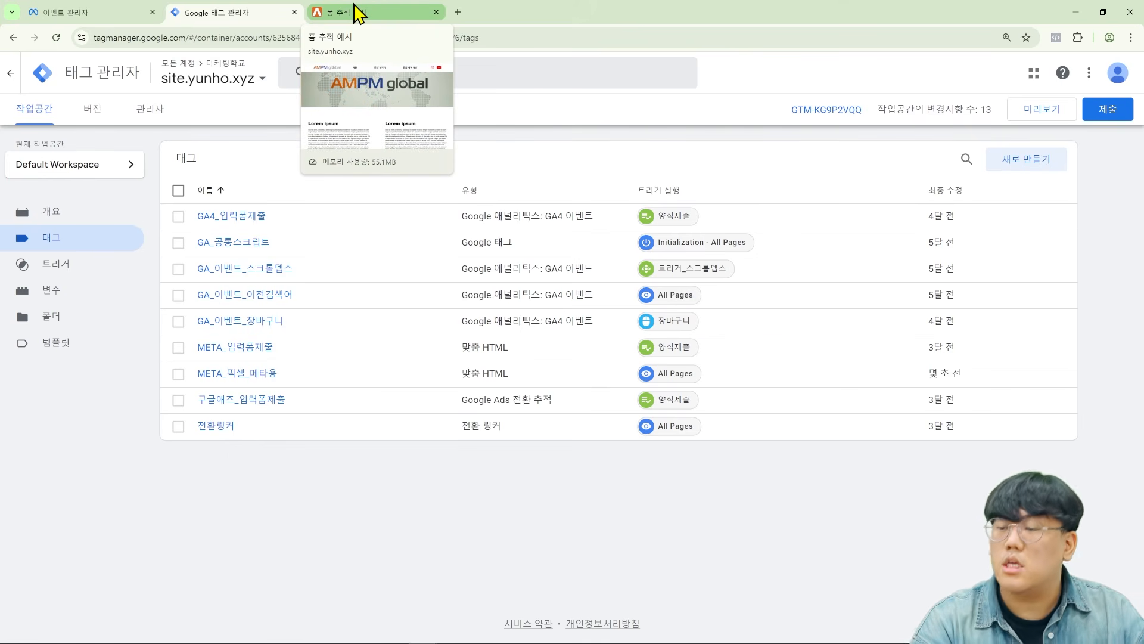
mouse_move(132, 11)
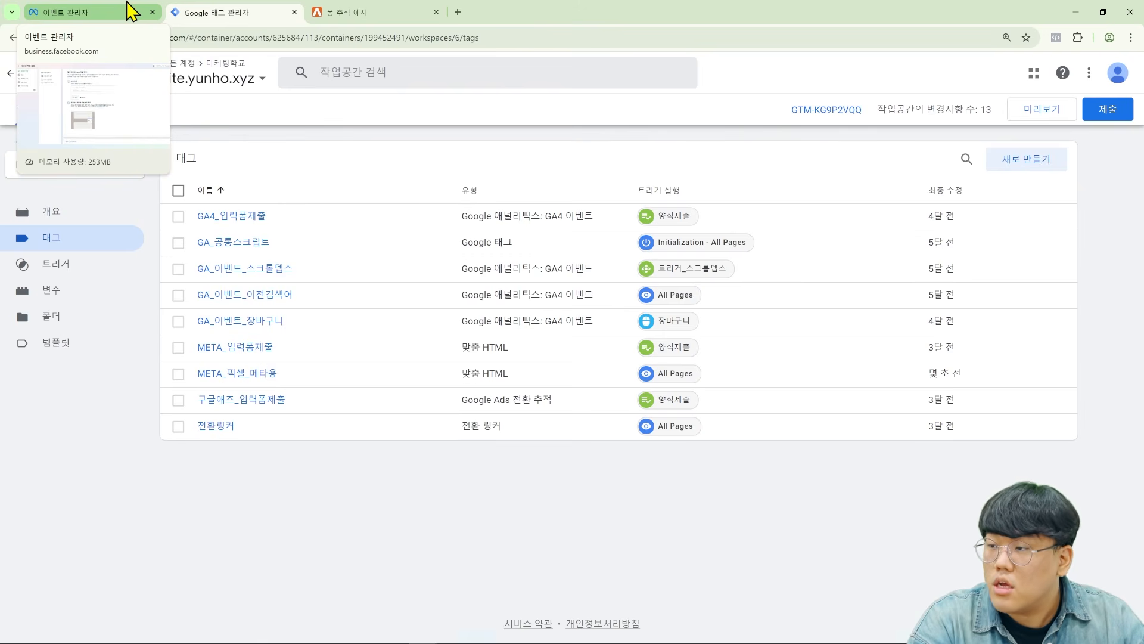
left_click(132, 10)
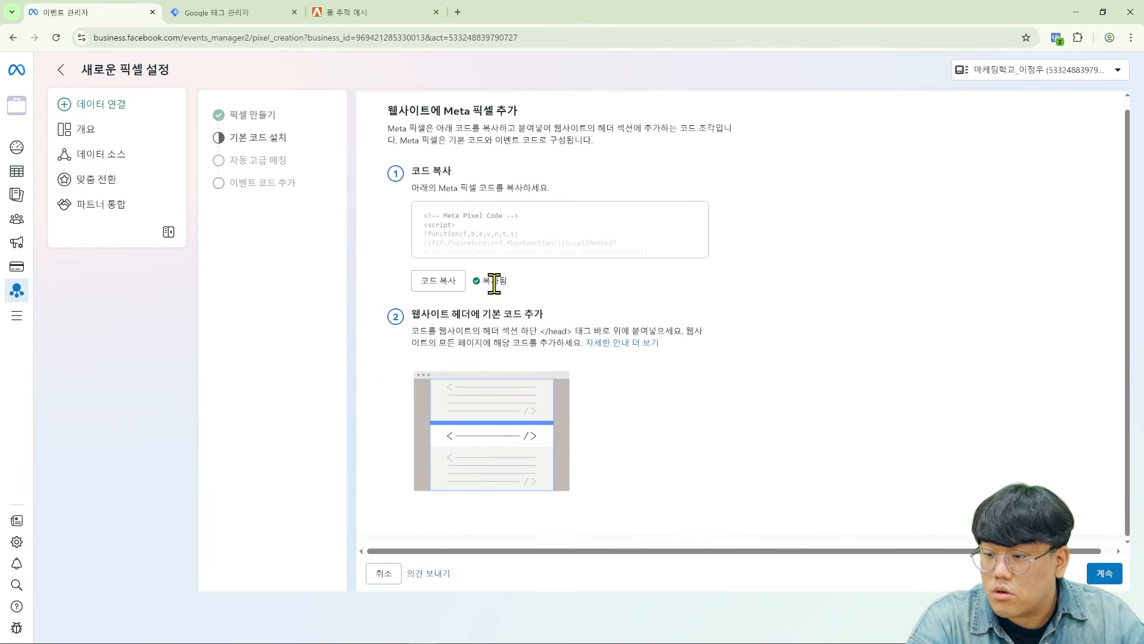
left_click_drag(408, 311, 637, 321)
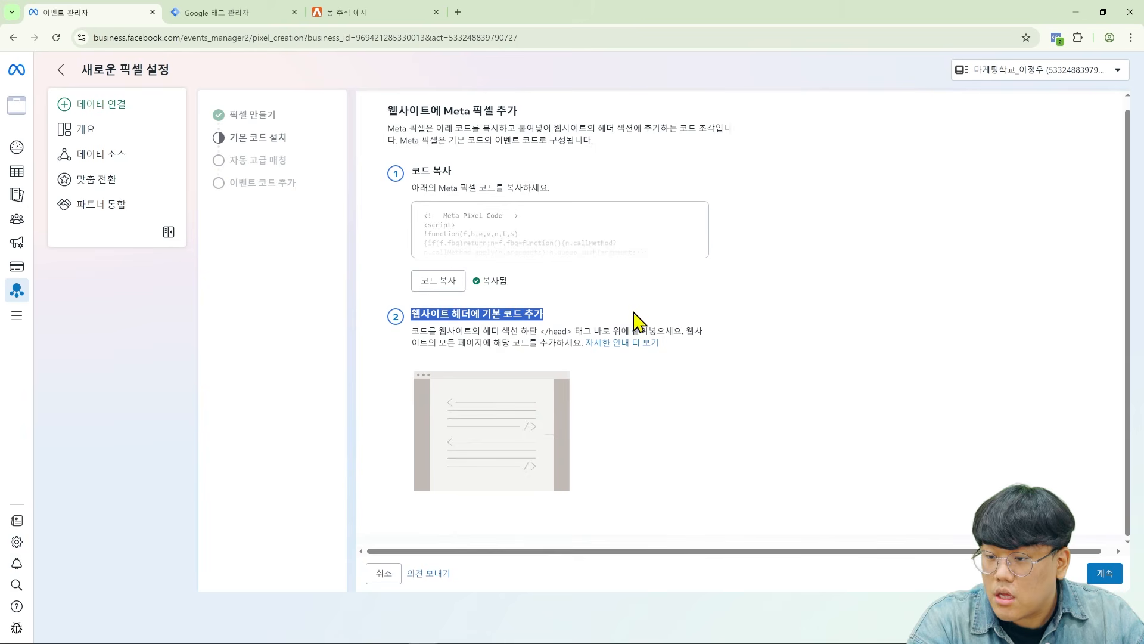
left_click(1103, 574)
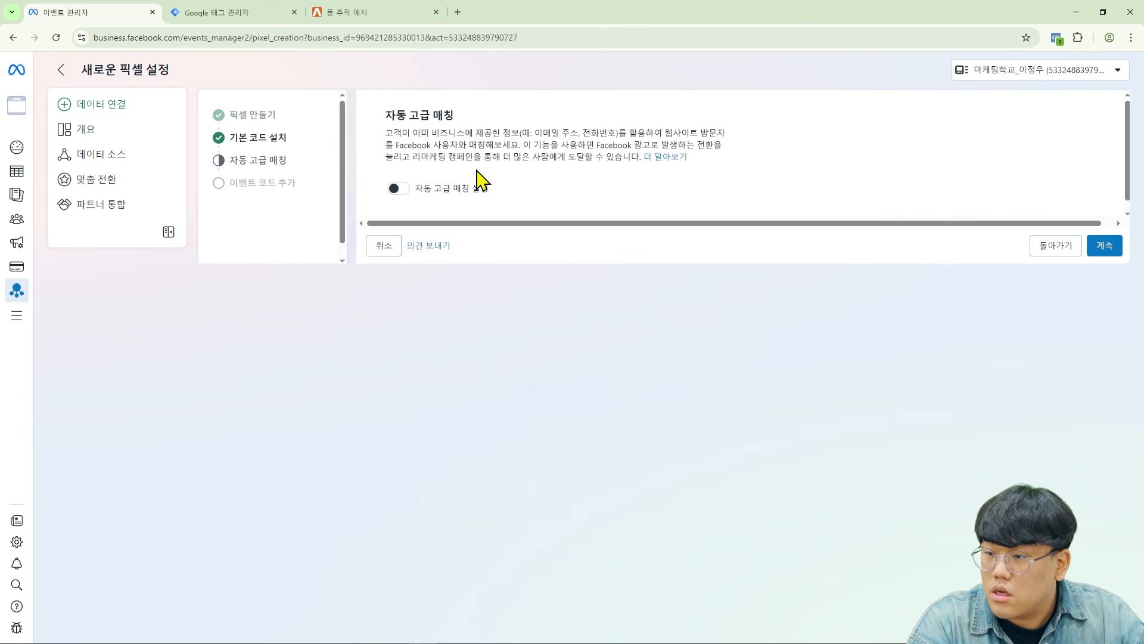
- Turn on automatic advanced matching, skip event setup, and open the pixel overview
left_click(397, 189)
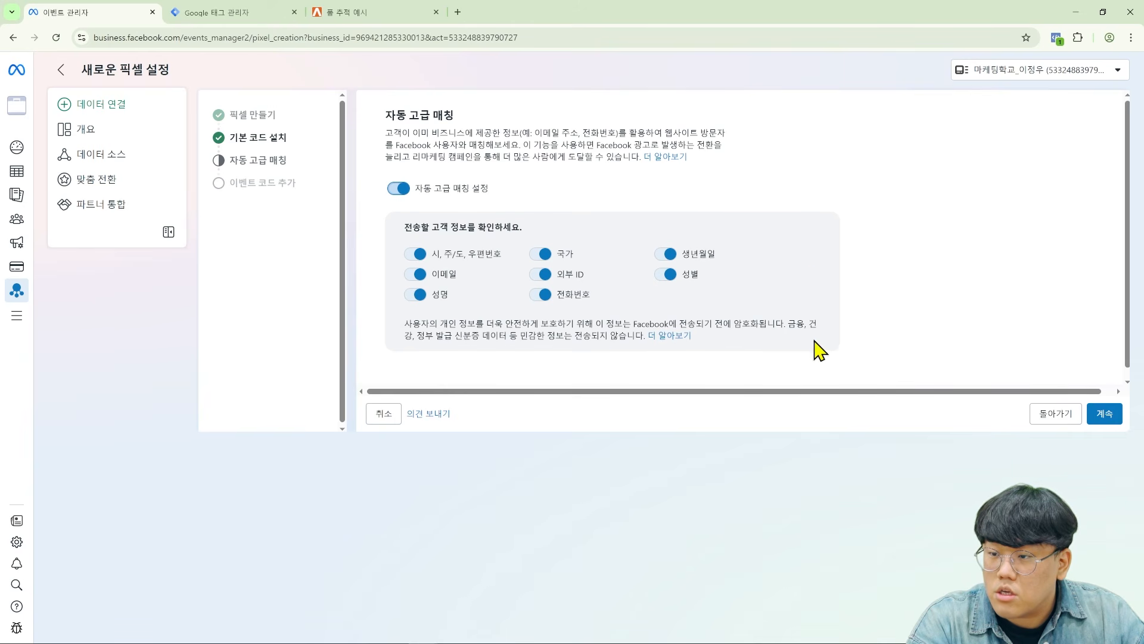
left_click(1103, 414)
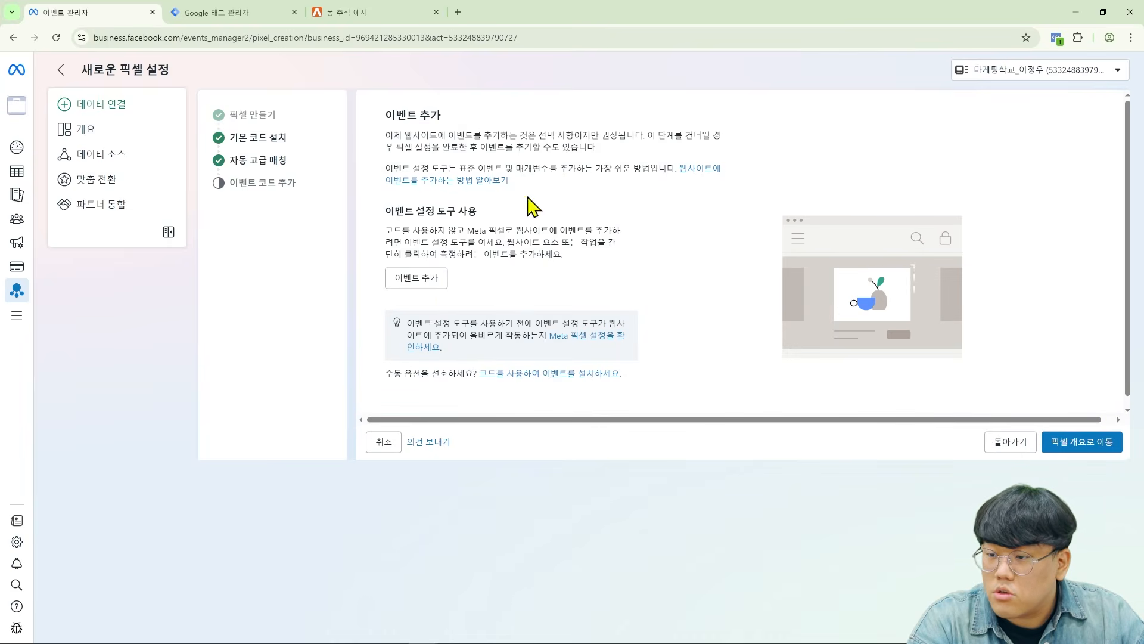
left_click(441, 279)
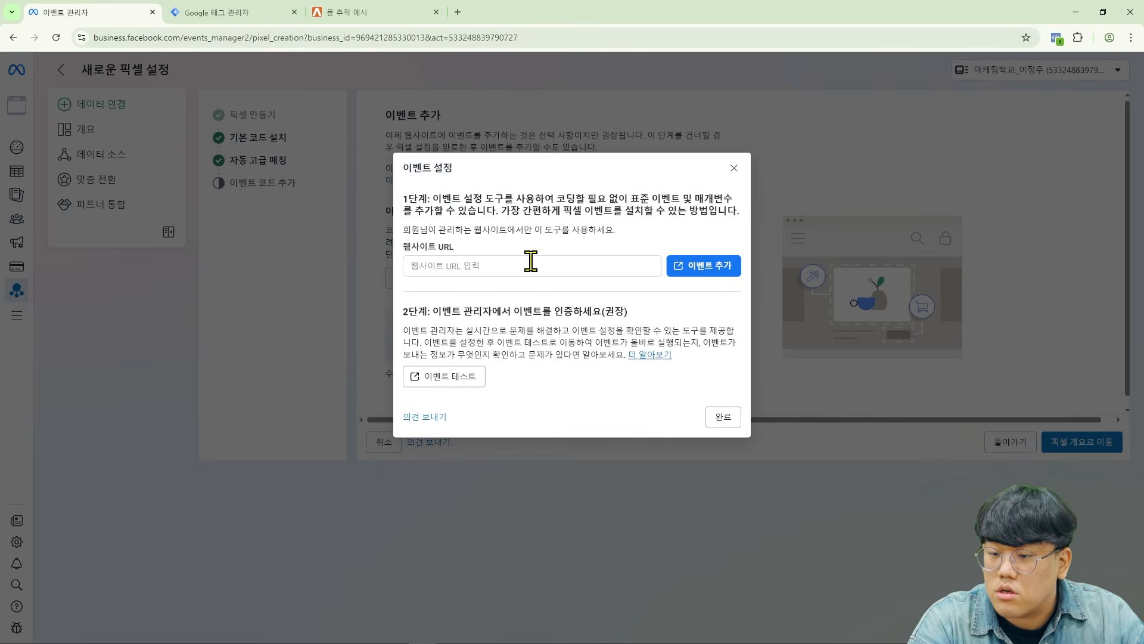
left_click(734, 169)
left_click(1110, 448)
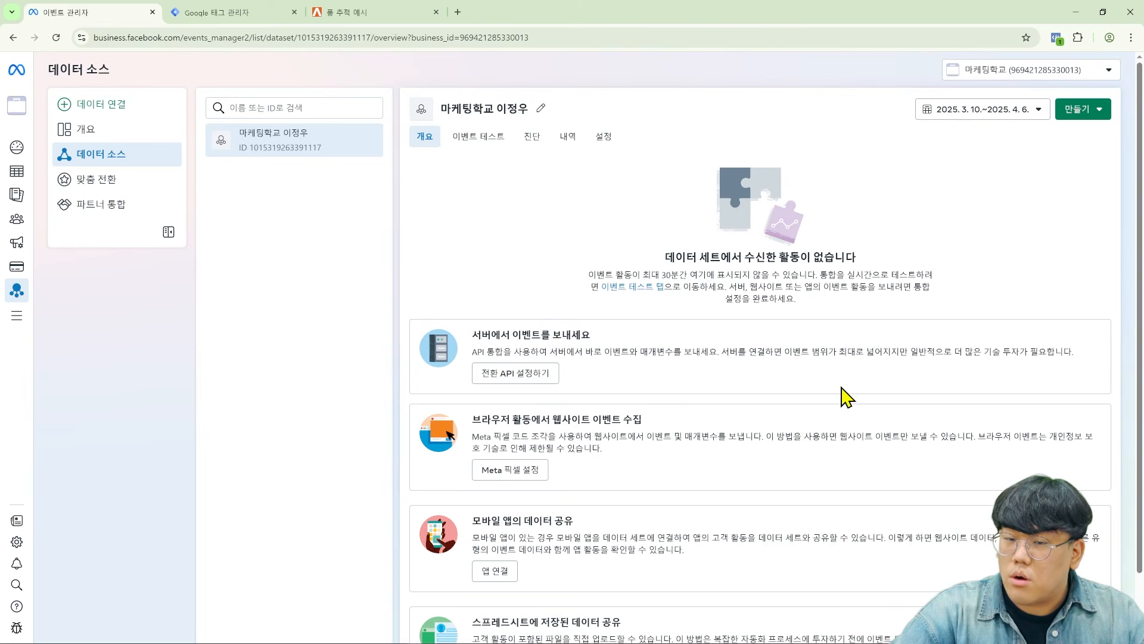
left_click(481, 139)
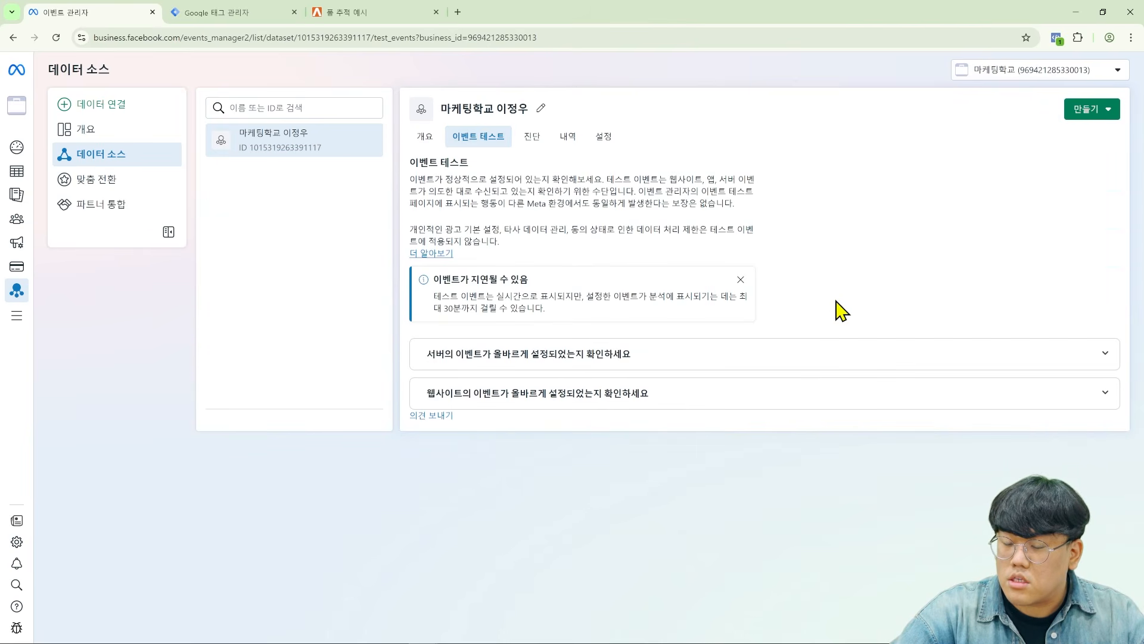
left_click(733, 395)
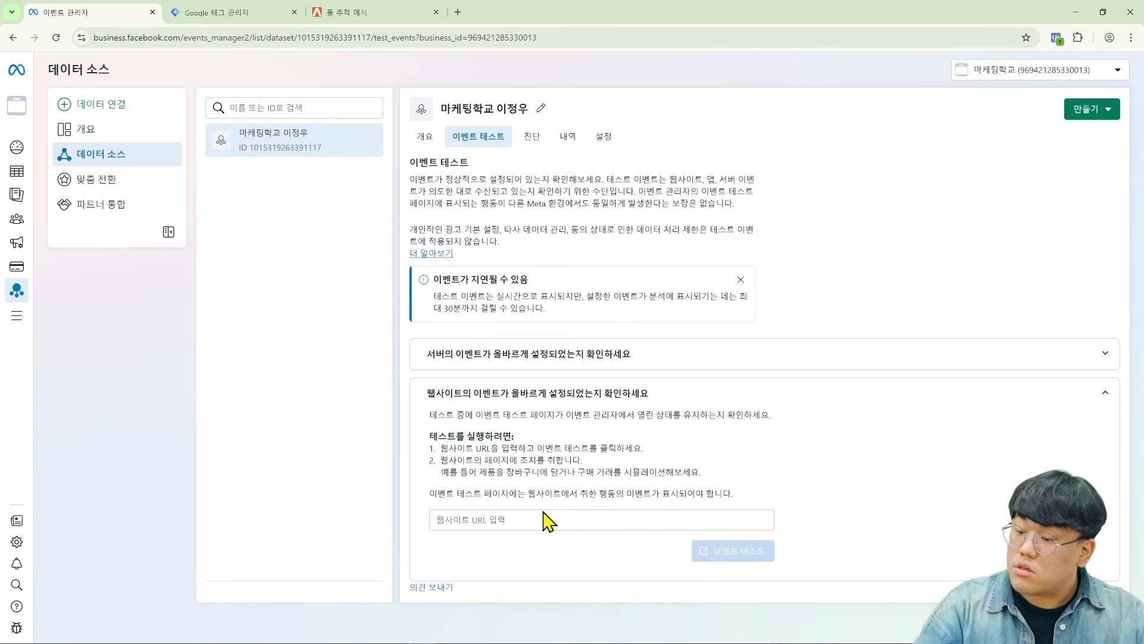
left_click(548, 523)
left_click(384, 12)
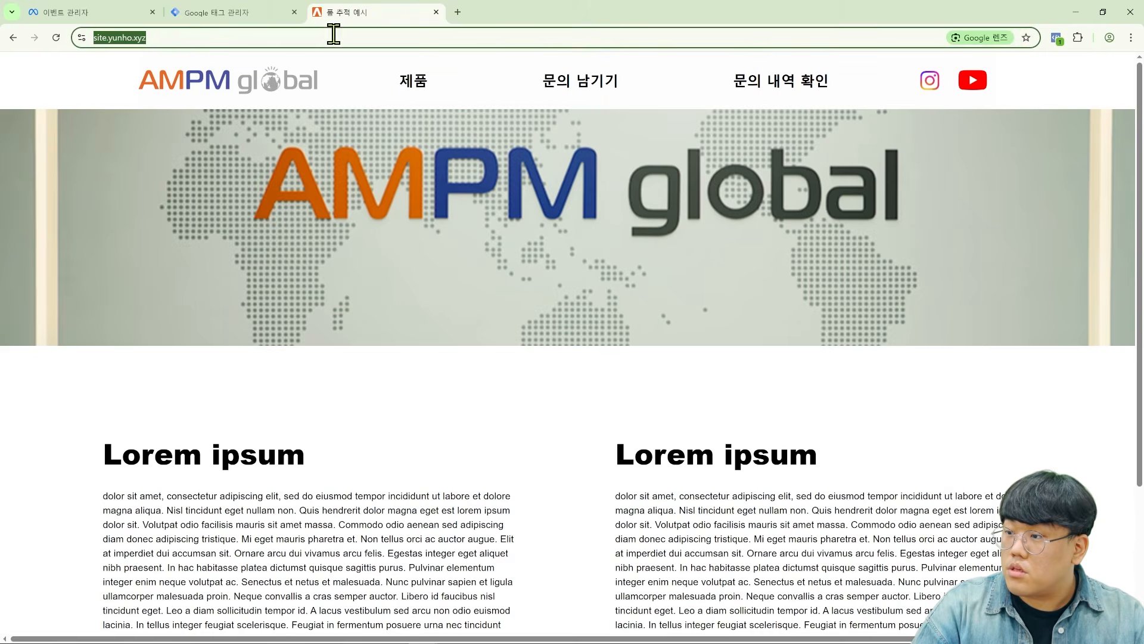
left_click(137, 12)
left_click(600, 520)
type("https://site.yunho.xyz/")
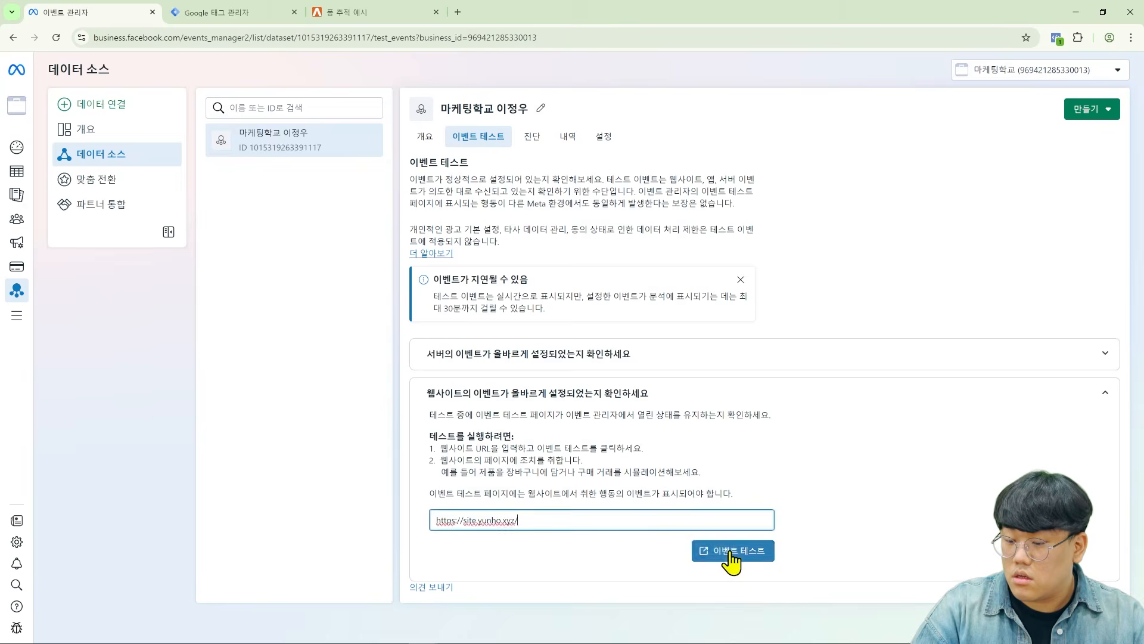
left_click(733, 555)
left_click(116, 12)
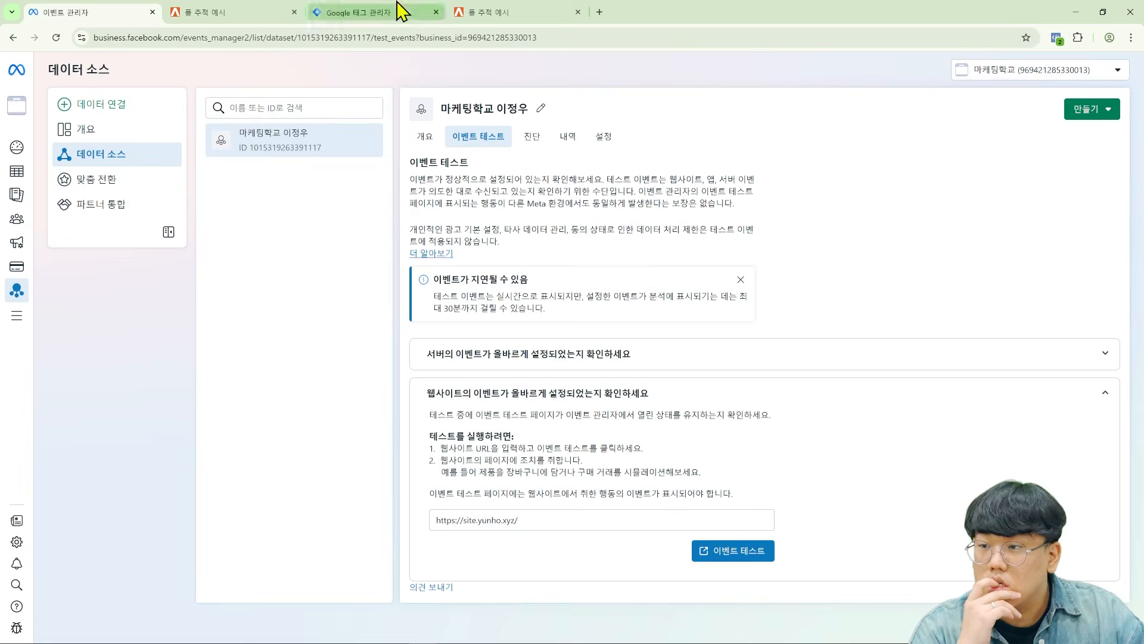
- Submit and publish the workspace changes as version 6, then close the version summary
left_click(327, 12)
left_click(1108, 111)
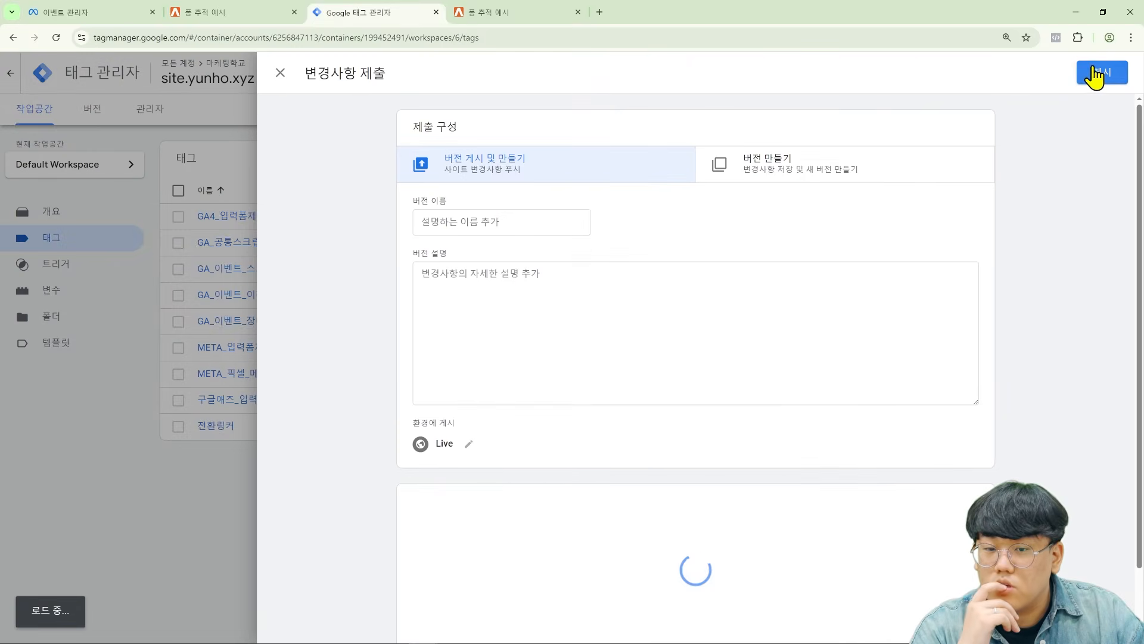
left_click(1096, 74)
left_click(738, 443)
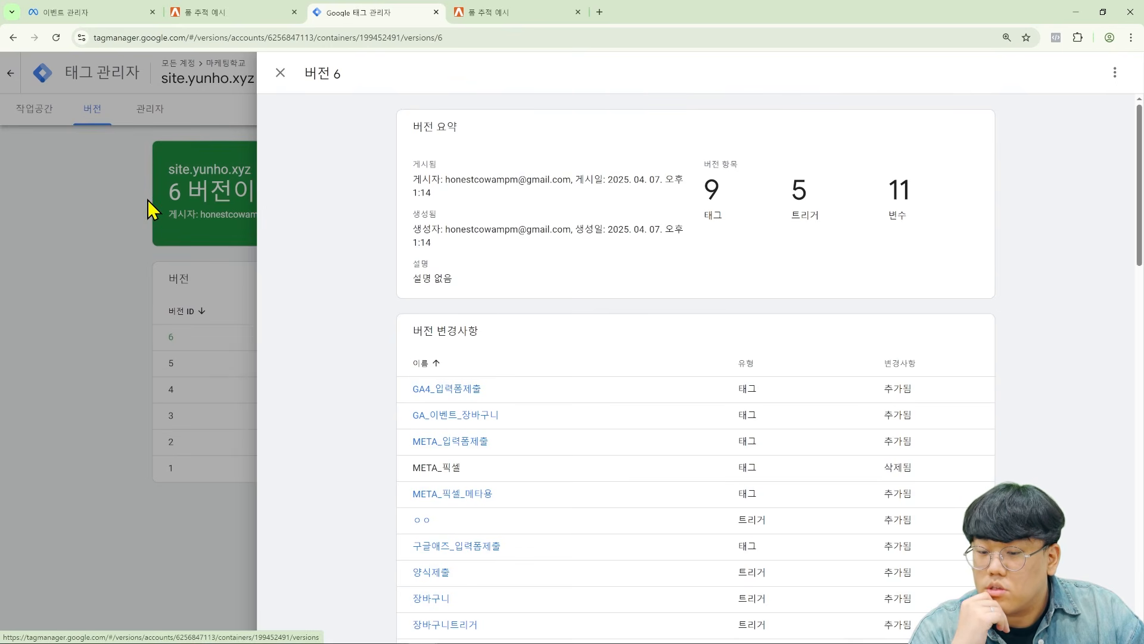
left_click(149, 199)
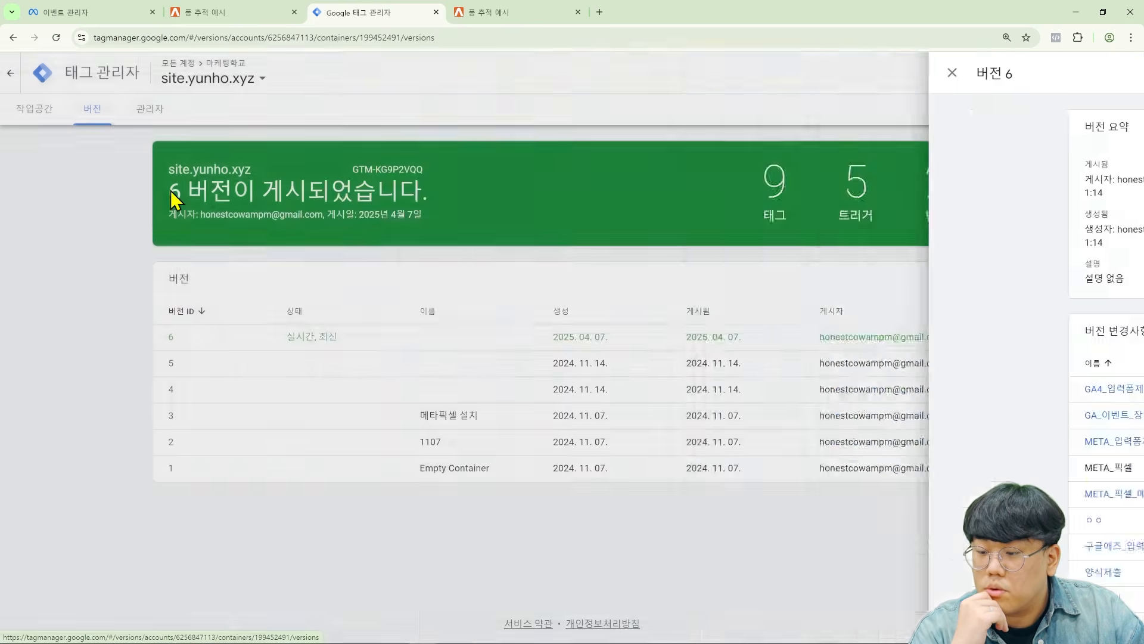
left_click(47, 111)
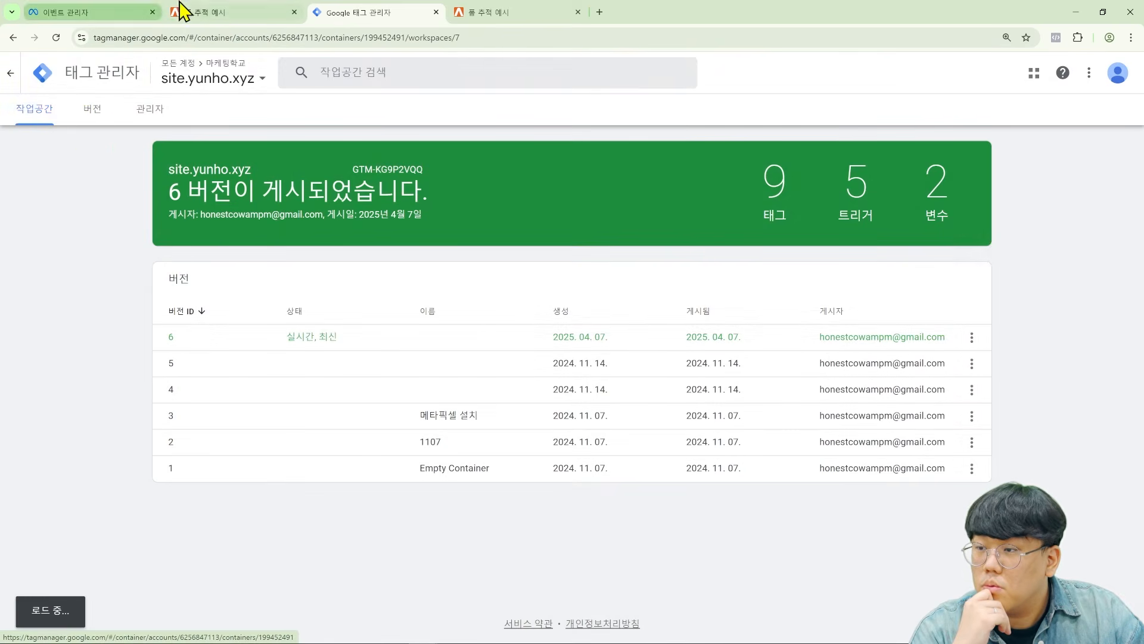
left_click(119, 11)
- Relaunch the website event test, collapse that section, and browse the AMPM site's product list and inquiry form
left_click(705, 547)
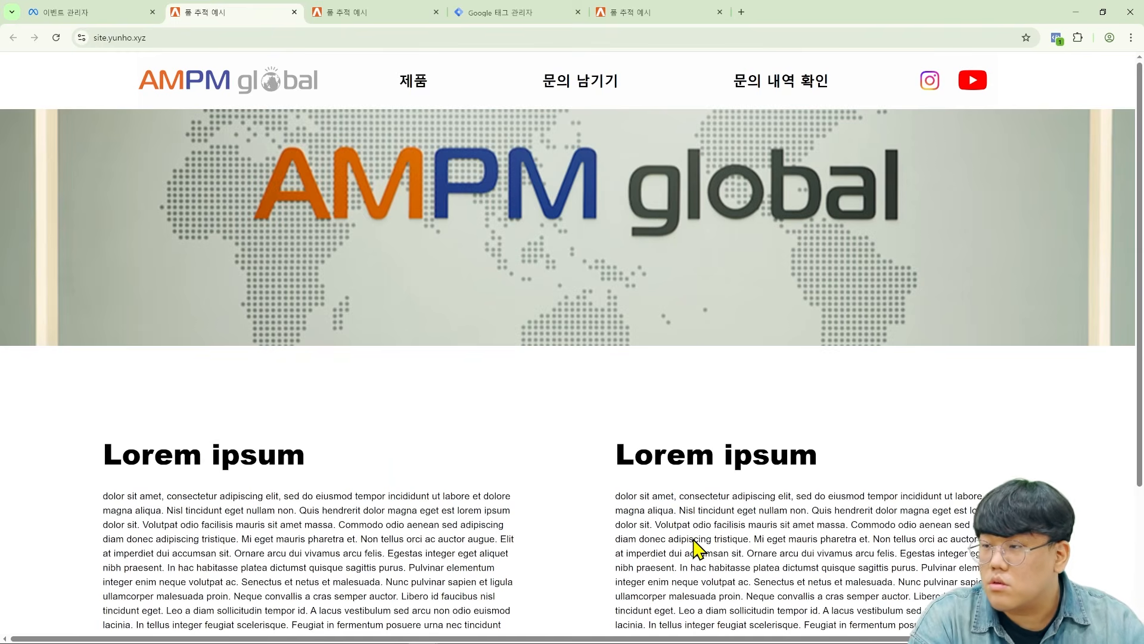
left_click(37, 10)
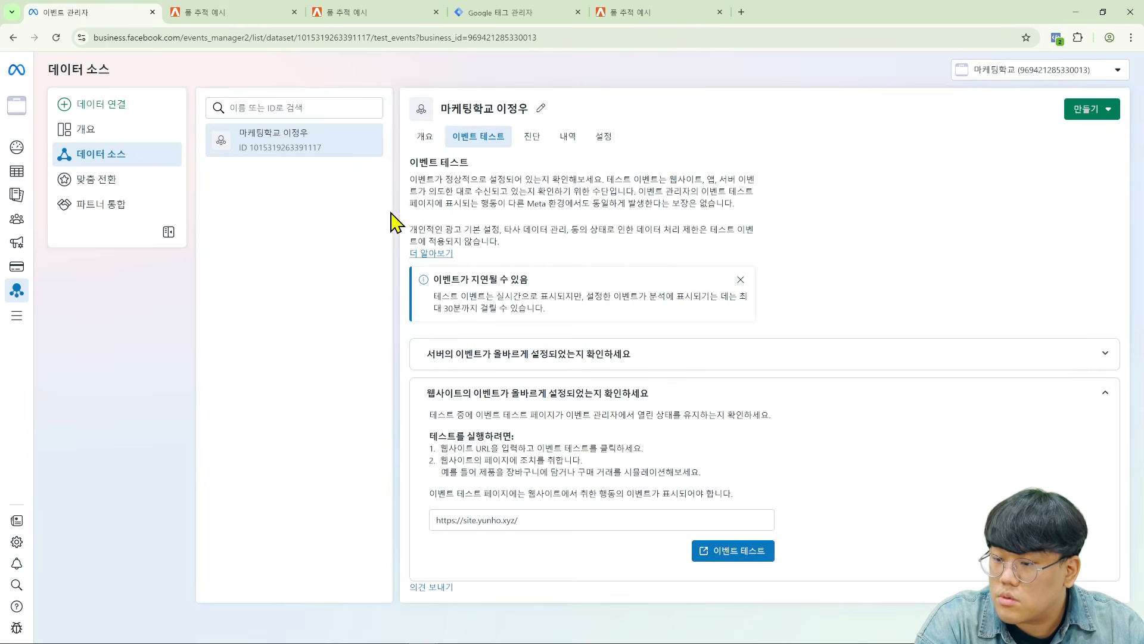
left_click(1088, 394)
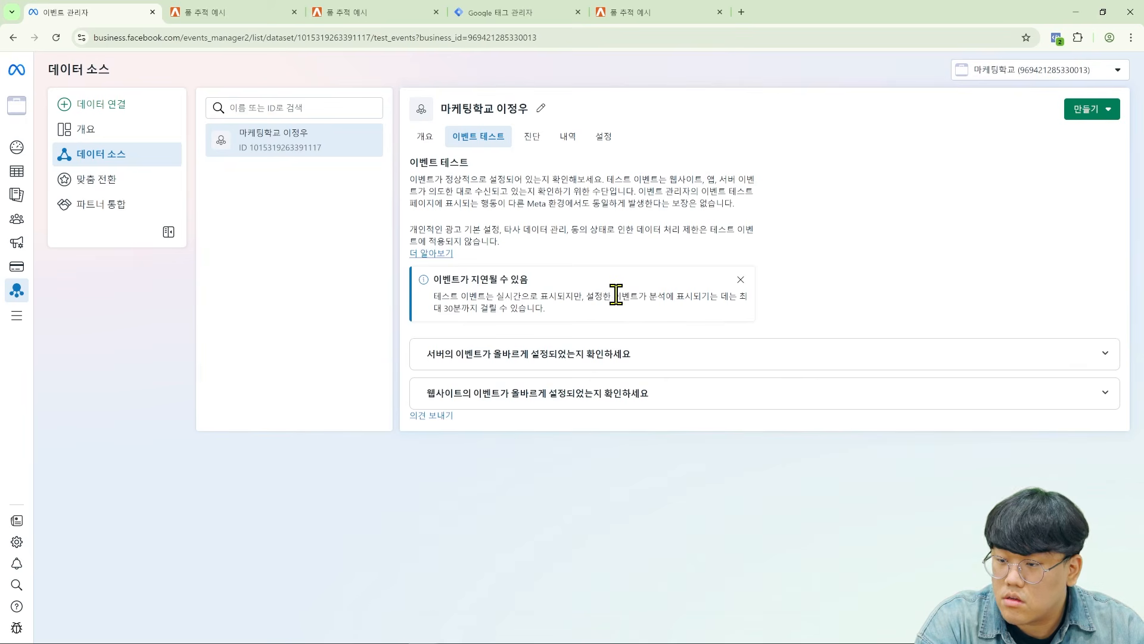
left_click(274, 10)
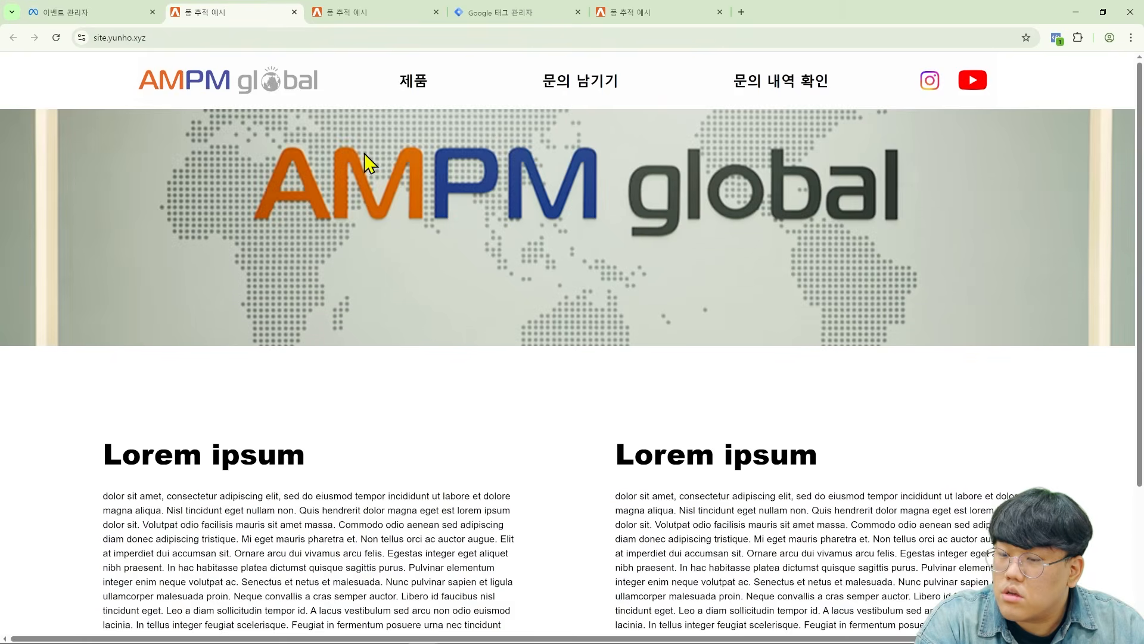
scroll(372, 168, "down", 3)
left_click(406, 83)
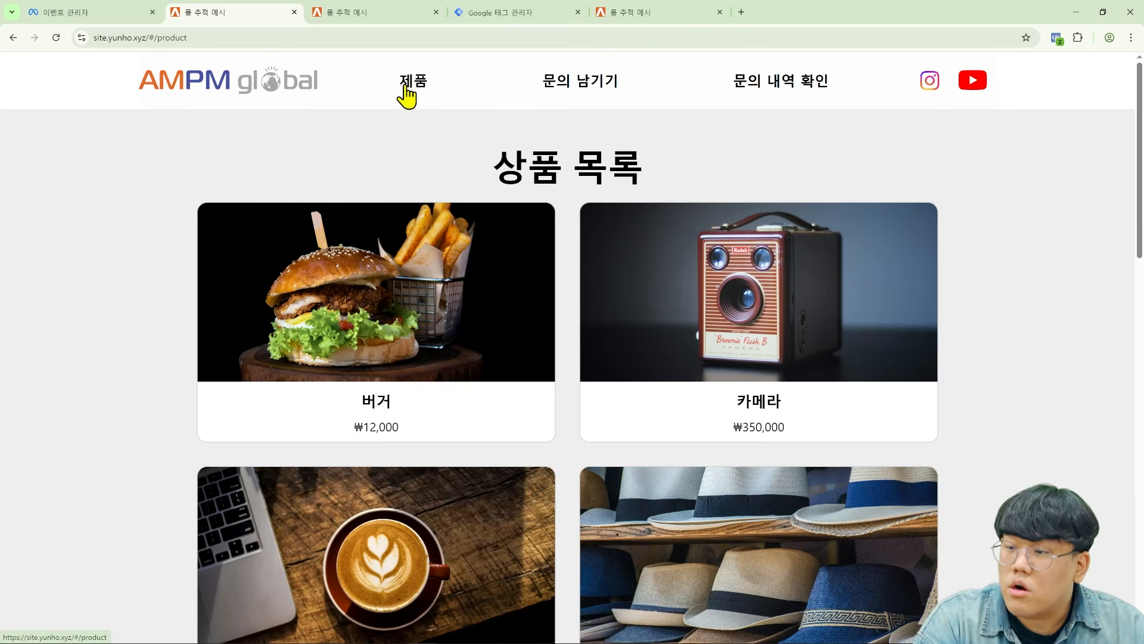
left_click(579, 84)
scroll(582, 160, "down", 1)
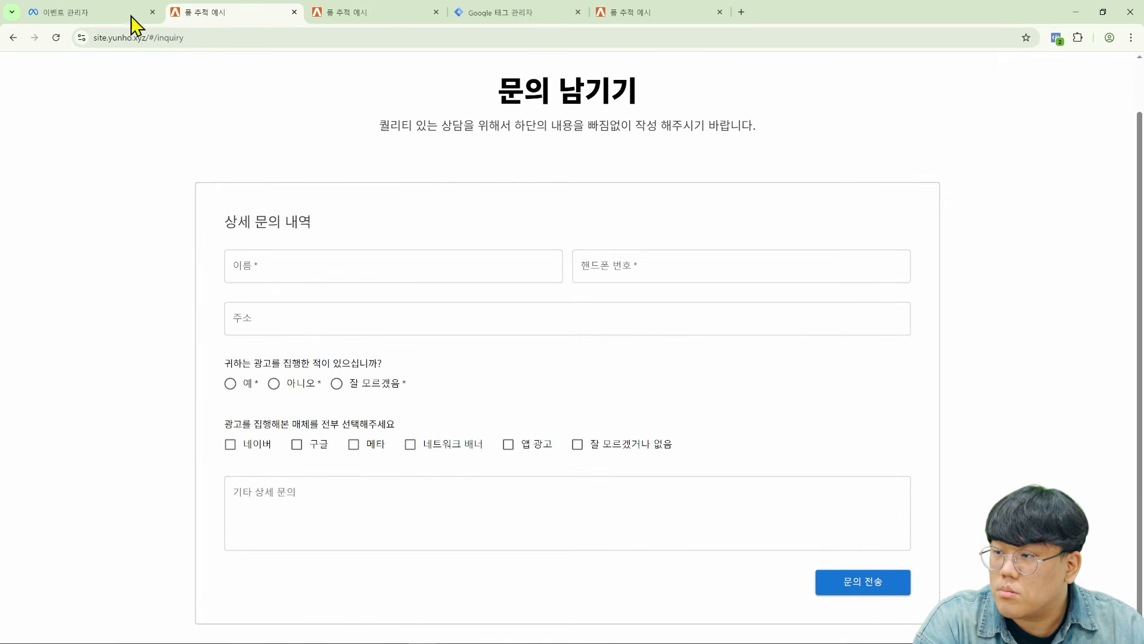
- Check the dataset Overview's no-activity notice and 30-minute delay note, then view the 이벤트 추가 setup step
left_click(42, 12)
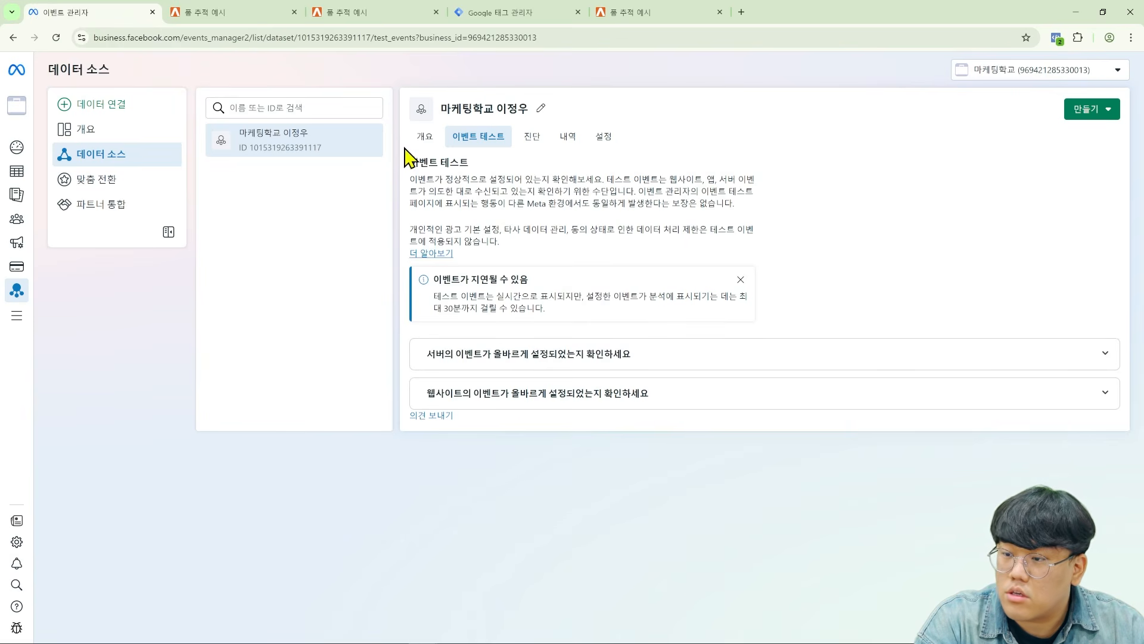
left_click(423, 136)
scroll(596, 292, "down", 1)
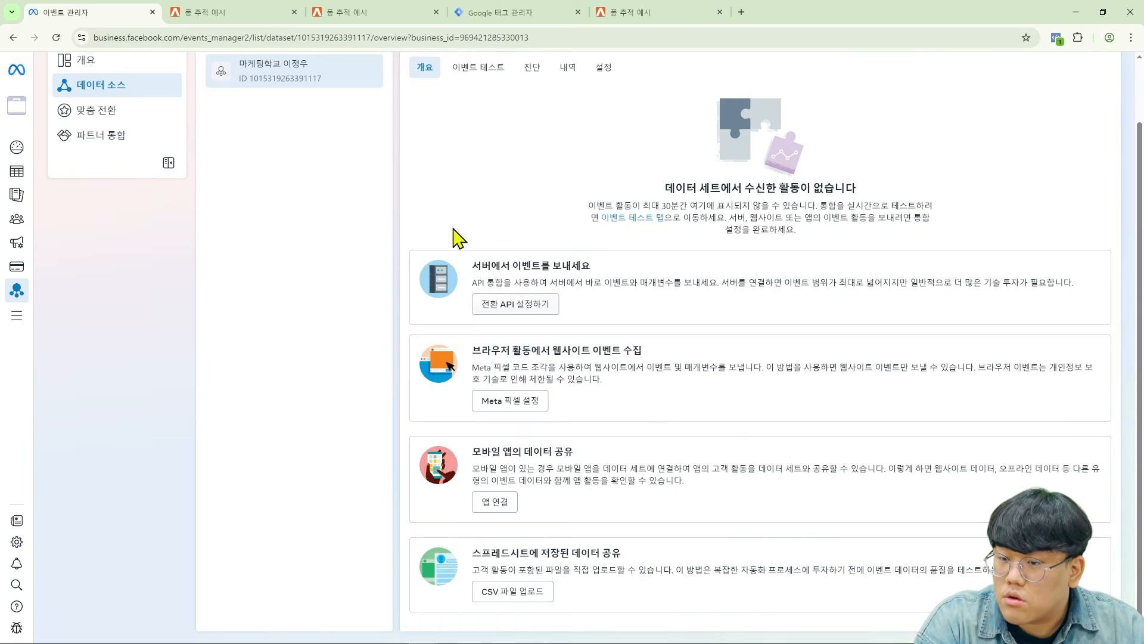
left_click_drag(643, 205, 830, 204)
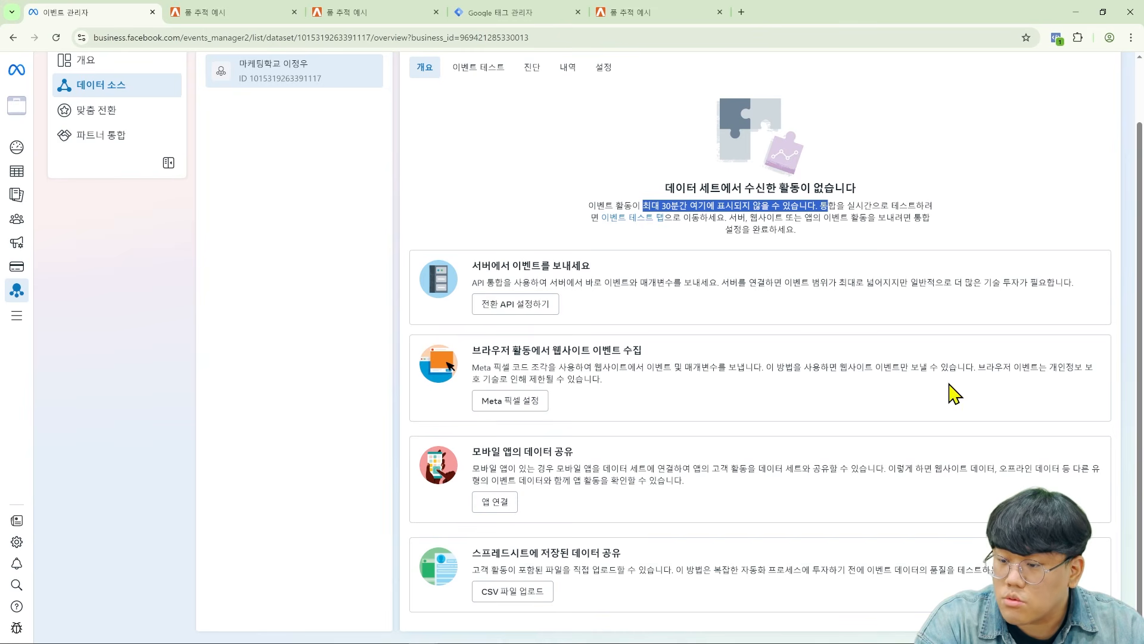
left_click(812, 373)
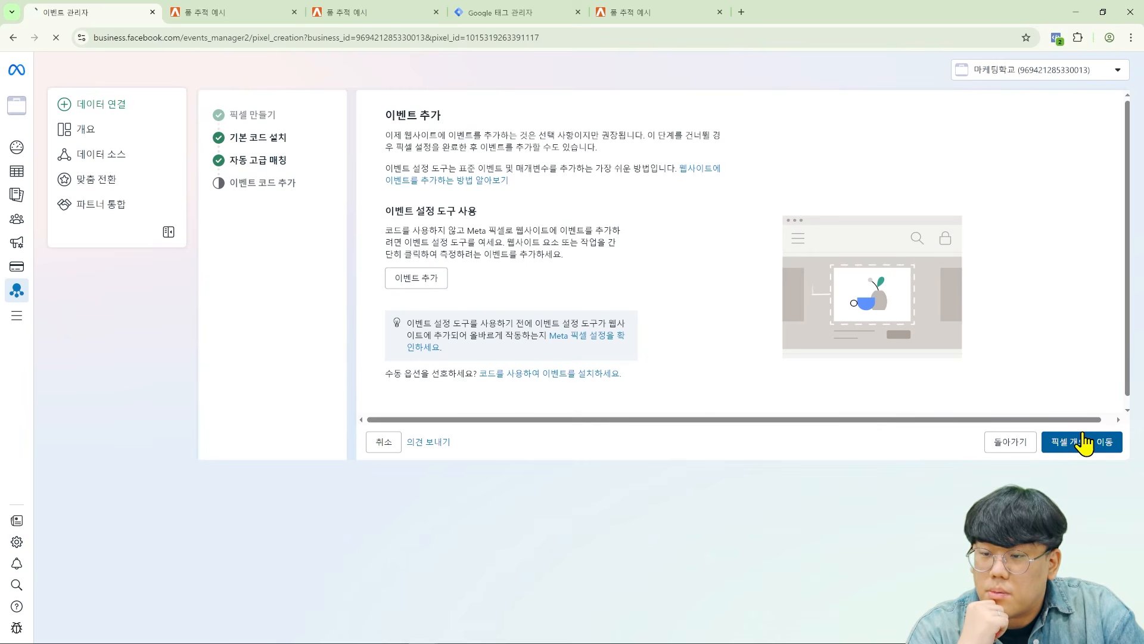
left_click(626, 12)
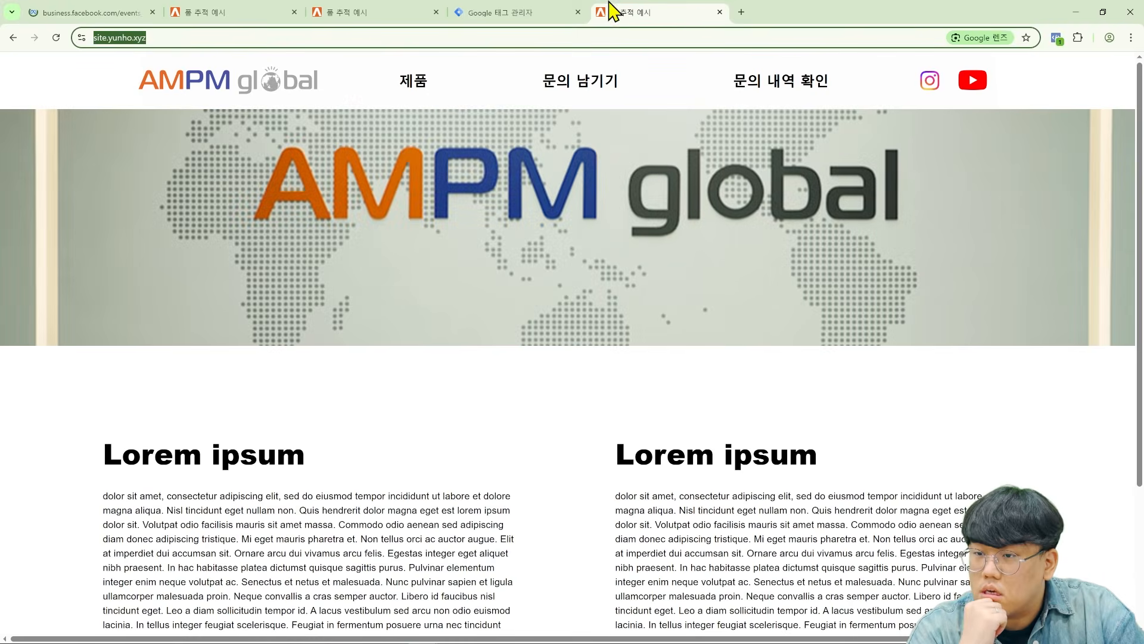
- Bring up the Meta 픽셀 표준 이벤트 사양 help page and read its standard events introduction
left_click(262, 11)
left_click(492, 12)
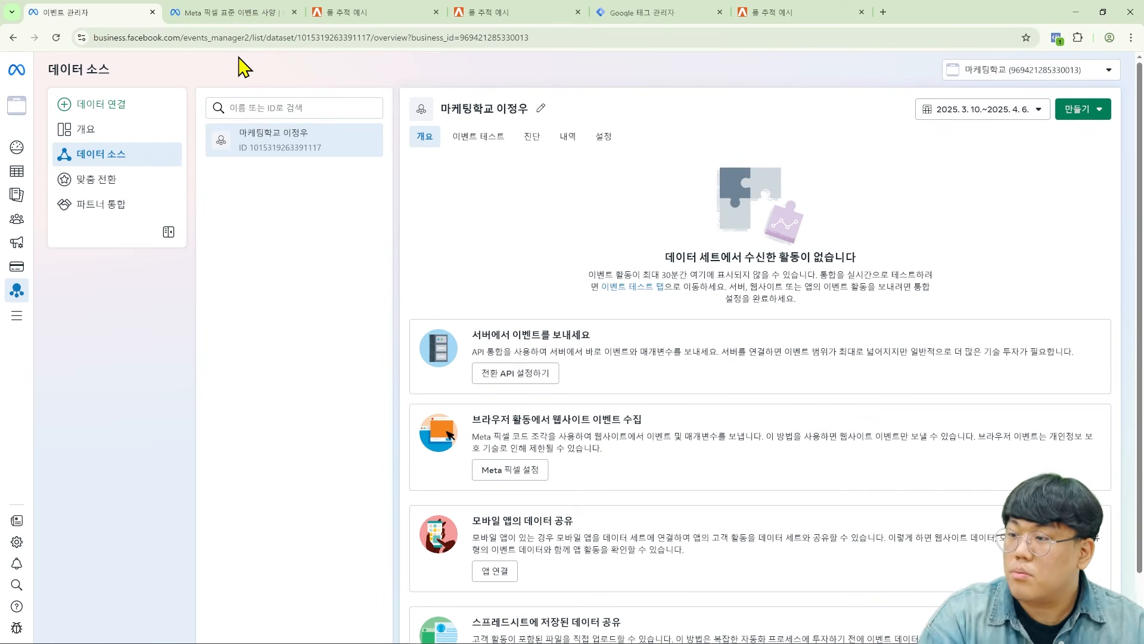
left_click(246, 17)
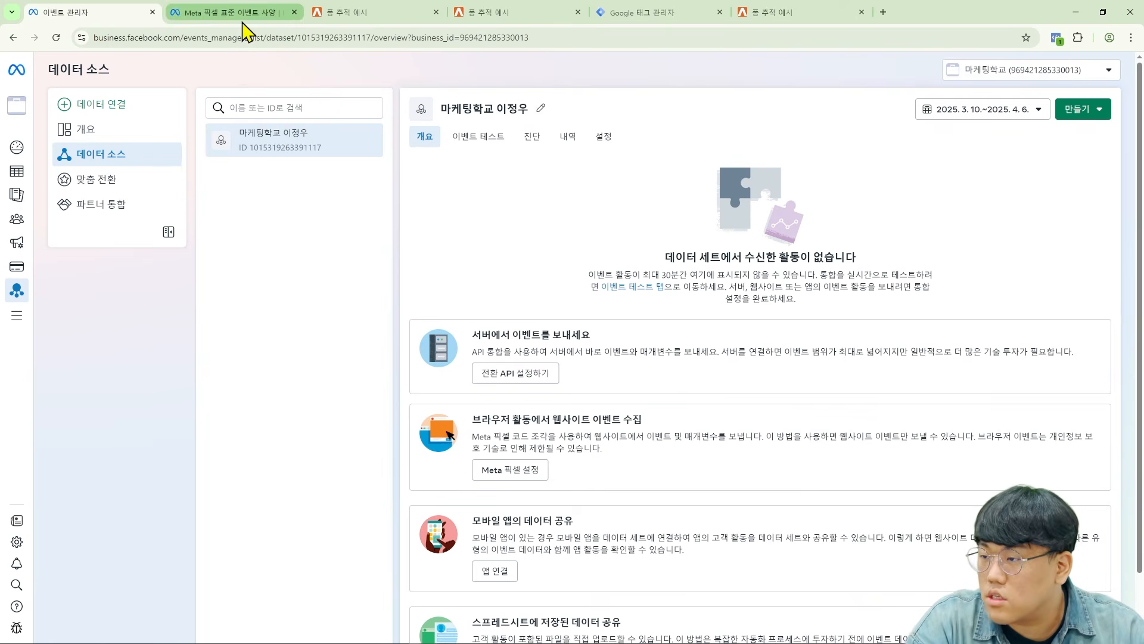
mouse_move(245, 70)
scroll(247, 381, "down", 3)
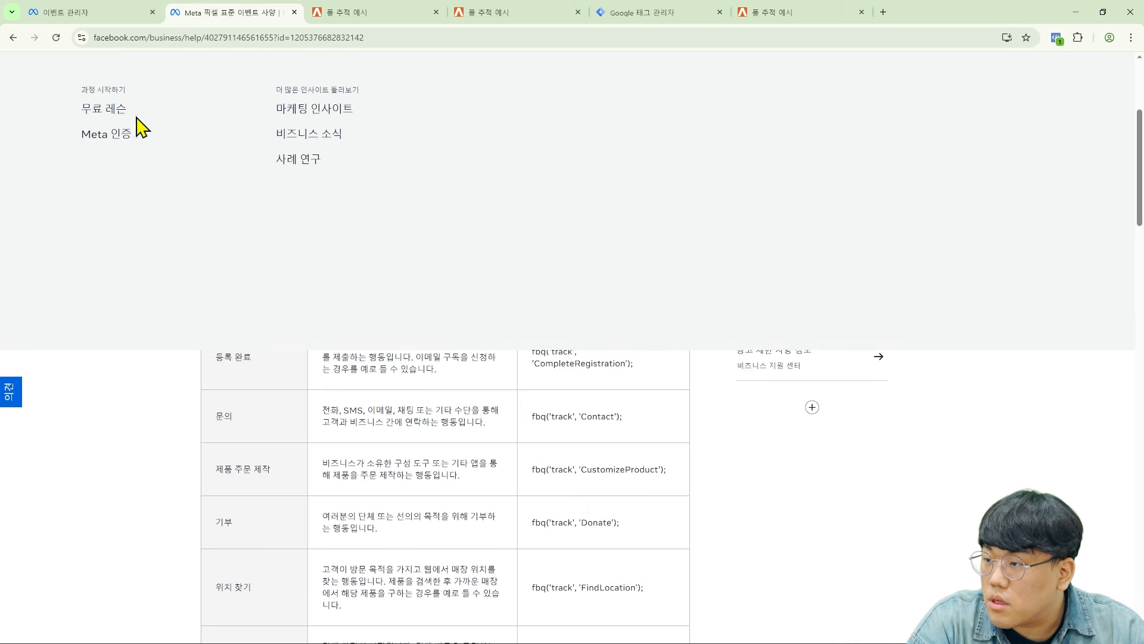
scroll(227, 93, "up", 3)
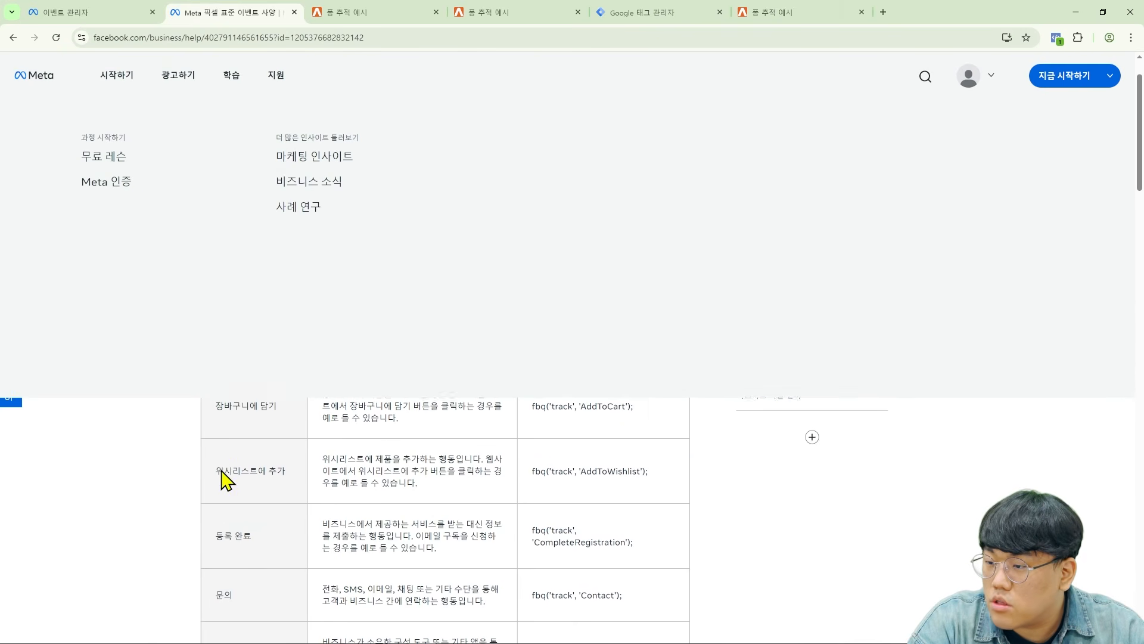
scroll(224, 477, "up", 2)
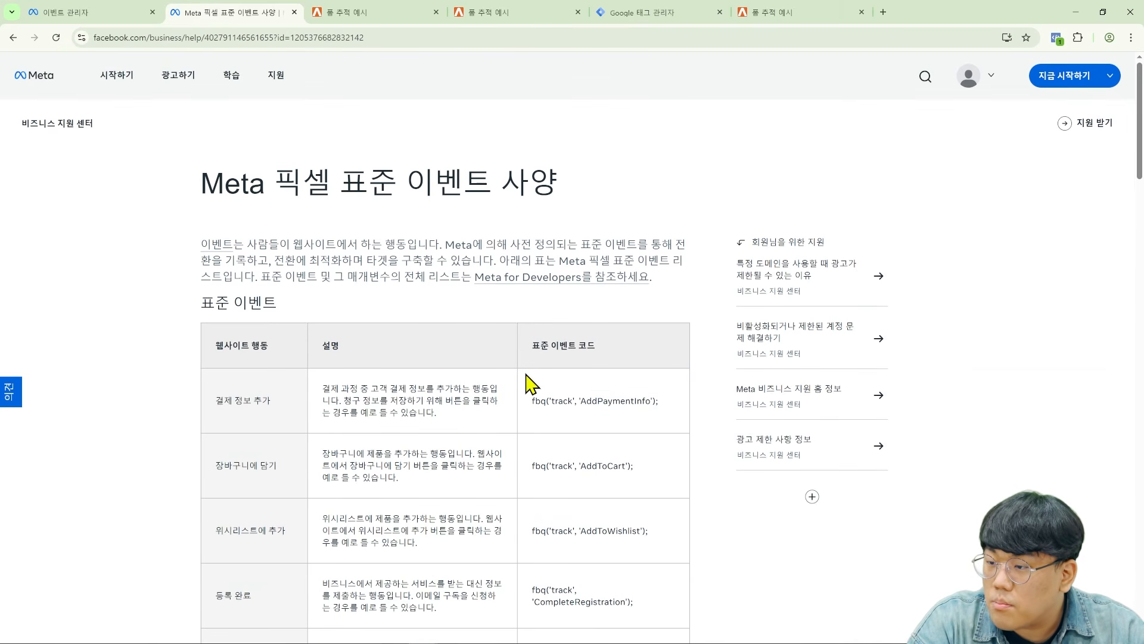
left_click_drag(409, 185, 648, 212)
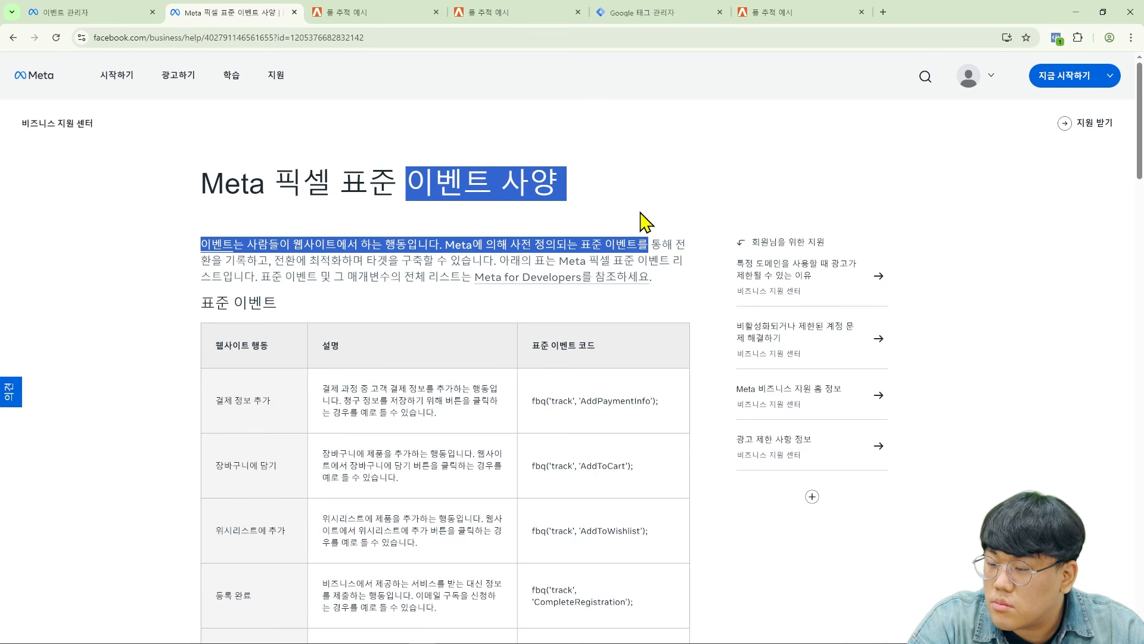
- Scroll to the 문의 row and select its fbq('track', 'Contact'); code
scroll(536, 301, "down", 2)
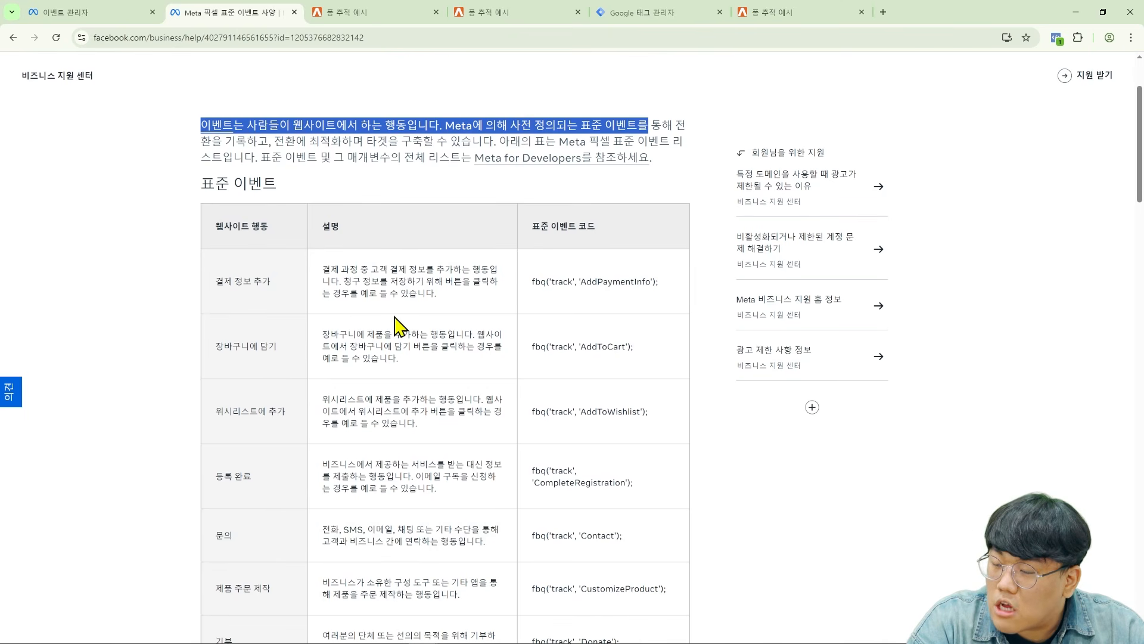
scroll(385, 322, "down", 2)
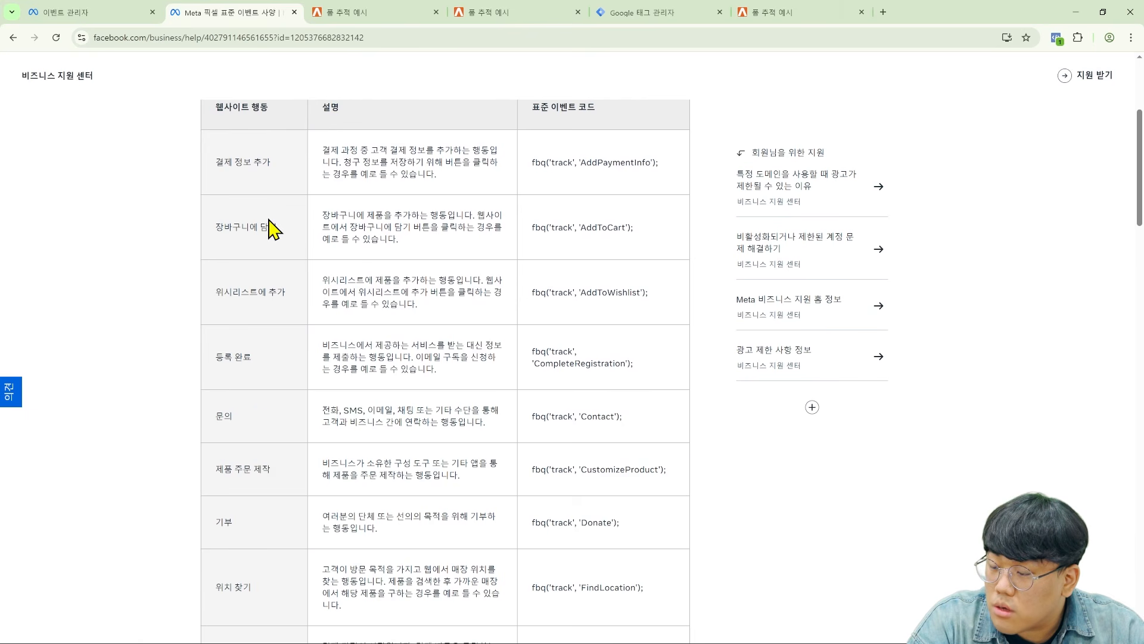
scroll(269, 232, "down", 2)
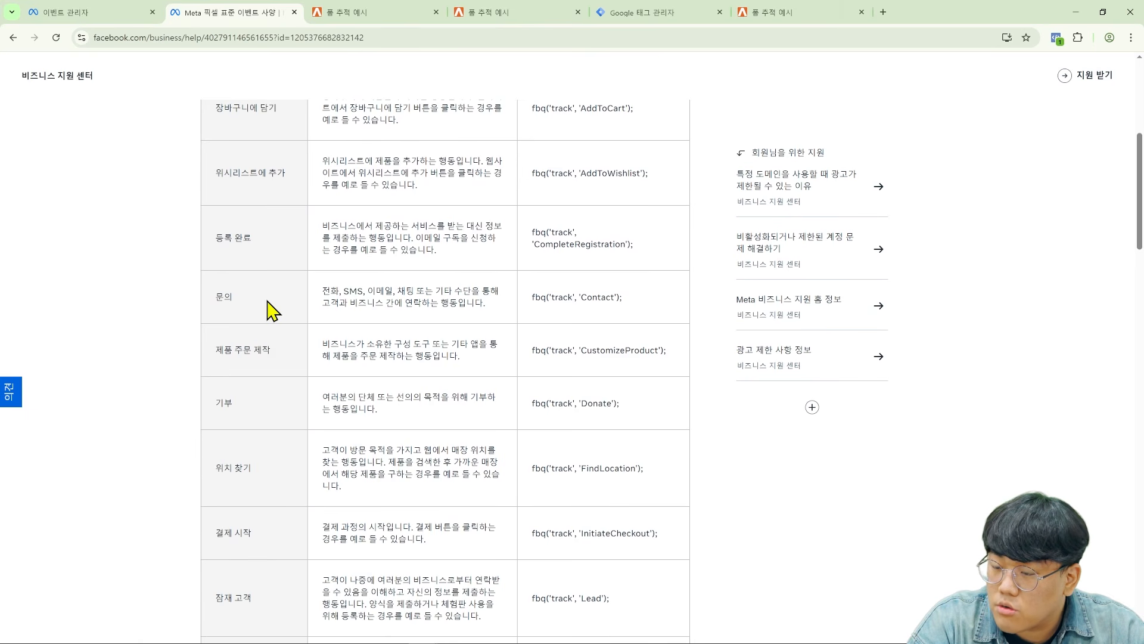
left_click_drag(529, 301, 624, 305)
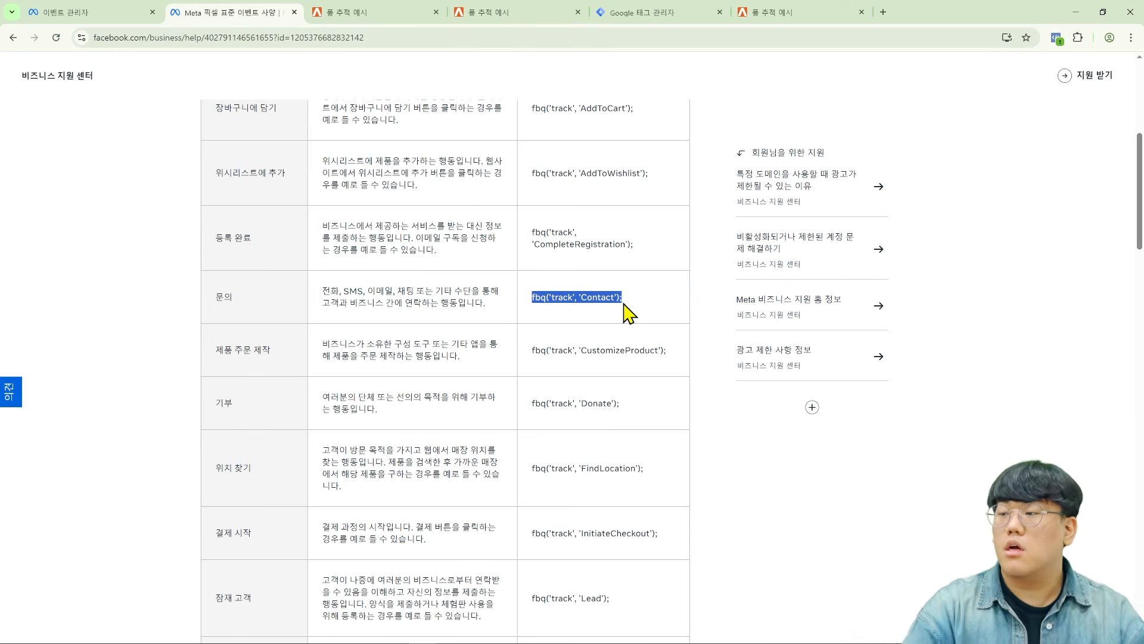
left_click(76, 12)
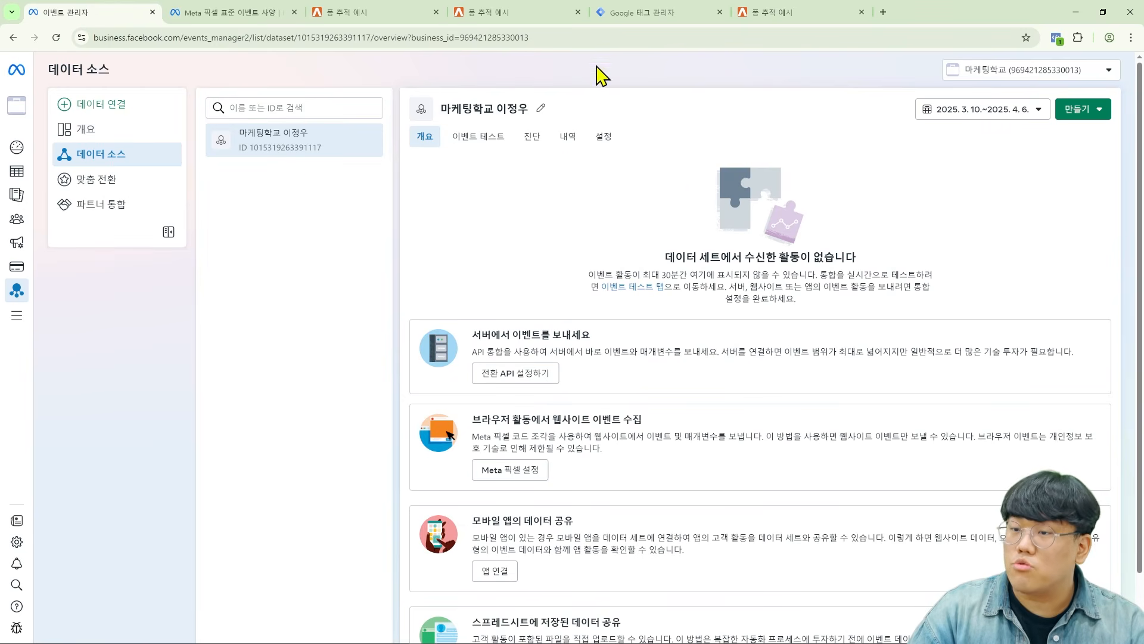
- Place Tag Manager beside the help page, then start and discard an untitled tag draft
left_click(620, 16)
left_click_drag(592, 27, 334, 24)
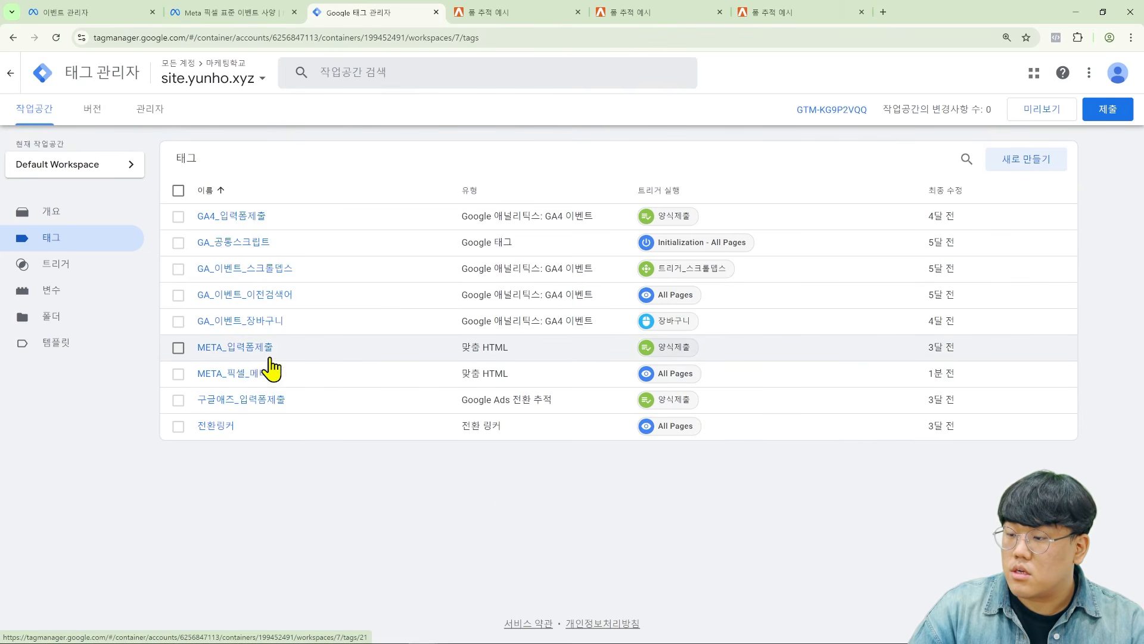
left_click(1034, 159)
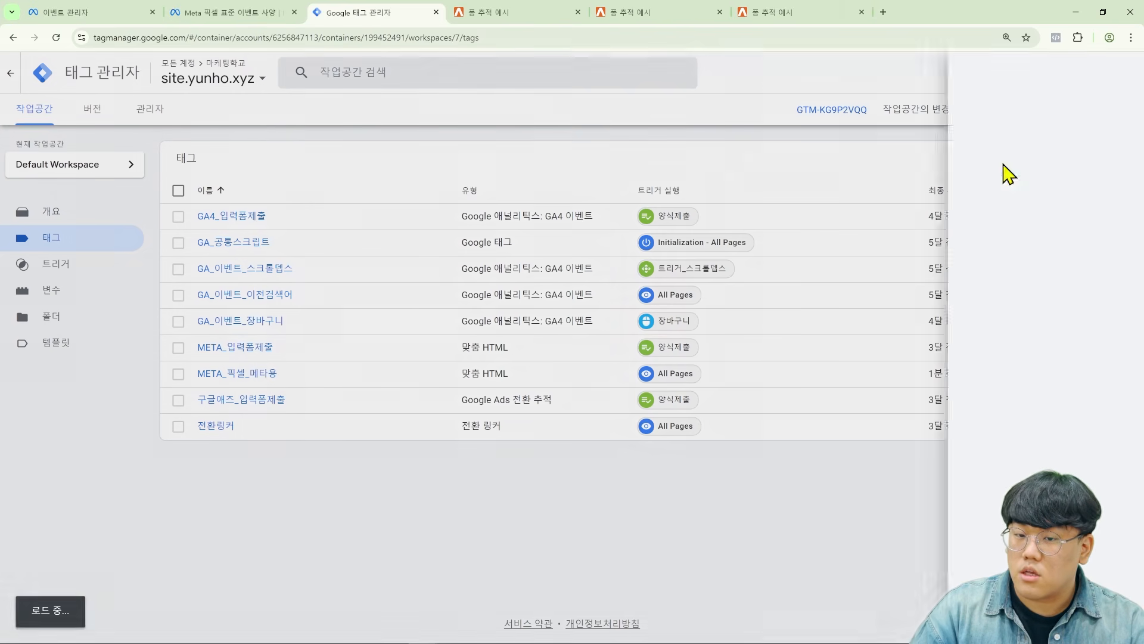
left_click(416, 192)
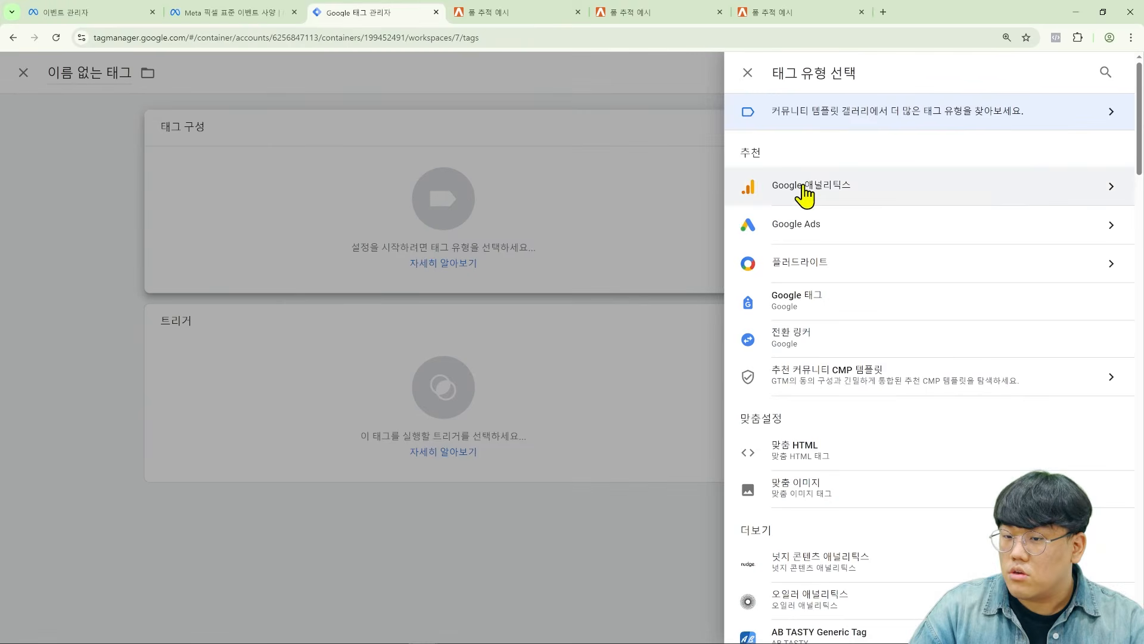
left_click(518, 193)
left_click(24, 72)
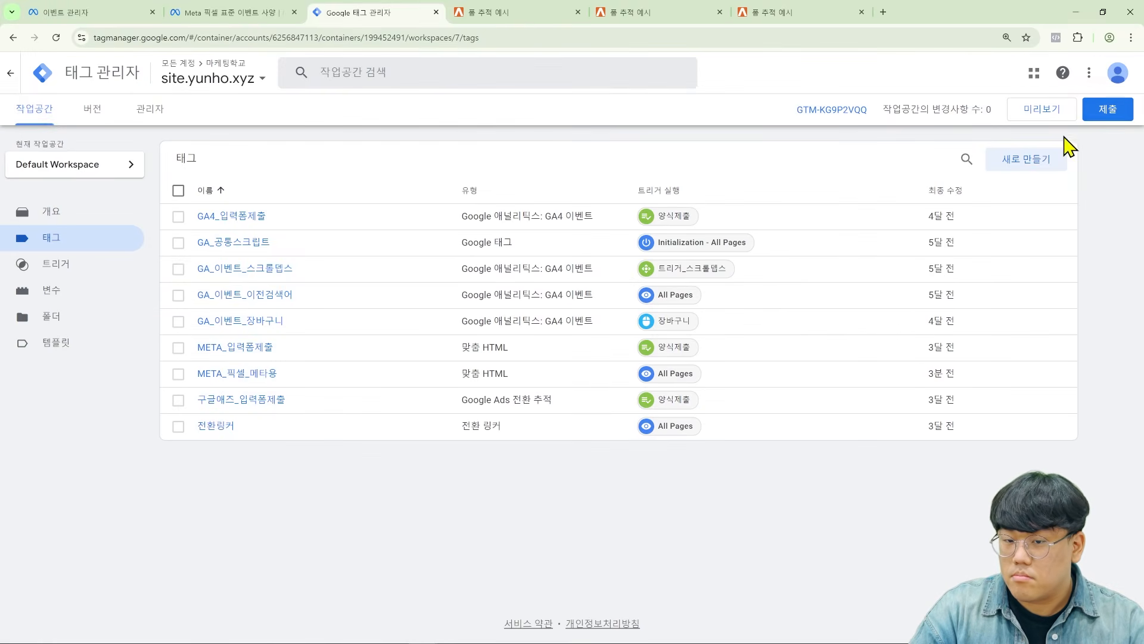
- Create a tag named META_이벤트제출 as Custom HTML containing the pasted fbq('track', 'Contact'); script
left_click(1049, 160)
left_click(405, 72)
left_click(337, 72)
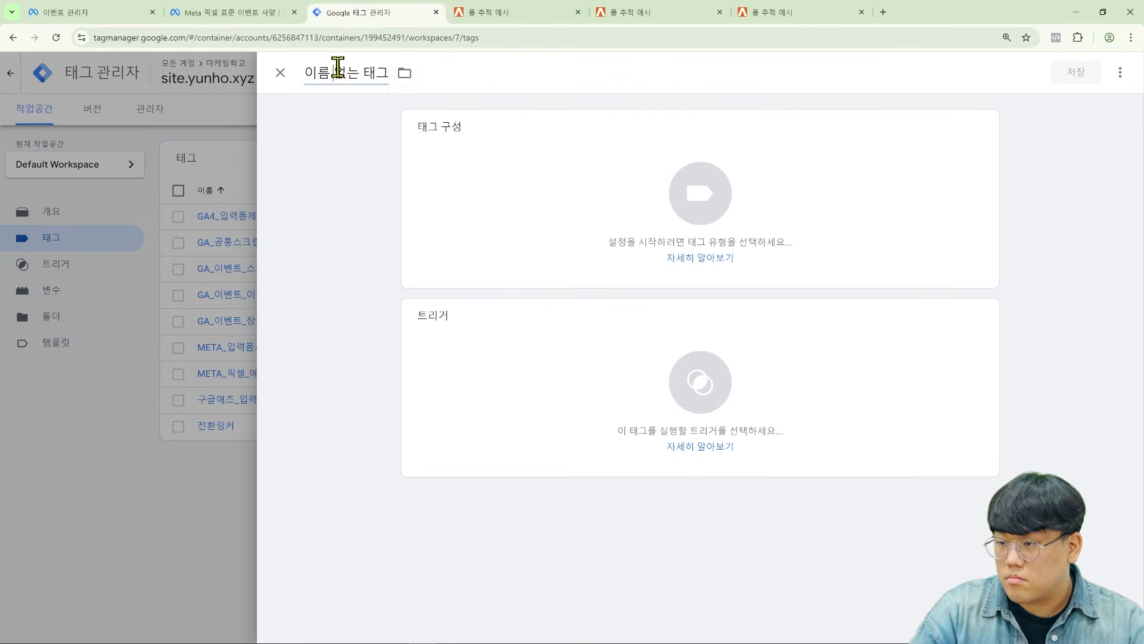
triple_click(337, 71)
key("BackSpace")
type("ME")
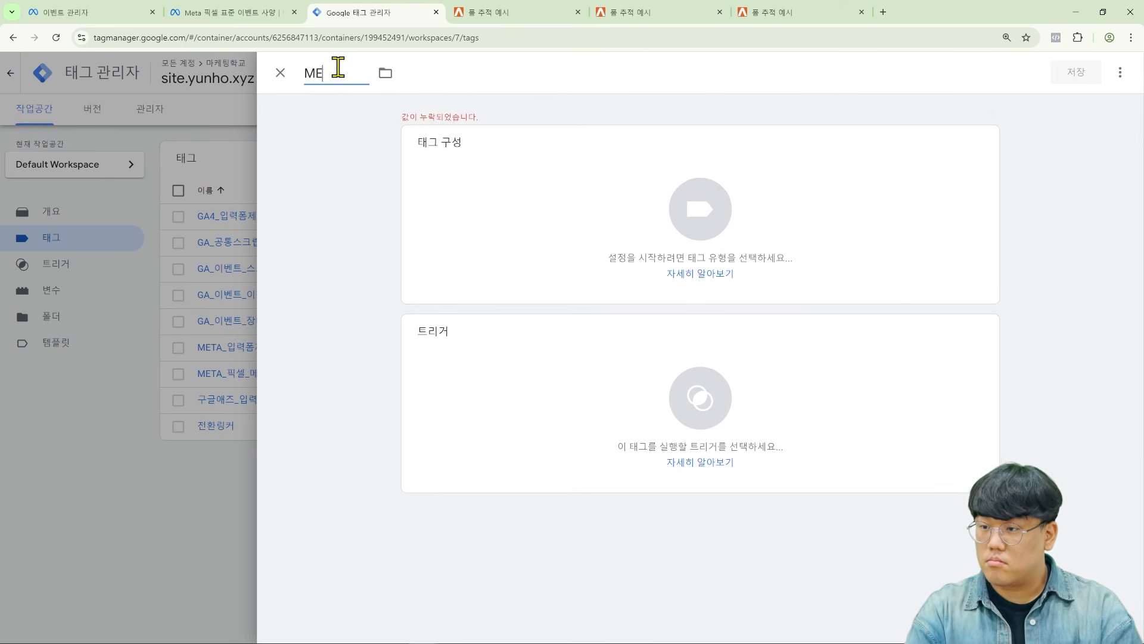
type("TA_이벤트")
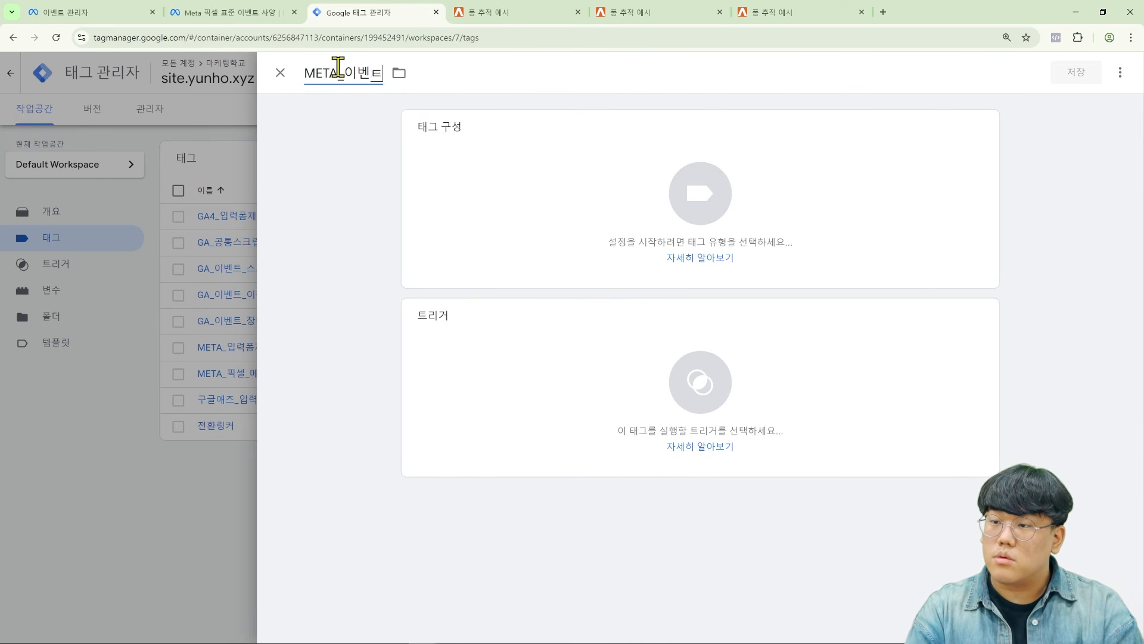
type("제출")
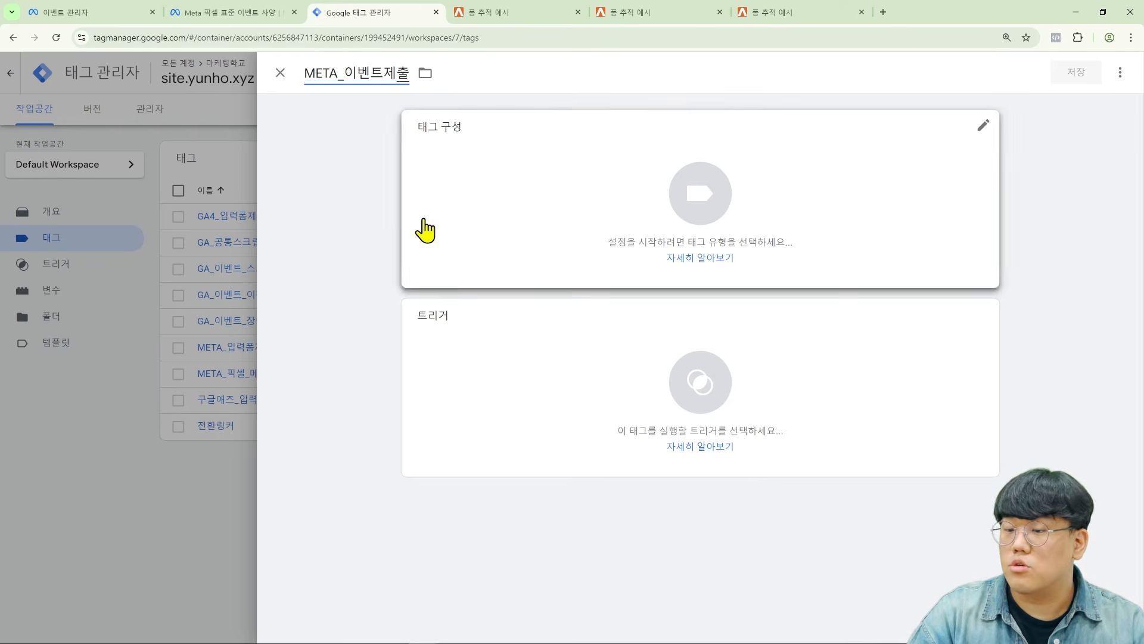
left_click(735, 214)
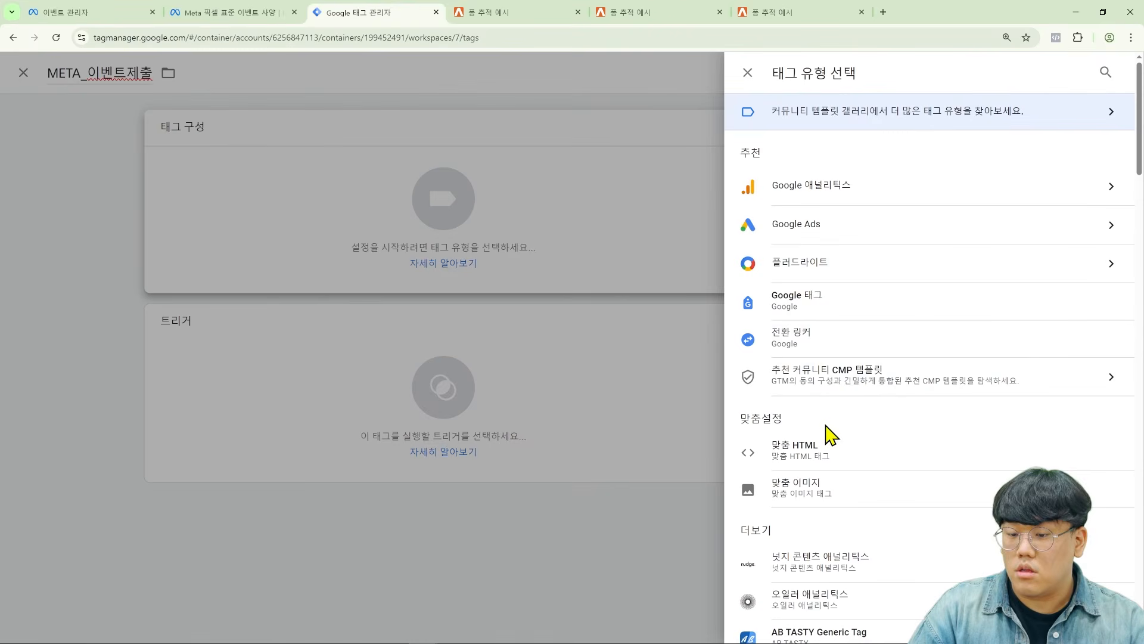
left_click(830, 444)
type("<script>   fbq('track', 'Contact'); </script>")
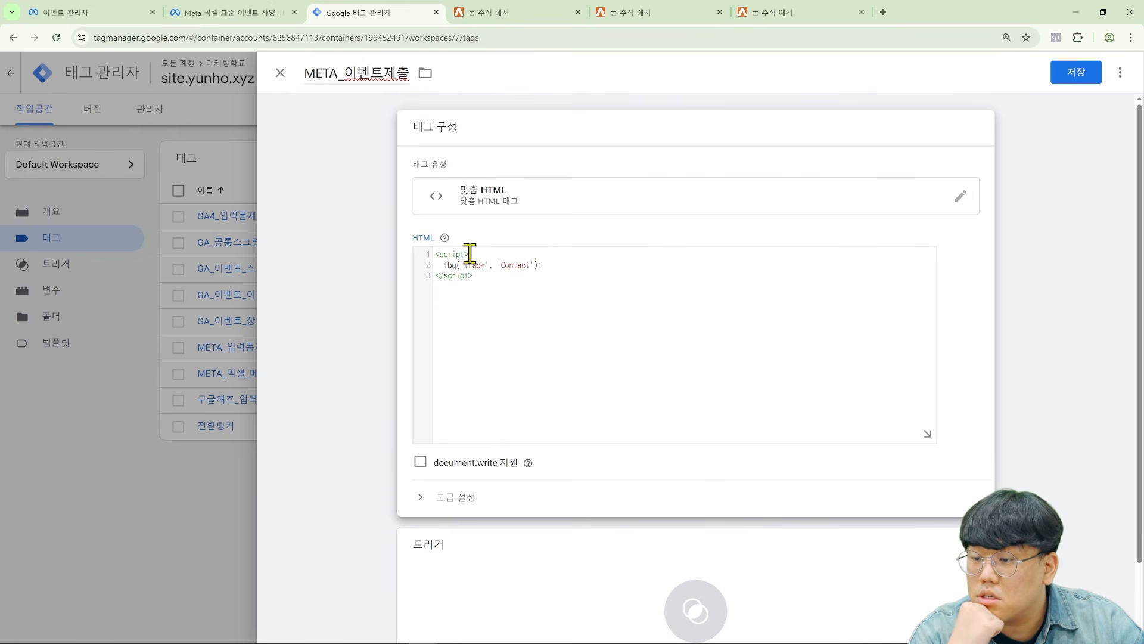
- Compare the pasted fbq Contact line with the code in Meta's standard events reference
left_click_drag(442, 265, 577, 264)
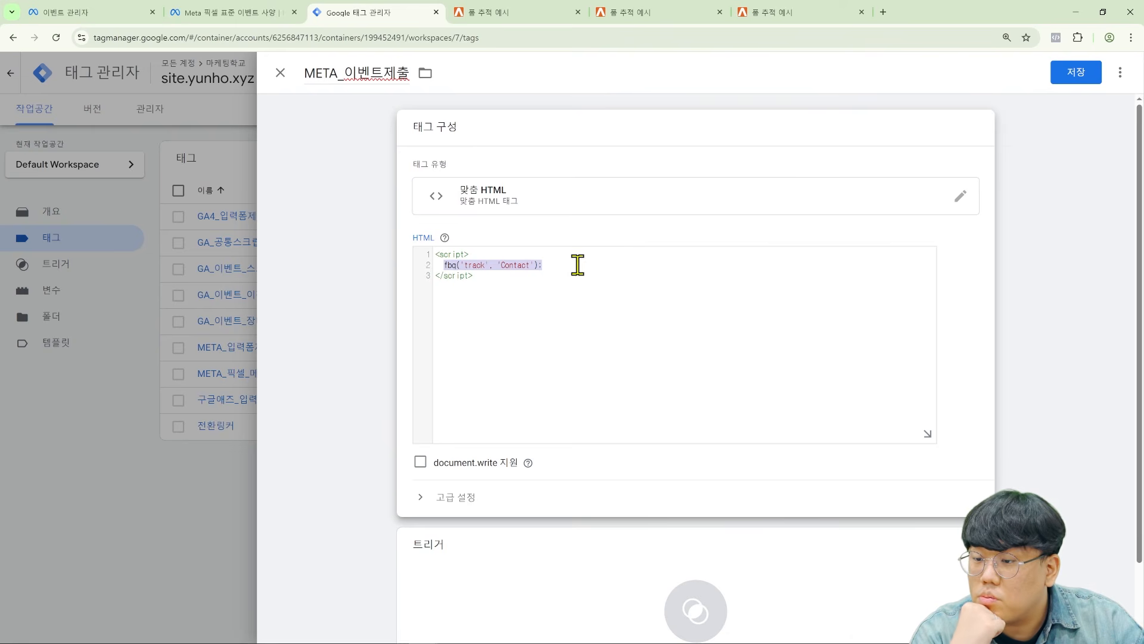
left_click(209, 10)
left_click_drag(531, 297, 670, 304)
left_click(314, 10)
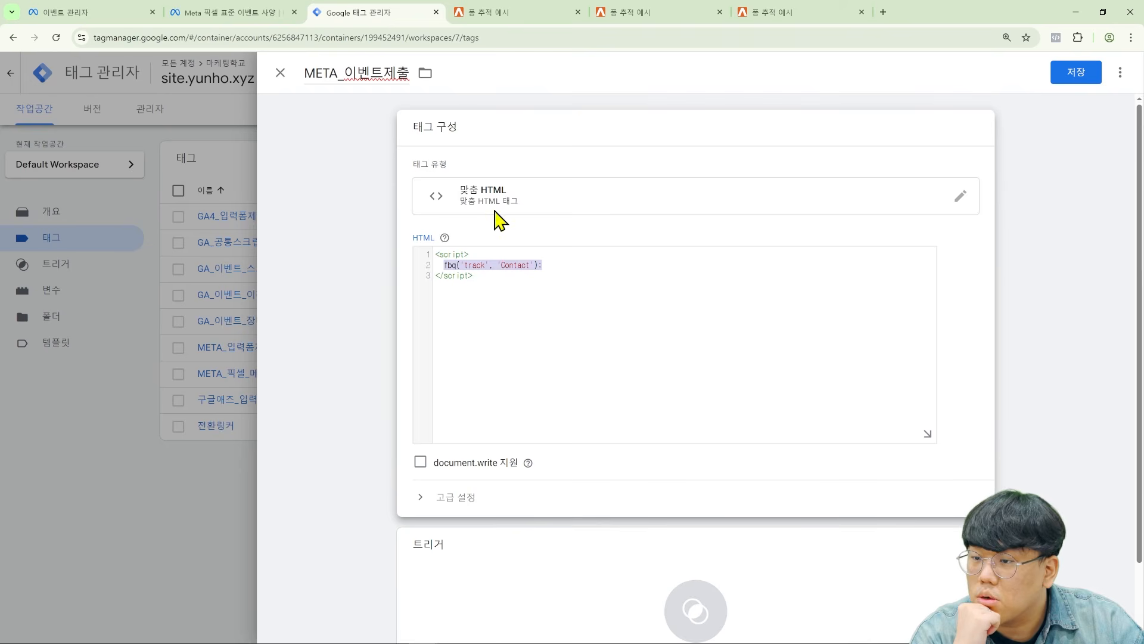
scroll(542, 292, "down", 1)
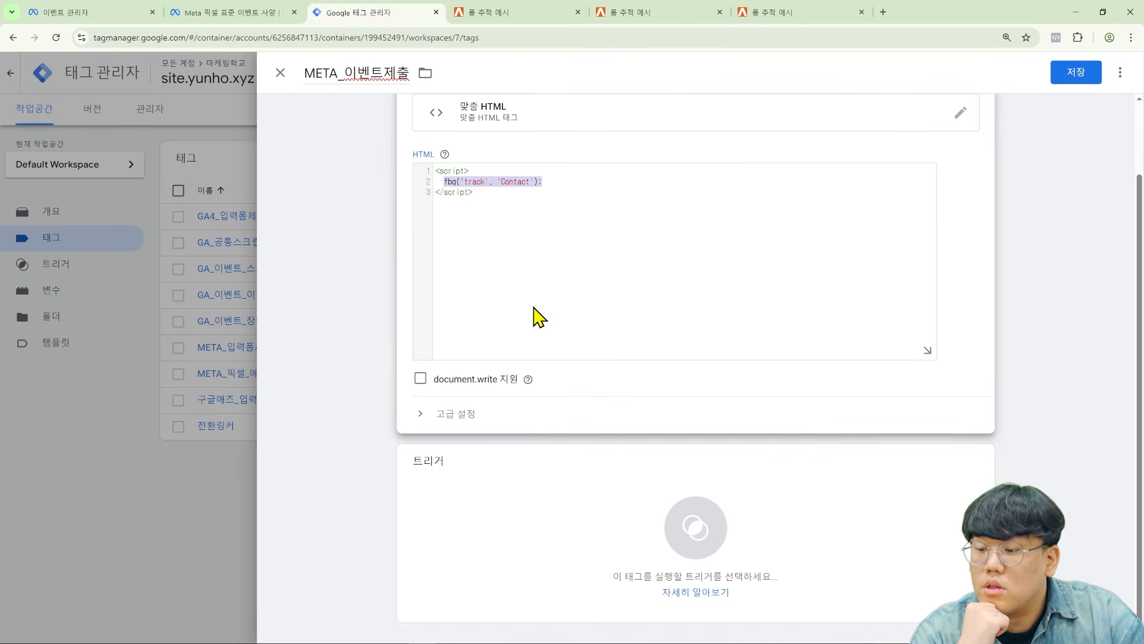
- Set the tag's trigger to 양식제출 and bring the site's inquiry form page forward
left_click(616, 541)
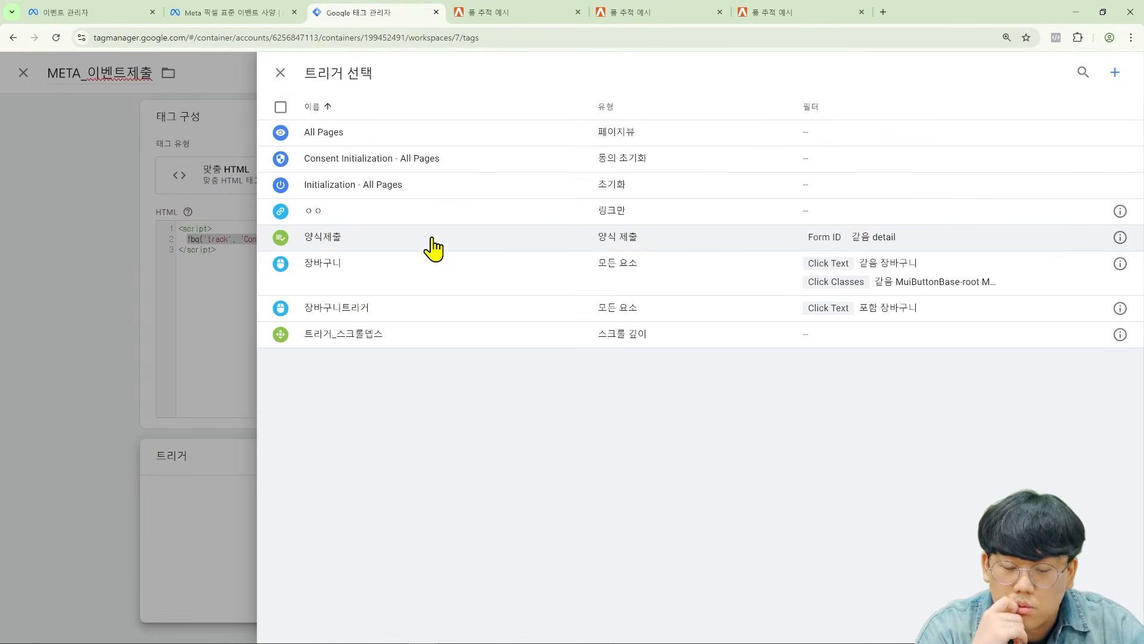
left_click(487, 244)
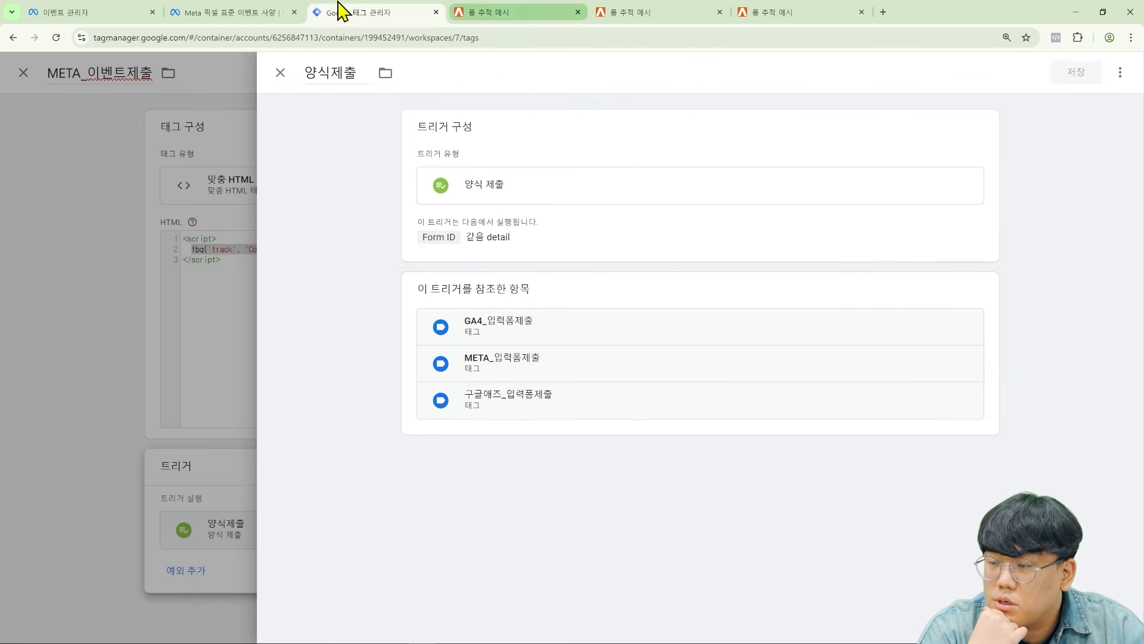
left_click(232, 13)
left_click(122, 11)
left_click(504, 11)
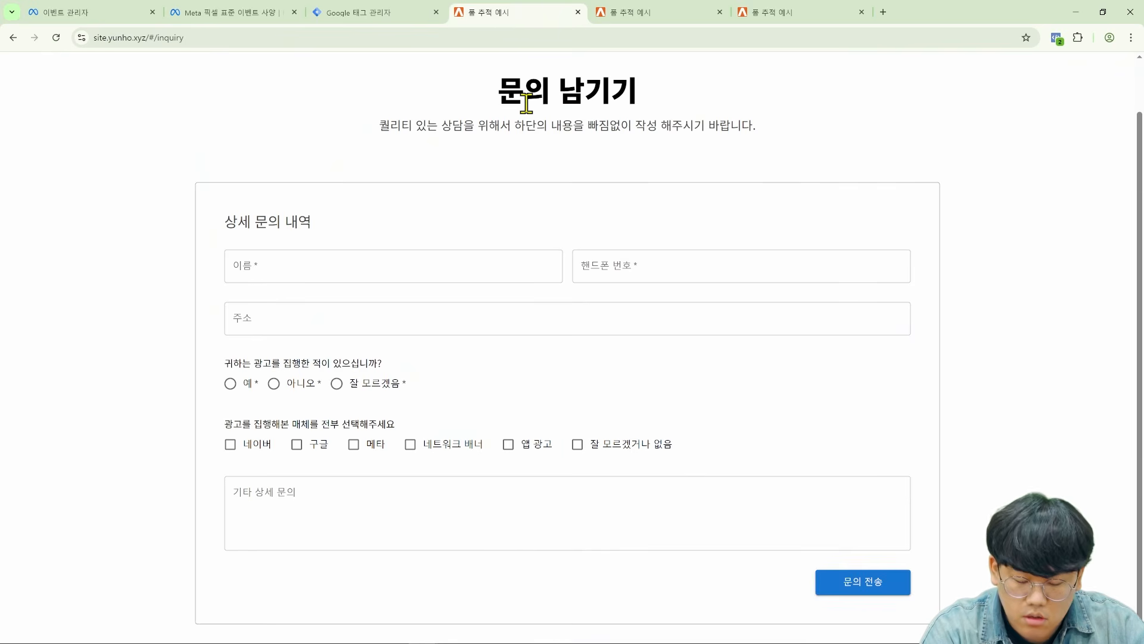
- Inspect the 문의 전송 button and its containing block in DevTools to reveal form id="detail"
key("F12")
left_click(823, 113)
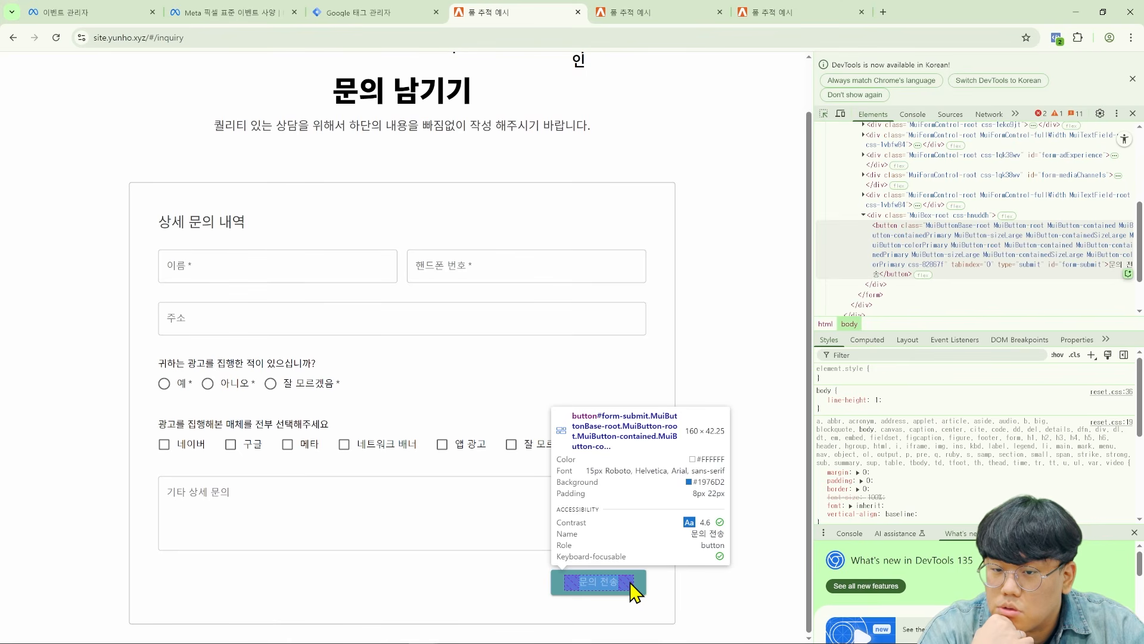
left_click(634, 590)
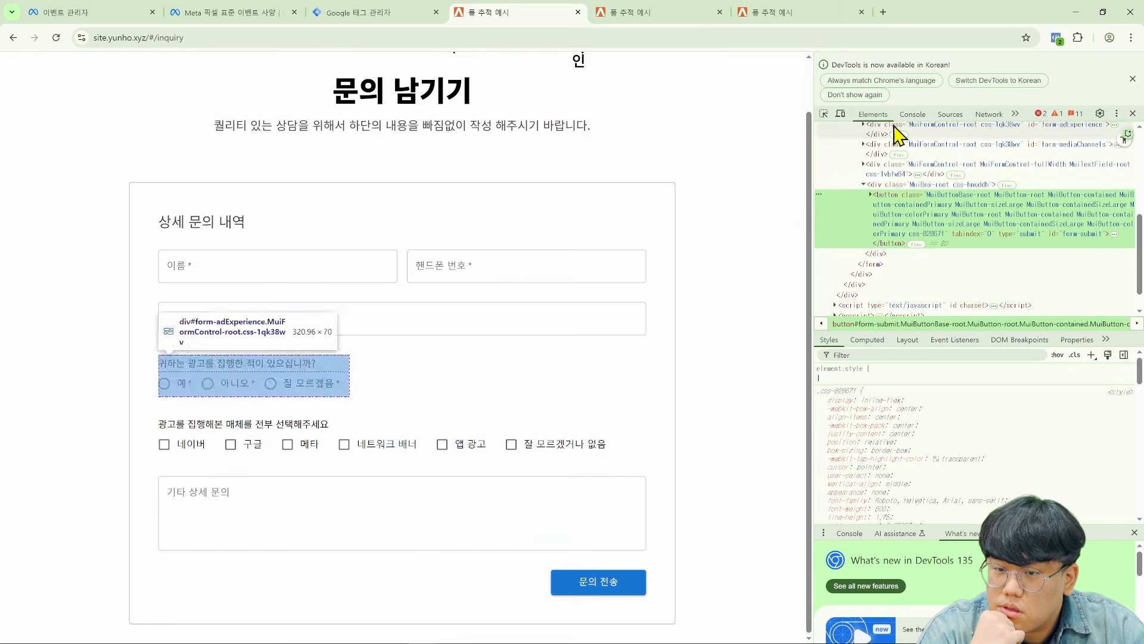
left_click(824, 113)
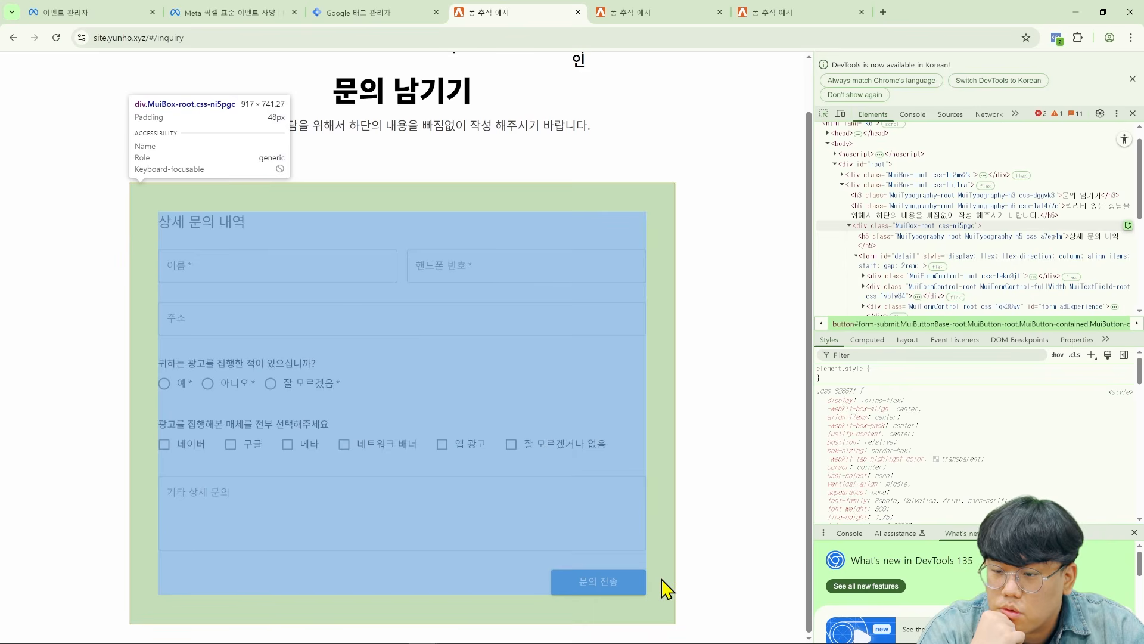
left_click(665, 588)
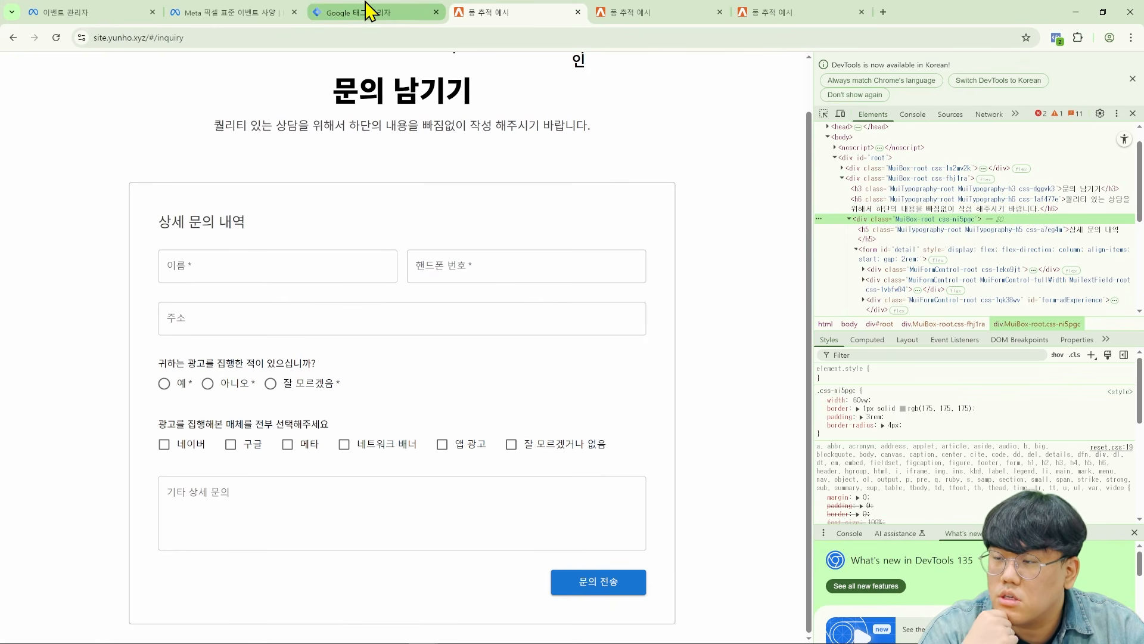
mouse_move(370, 11)
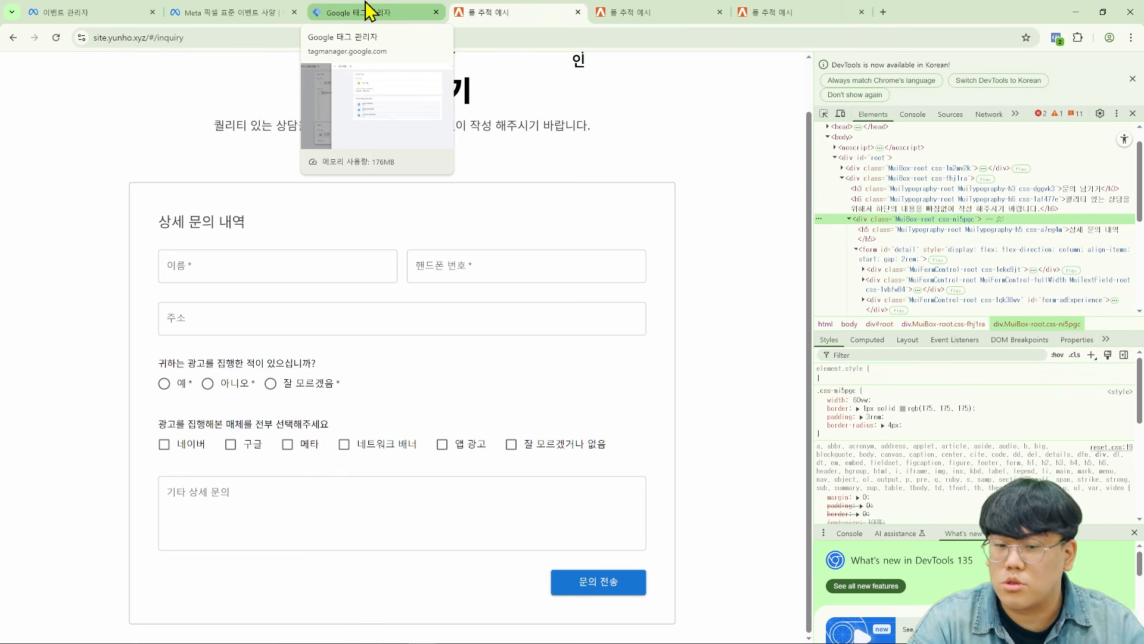
- Save the META_이벤트제출 tag with its 양식제출 trigger and launch the container's Preview mode
left_click(369, 9)
left_click(298, 12)
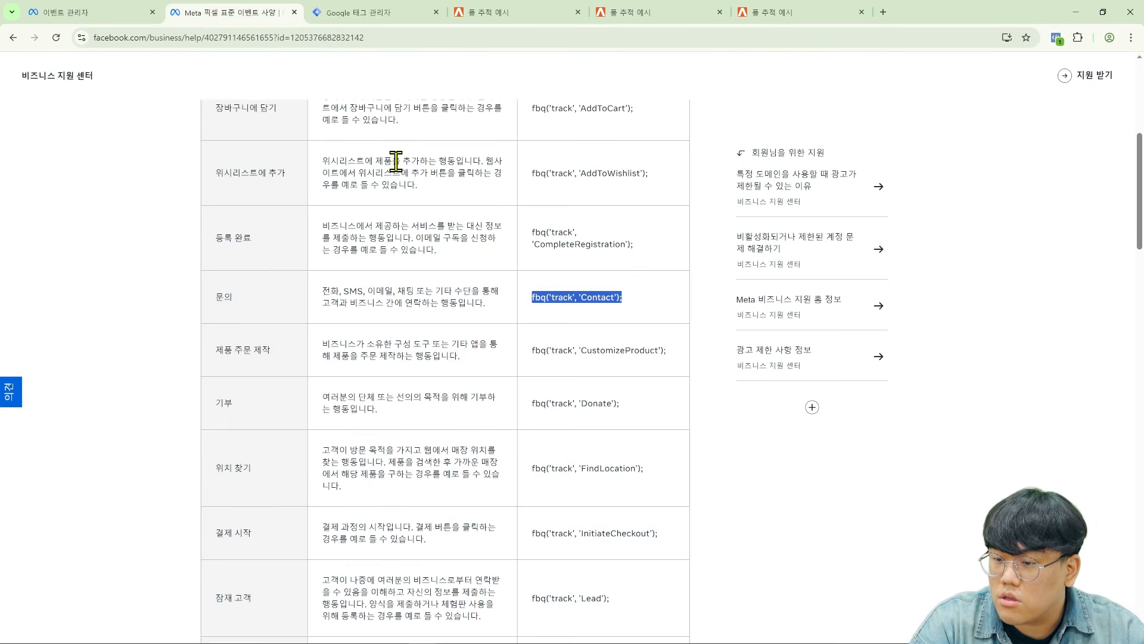
left_click(386, 15)
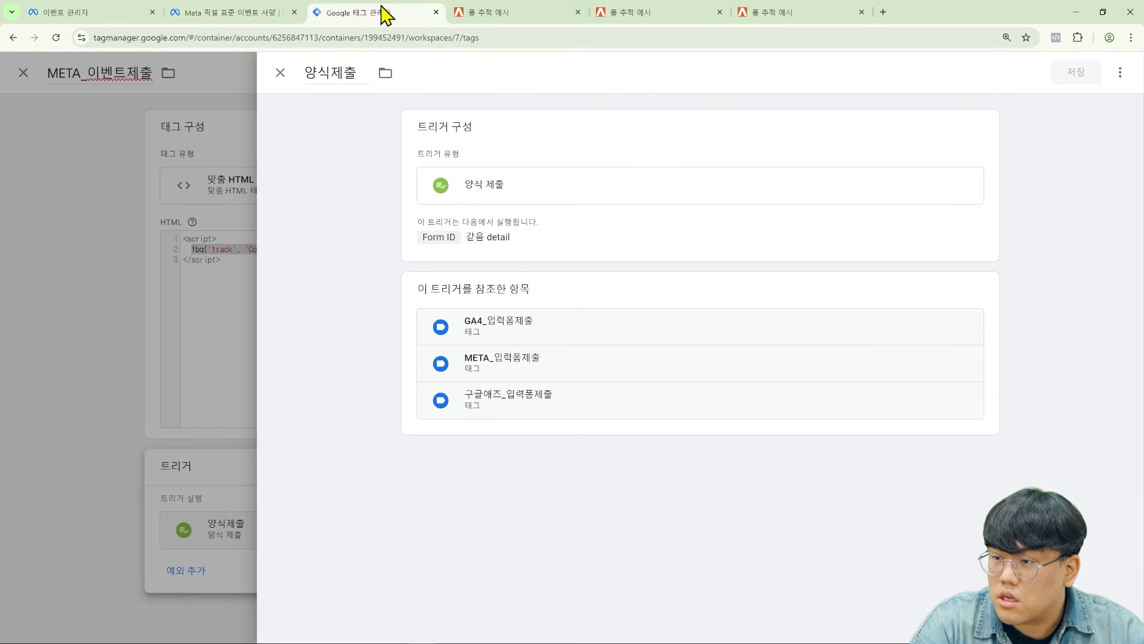
left_click(187, 238)
left_click(1061, 71)
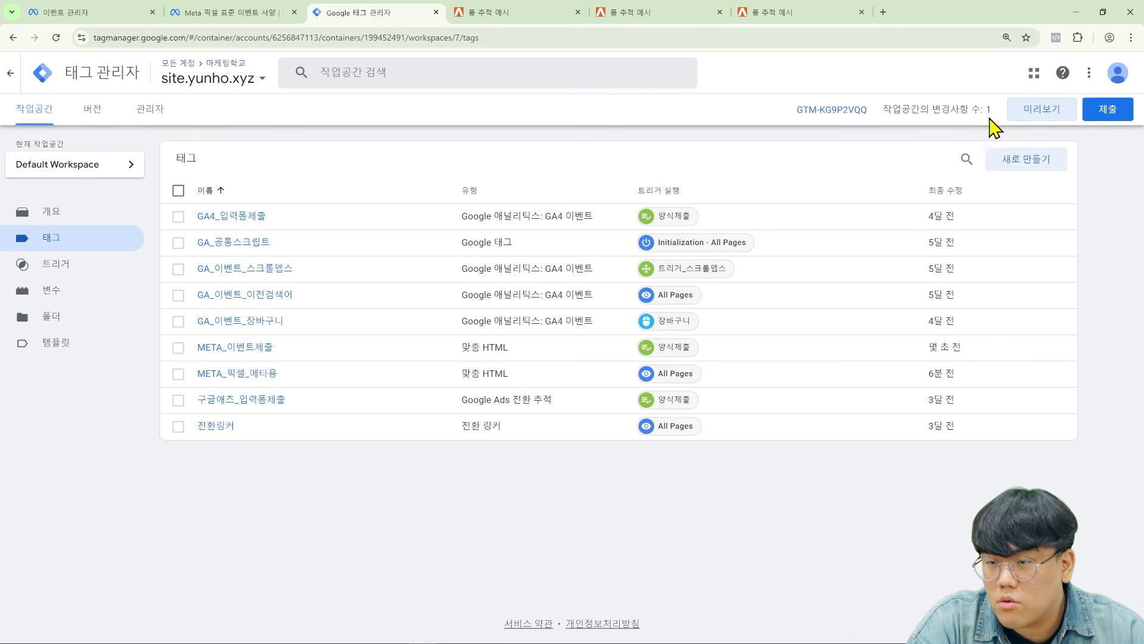
left_click(1012, 112)
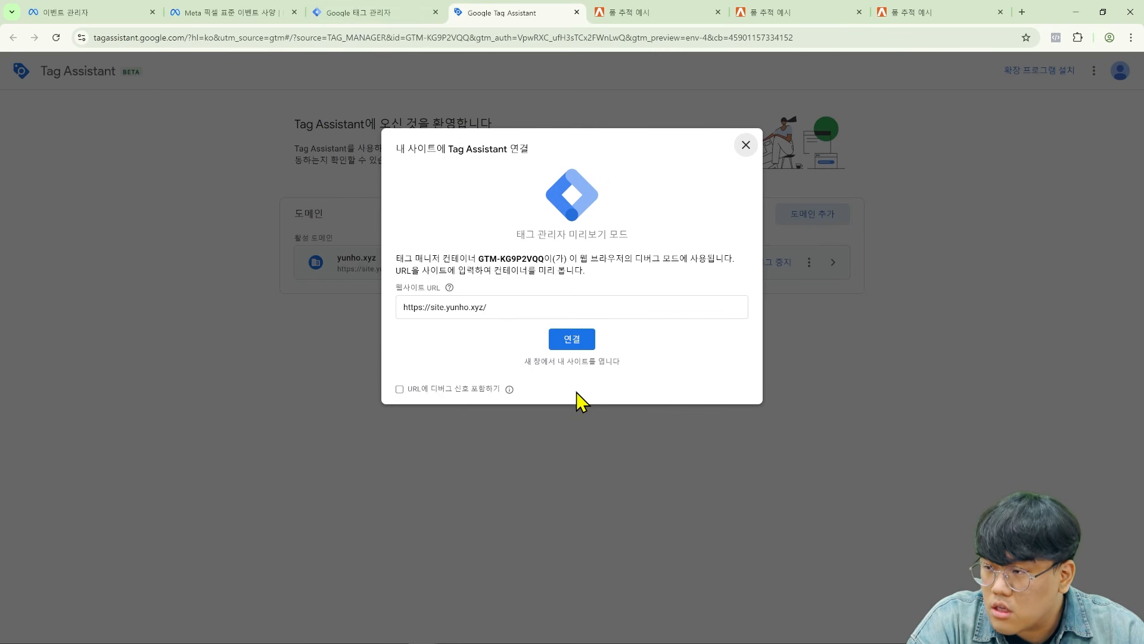
left_click(456, 394)
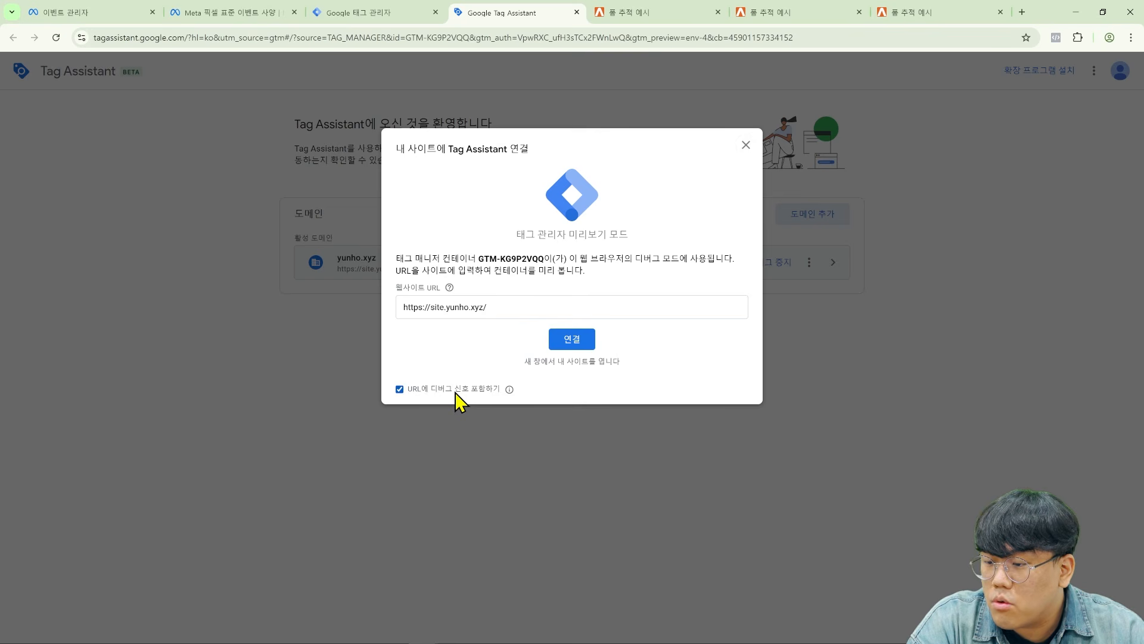
mouse_move(511, 397)
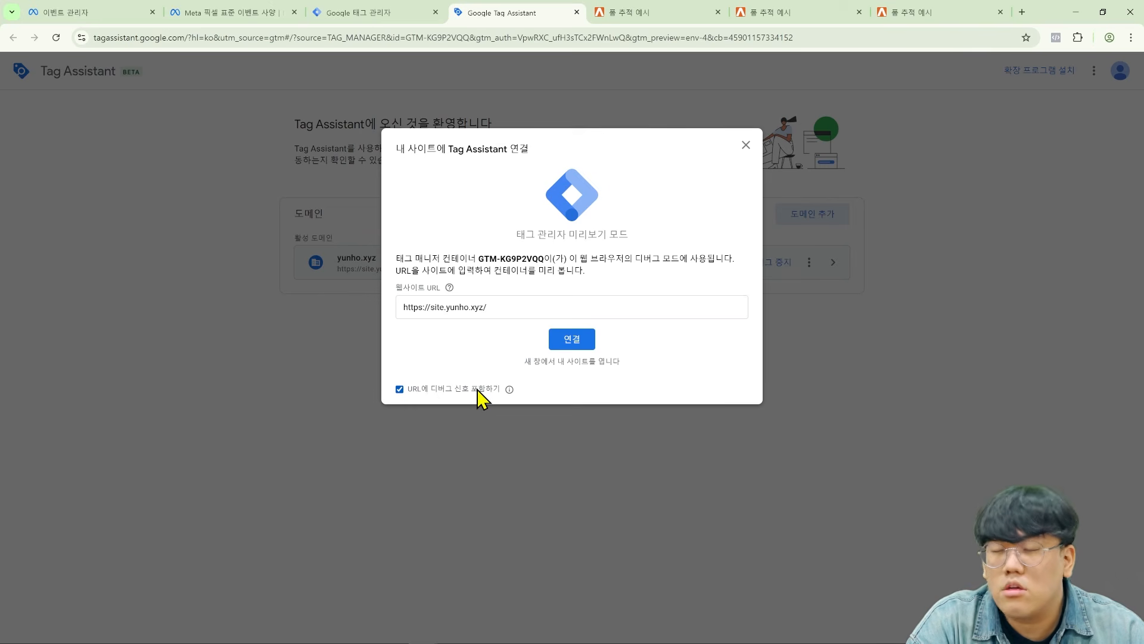
left_click(587, 346)
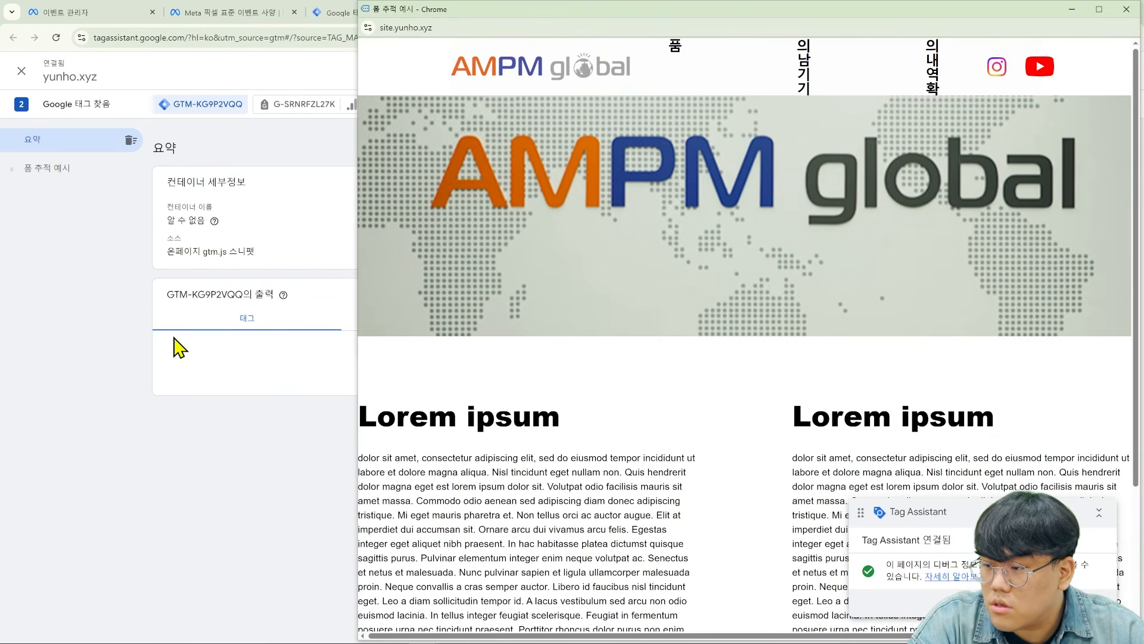
left_click(128, 454)
left_click_drag(167, 352, 225, 358)
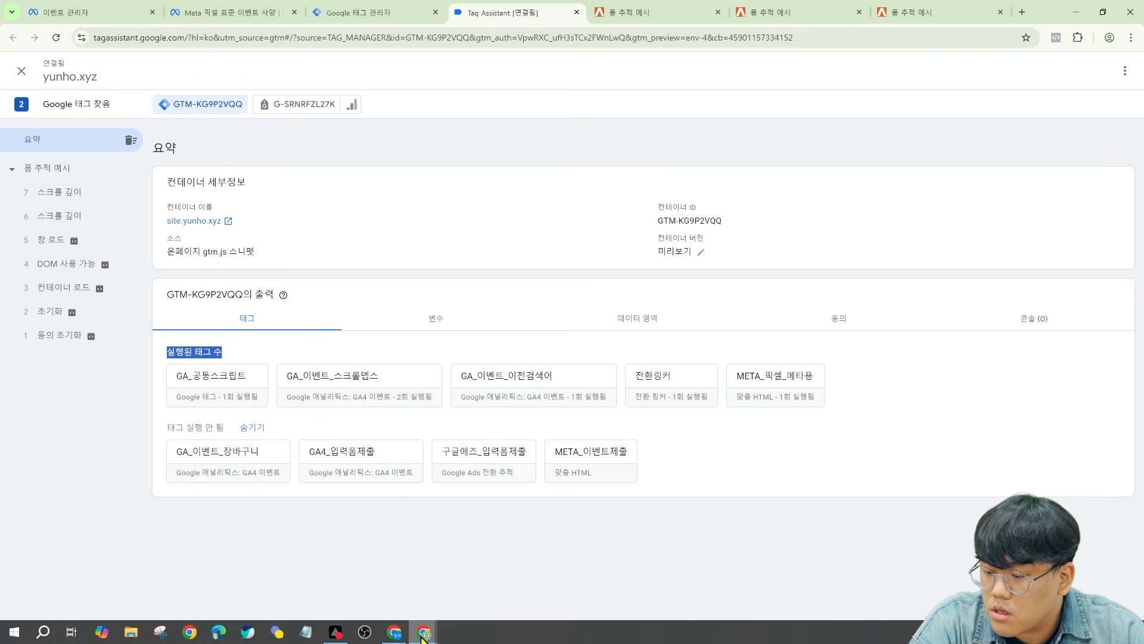
mouse_move(424, 635)
left_click(547, 577)
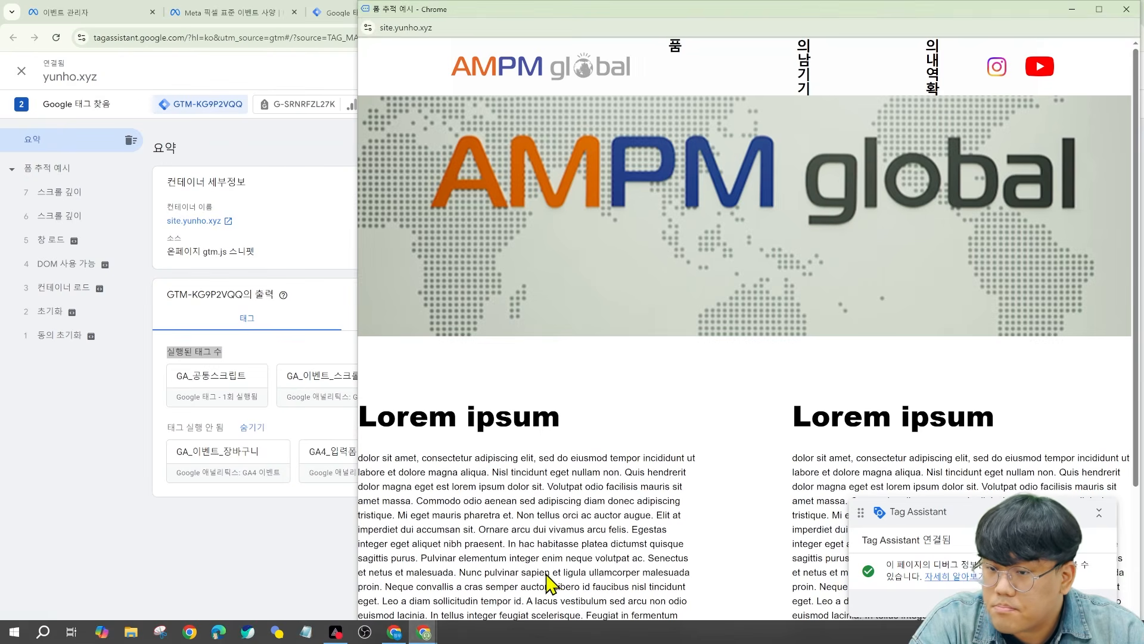
- Maximize the site window, open 문의 남기기, and fill in the name, phone number and address fields
double_click(947, 27)
left_click(567, 73)
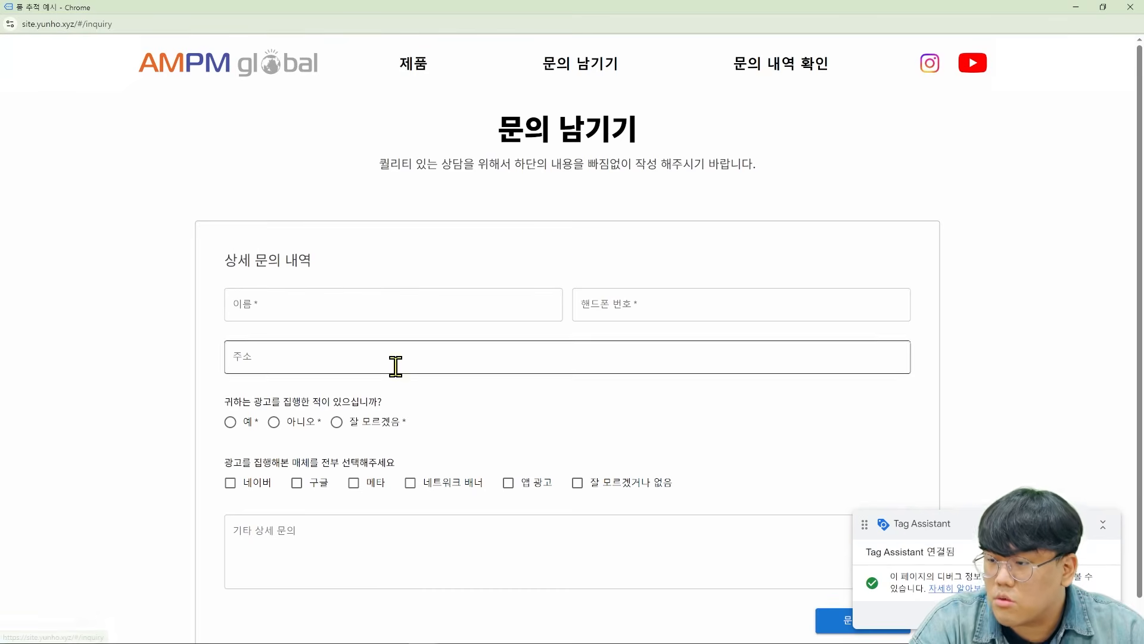
left_click(415, 319)
type("이정우")
key("Tab")
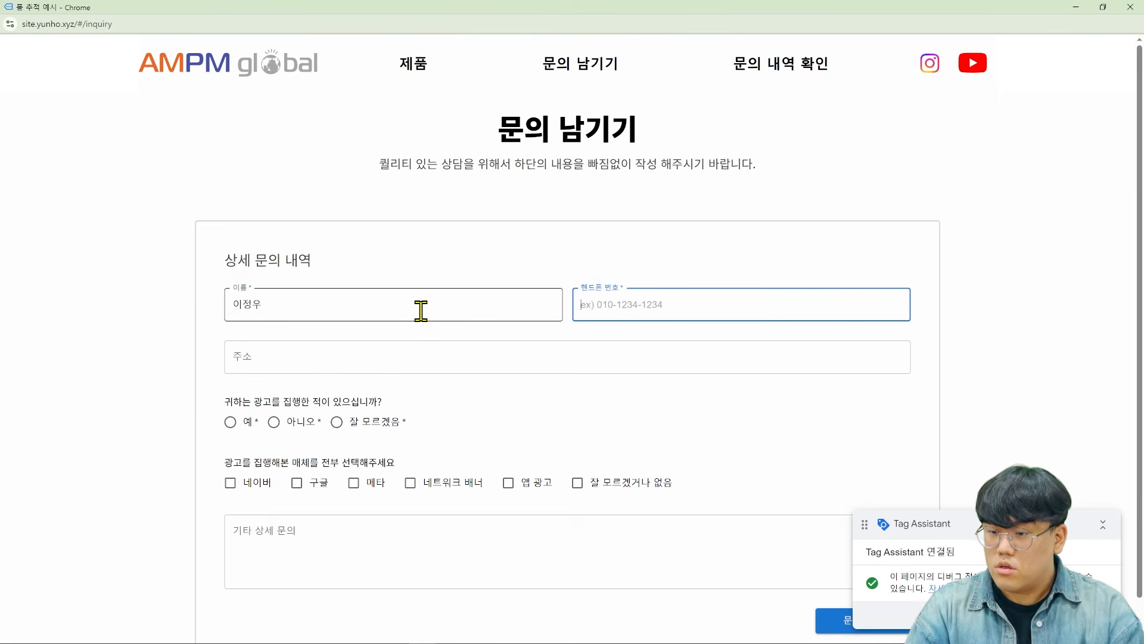
type("00000")
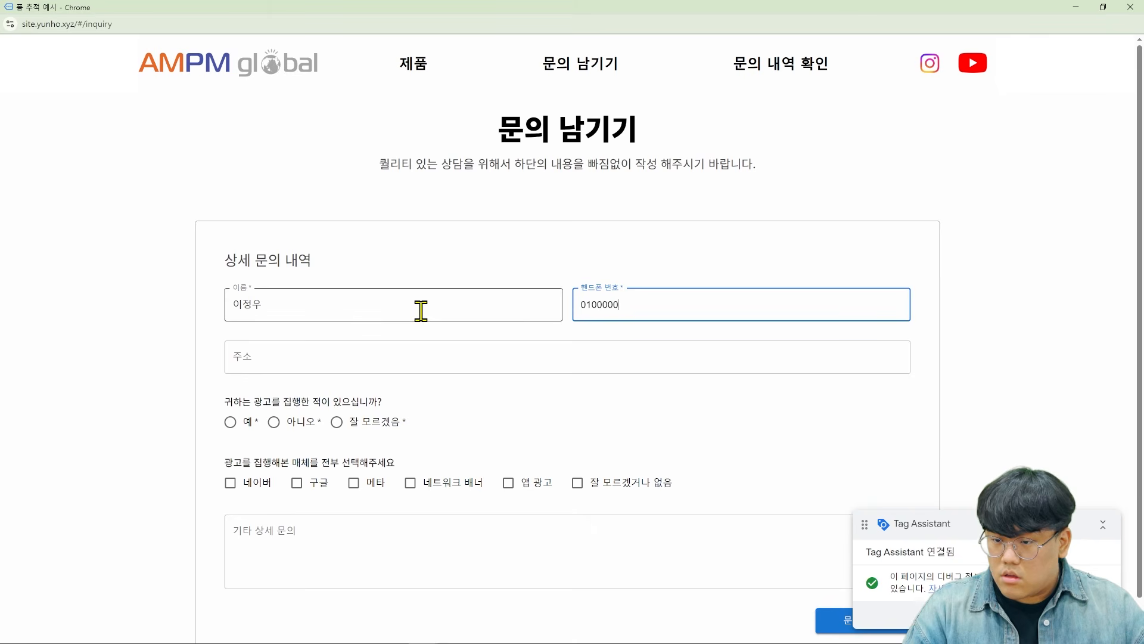
type("0000000")
key("Tab")
type("계")
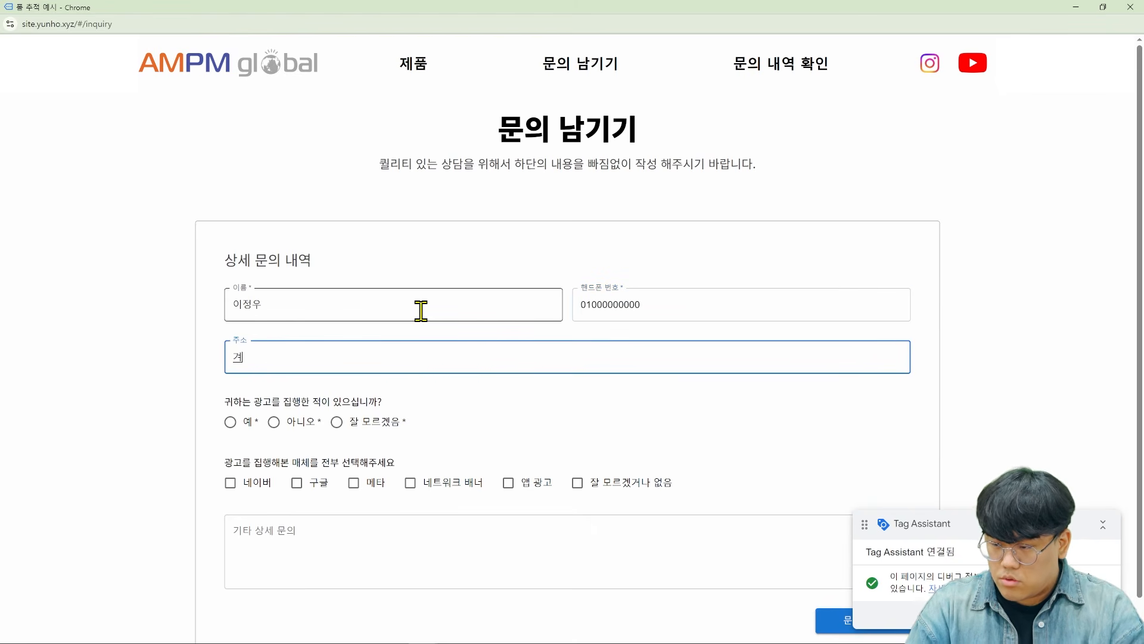
type("울")
- Answer yes to ads, tick 네이버, submit the inquiry, dismiss the alert and return to Tag Assistant
left_click(247, 423)
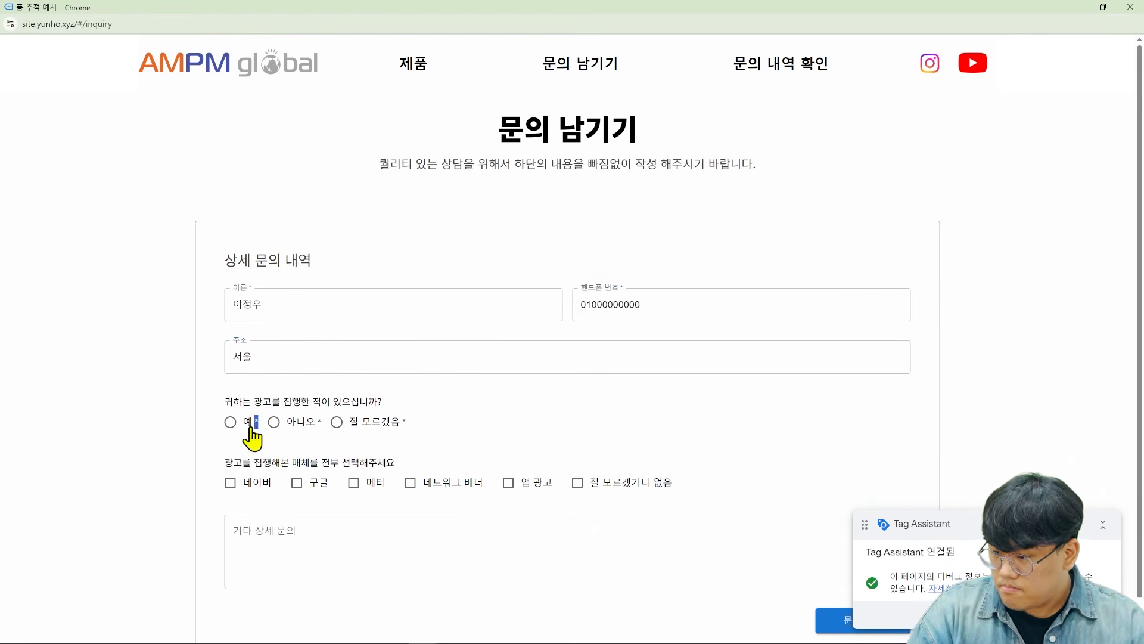
left_click(248, 485)
left_click(357, 530)
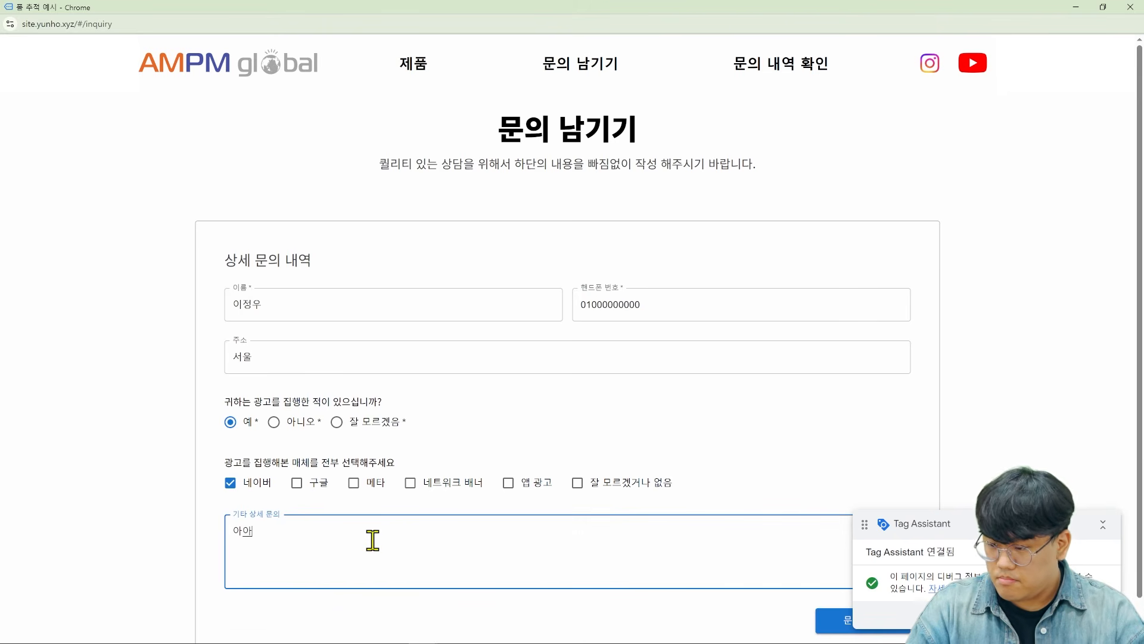
key("BackSpace")
key("BackSpace")
key("BackSpace")
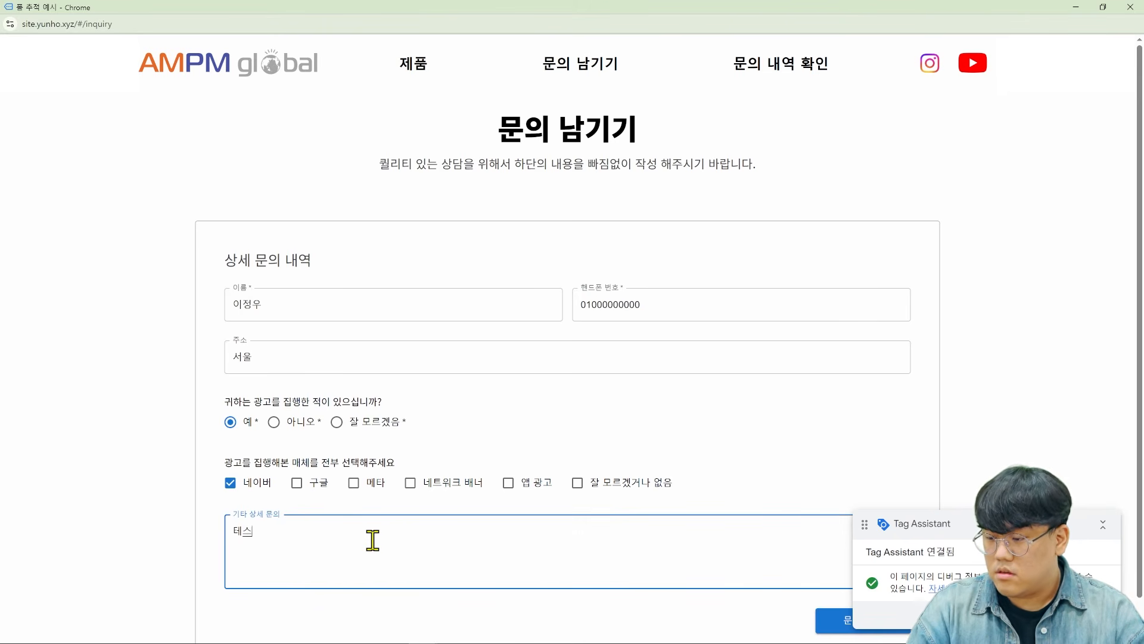
left_click_drag(978, 526, 1002, 308)
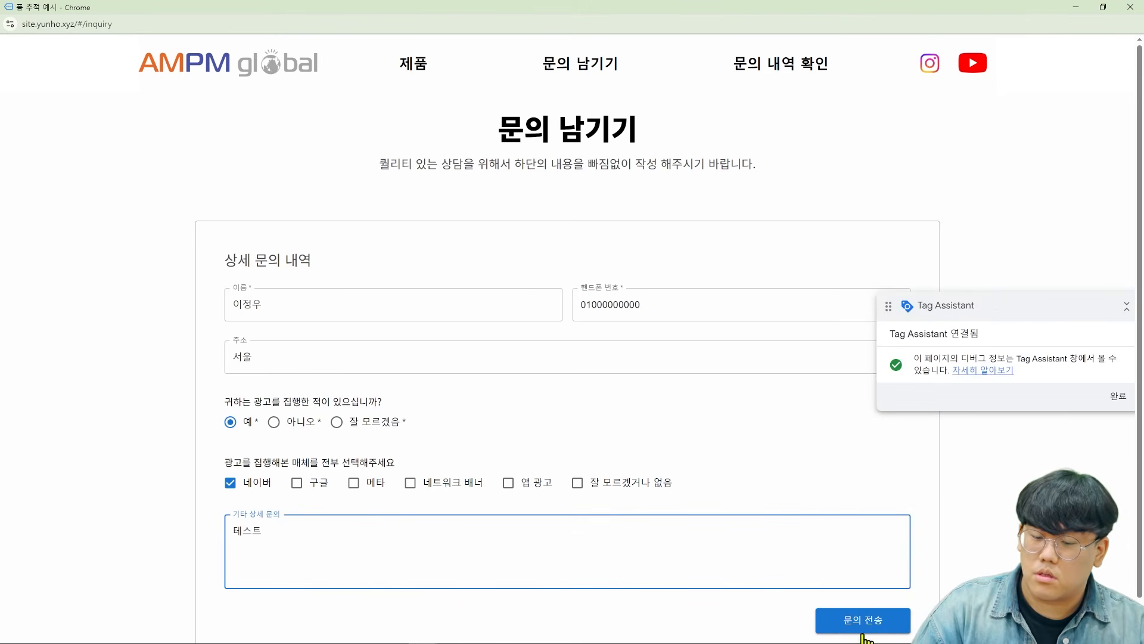
left_click(855, 632)
left_click(679, 96)
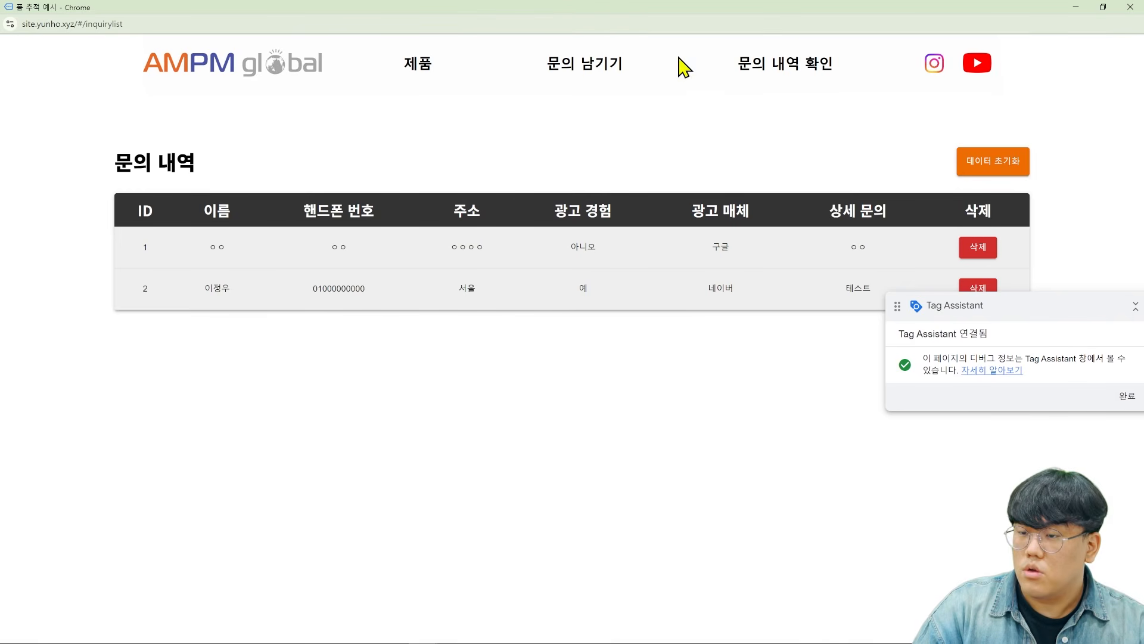
left_click(1076, 8)
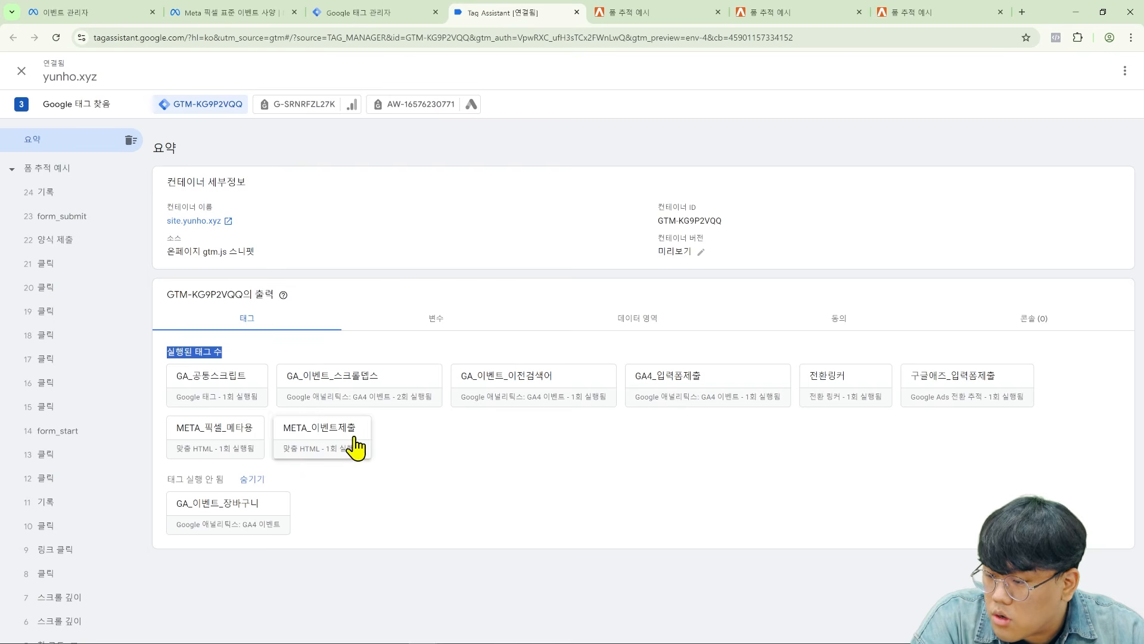
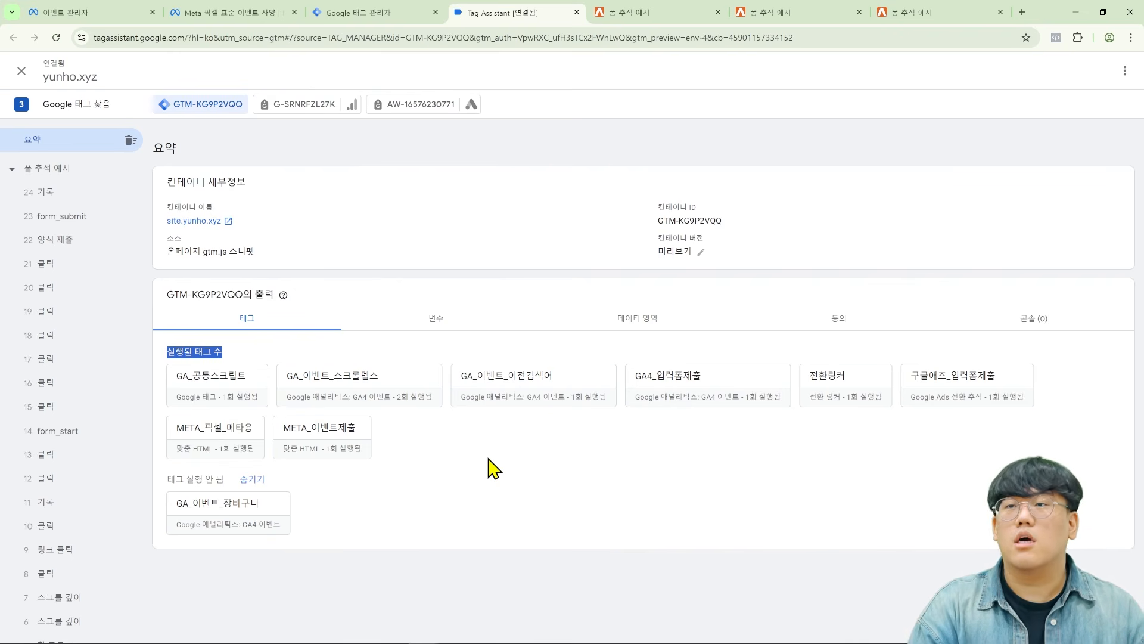
- Publish the Tag Manager container's pending changes as version 7 without a version description
left_click(430, 13)
left_click(1108, 112)
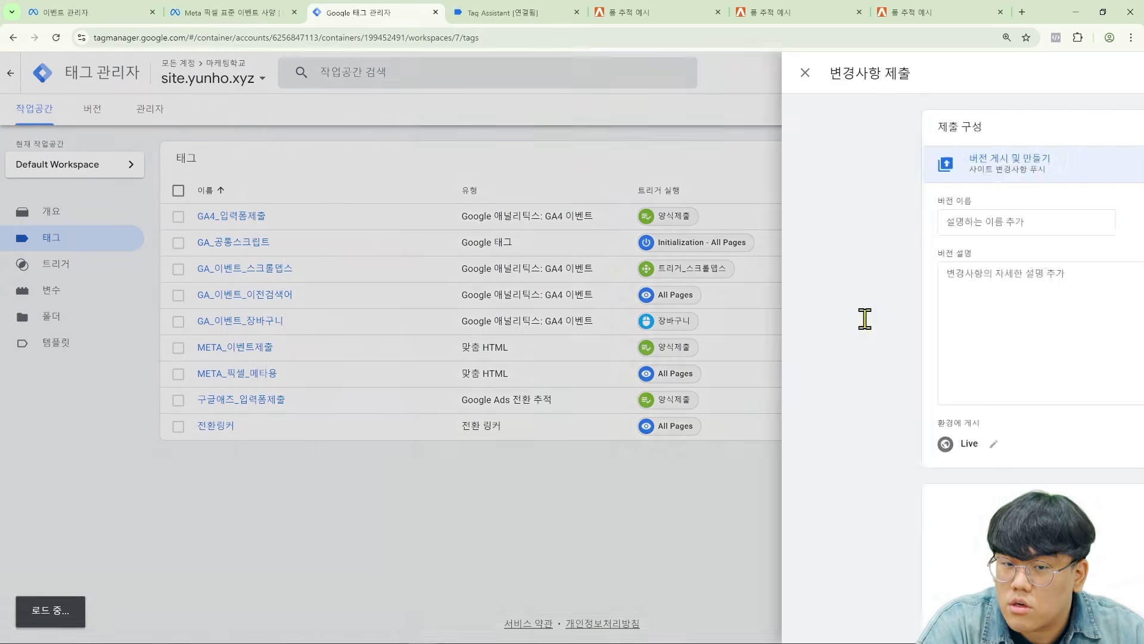
left_click(1119, 83)
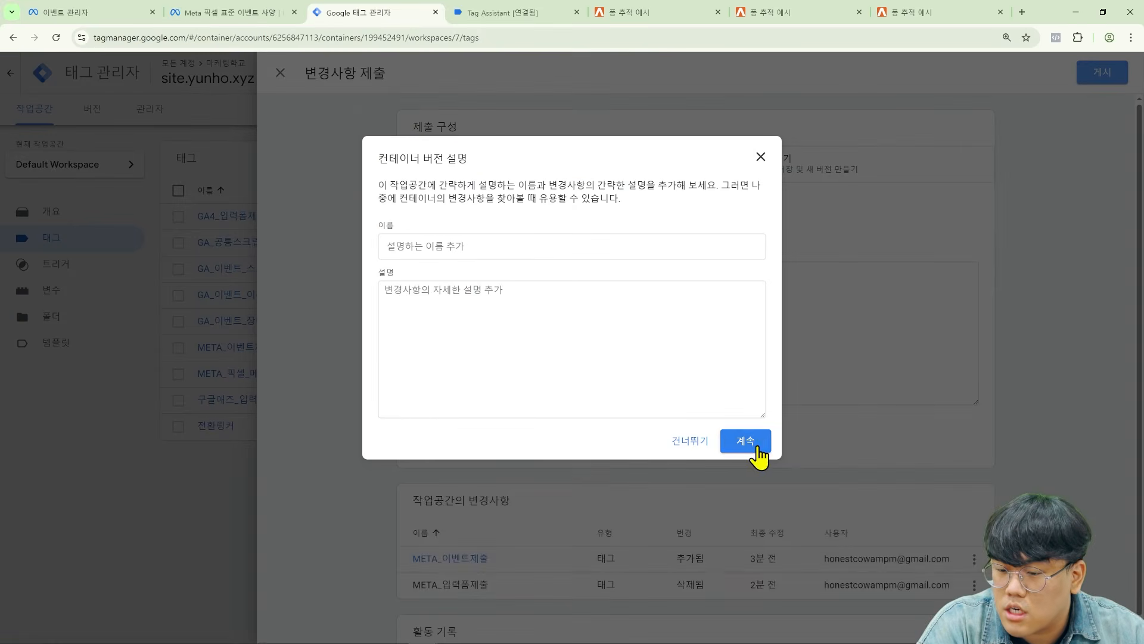
left_click(754, 448)
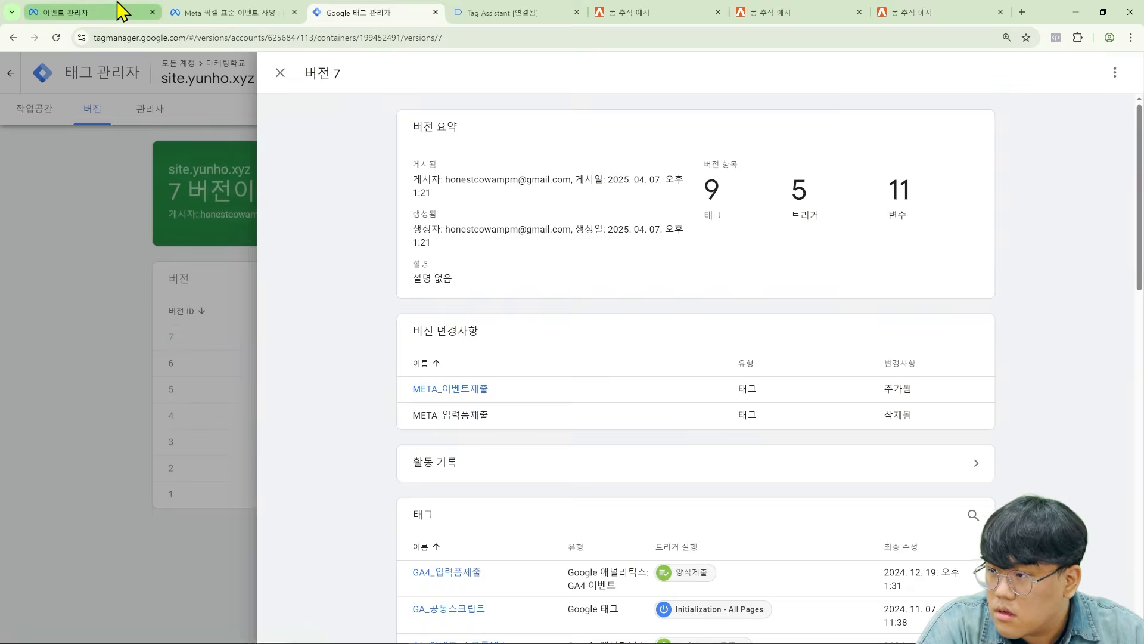
left_click(115, 13)
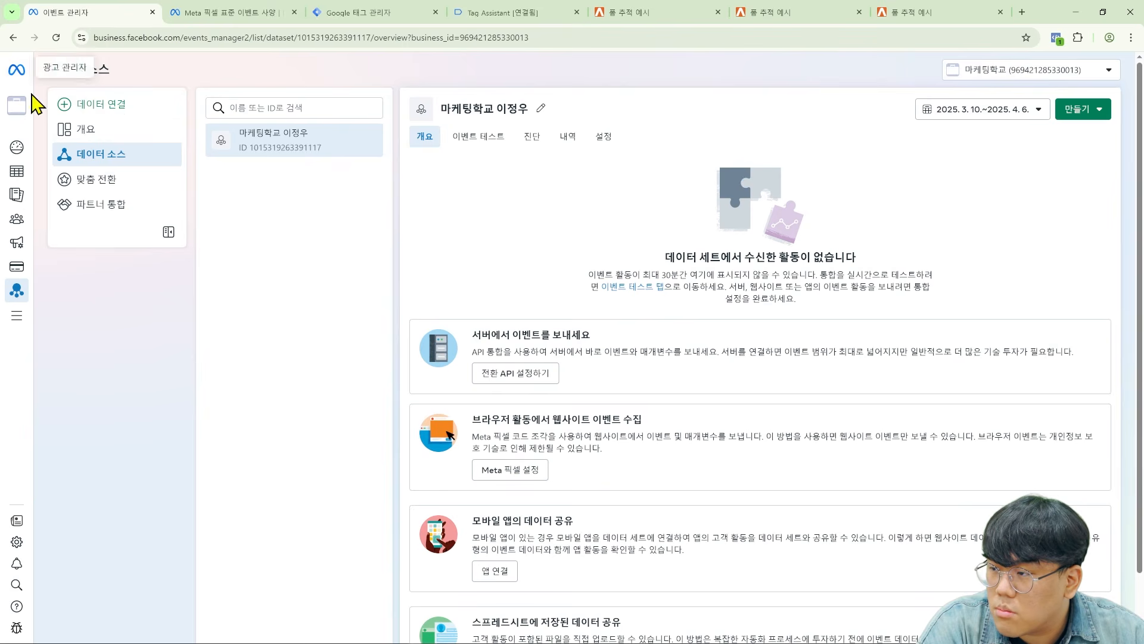
- Create a new manual 잠재 고객 (leads) campaign from the business's Ads Manager
left_click(16, 110)
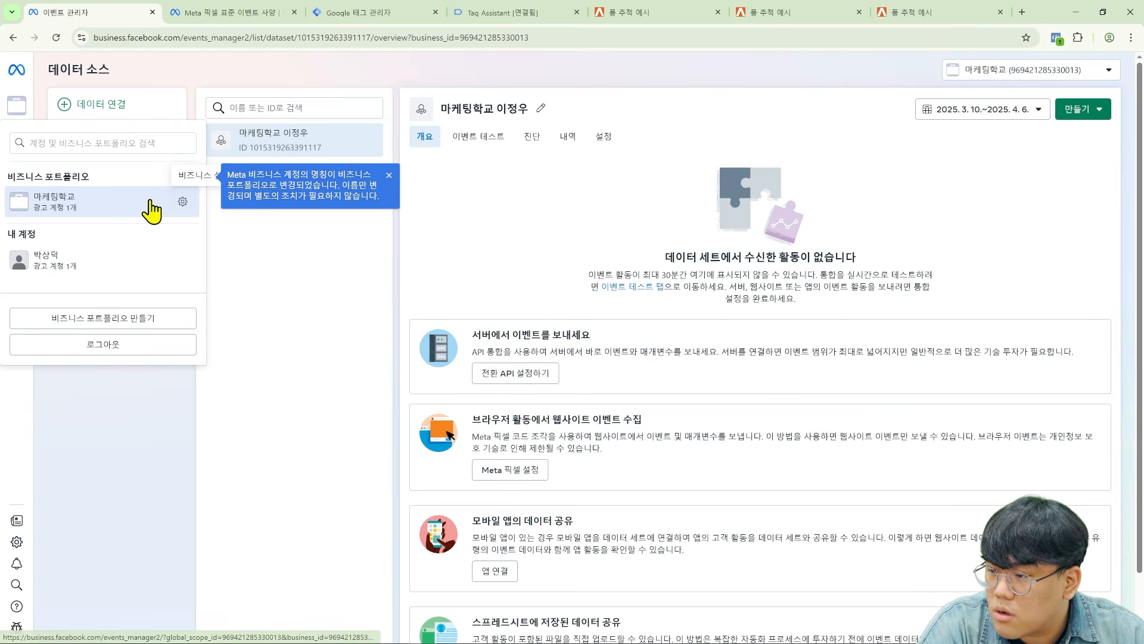
left_click(192, 204)
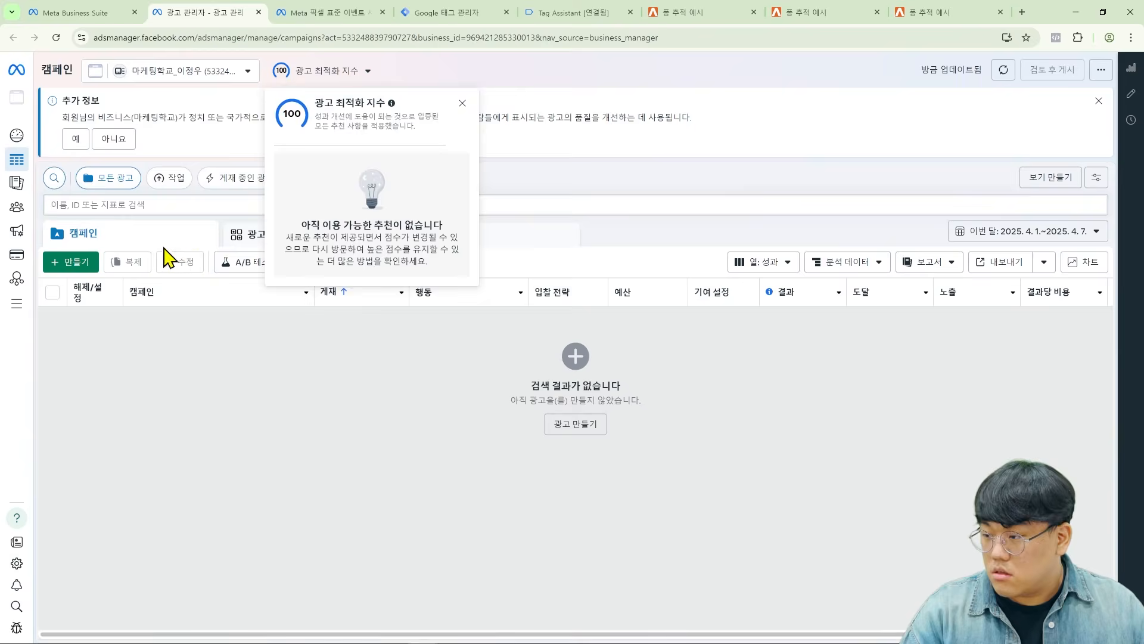
left_click(89, 264)
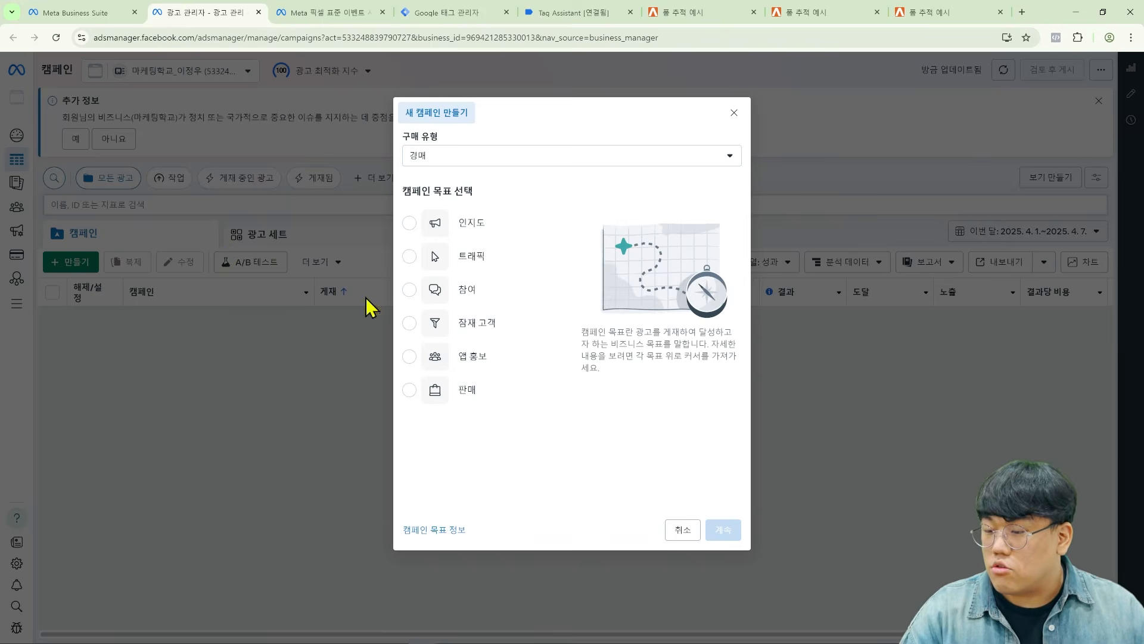
left_click(535, 334)
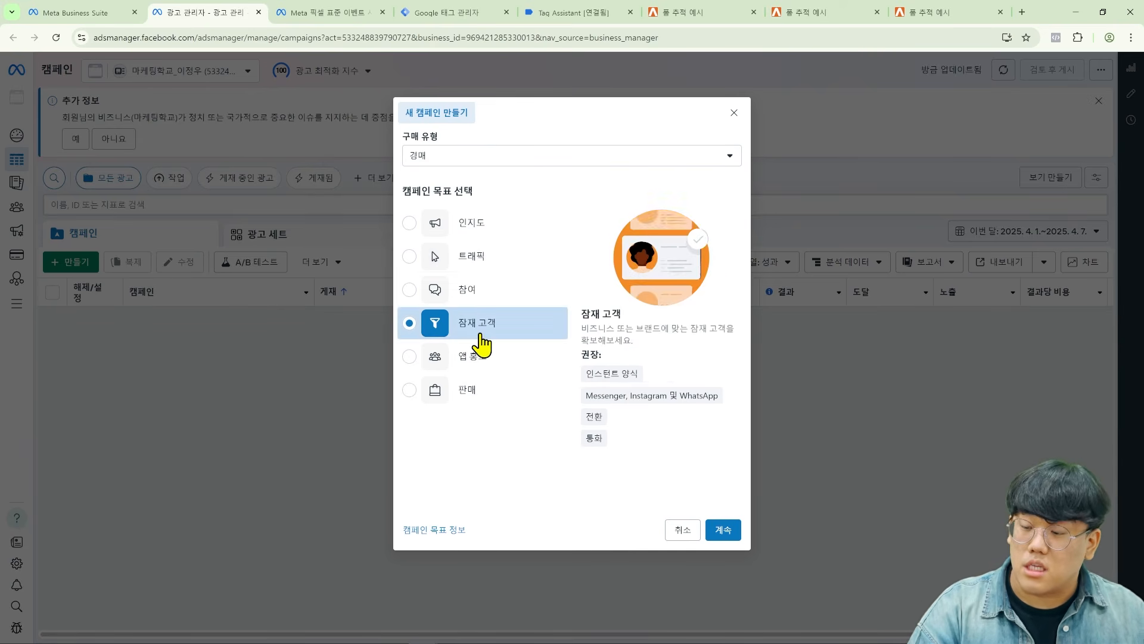
left_click(722, 528)
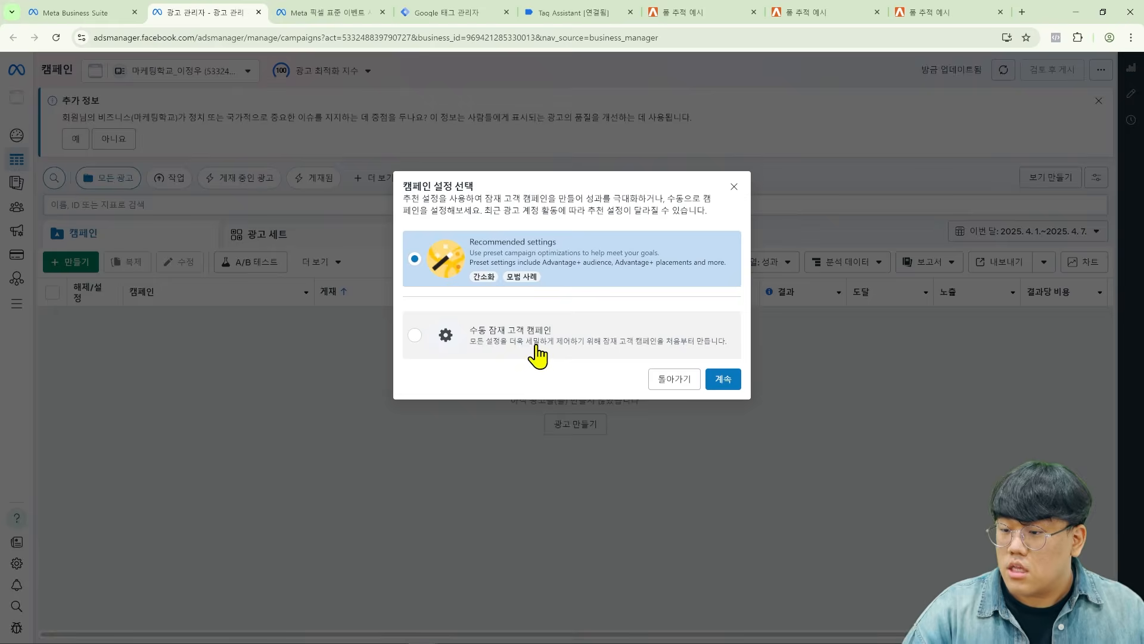
left_click(537, 351)
left_click(736, 382)
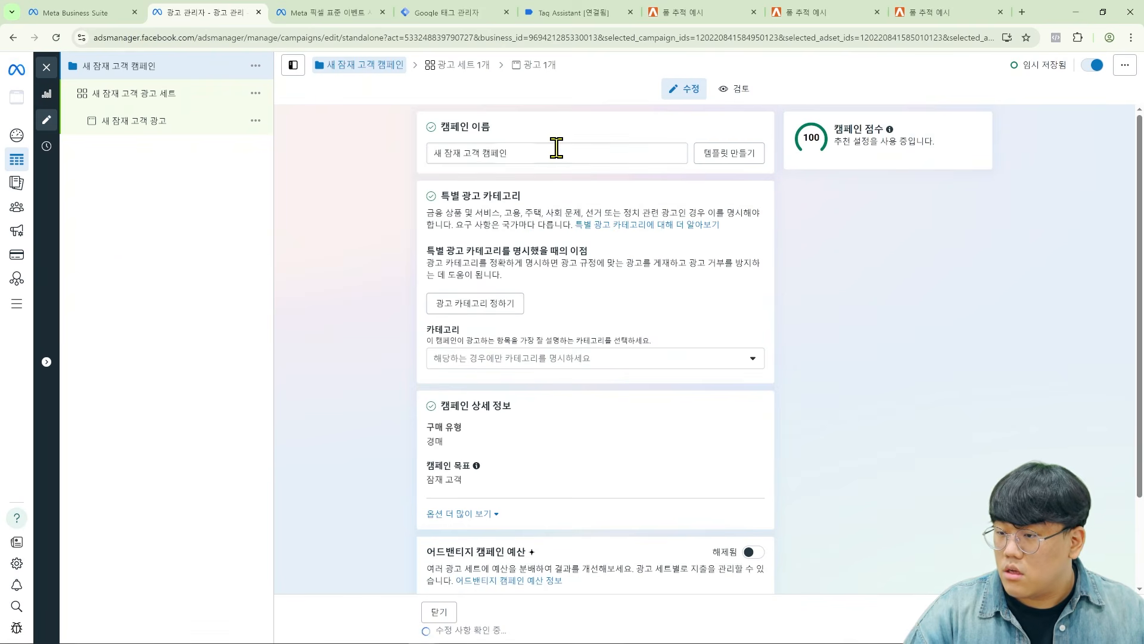
- Rename the campaign to 웹사이트랜딩_잠재고객
triple_click(556, 147)
type("ㅇ웹사이트랜")
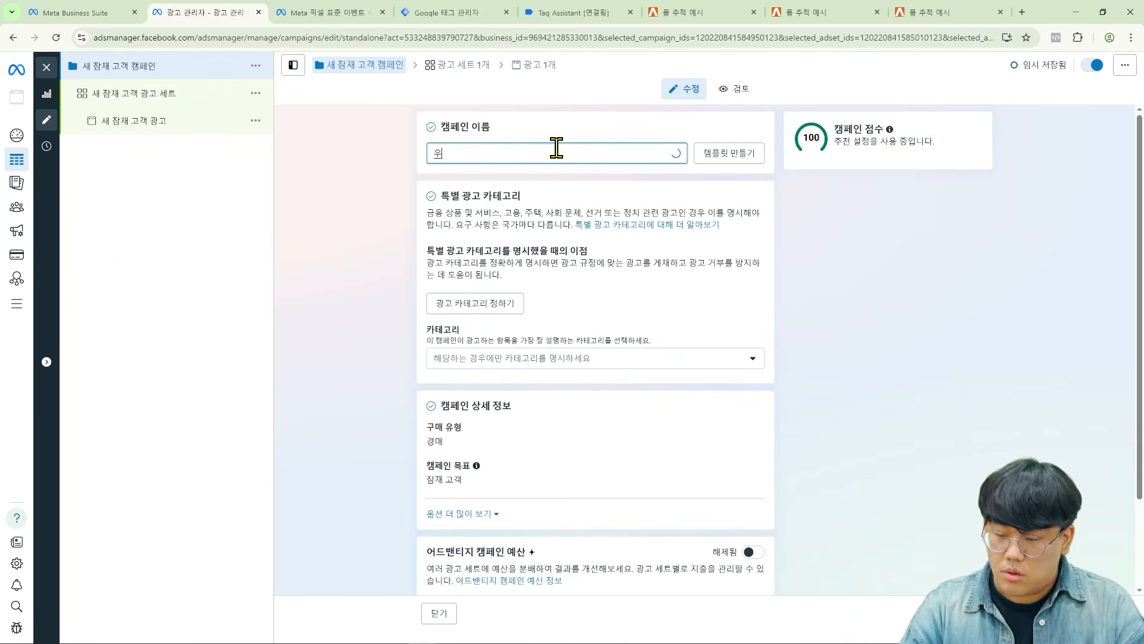
type("딩 ")
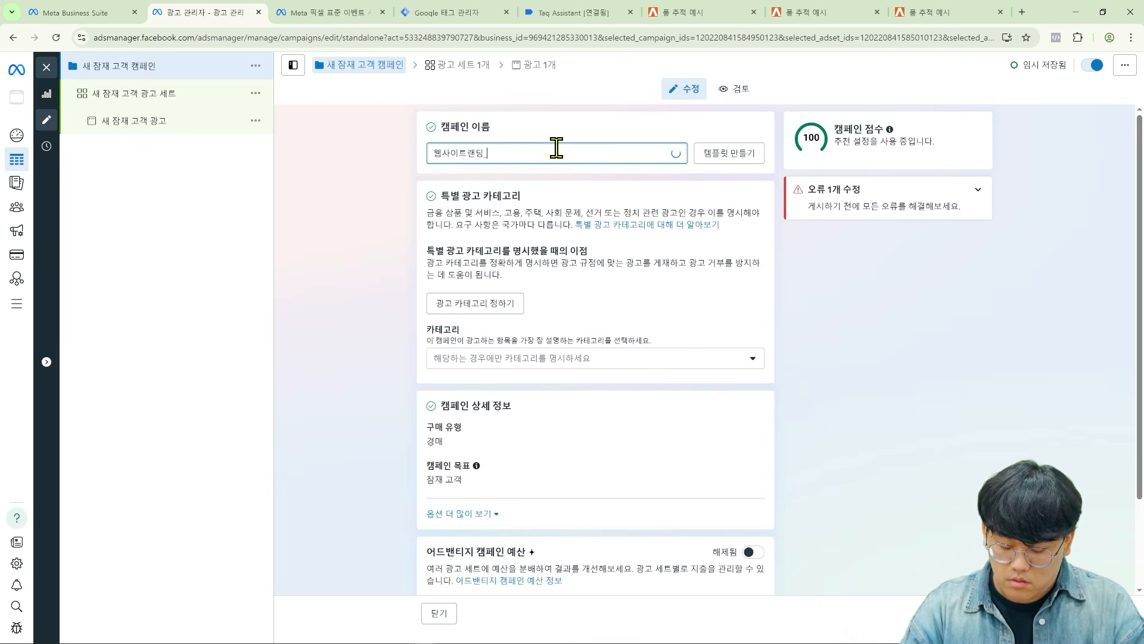
type("잠재고객")
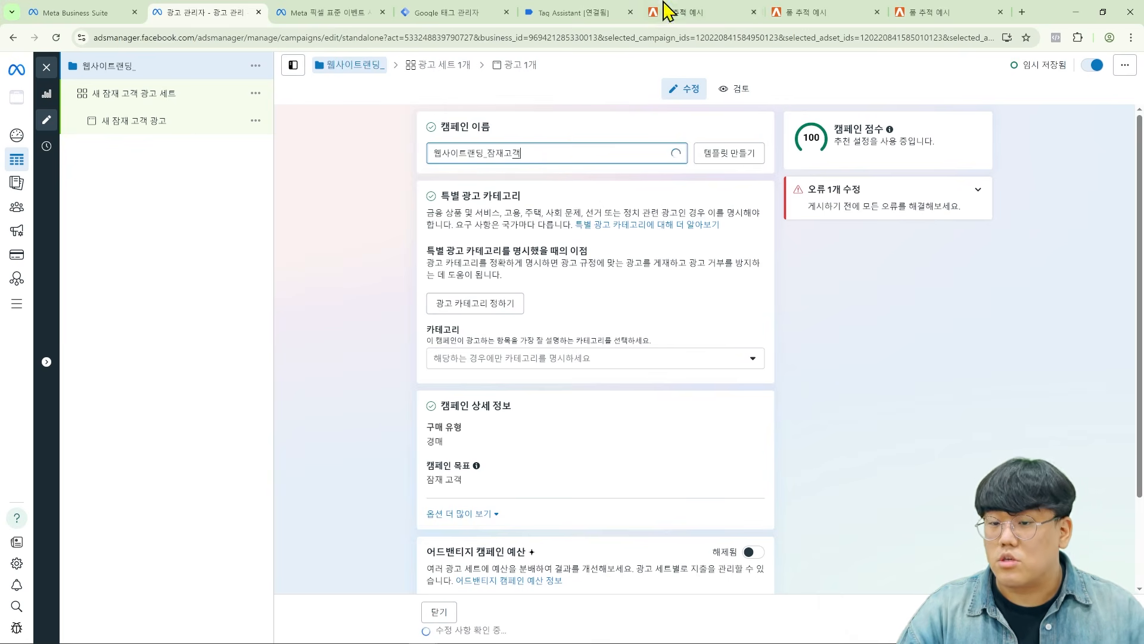
triple_click(572, 151)
key("ctrl+c")
scroll(590, 376, "down", 3)
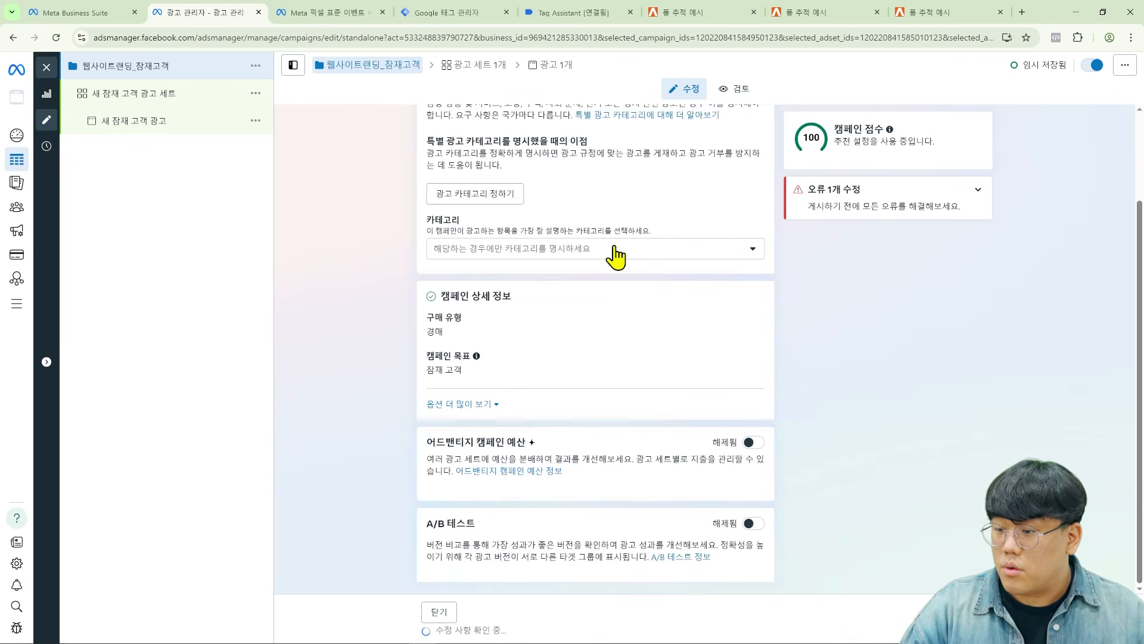
- Leave the special ad category empty and move to the ad set settings
left_click(614, 250)
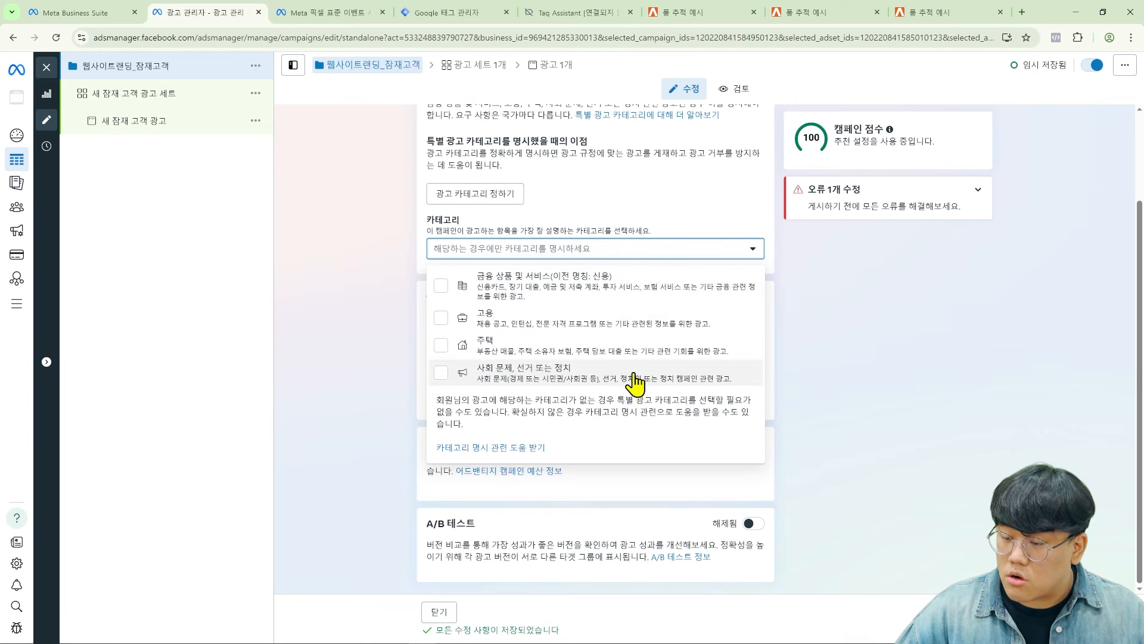
left_click(772, 414)
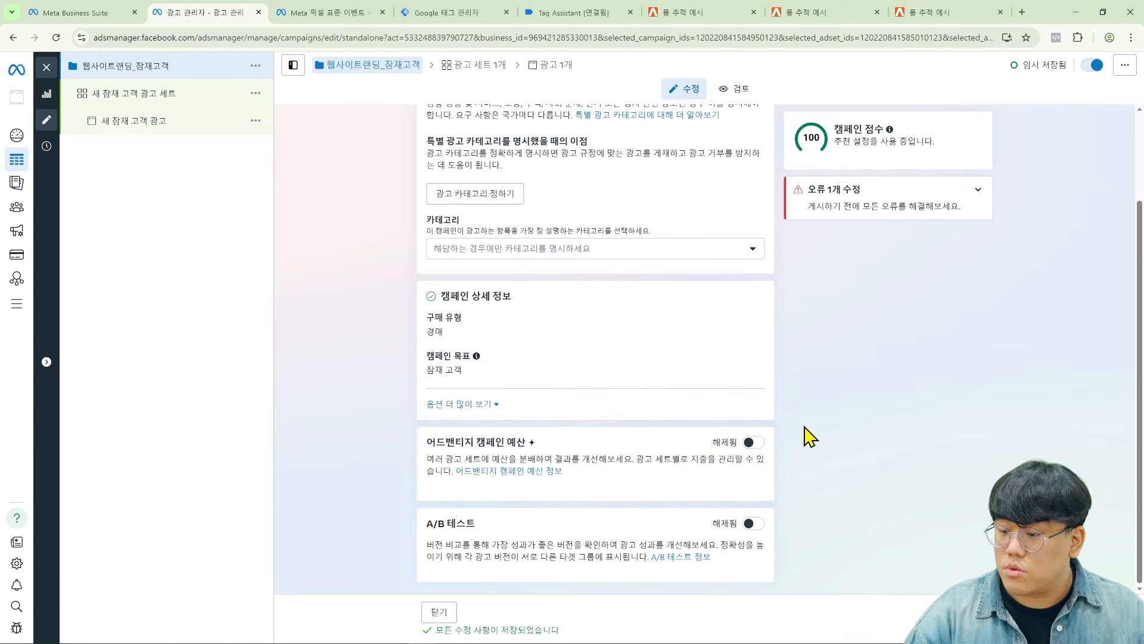
left_click(133, 92)
triple_click(590, 152)
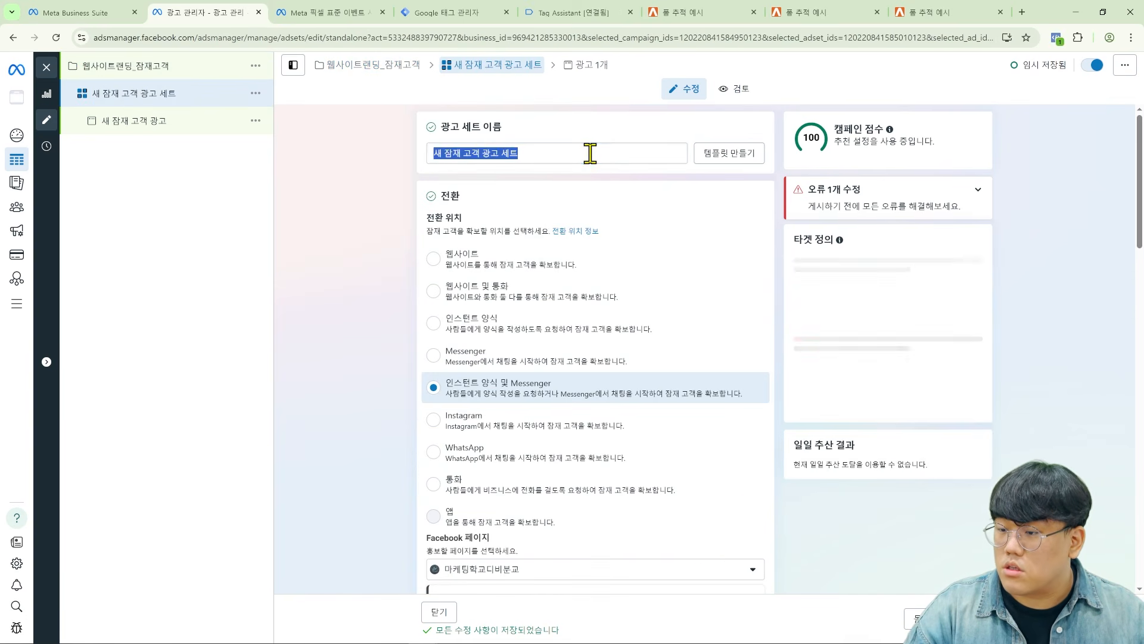
- Name the ad set 웹사이트랜딩_잠재고객 and set its conversion location to 웹사이트
key("ctrl+v")
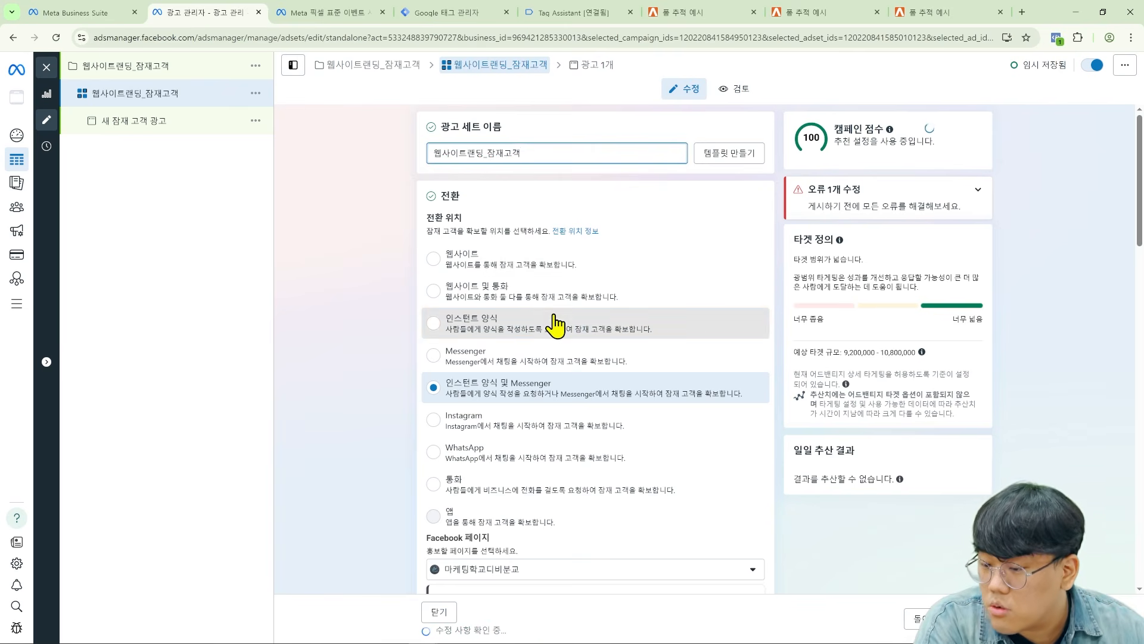
left_click(556, 324)
scroll(450, 339, "down", 6)
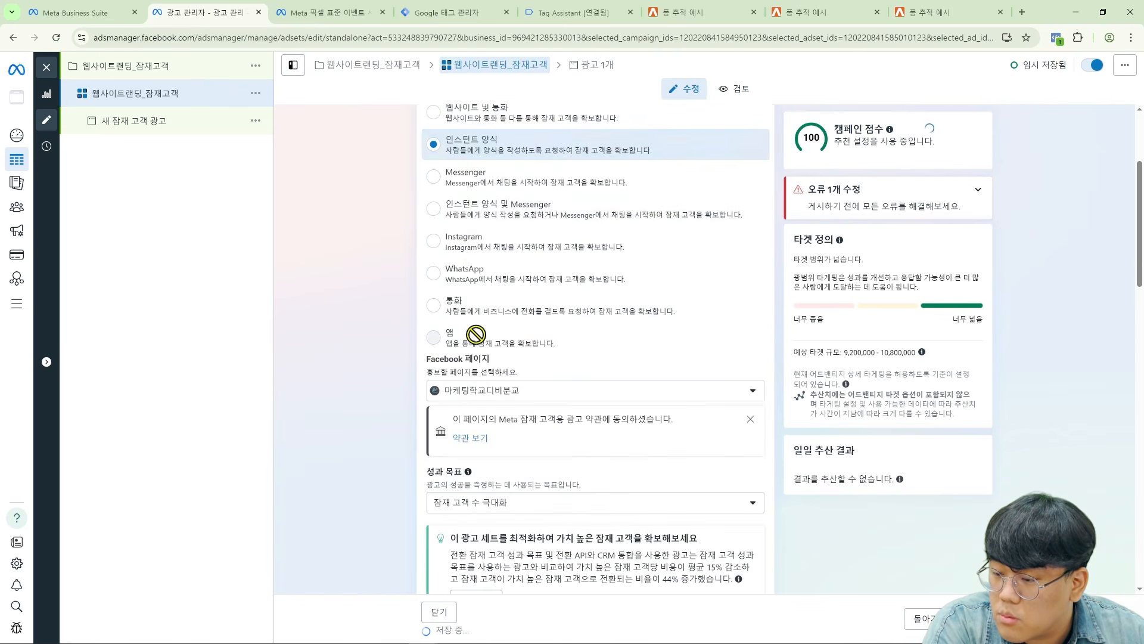
mouse_move(538, 453)
scroll(536, 459, "up", 4)
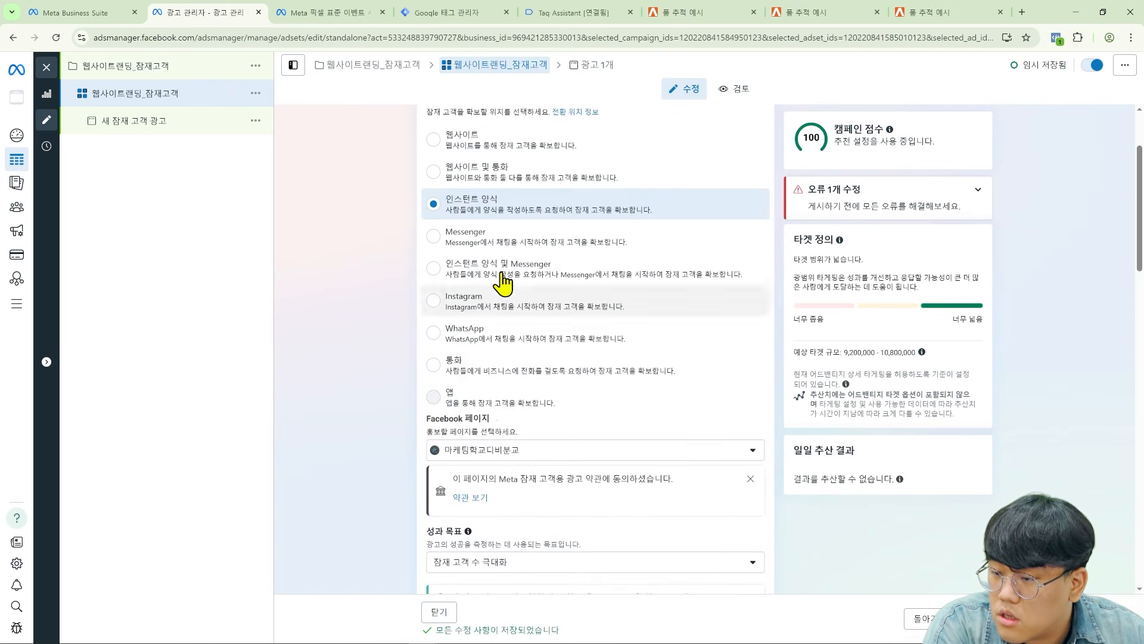
left_click(555, 149)
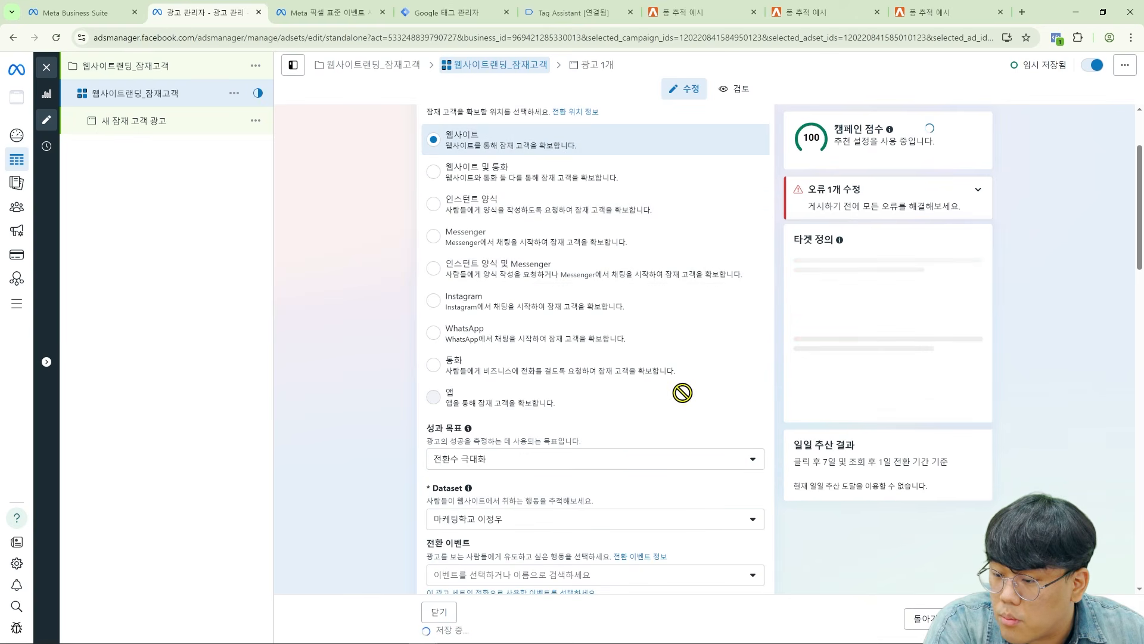
scroll(456, 295, "down", 4)
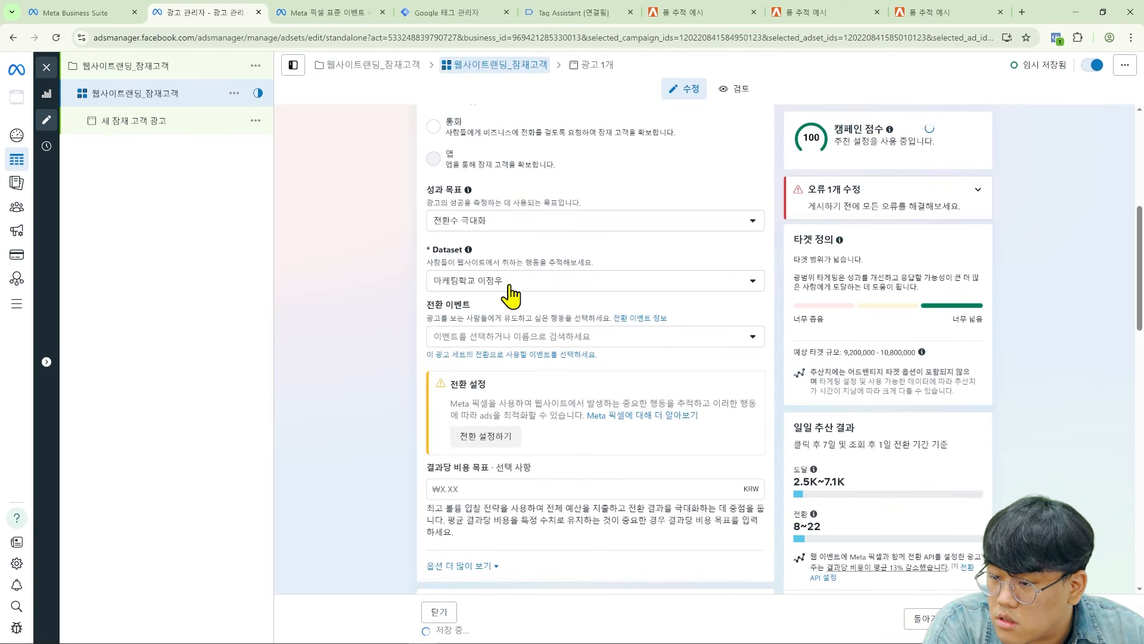
- Choose the site's pixel dataset and 문의 as the conversion event
left_click(506, 281)
left_click(533, 362)
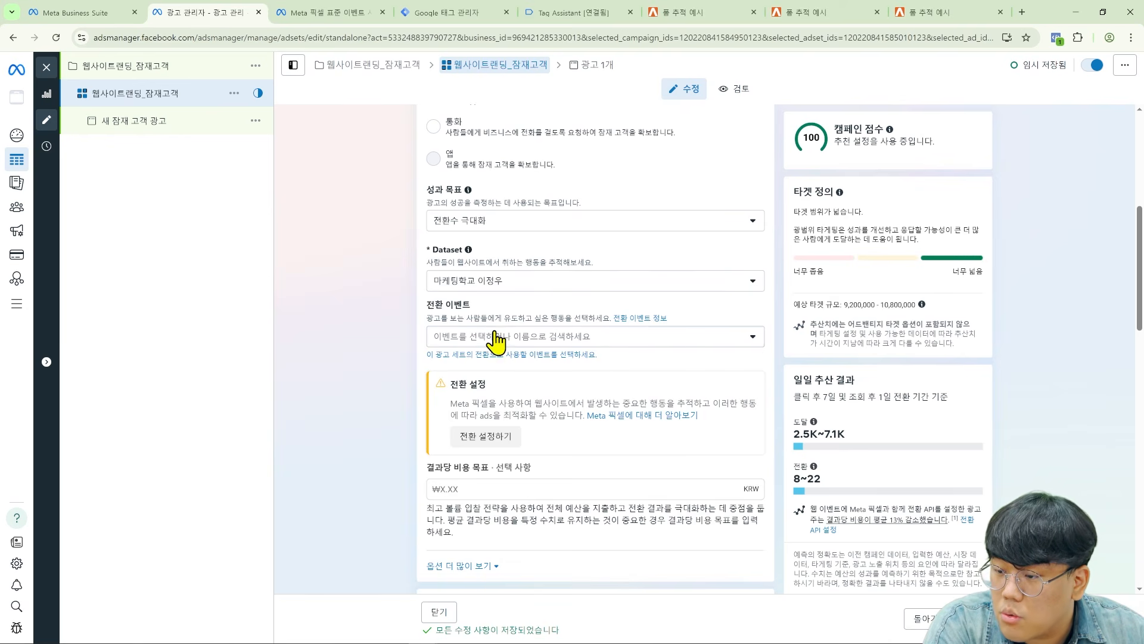
left_click(495, 338)
scroll(542, 424, "down", 2)
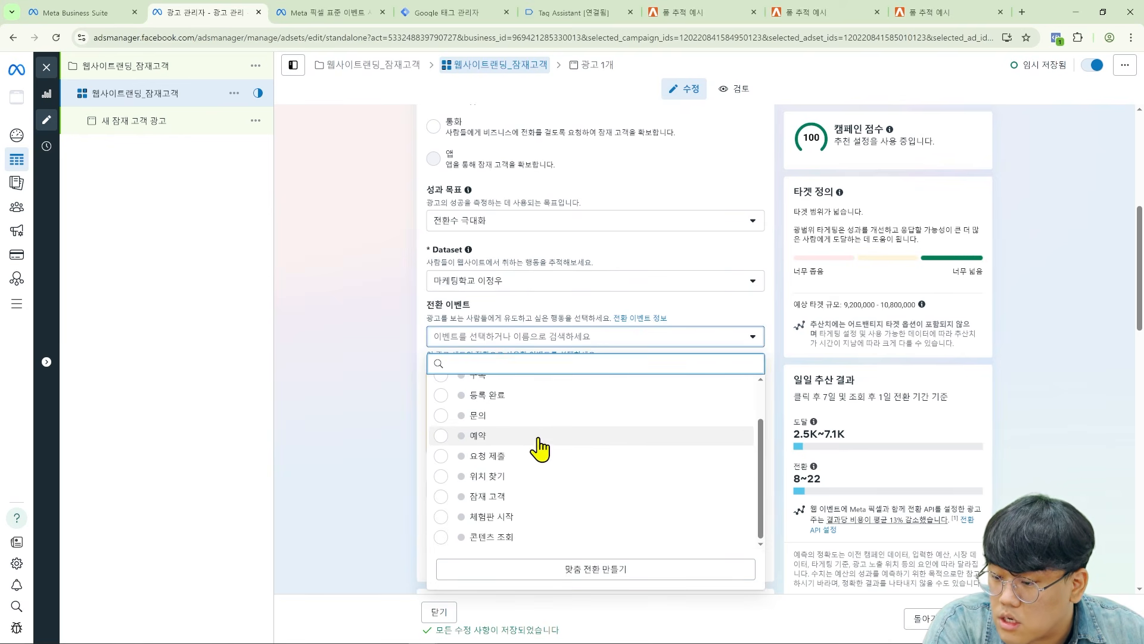
scroll(537, 452, "up", 2)
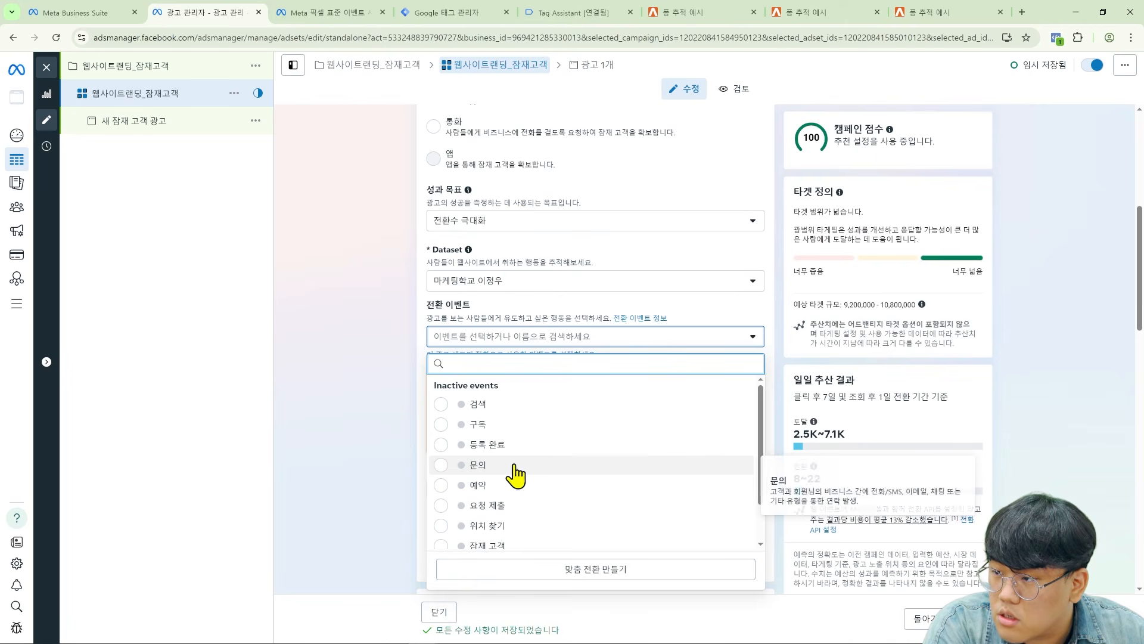
left_click(516, 470)
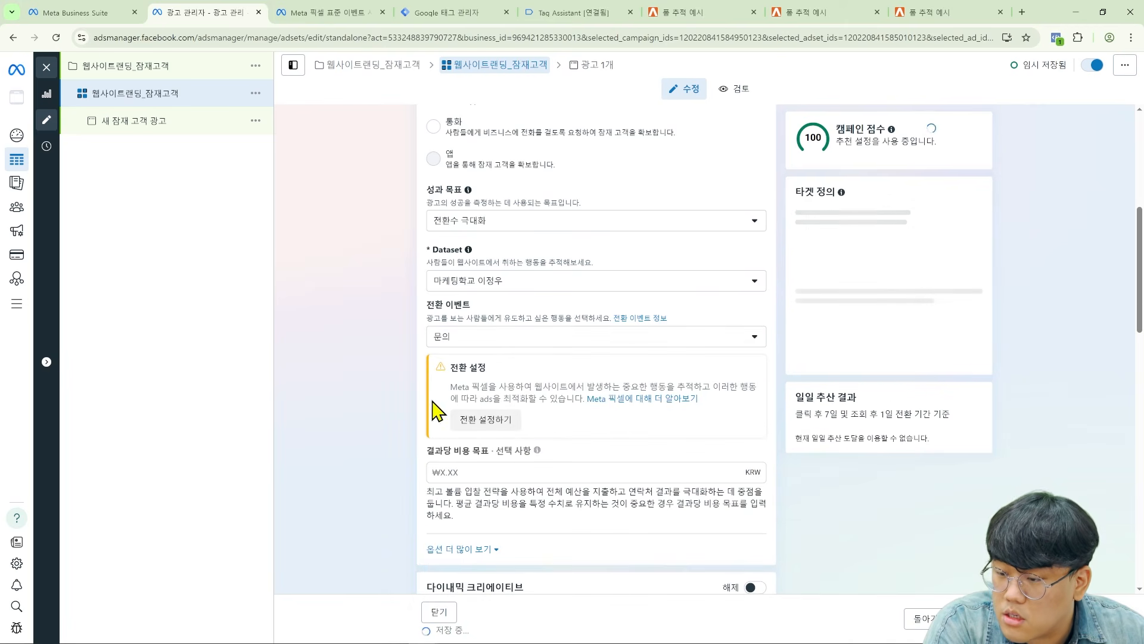
scroll(590, 435, "down", 3)
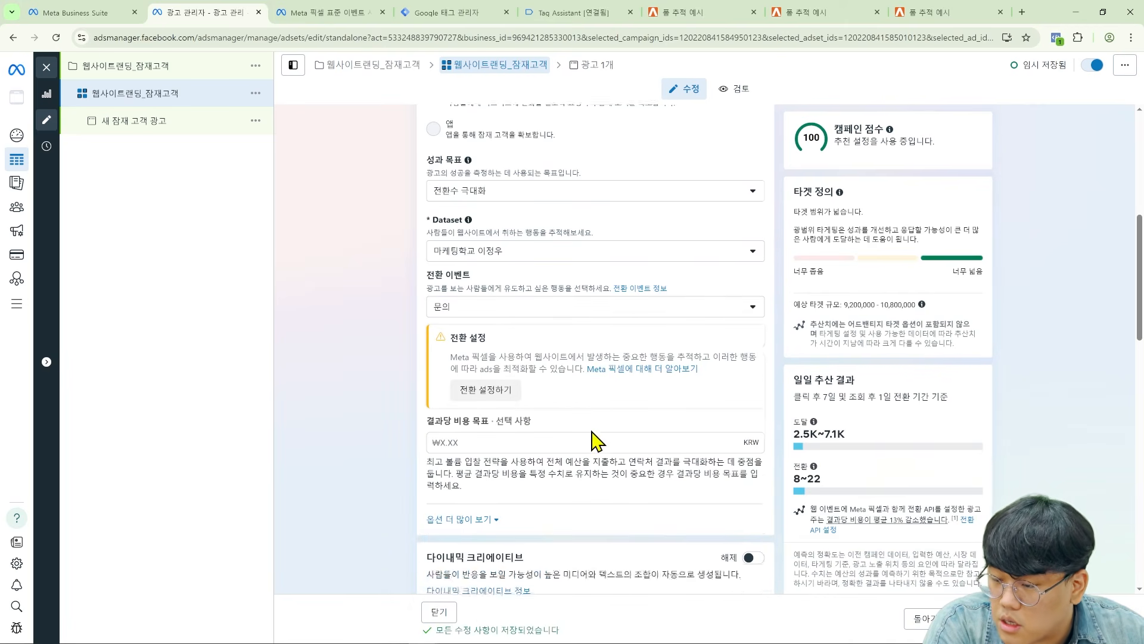
scroll(581, 435, "down", 4)
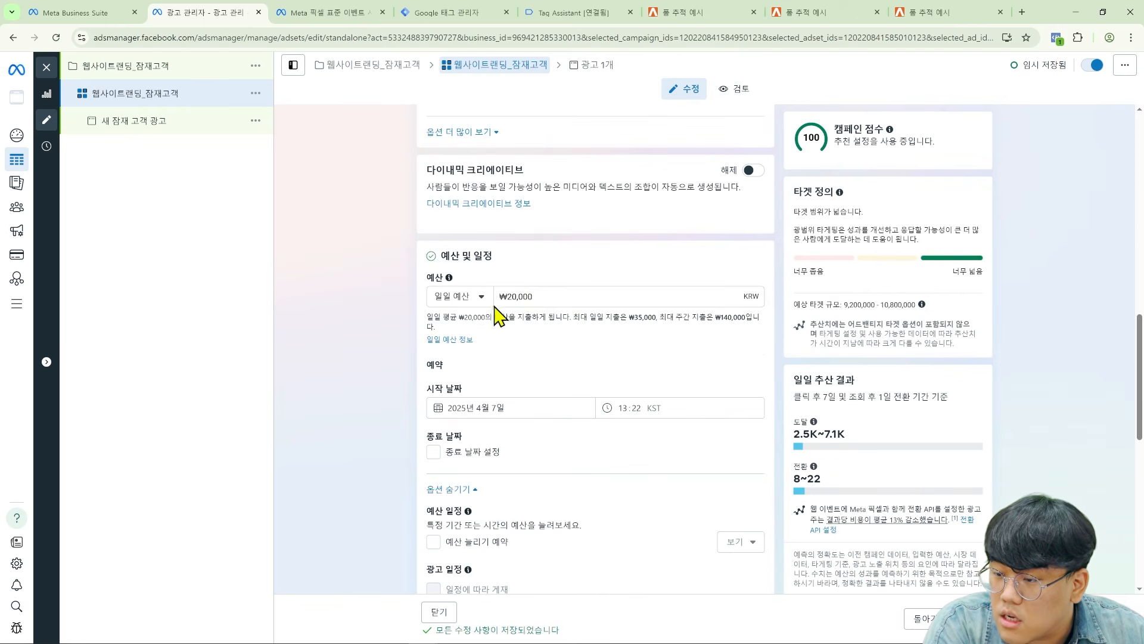
- Set the ad set's daily budget to 50,000 and review the audience settings
left_click(544, 297)
type("50,0")
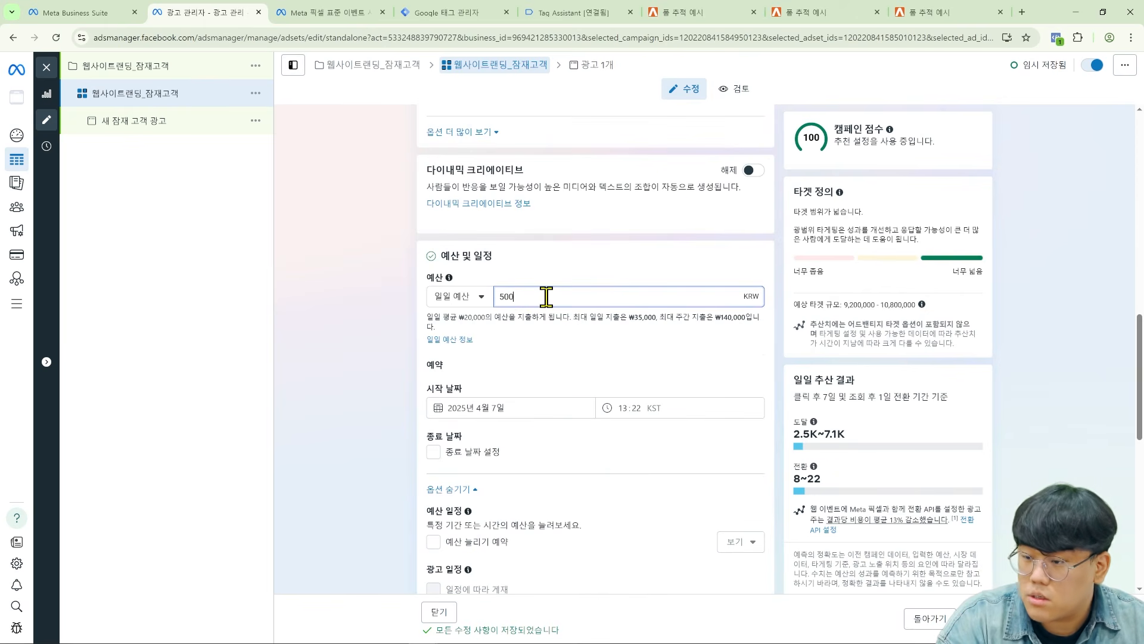
type("00")
scroll(567, 357, "down", 2)
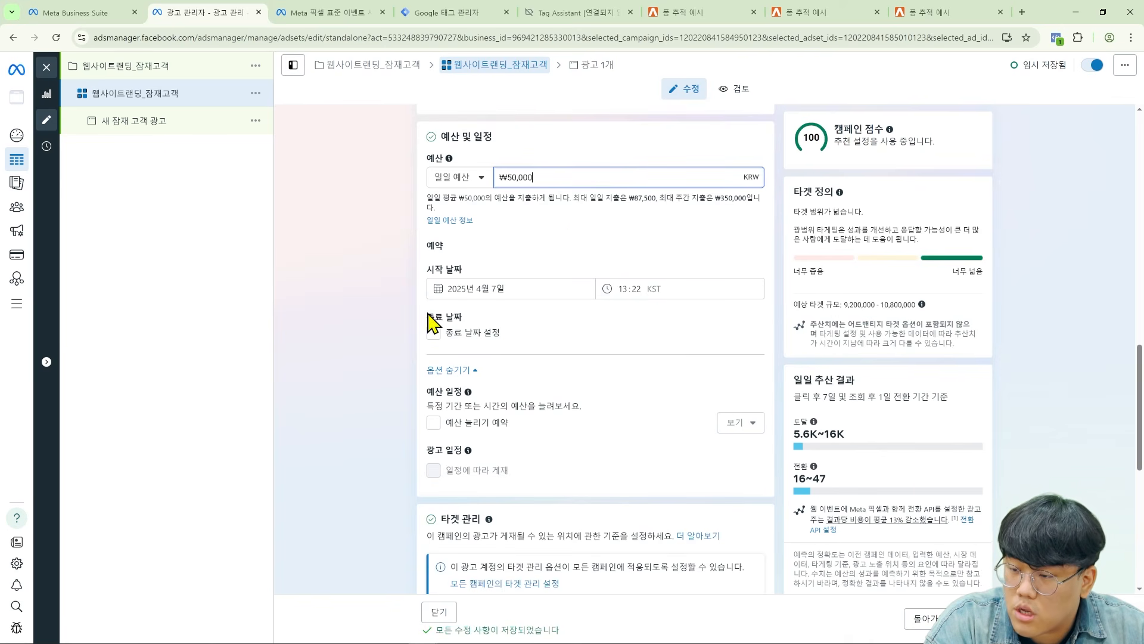
scroll(433, 323, "down", 7)
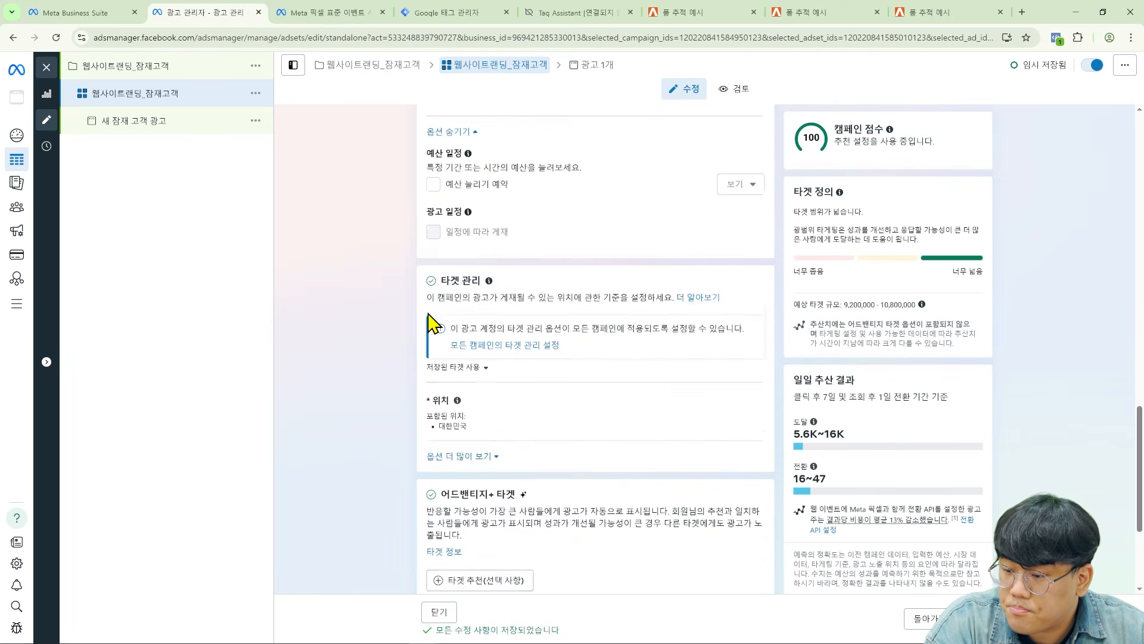
scroll(488, 298, "up", 3)
scroll(536, 340, "down", 3)
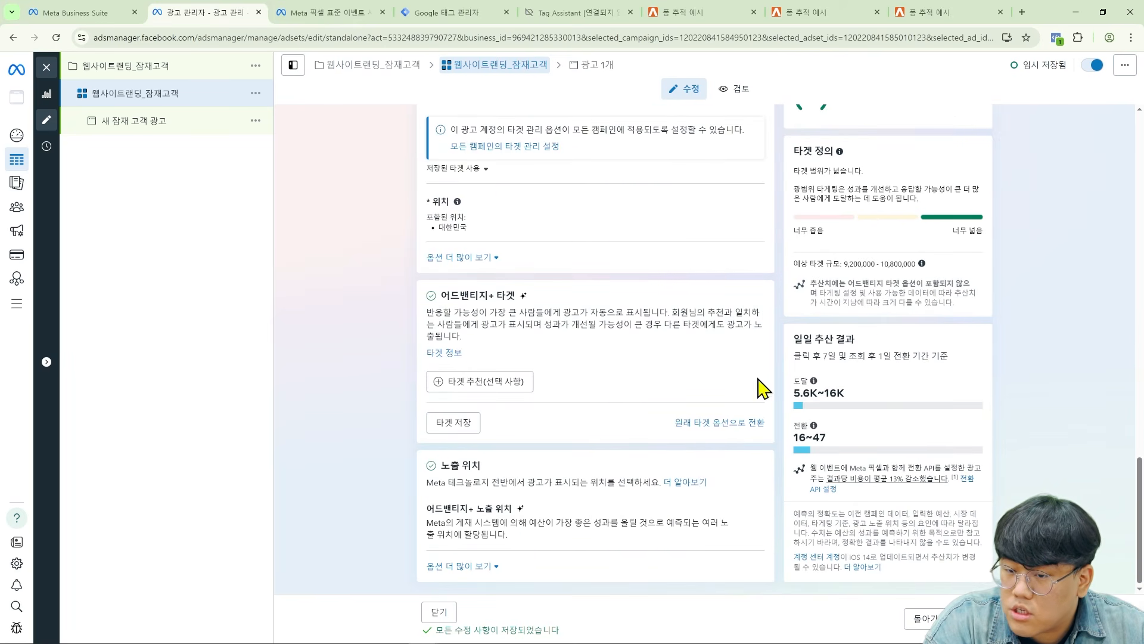
- Check the estimated audience size, then open the ad 새 잠재 고객 광고 for editing
left_click_drag(845, 264, 912, 262)
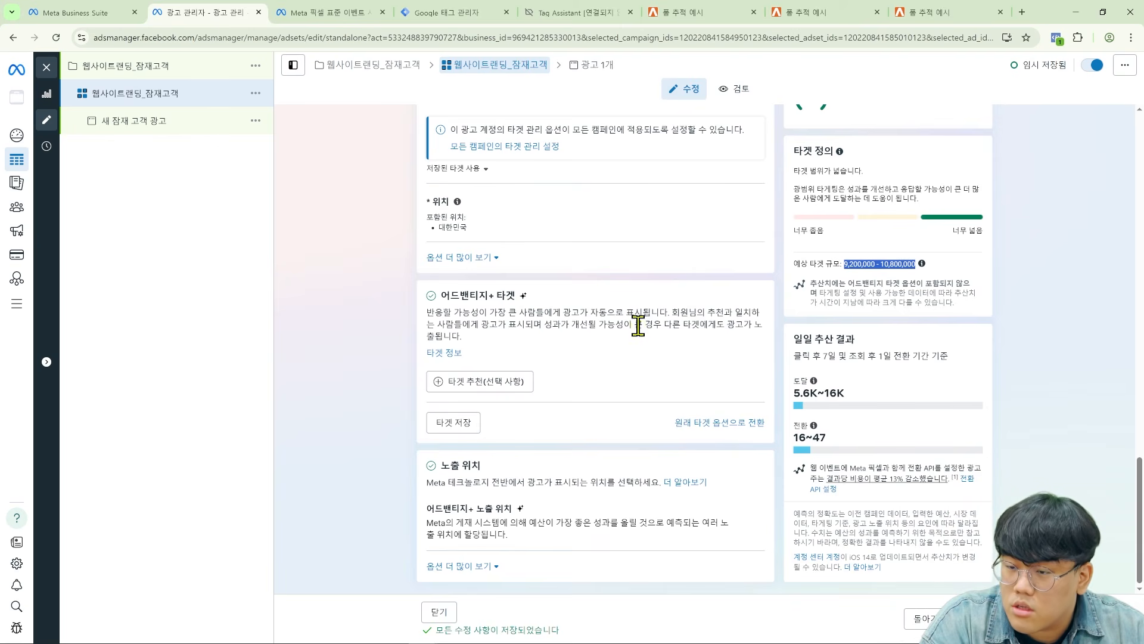
left_click(620, 302)
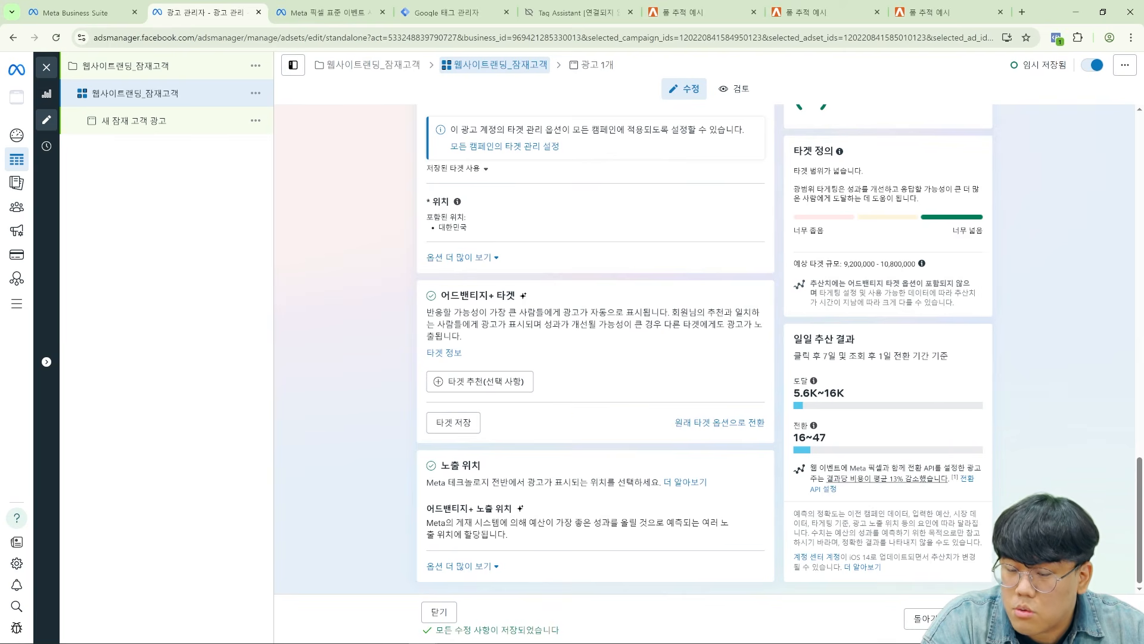
left_click(135, 121)
left_click(500, 148)
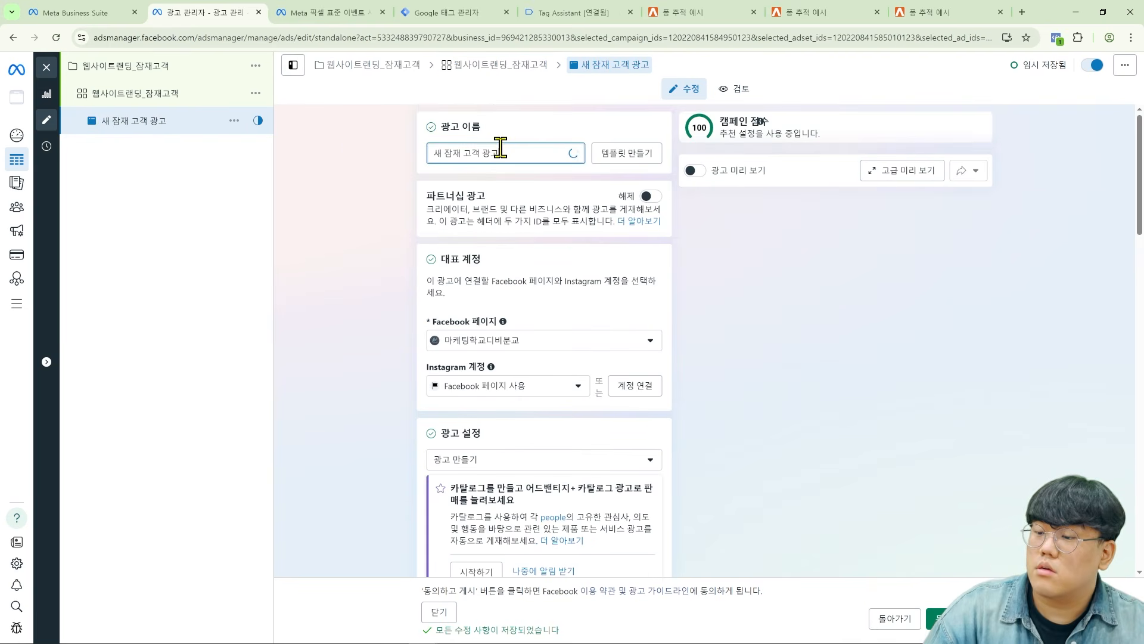
- Rename the ad 웹사이트랜딩_잠재고객, keeping 마케팅학교디비분교 as its Facebook page
key("ctrl+a")
type("웹사이트랜딩_잠재고객")
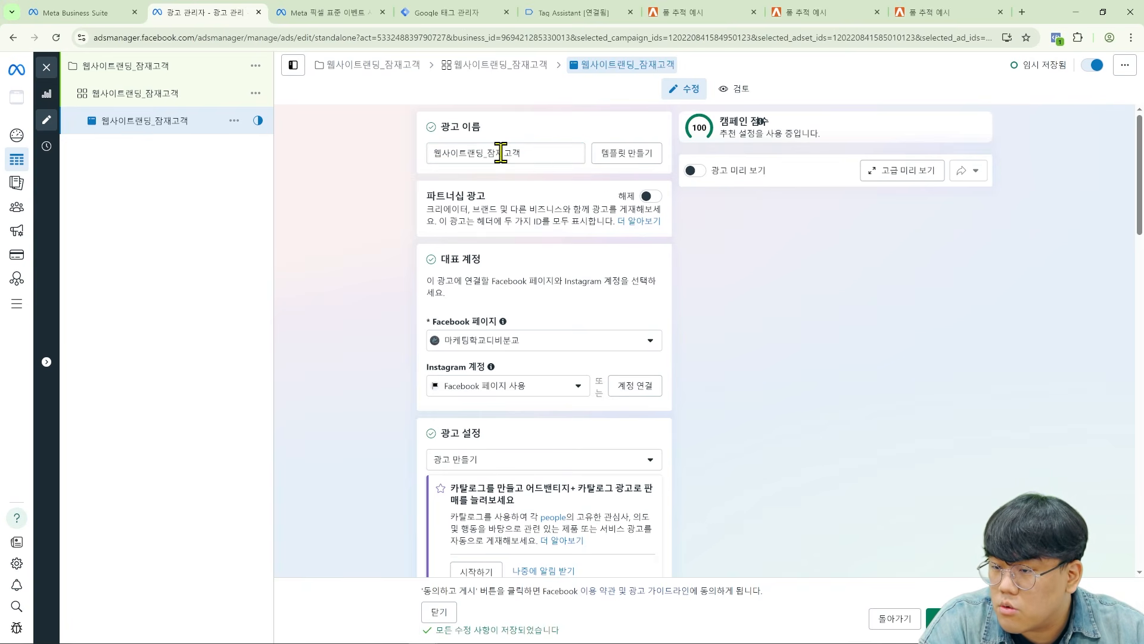
scroll(548, 185, "down", 2)
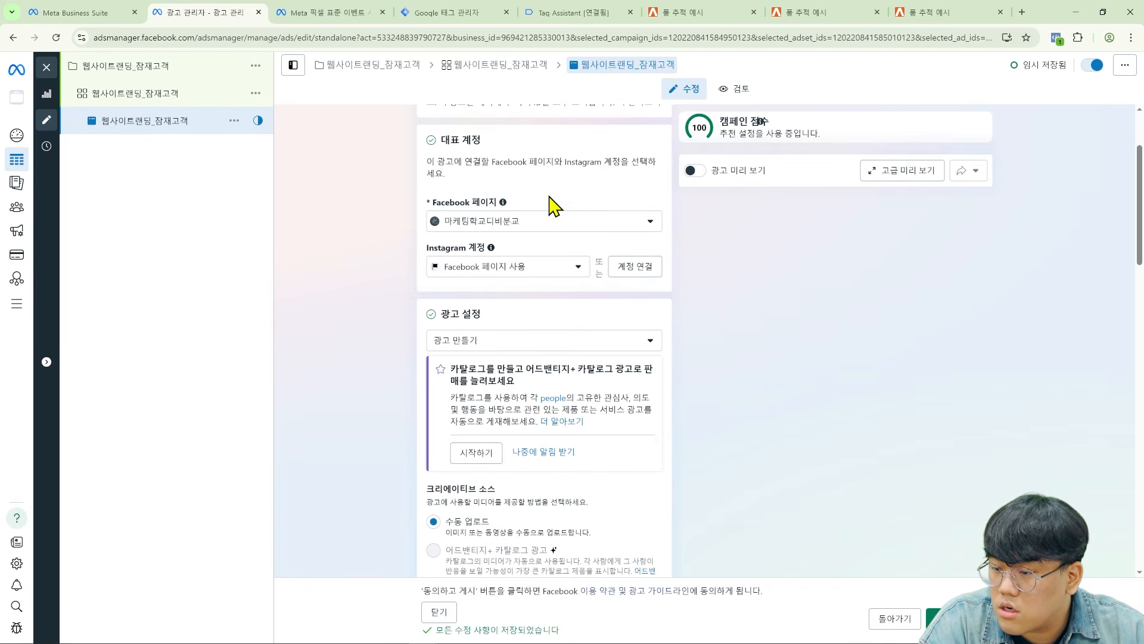
left_click(494, 222)
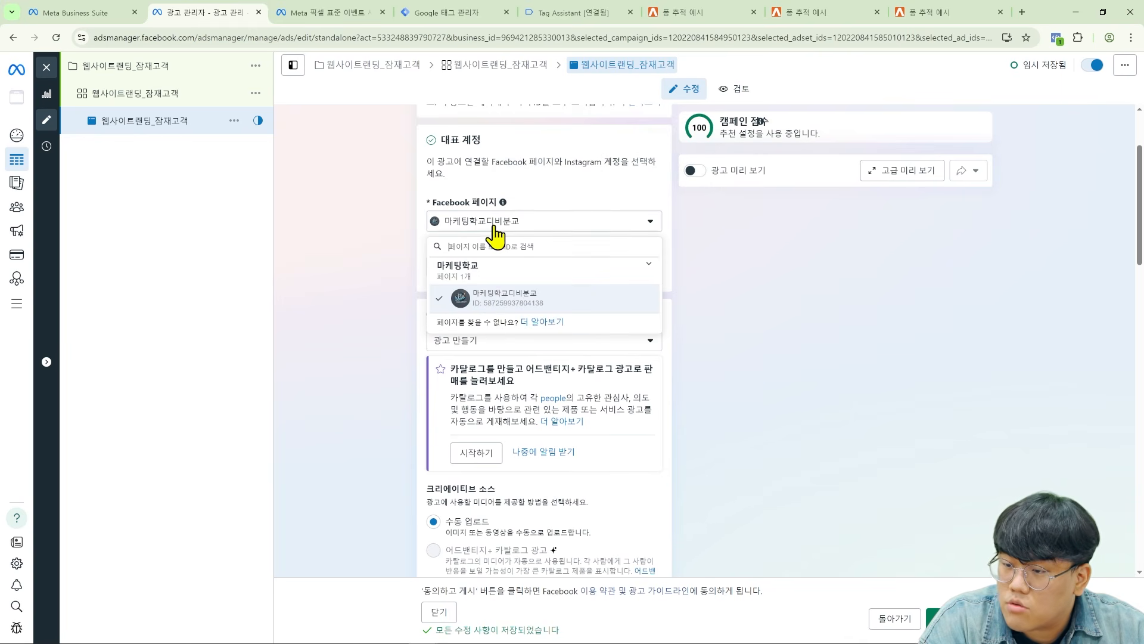
left_click(492, 304)
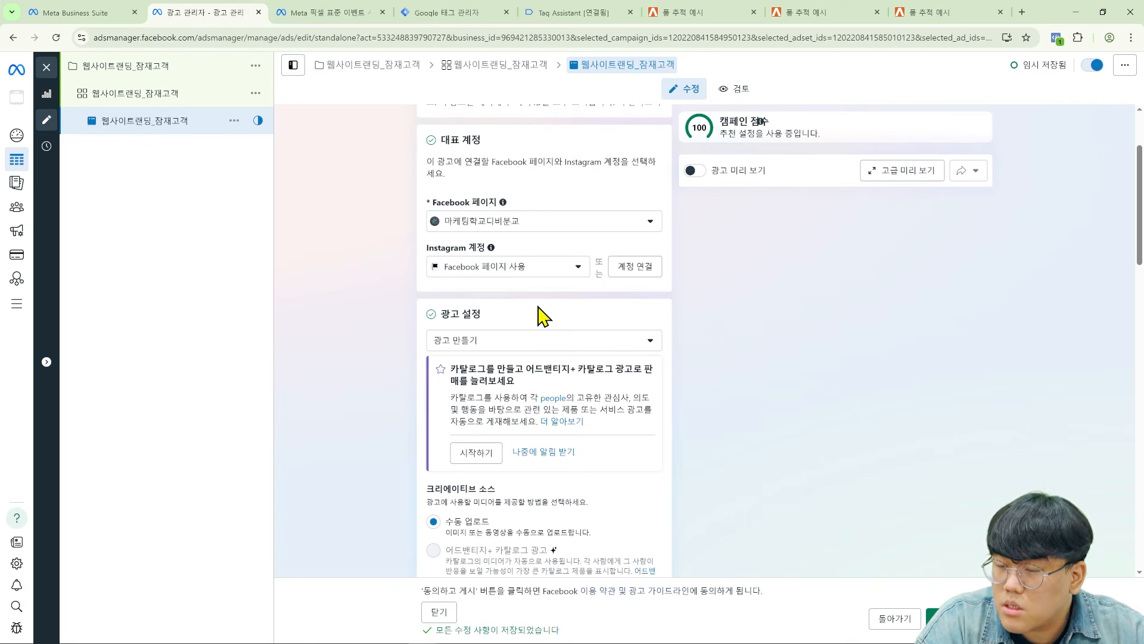
scroll(542, 316, "down", 2)
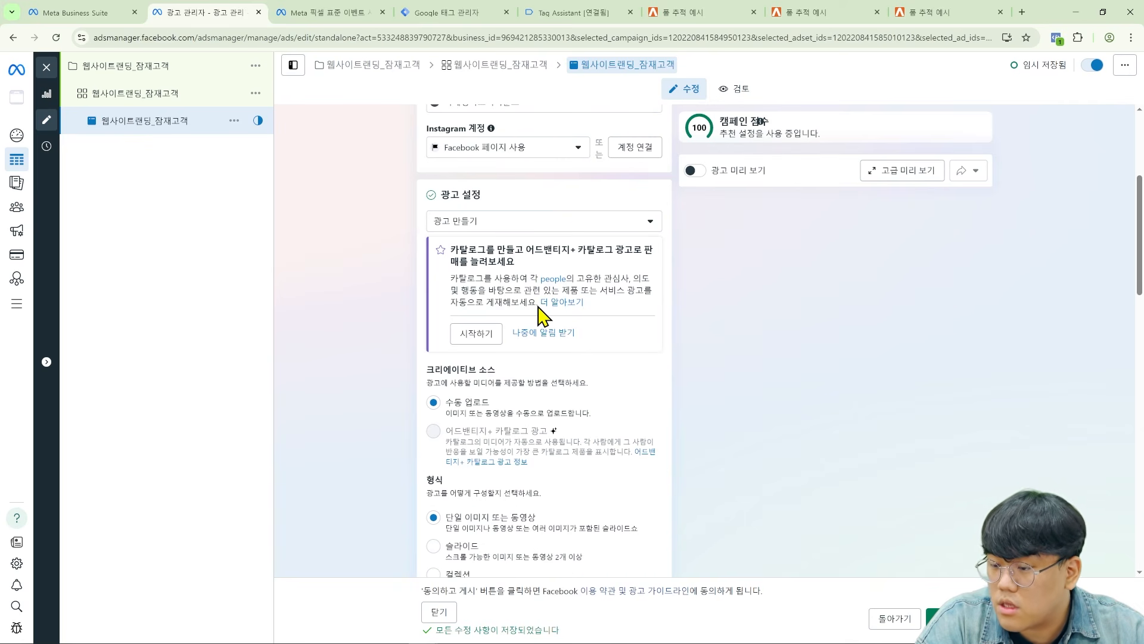
left_click(559, 224)
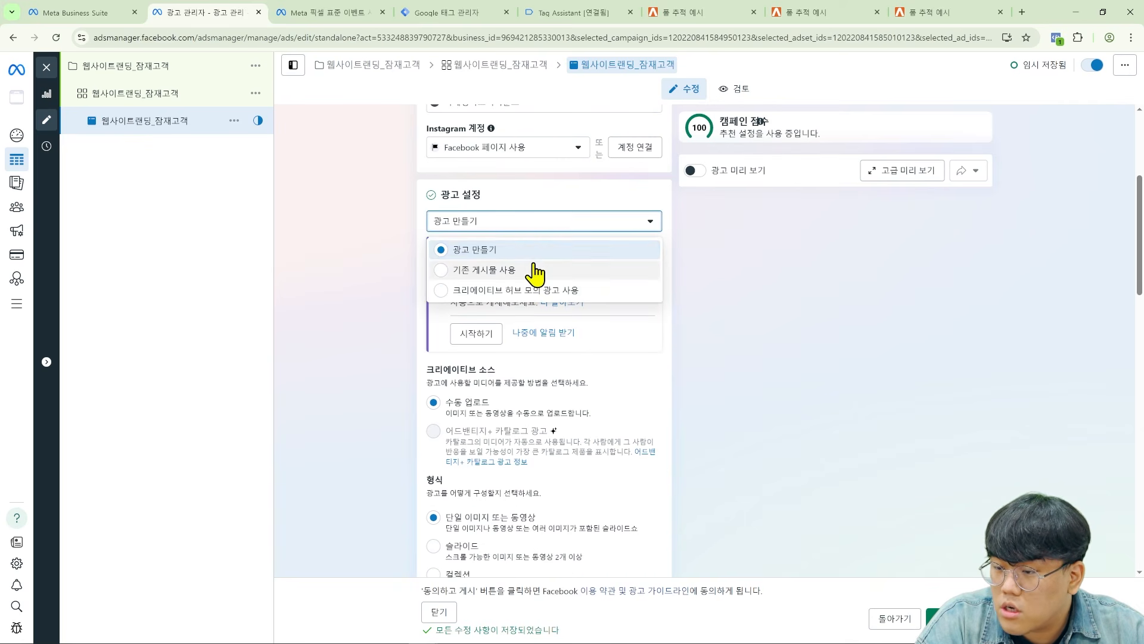
left_click(872, 319)
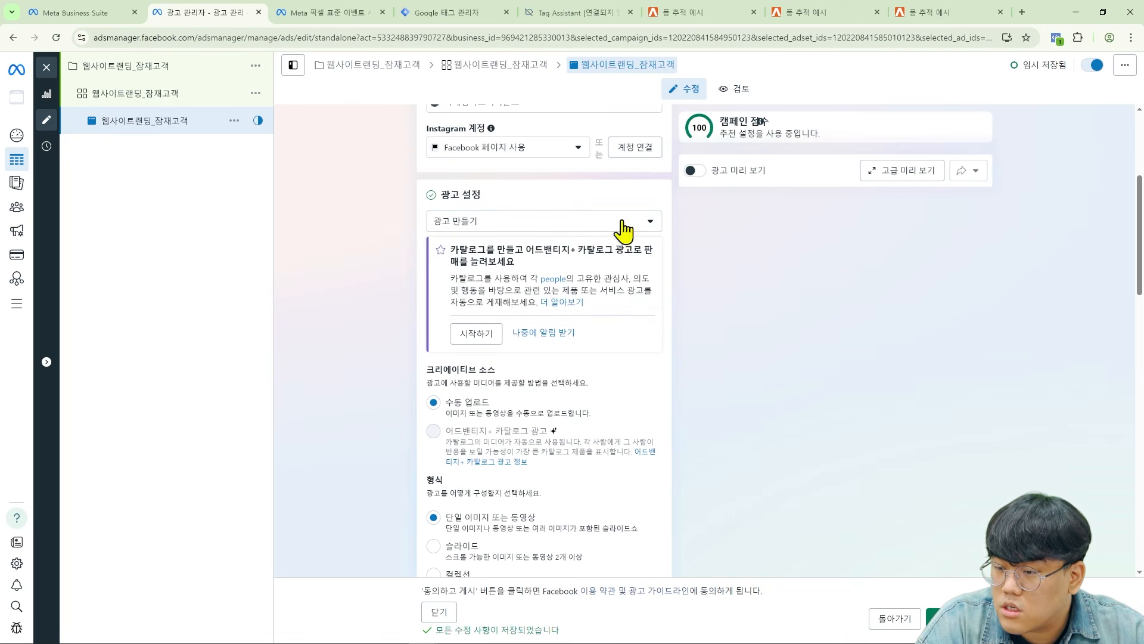
- Turn off multi-advertiser ads and bring up the creative settings
scroll(671, 280, "down", 3)
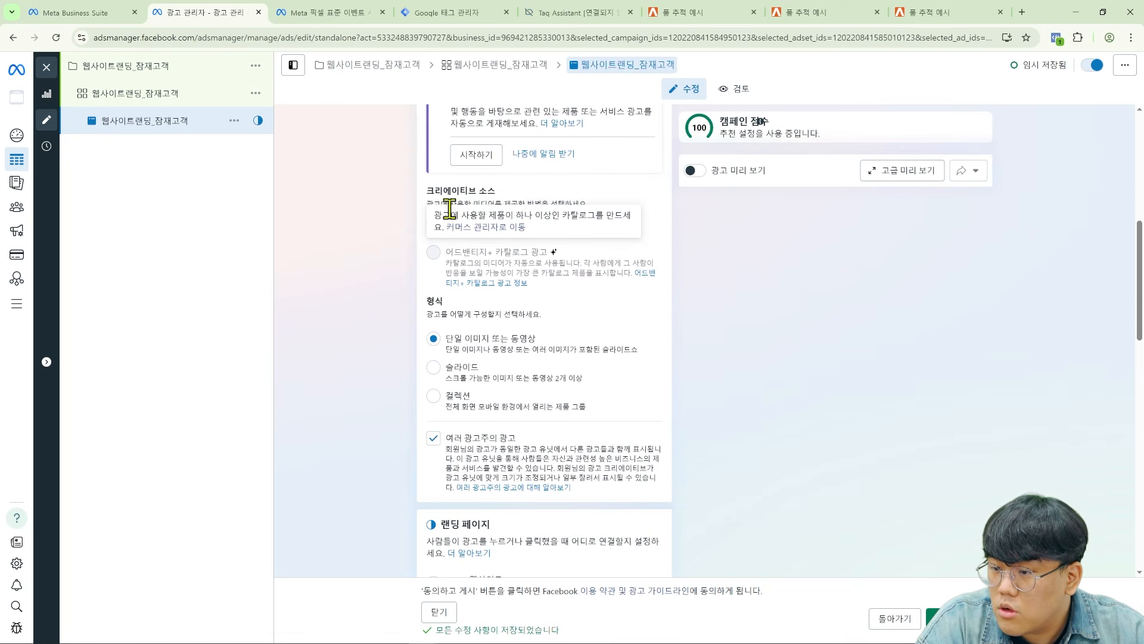
left_click(433, 447)
scroll(628, 396, "down", 5)
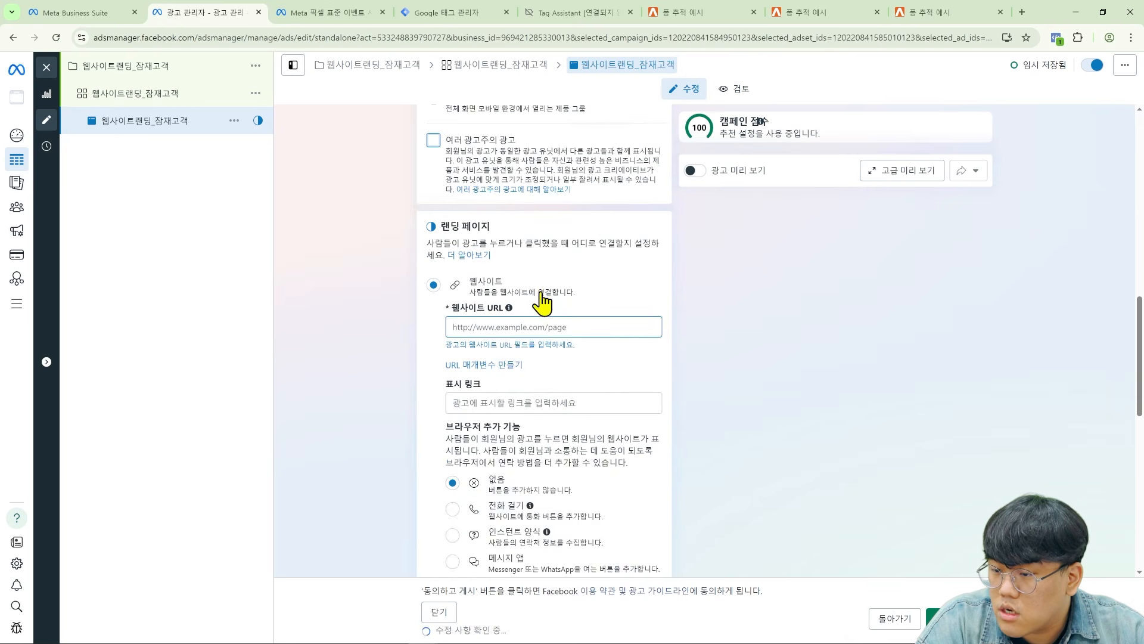
scroll(614, 301, "up", 5)
scroll(518, 235, "up", 1)
scroll(544, 288, "down", 6)
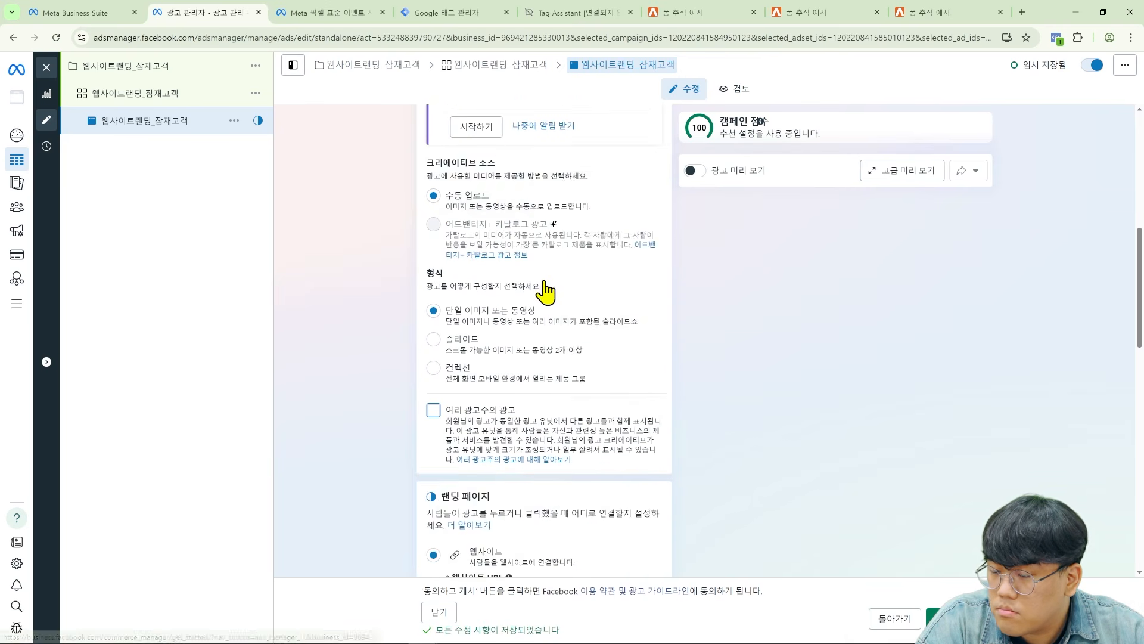
scroll(544, 288, "down", 8)
scroll(534, 401, "up", 4)
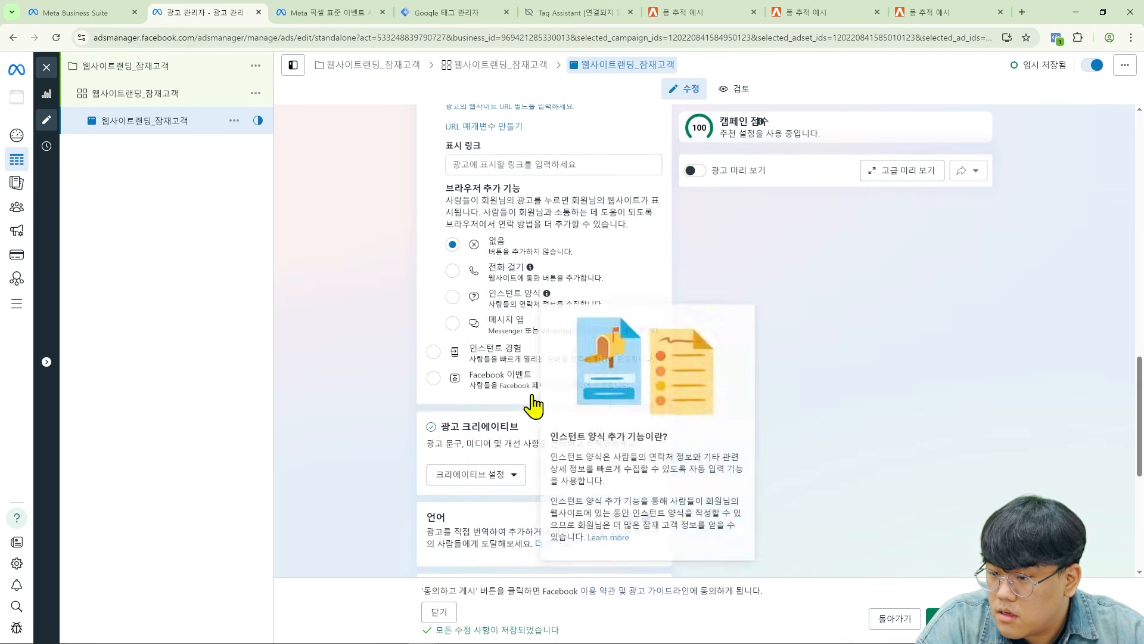
left_click(494, 484)
left_click(497, 506)
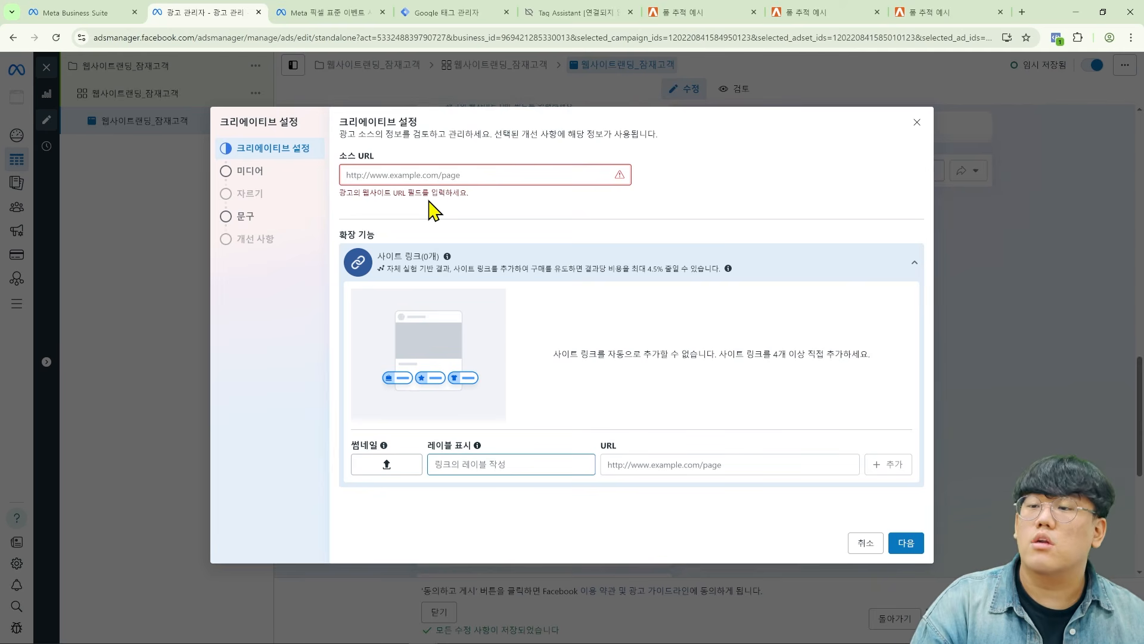
left_click(679, 15)
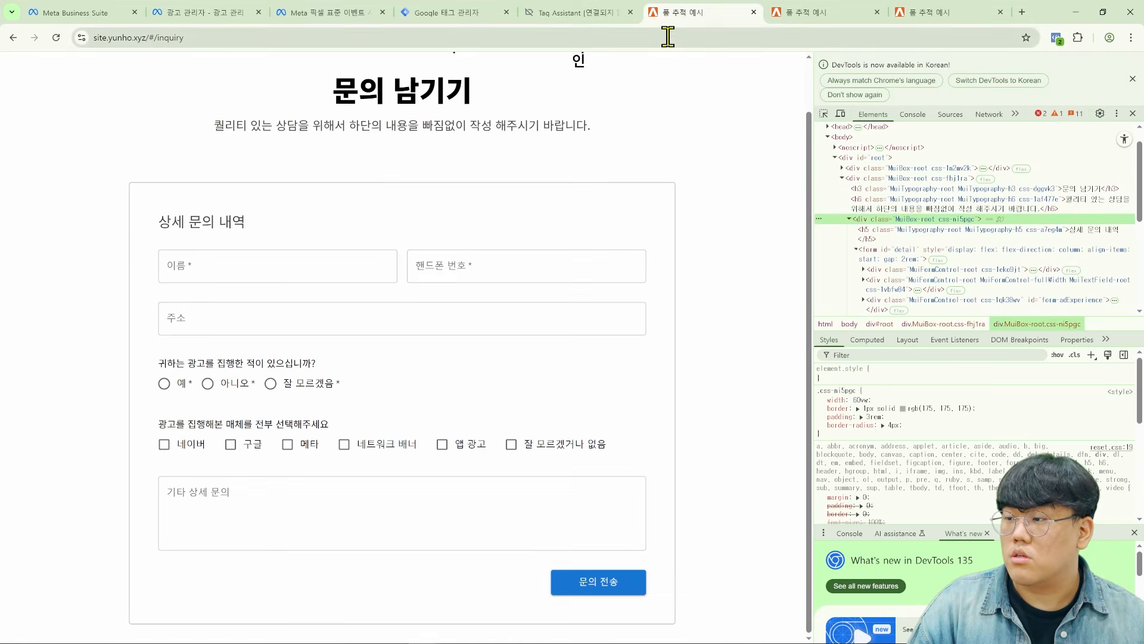
scroll(441, 140, "up", 1)
left_click(106, 72)
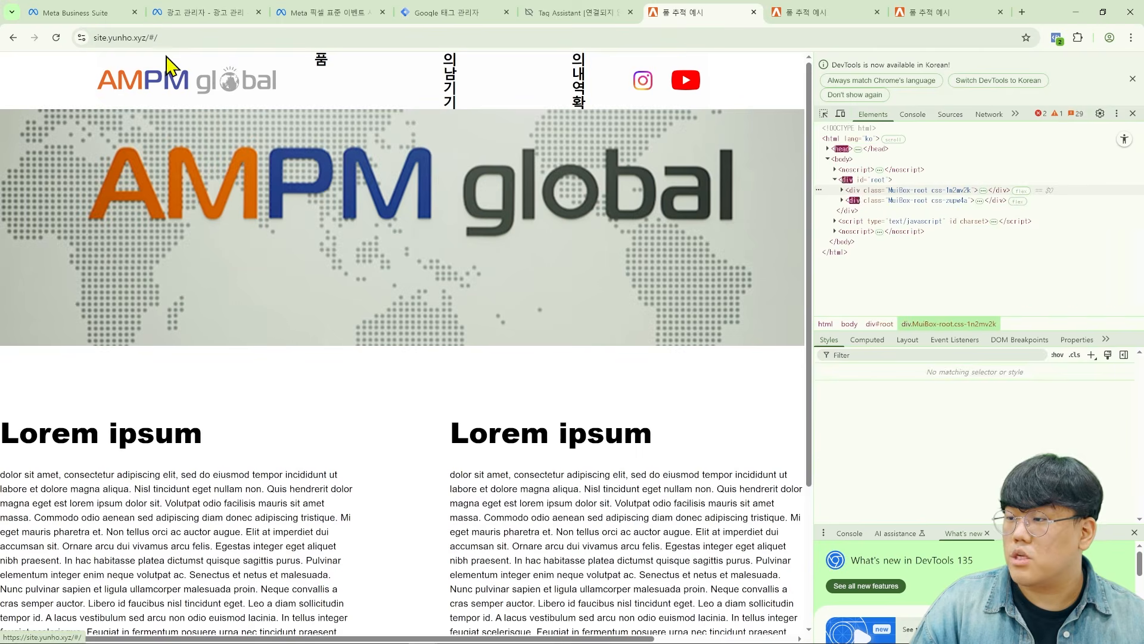
left_click(188, 42)
key("ctrl+c")
left_click(203, 13)
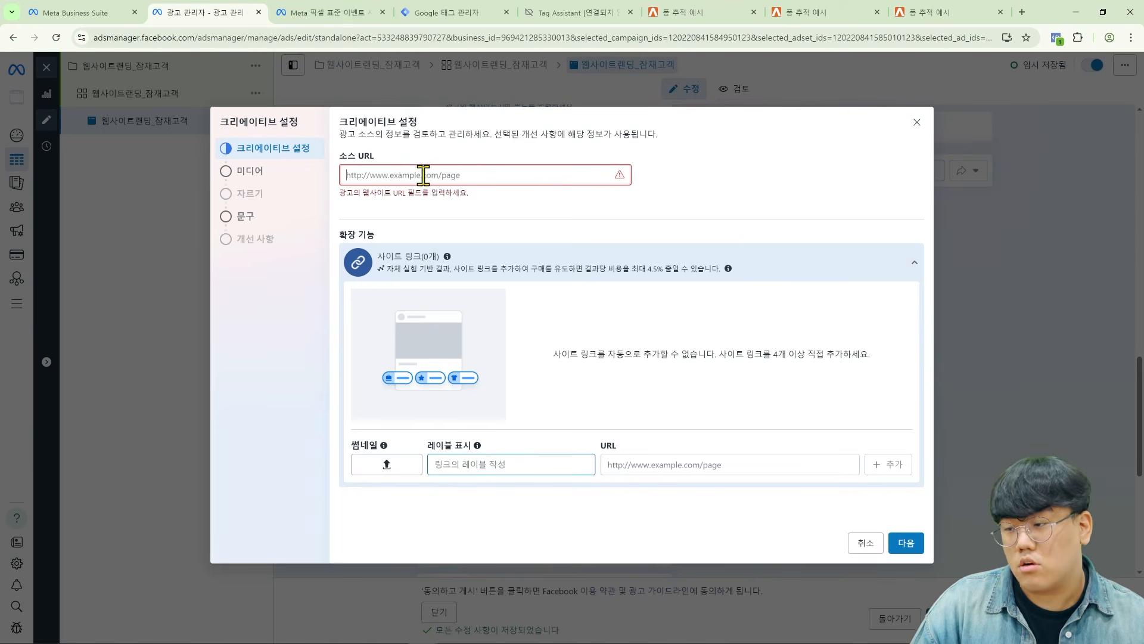
left_click(453, 176)
key("ctrl+v")
key("BackSpace")
key("BackSpace")
key("BackSpace")
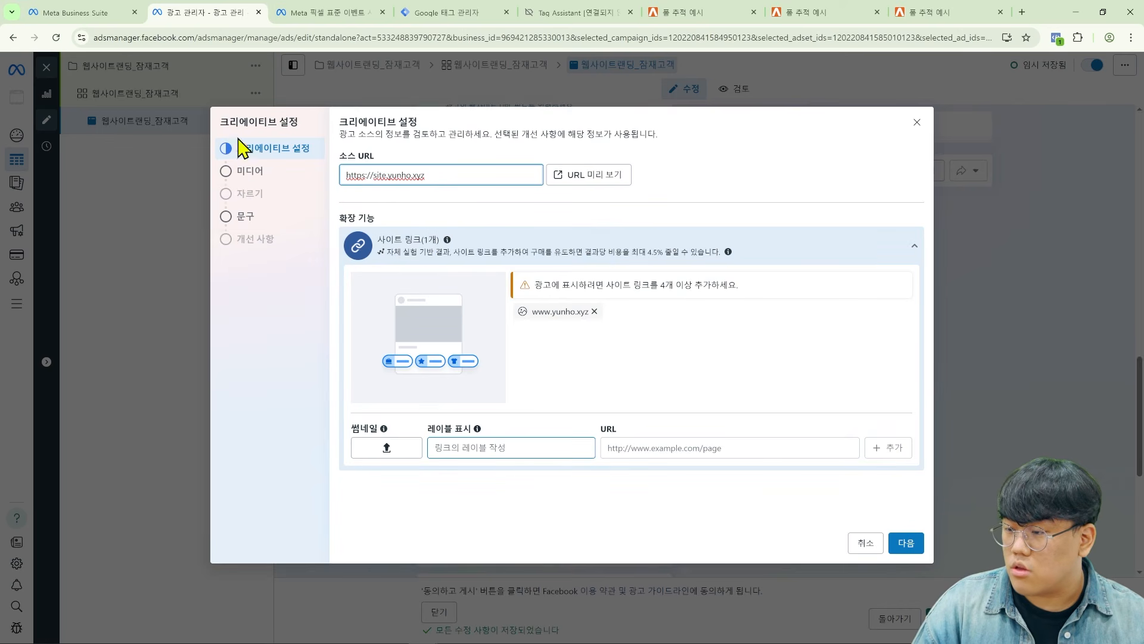
- Pick the 치매·간병인 보험 image and turn off dynamic media for placements
left_click(255, 178)
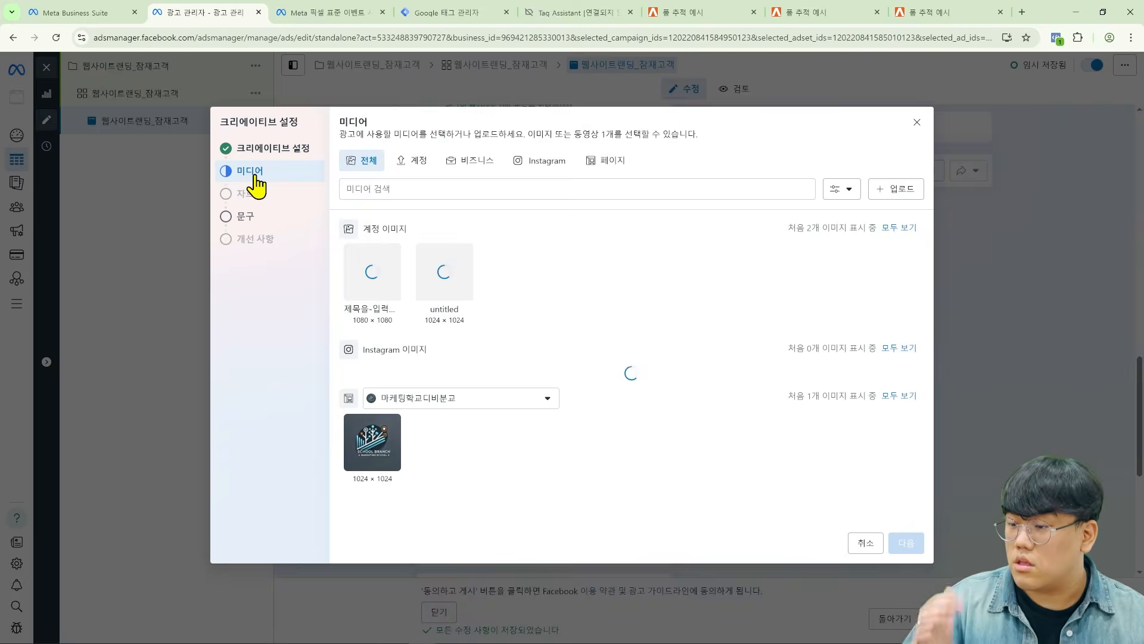
left_click(365, 275)
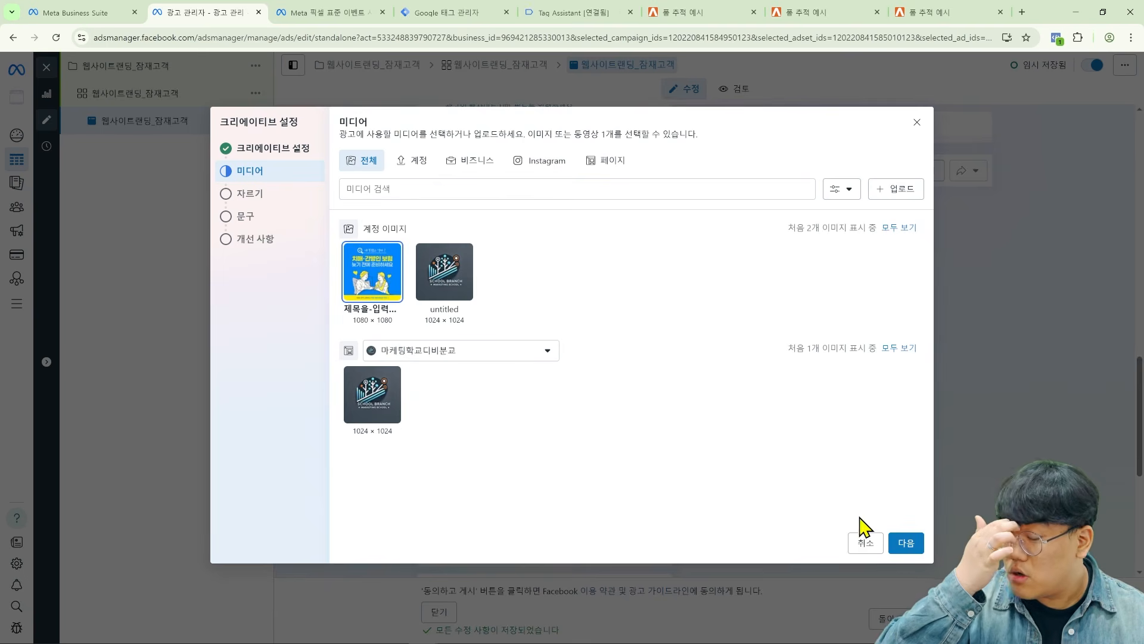
left_click(901, 542)
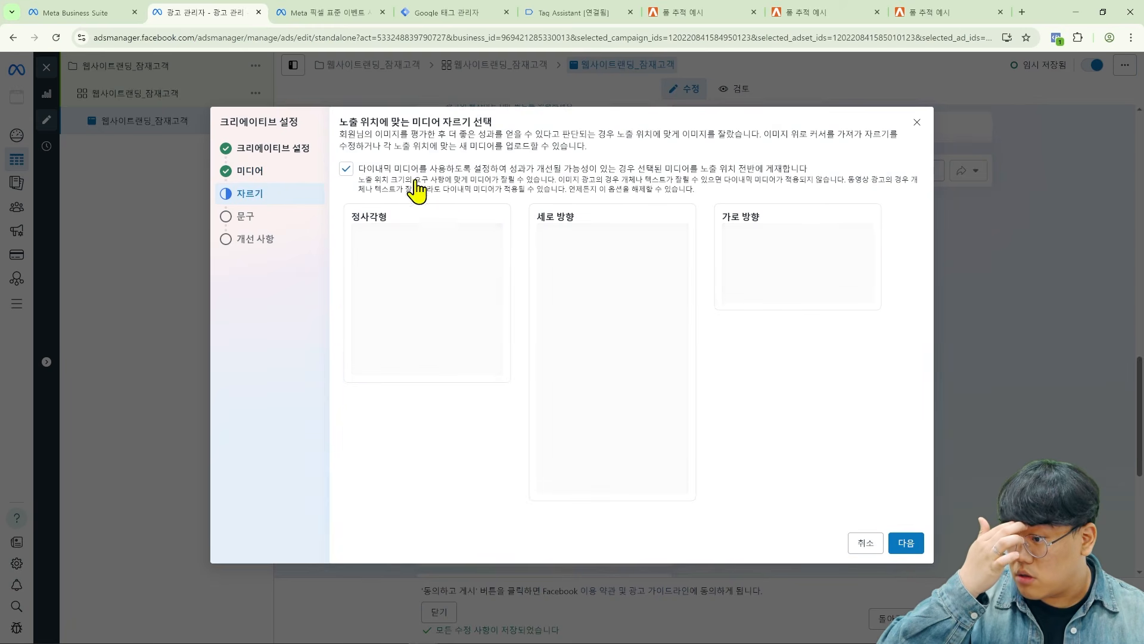
left_click(347, 169)
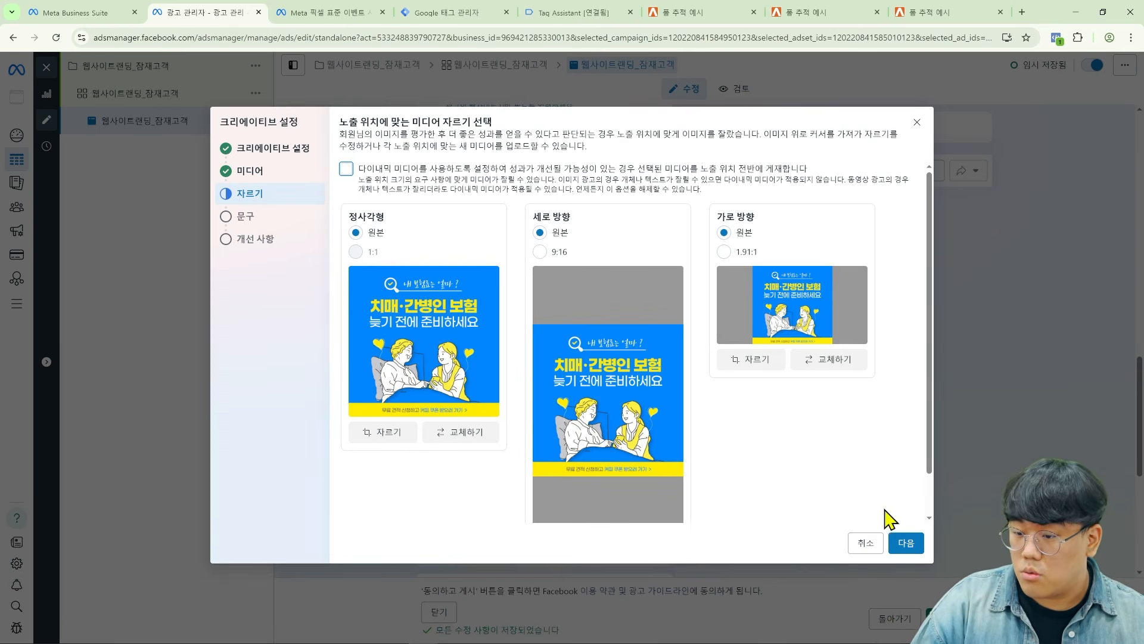
left_click(915, 544)
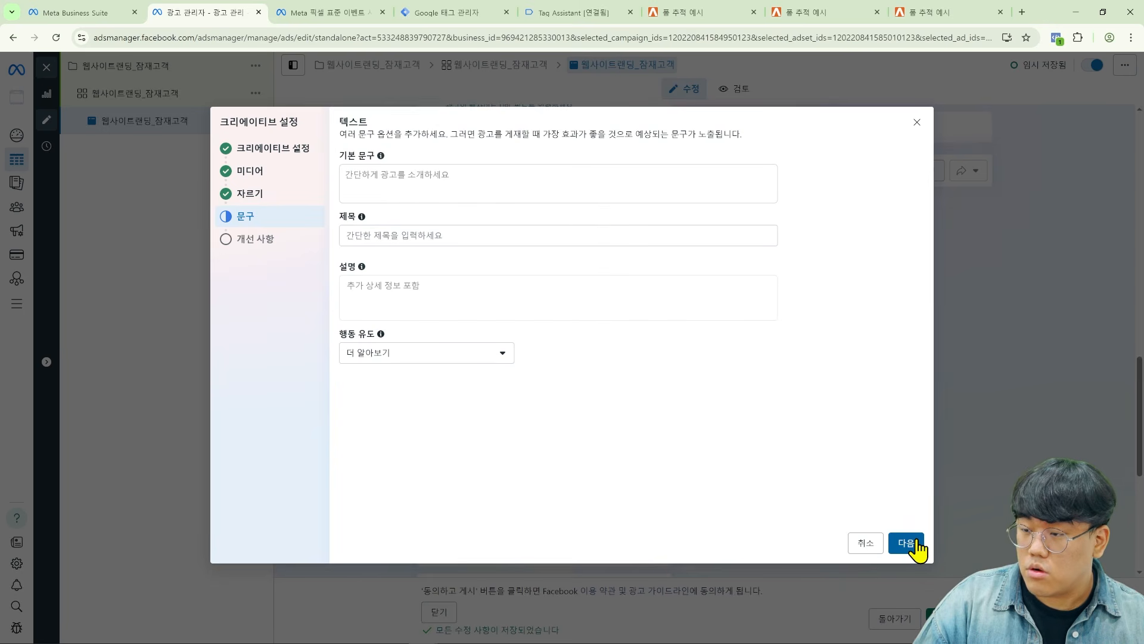
- Enter primary text 보험광고는 마케팅학교 and headline 마적보험 for the ad
left_click(523, 166)
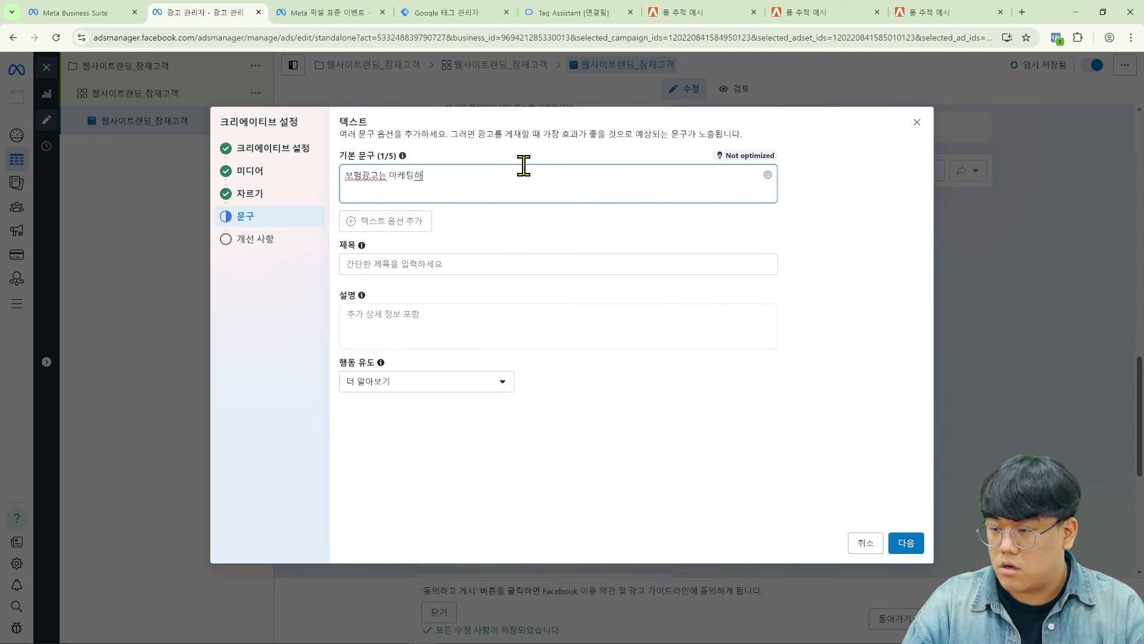
left_click(494, 263)
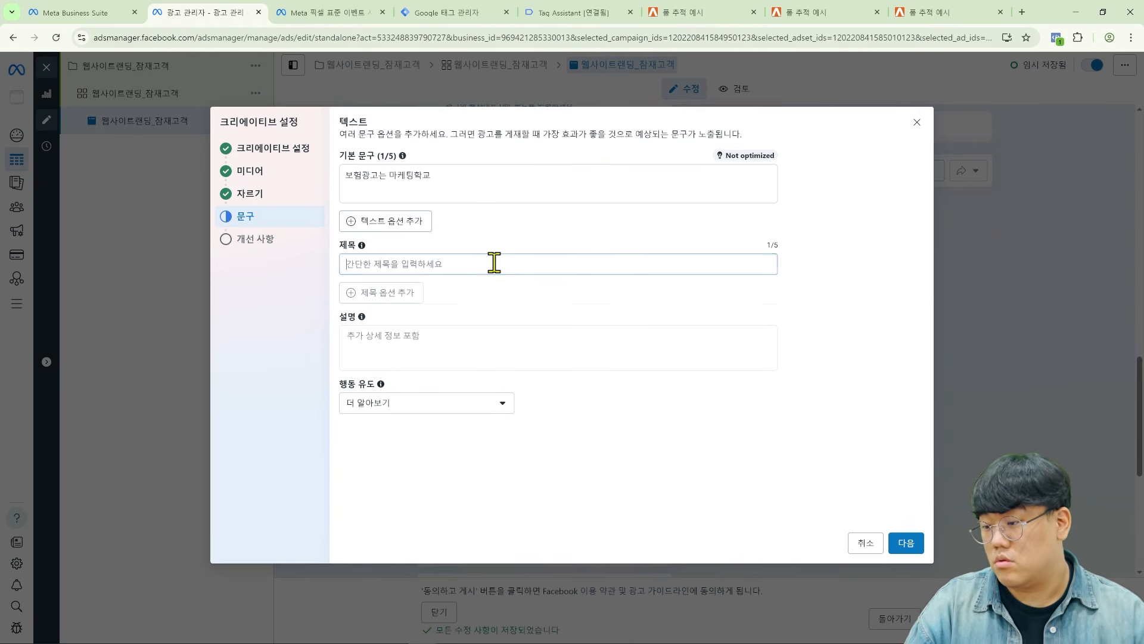
type("ㅁ")
type("학보험")
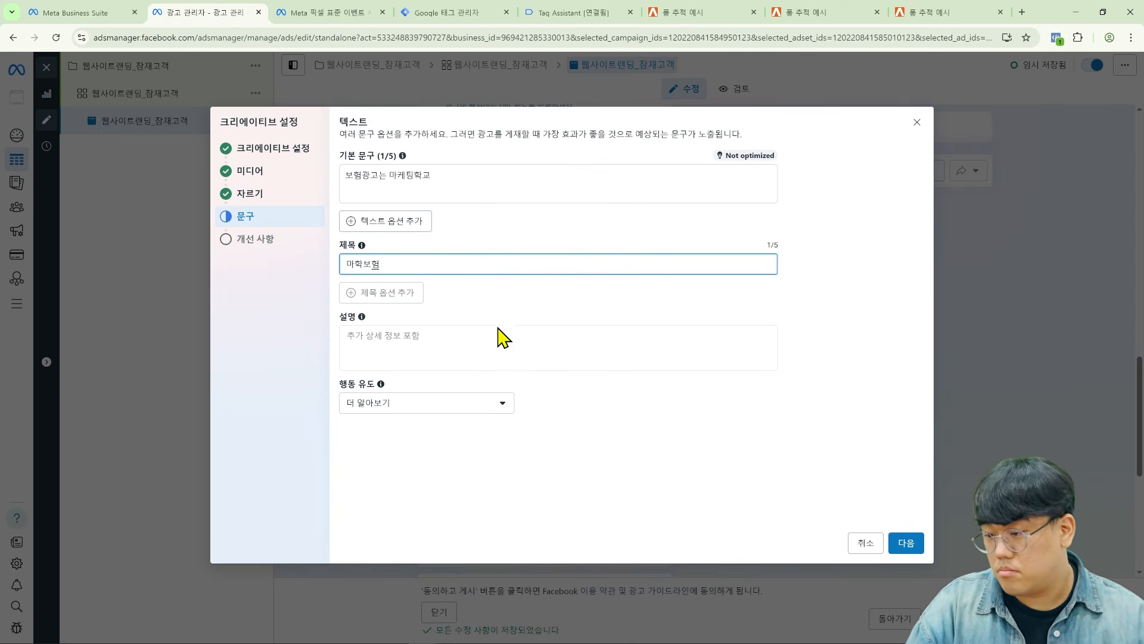
left_click(496, 337)
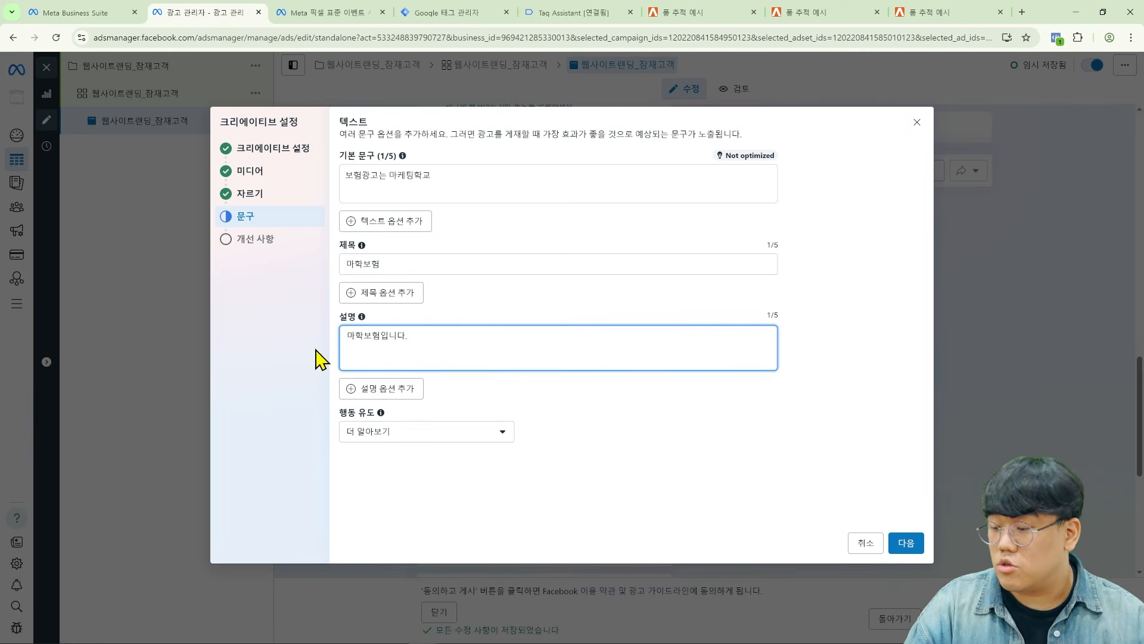
- Keep 더 알아보기 as the call to action and continue to creative enhancements
left_click(398, 434)
scroll(411, 539, "down", 5)
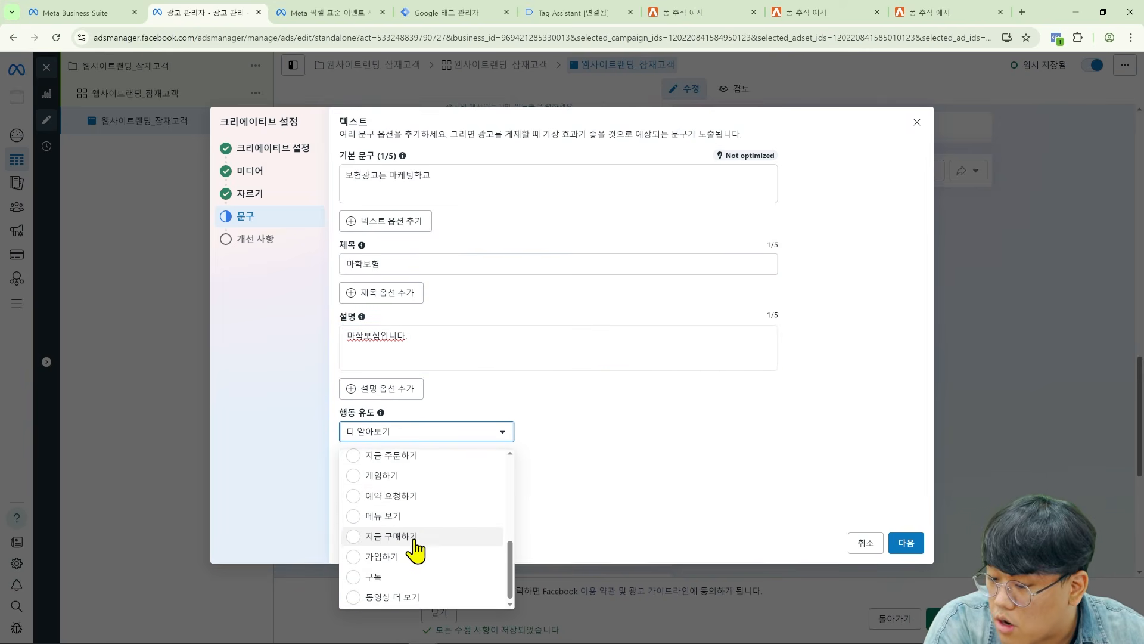
scroll(439, 537, "up", 3)
scroll(440, 530, "up", 4)
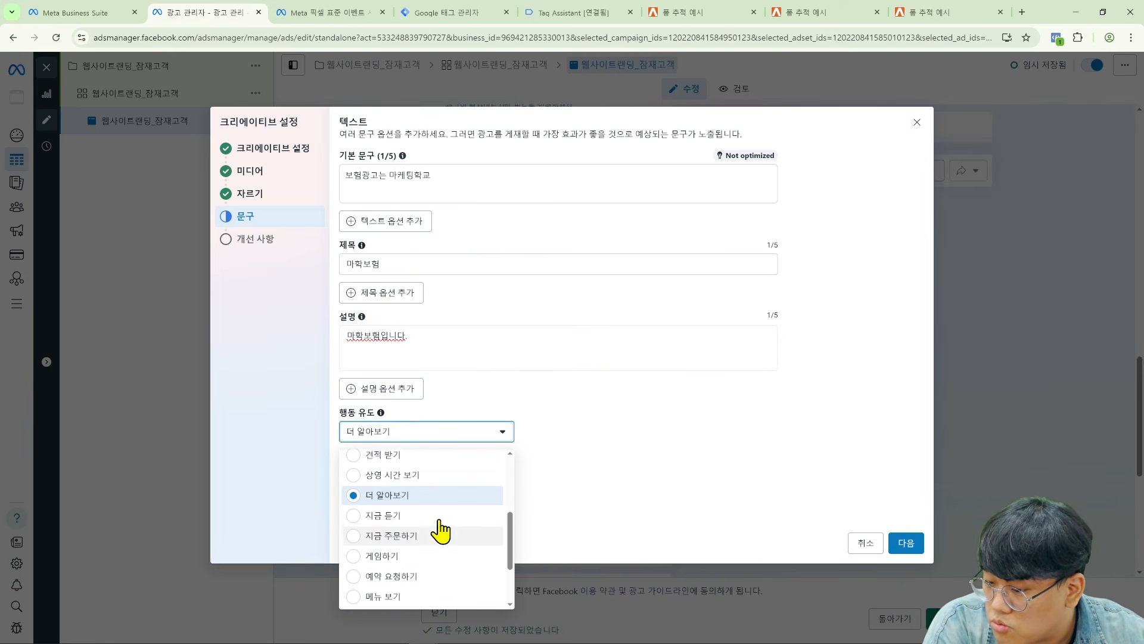
left_click(756, 480)
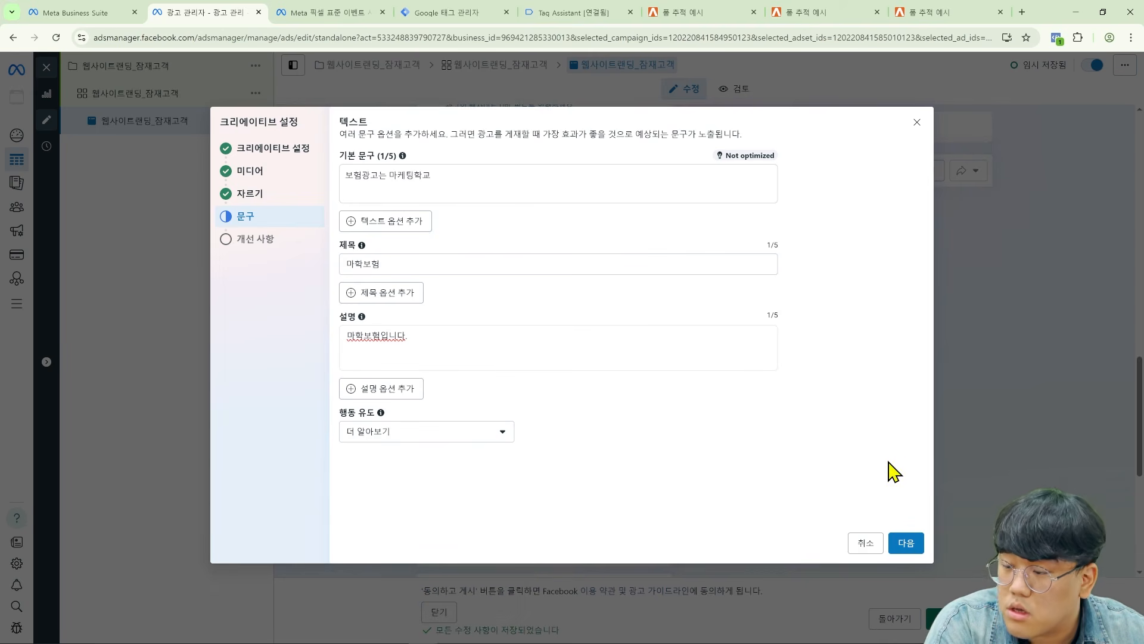
left_click(905, 543)
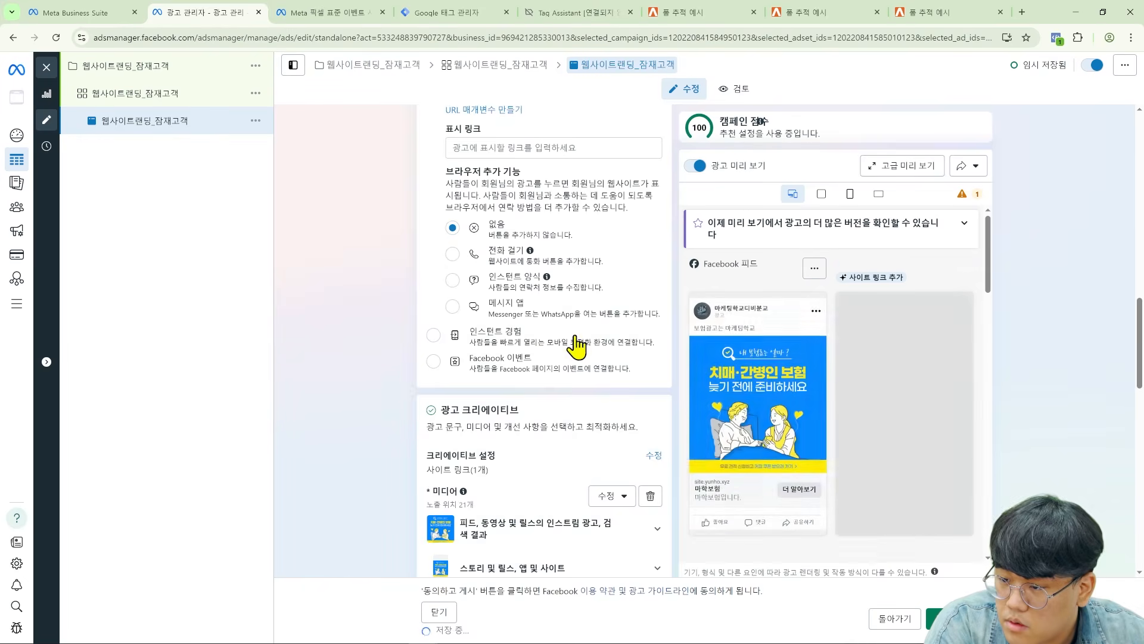
scroll(577, 340, "up", 3)
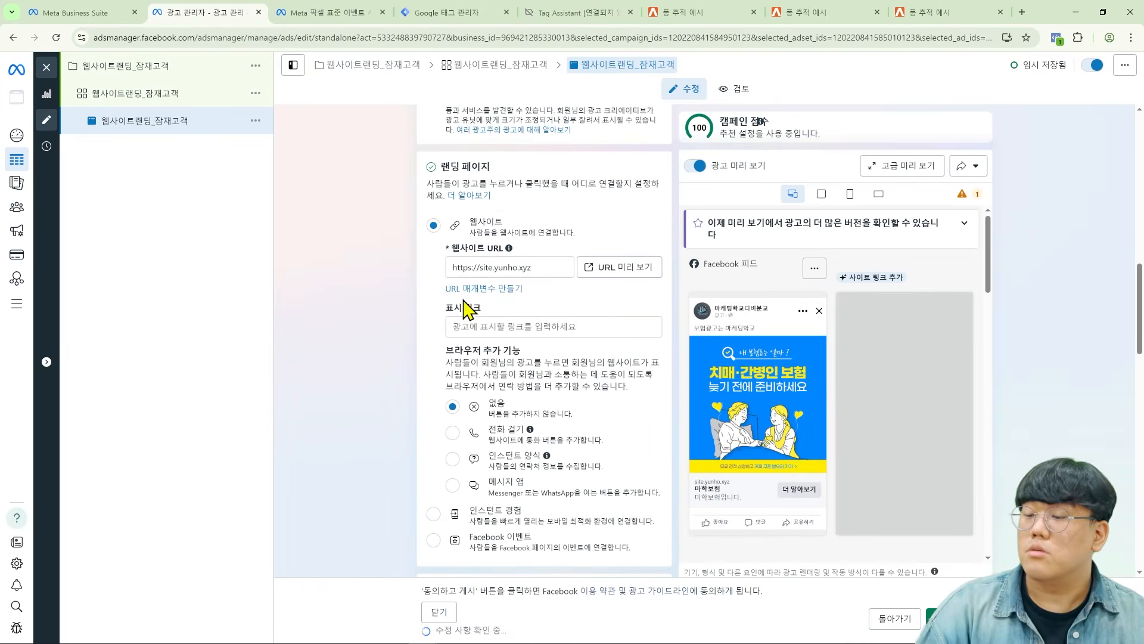
mouse_move(508, 249)
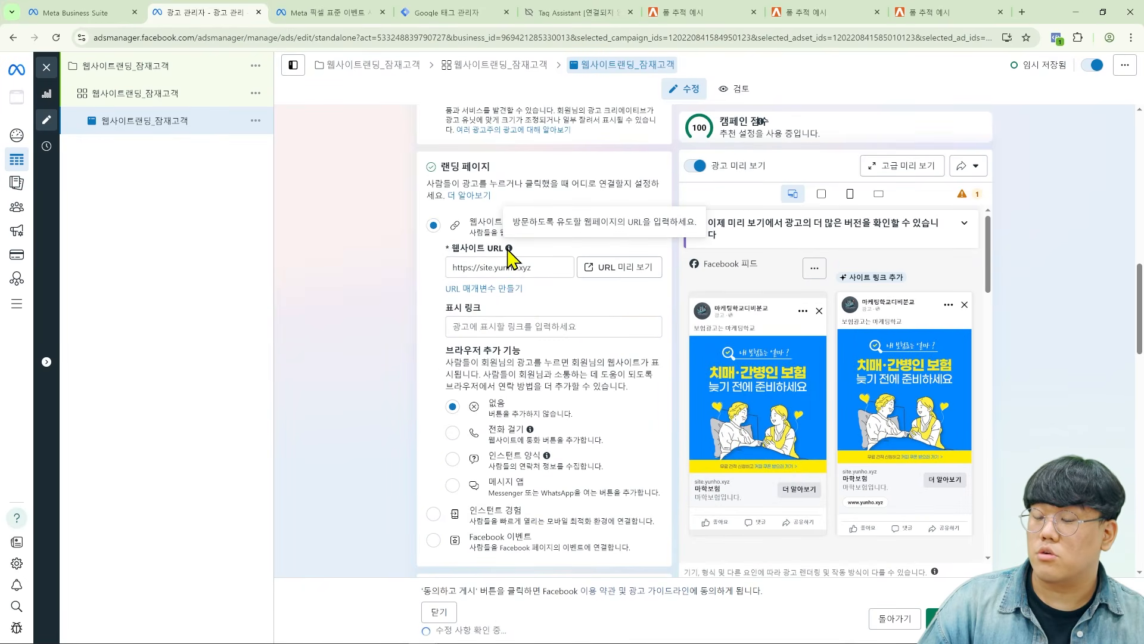
- Open the URL parameter builder and set the campaign source to meta
left_click(501, 290)
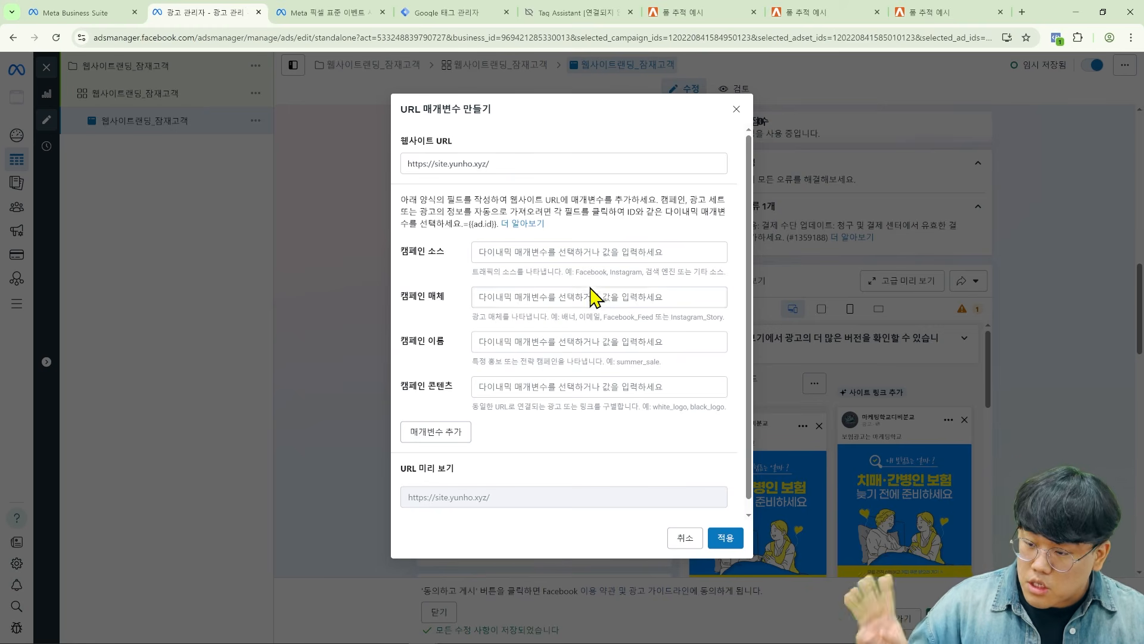
left_click(591, 252)
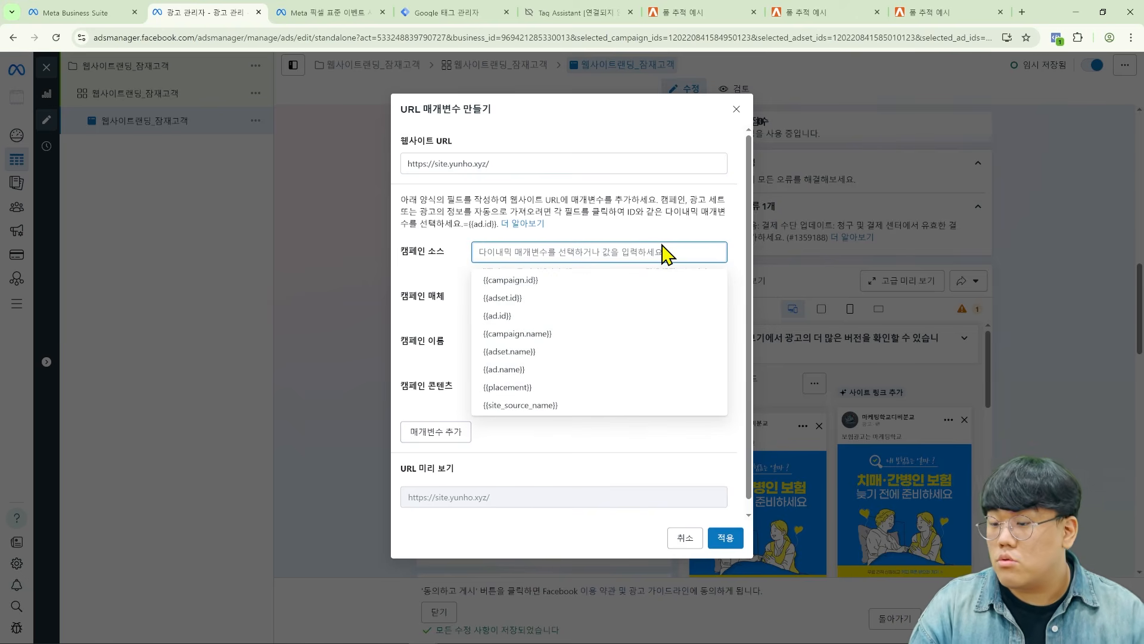
type("ㅇ")
key("BackSpace")
type("D")
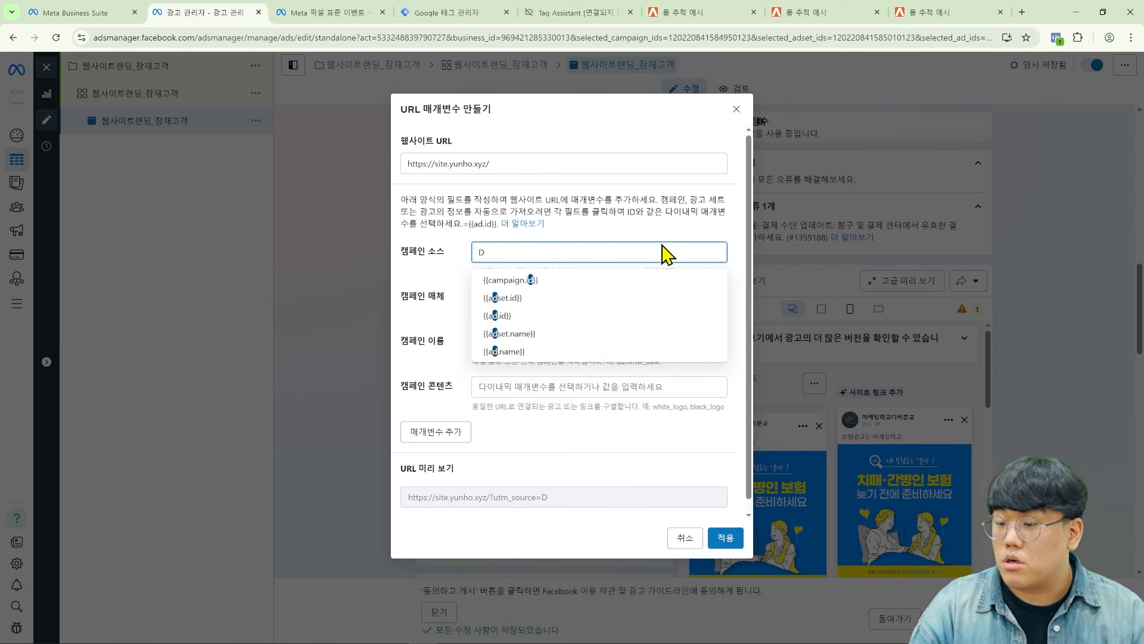
key("BackSpace")
type("D")
left_click(690, 239)
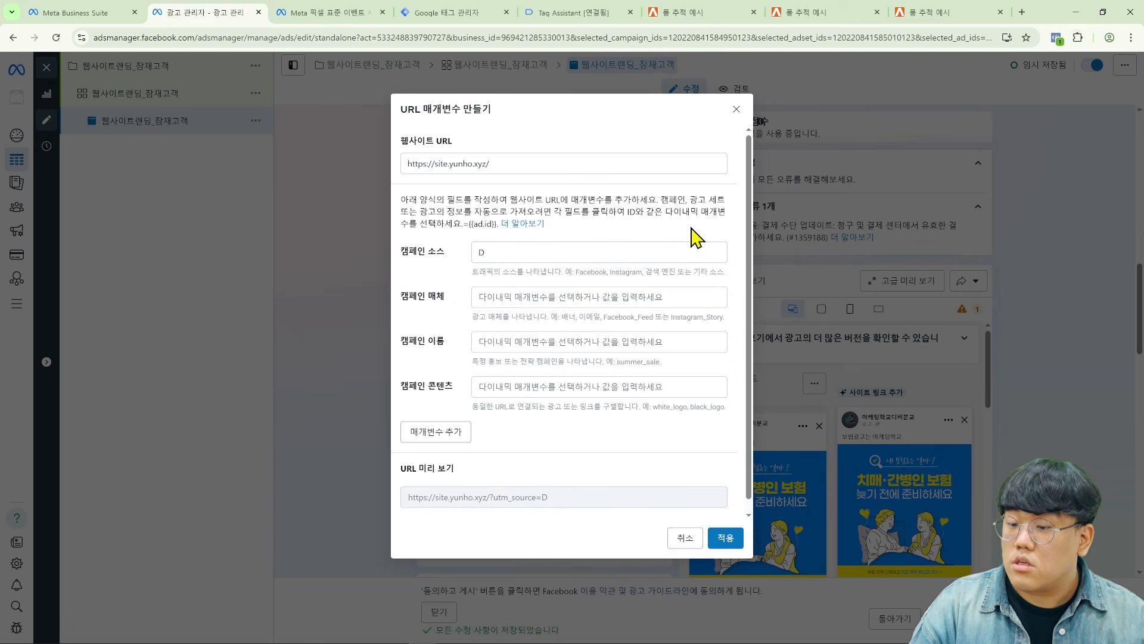
left_click(659, 253)
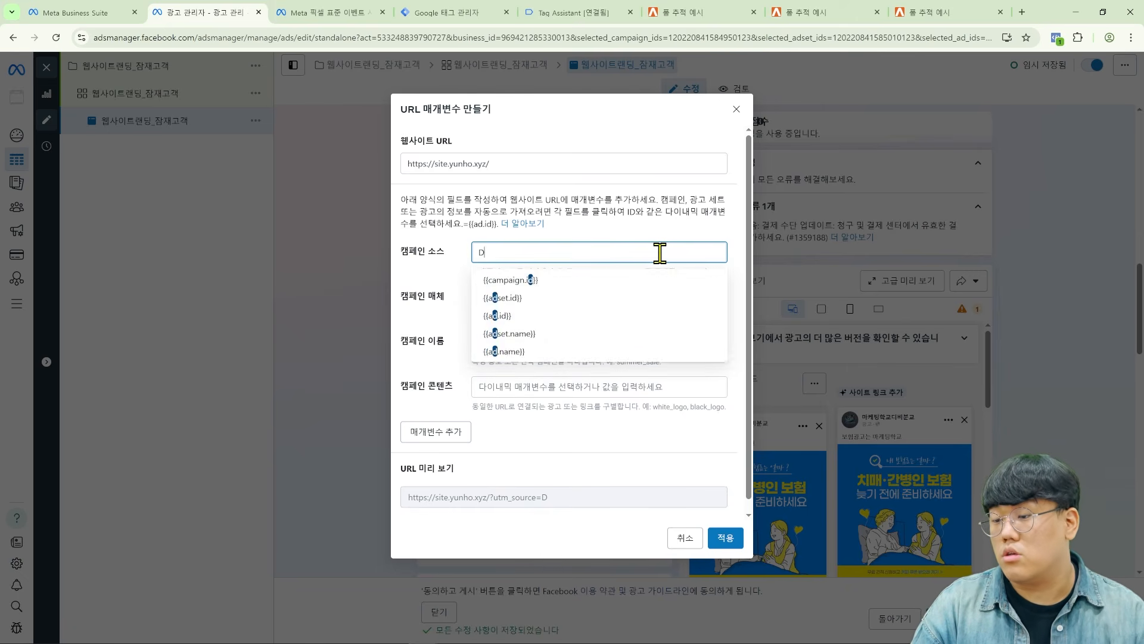
key("BackSpace")
type("M,E")
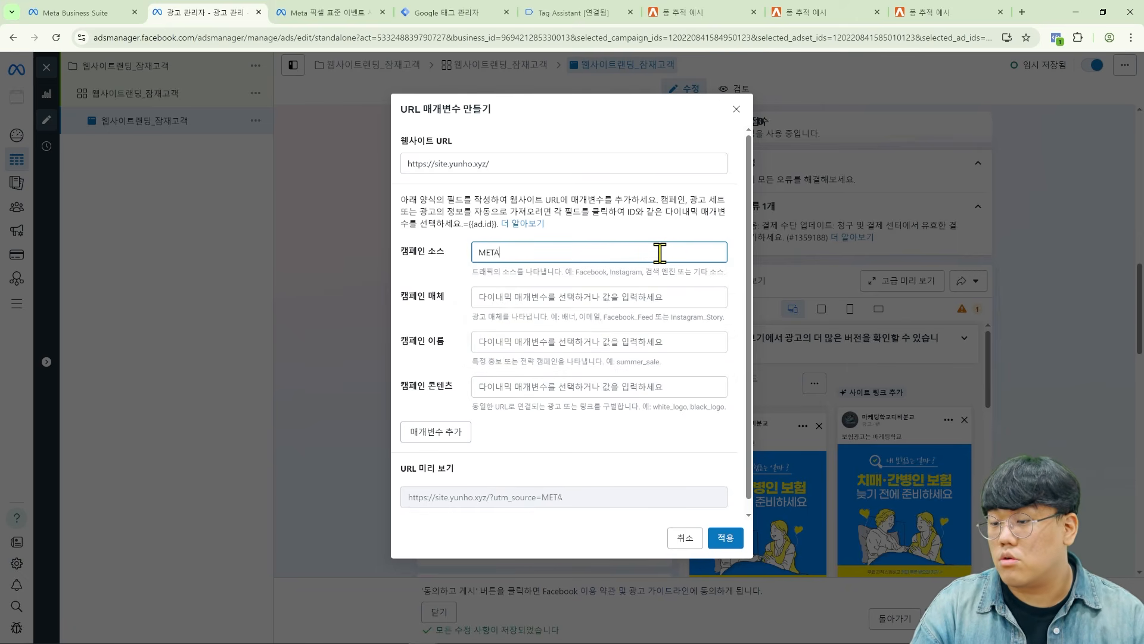
key("BackSpace")
key("BackSpace")
key("BackSpace")
key("BackSpace")
type("mtea")
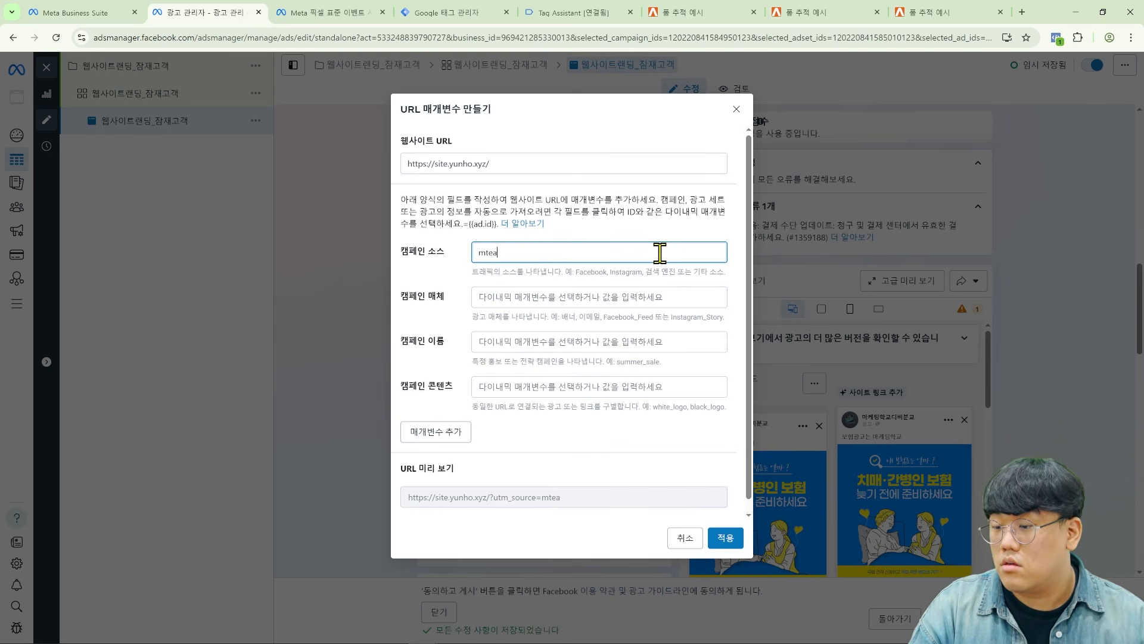
key("BackSpace")
key("BackSpace")
key("BackSpace")
type("eta")
- Set campaign medium db and campaign name blue, then apply the parameters
left_click(671, 295)
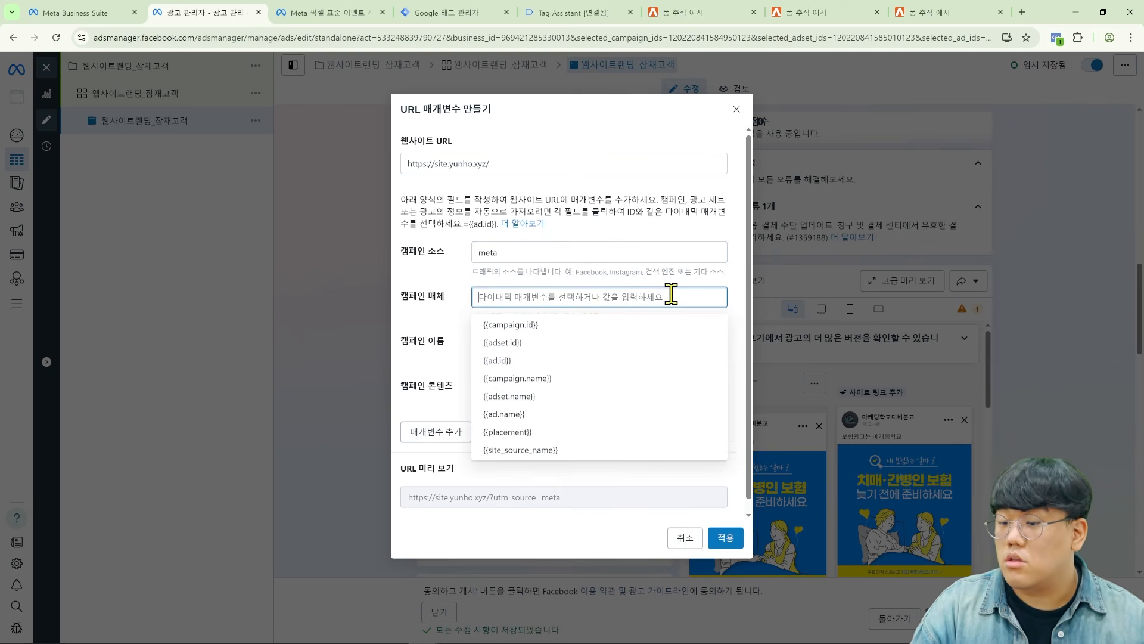
type("d")
key("BackSpace")
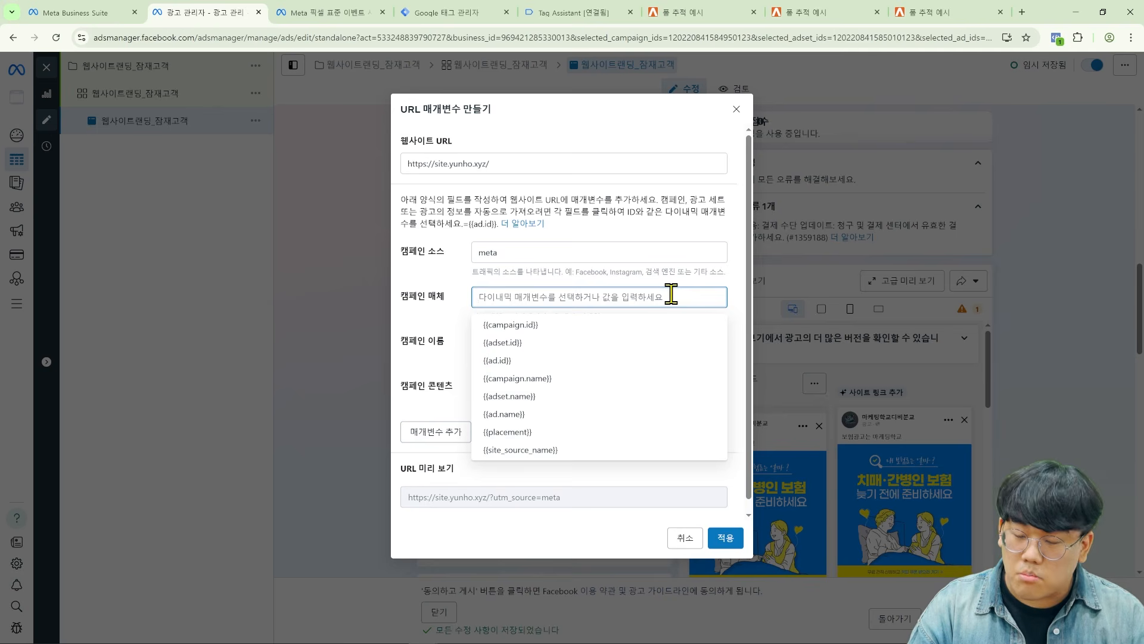
type("db")
left_click(630, 338)
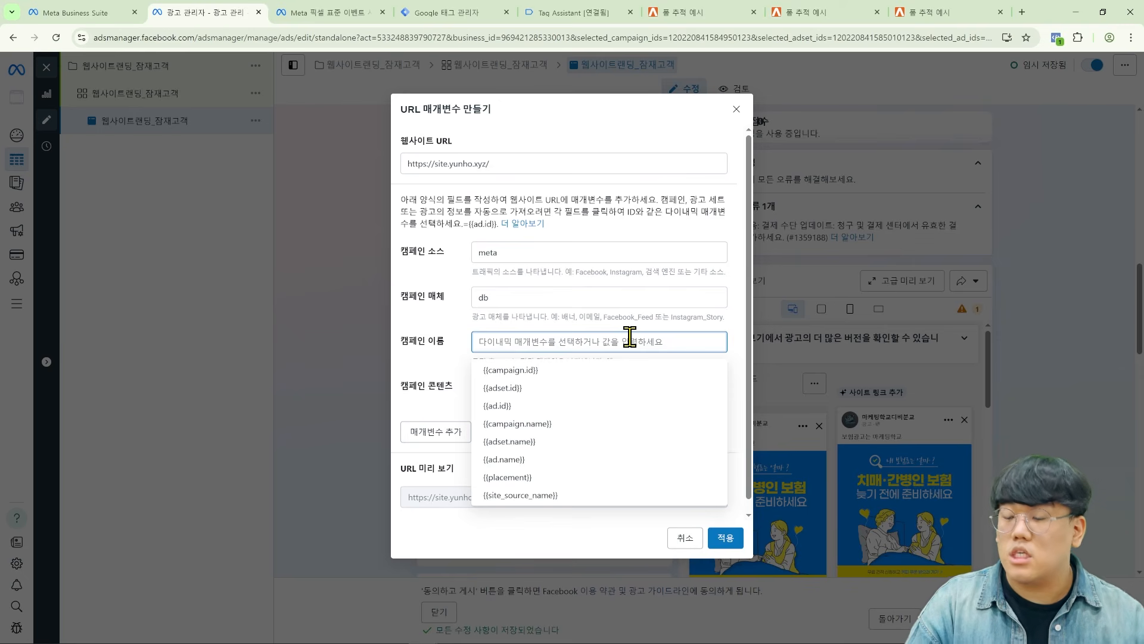
type("d")
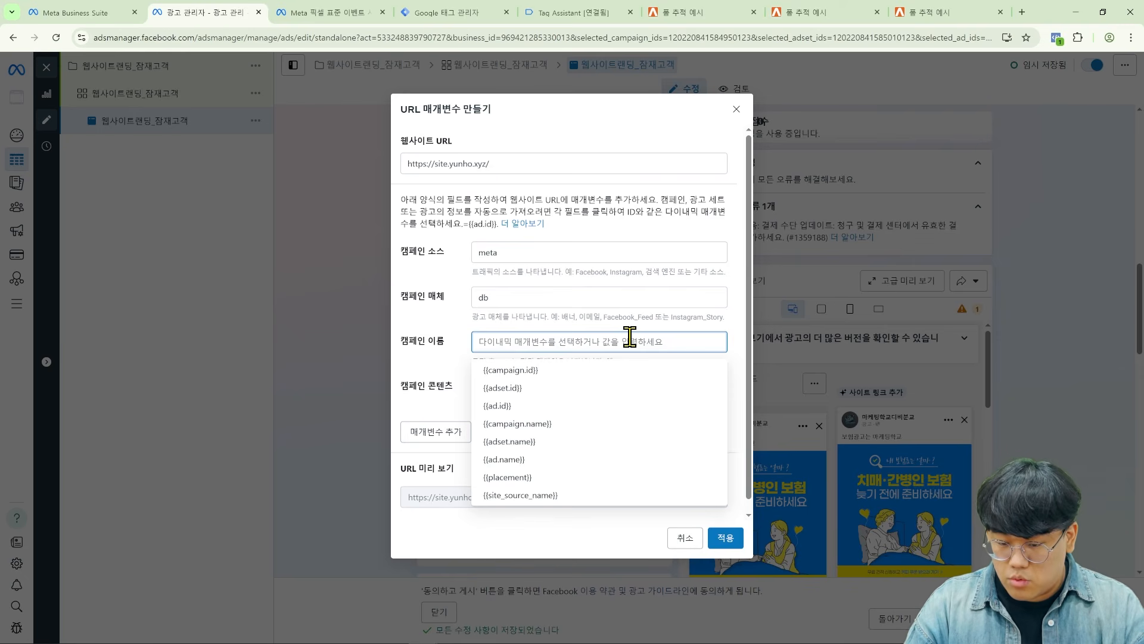
type("blus")
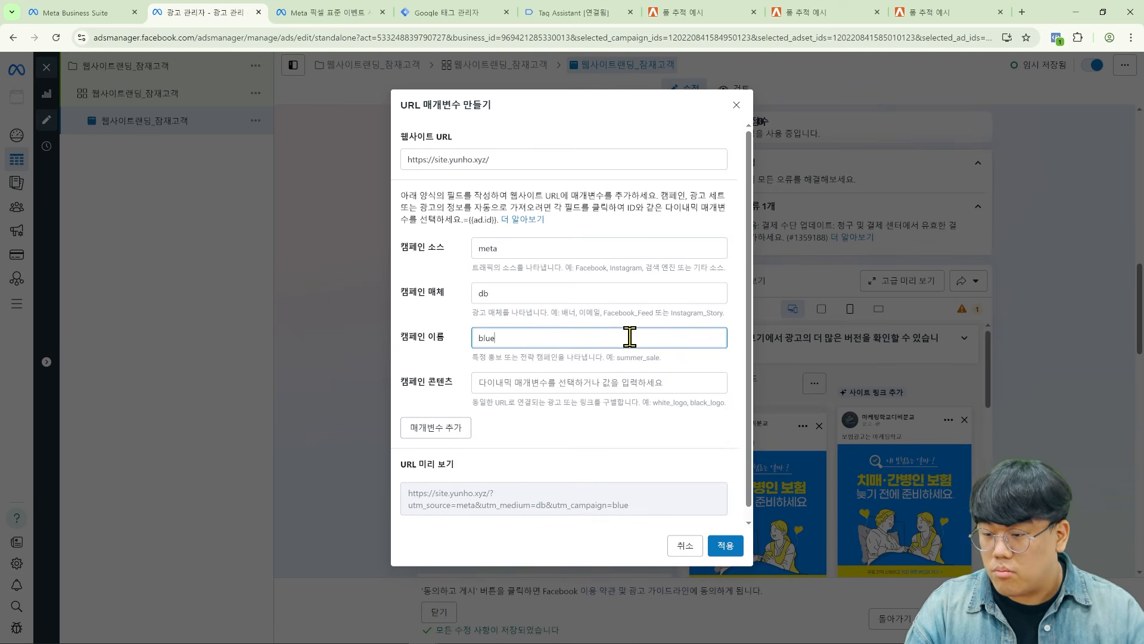
scroll(536, 357, "down", 1)
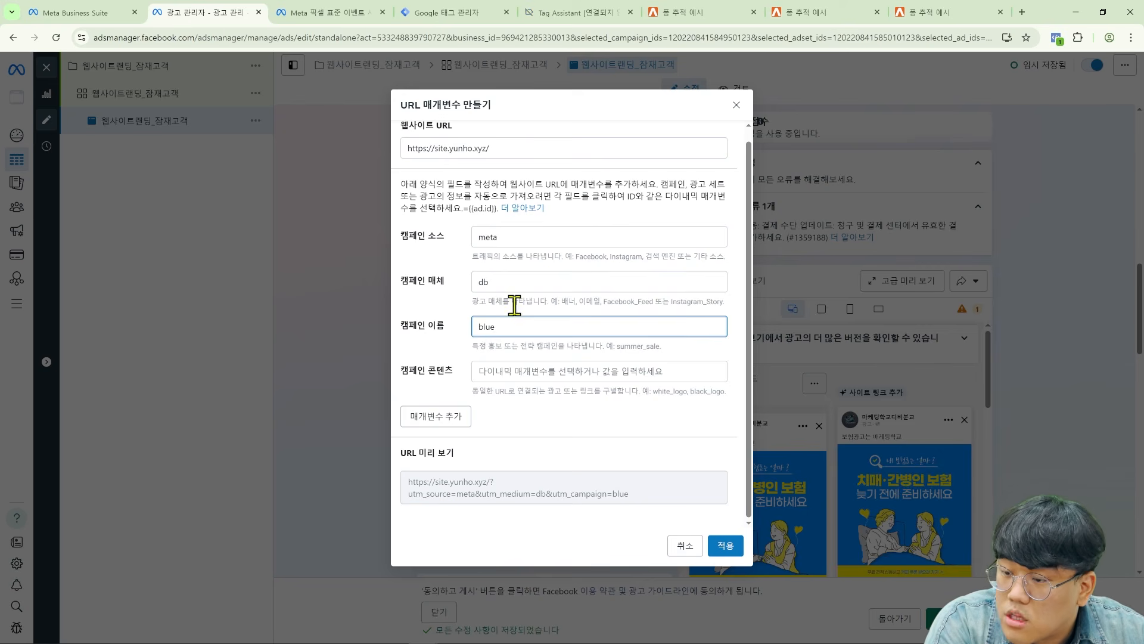
left_click_drag(408, 493, 642, 493)
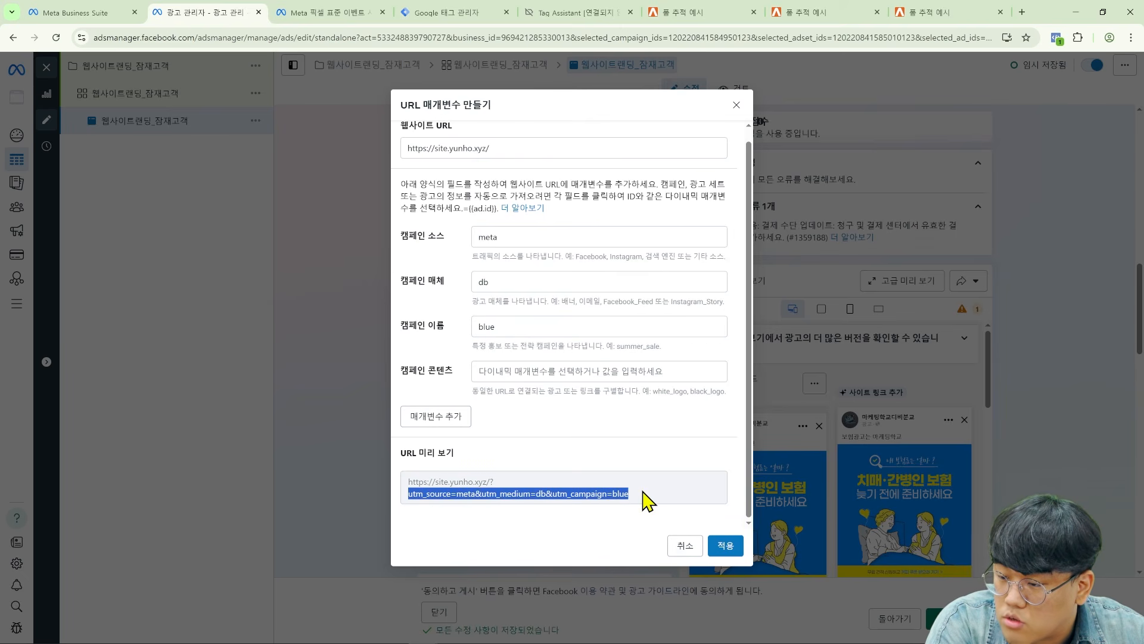
left_click(660, 370)
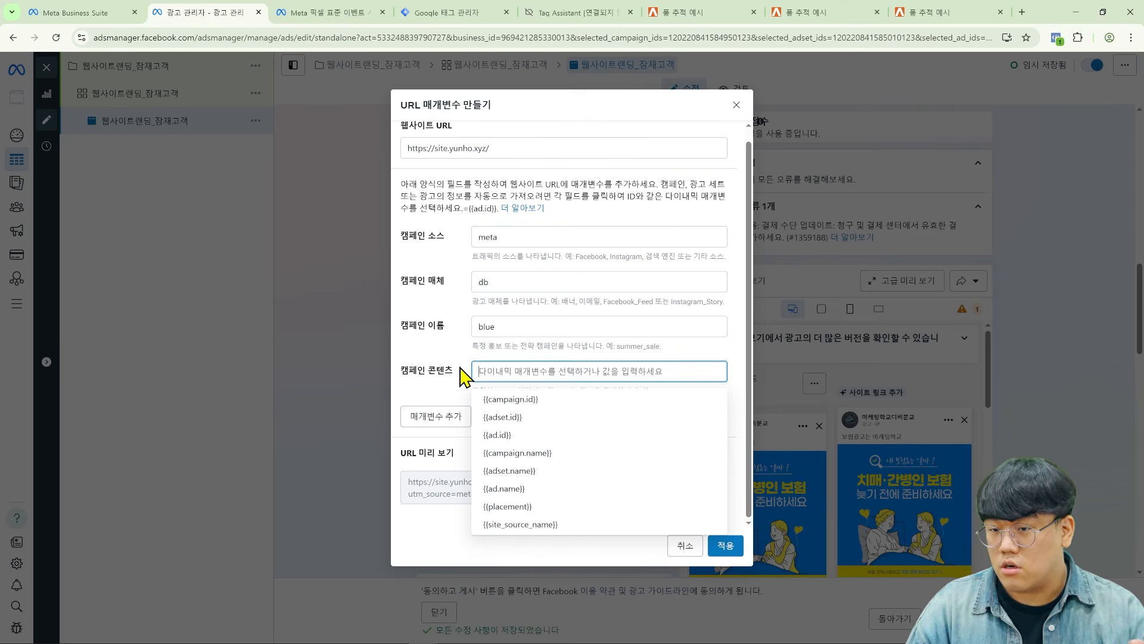
left_click(400, 376)
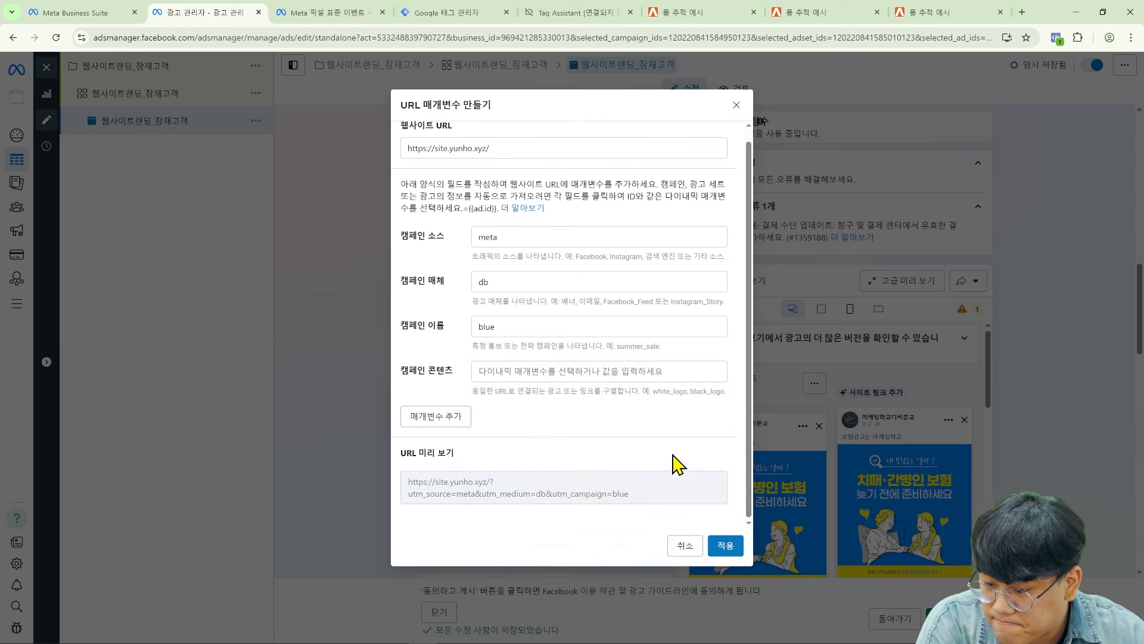
left_click(725, 543)
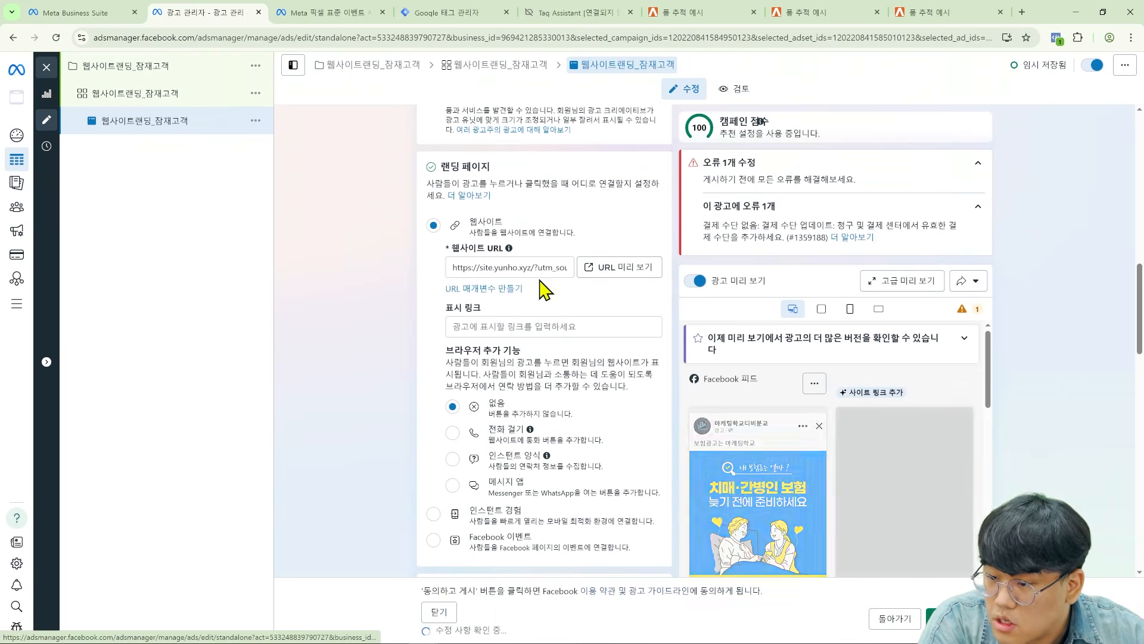
scroll(554, 327, "up", 9)
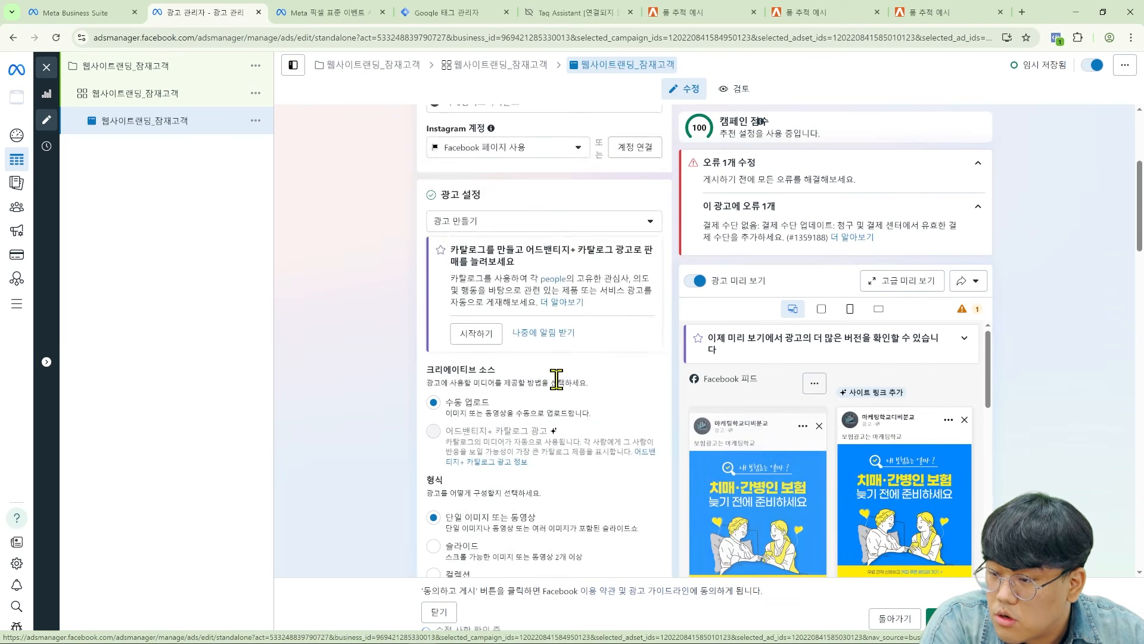
scroll(556, 383, "down", 8)
scroll(558, 390, "down", 10)
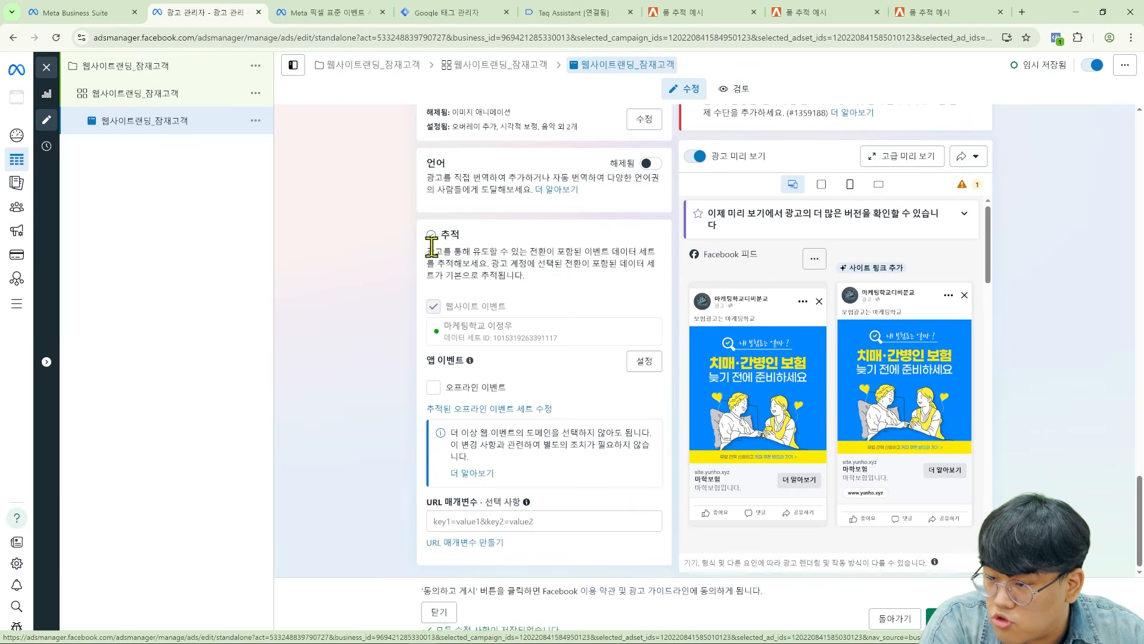
left_click_drag(435, 251, 611, 287)
left_click(601, 291)
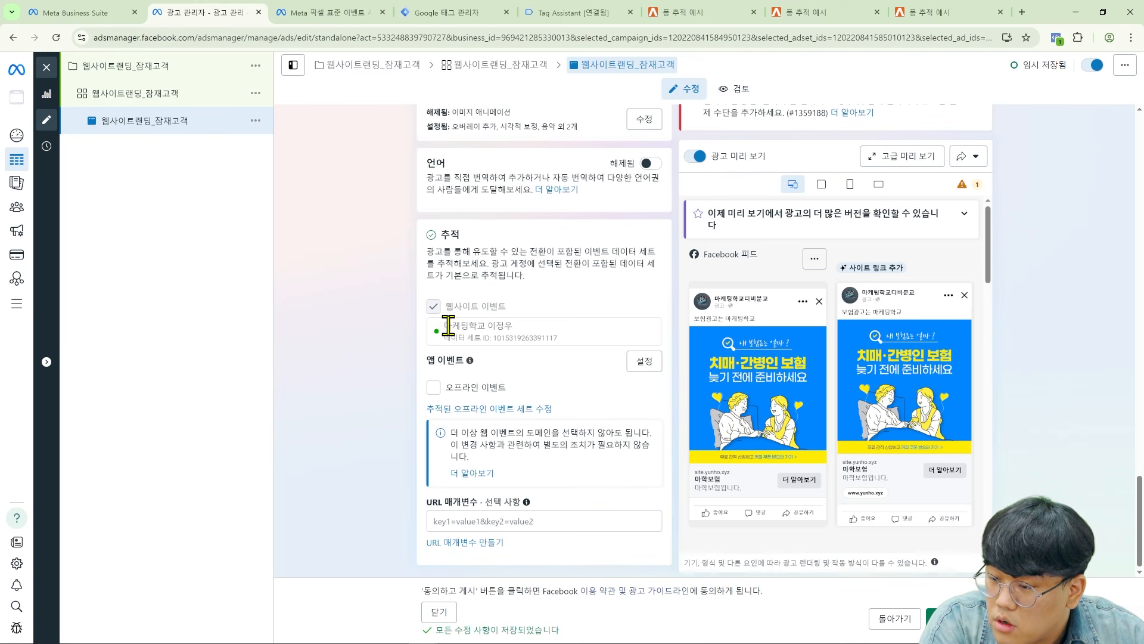
left_click_drag(452, 324, 589, 338)
left_click(549, 339)
left_click_drag(450, 322, 638, 358)
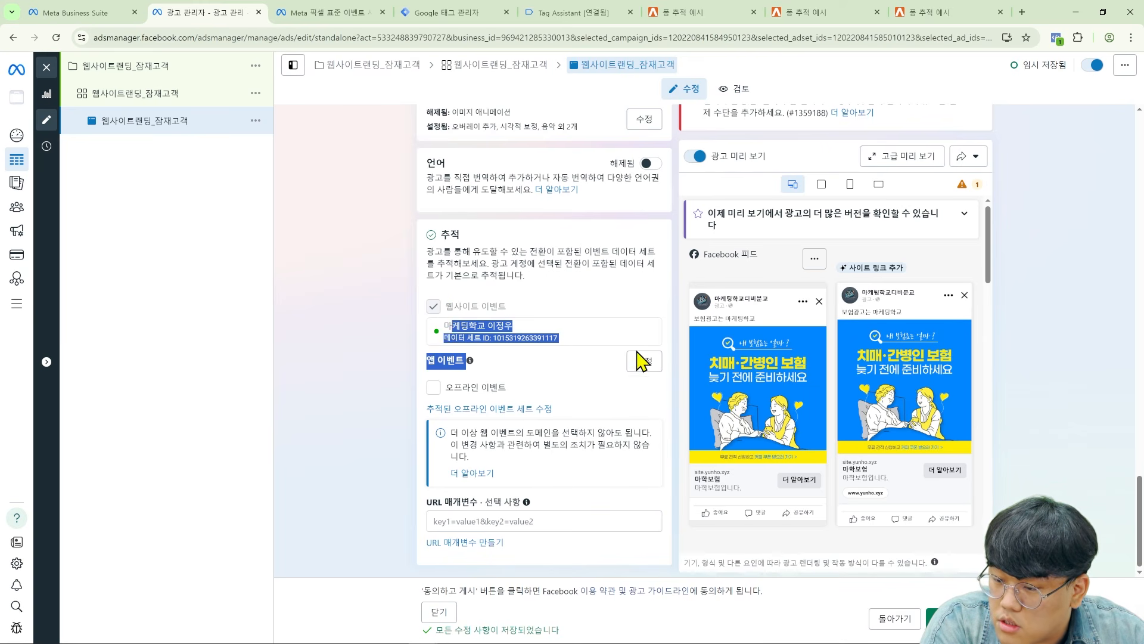
left_click(576, 352)
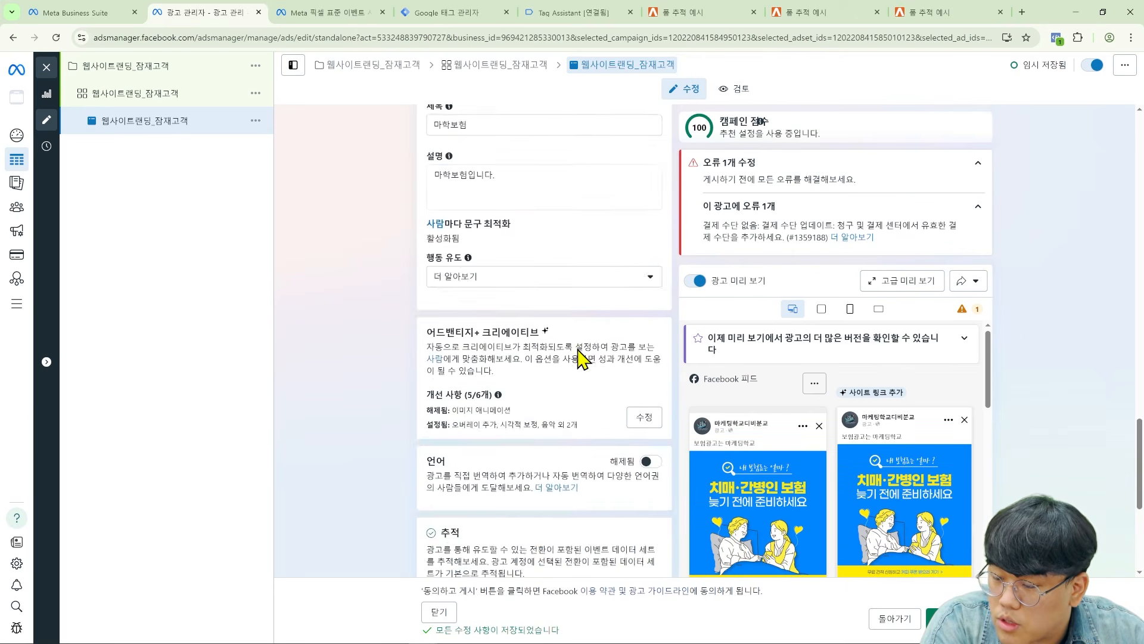
scroll(581, 361, "up", 5)
scroll(578, 361, "up", 15)
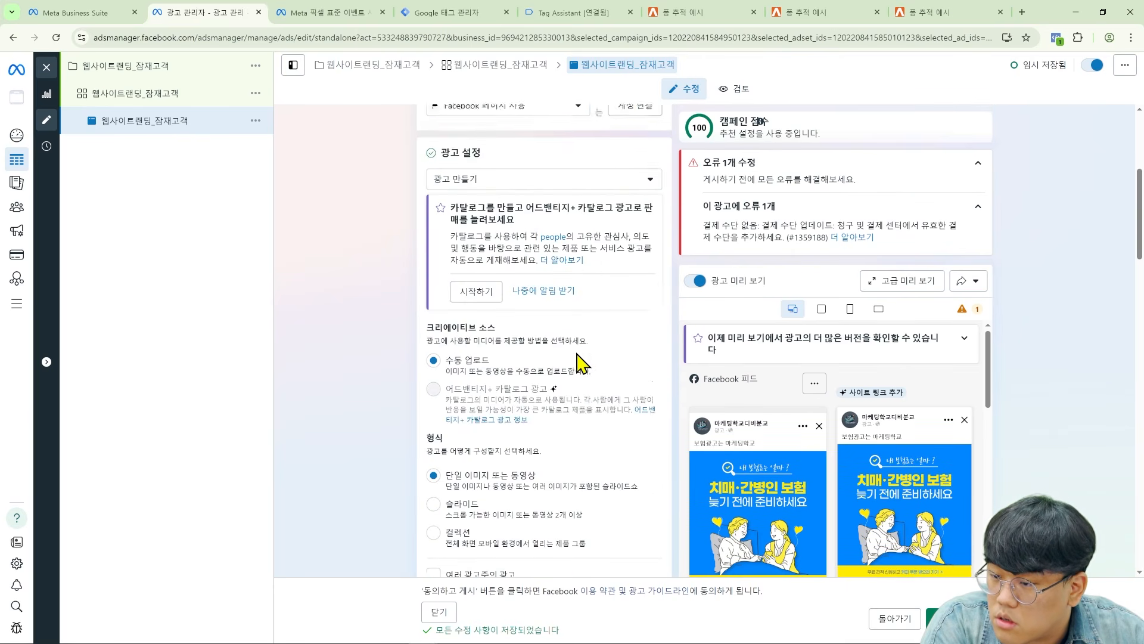
scroll(578, 361, "up", 1)
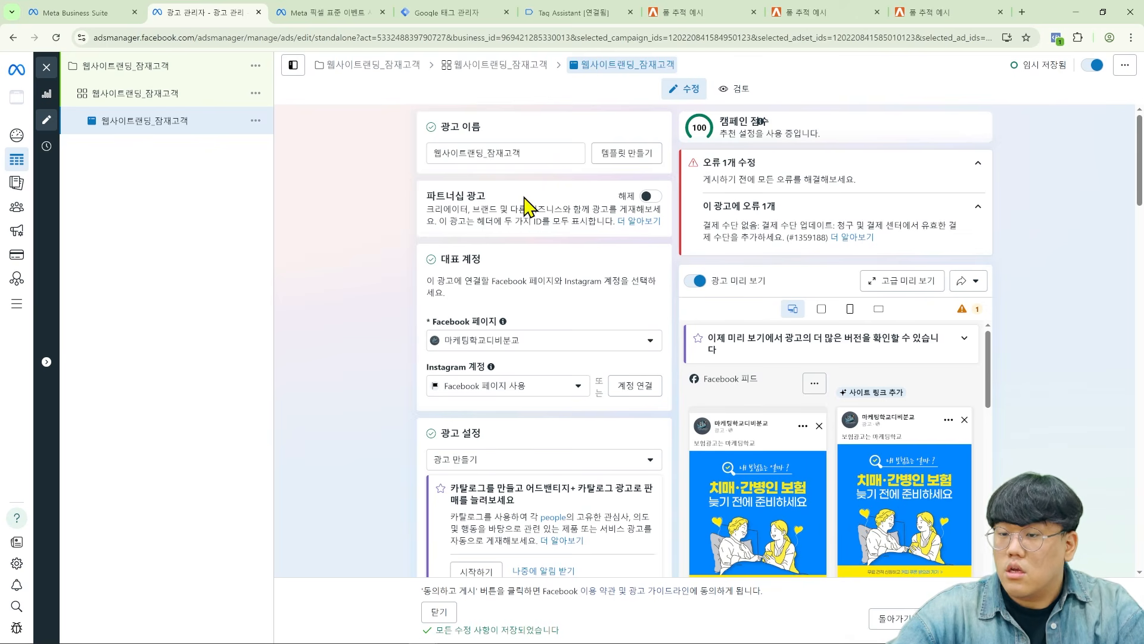
scroll(525, 206, "down", 12)
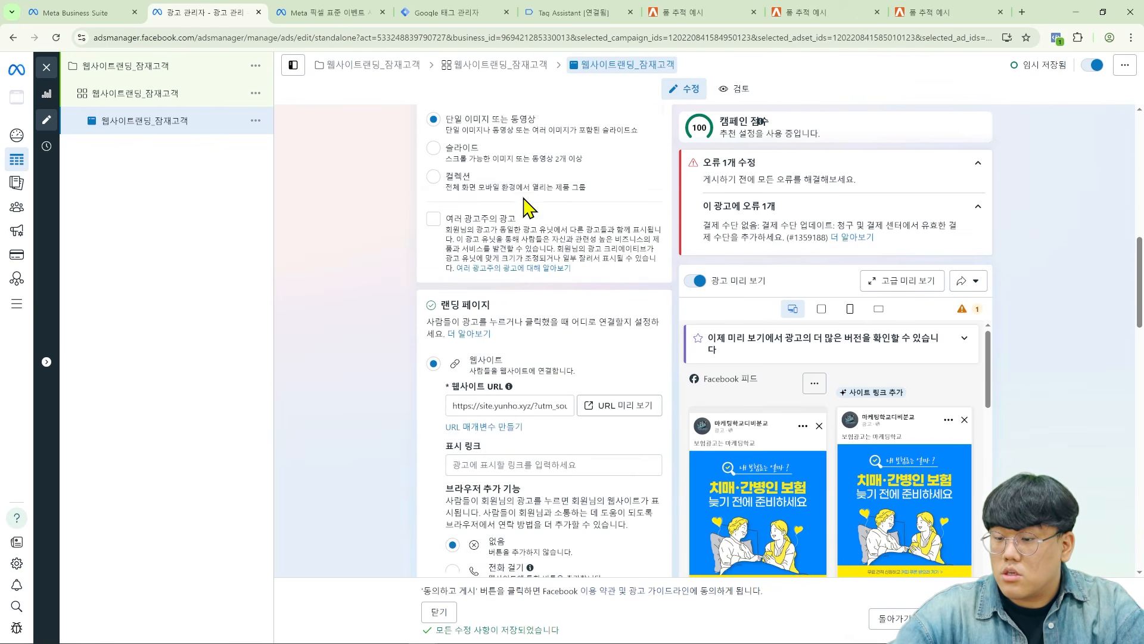
scroll(524, 205, "down", 4)
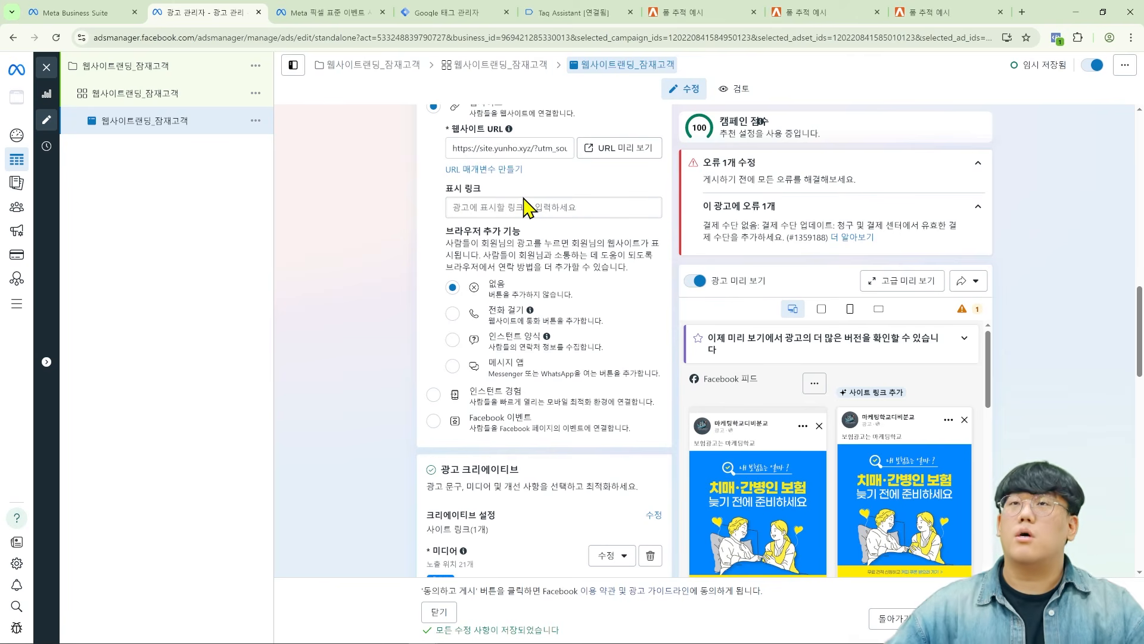